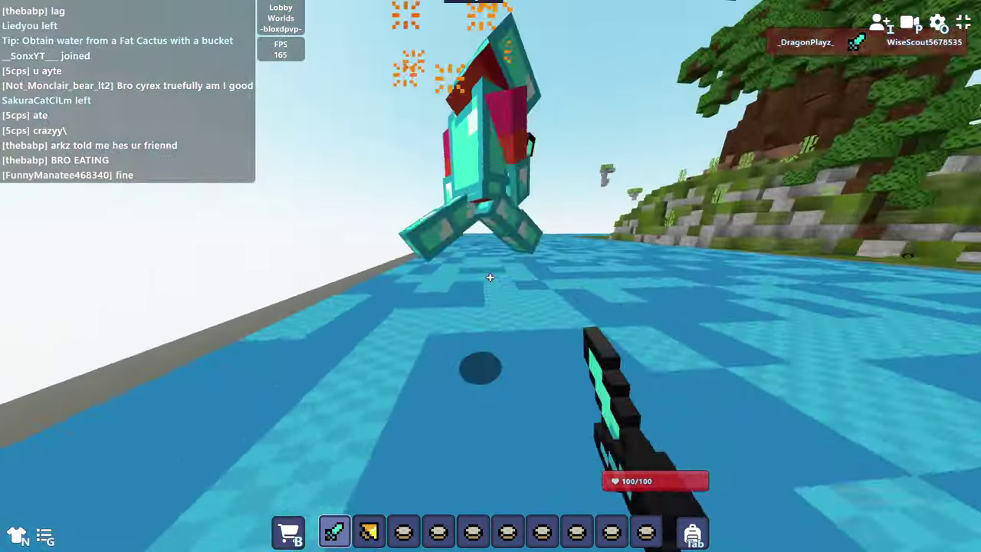
Step: Strike the diamond-armoured opponent out on the water with repeated sword hits
left_click(491, 277)
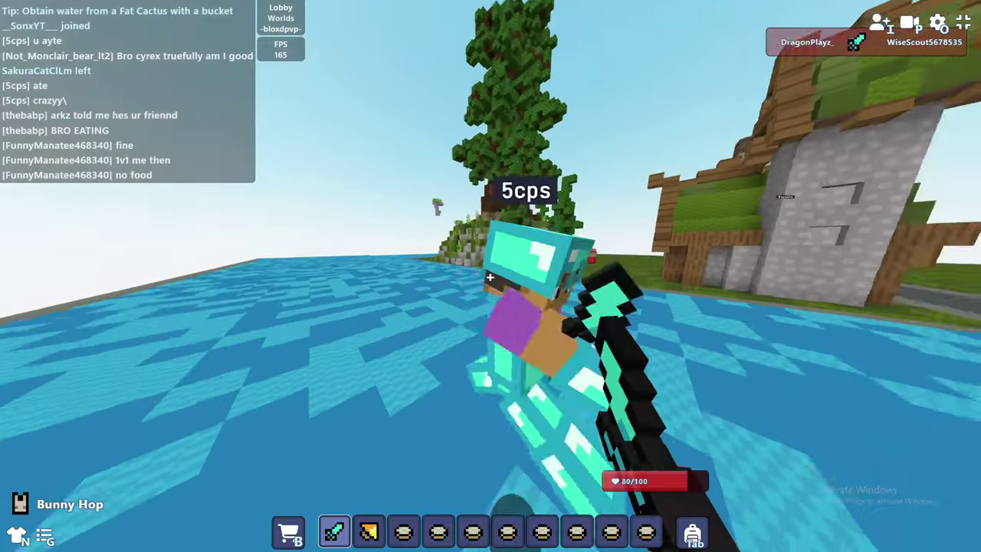
left_click(491, 278)
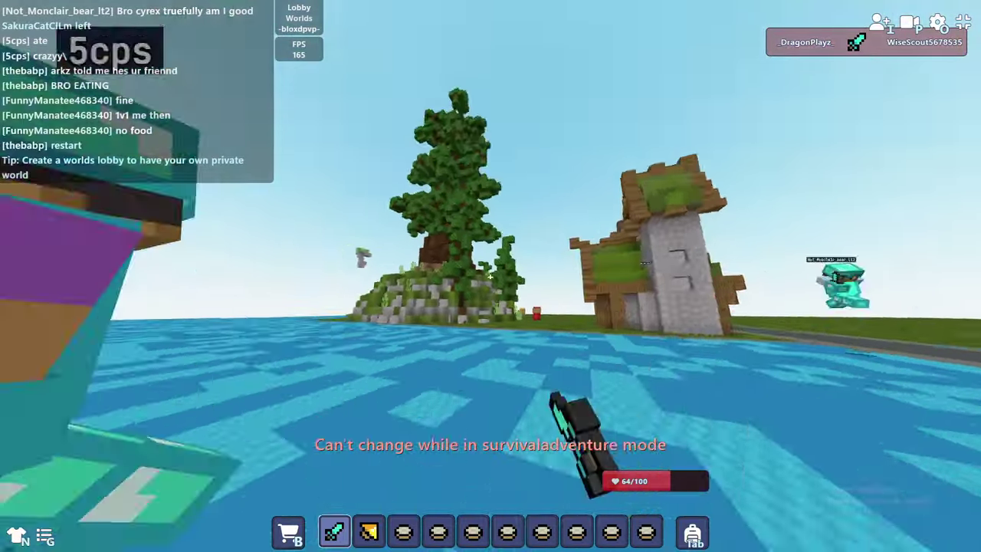
left_click(490, 278)
left_click(490, 278)
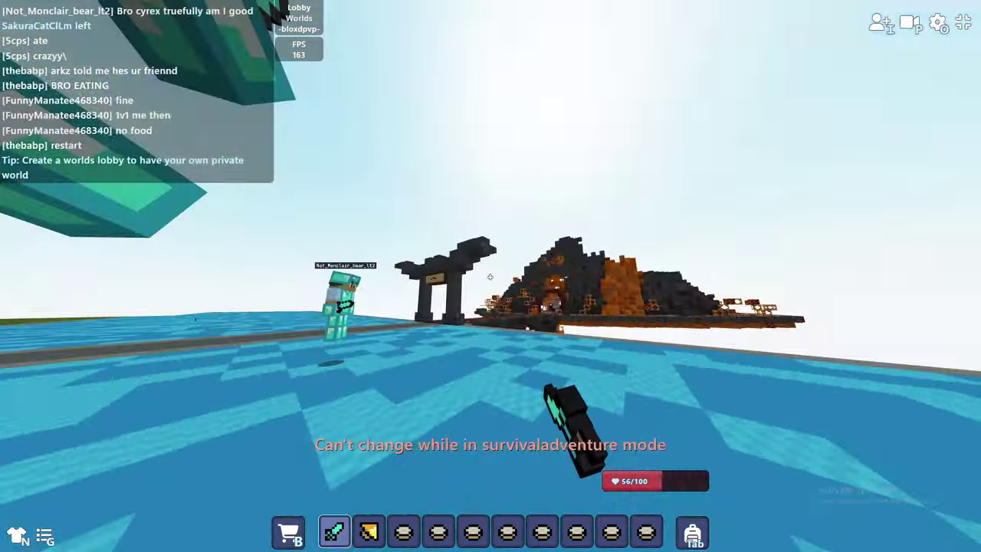
left_click(491, 278)
left_click(491, 277)
Step: Hop away, eat a bowl of rice, then keep hitting the opponent toward the shore
key("w")
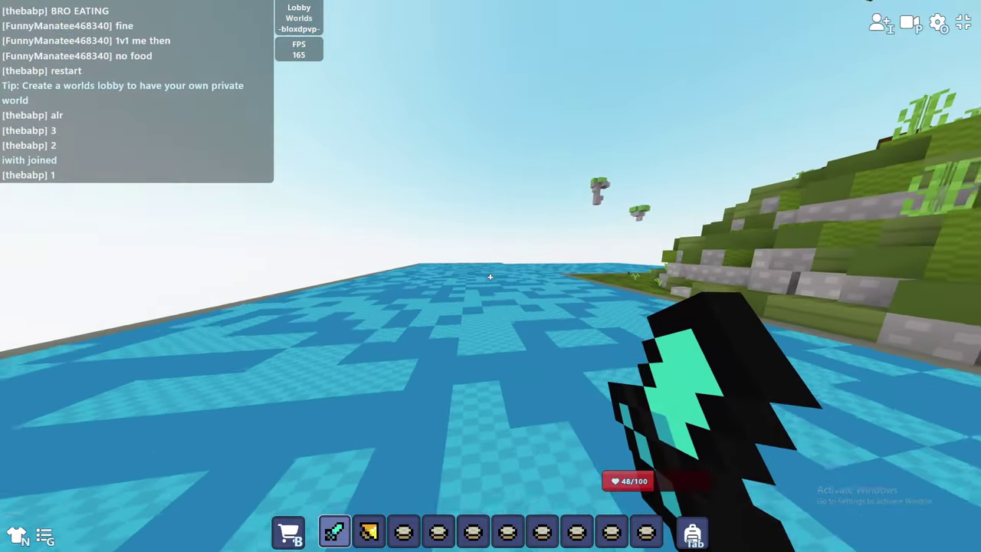
key("2")
key("1")
left_click(491, 277)
left_click(491, 277)
left_click(491, 278)
Step: Walk out over the water, eat a bowl of rice, and re-equip the sword
key("w")
key("w")
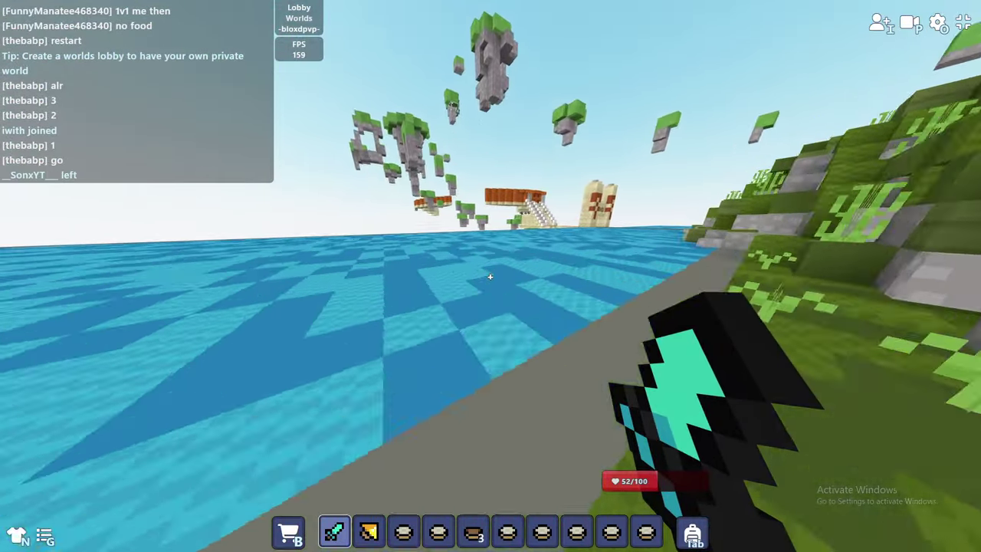
key("w")
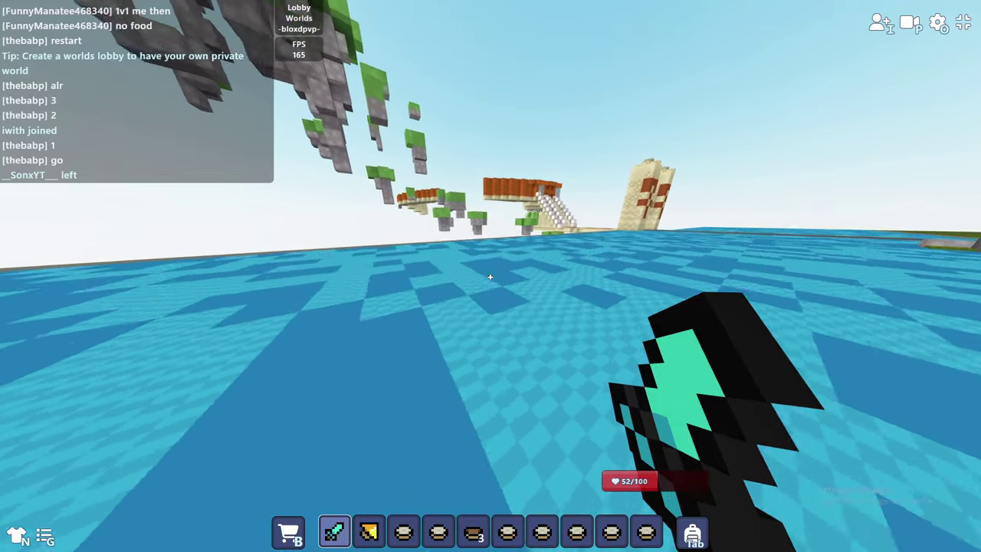
key("4")
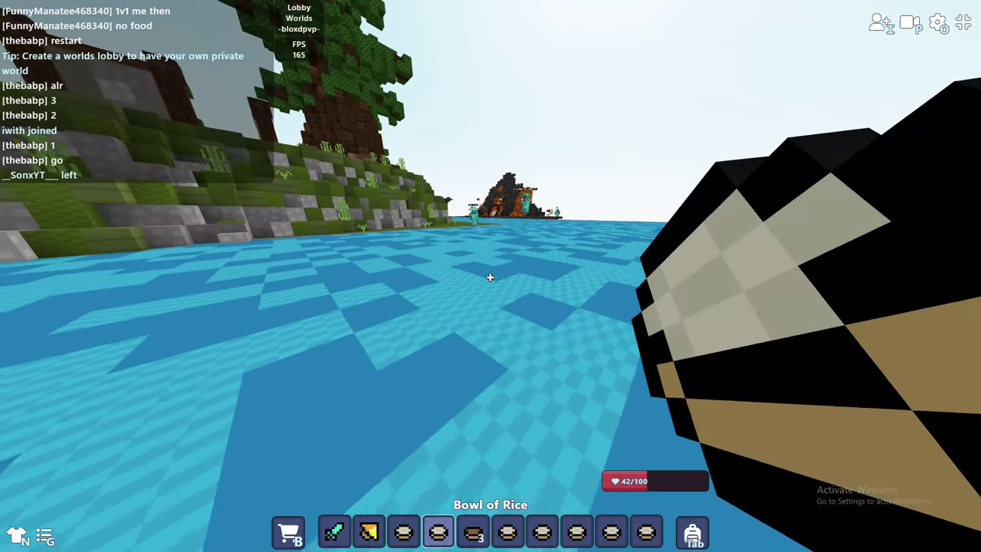
key("e")
key("e")
key("1")
Step: Walk along the road to the rice box and take bowls of rice until the inventory is full
key("w")
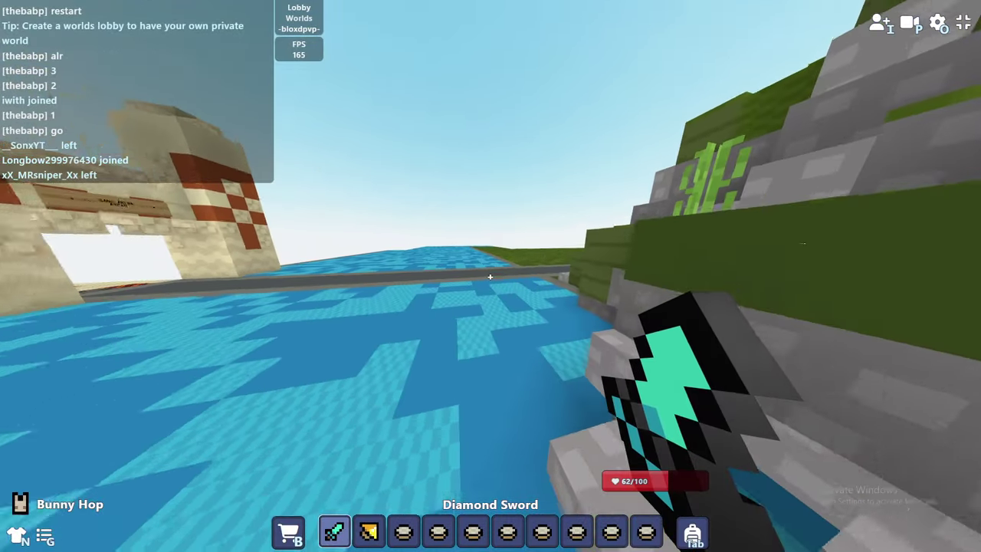
key("w")
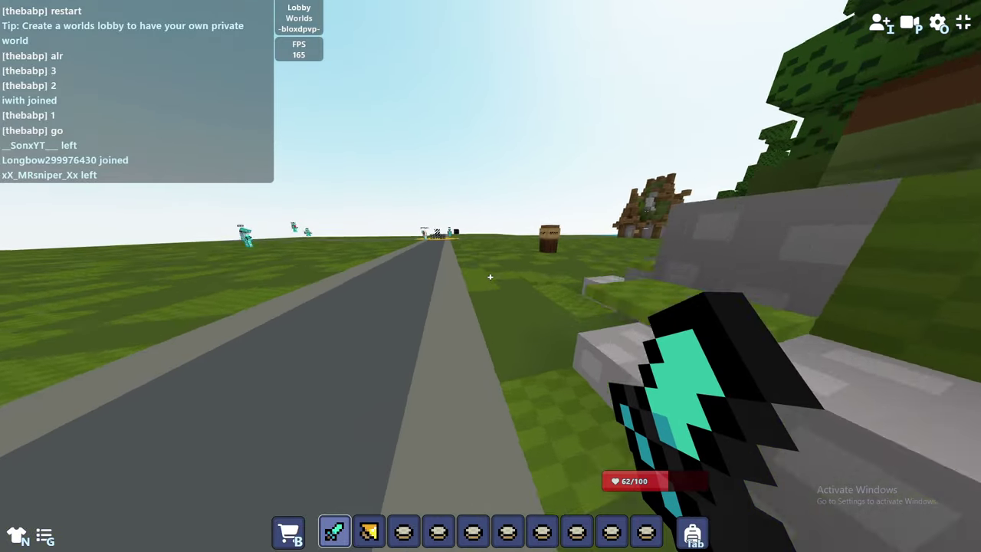
key("w")
left_click(491, 277)
left_click(490, 278)
left_click(490, 277)
key("e")
key("e")
Step: Run toward the armoured player, check the inventory, and ready the diamond sword
key("w")
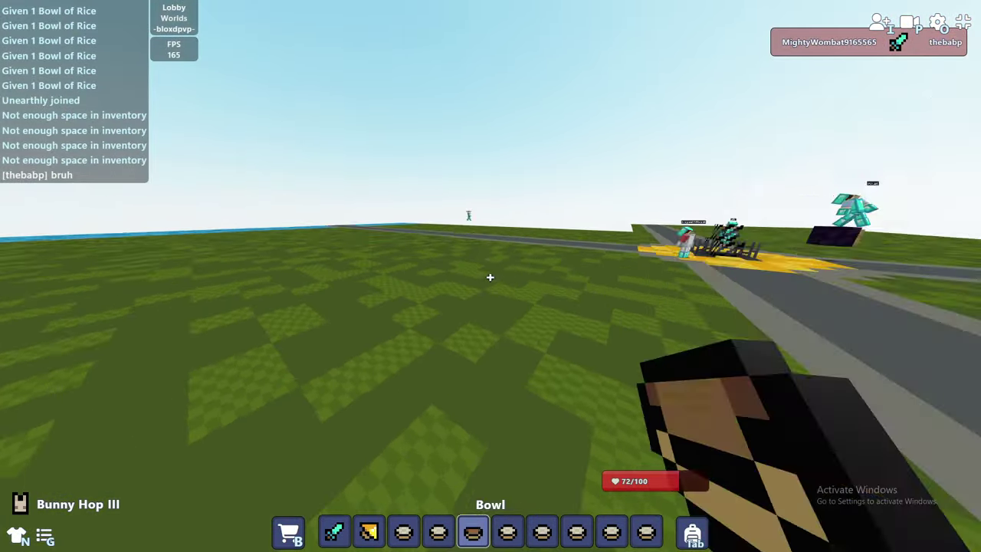
key("e")
key("e")
key("1")
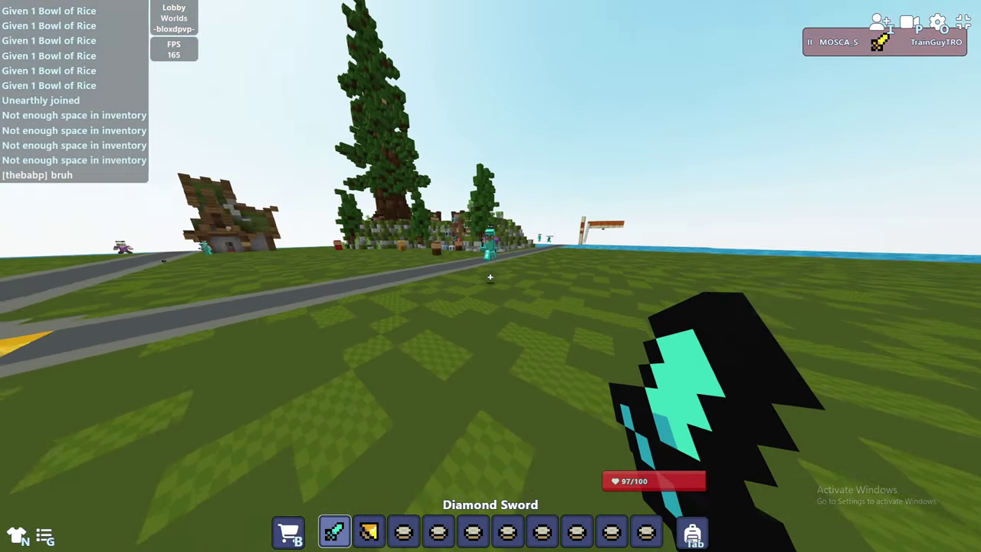
key("w")
Step: Duel the armoured player on the grass, knocking it into the air repeatedly
left_click(490, 278)
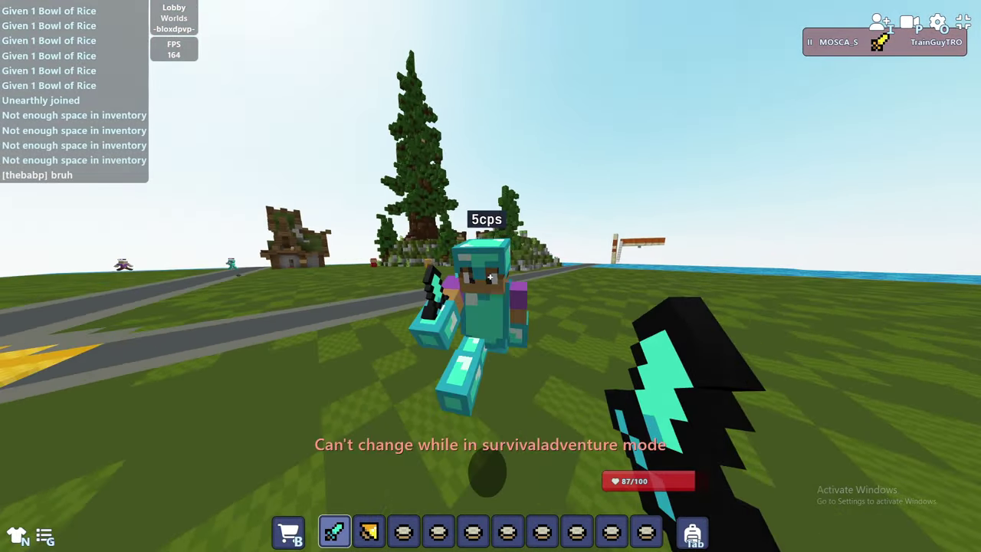
left_click(491, 277)
left_click(490, 277)
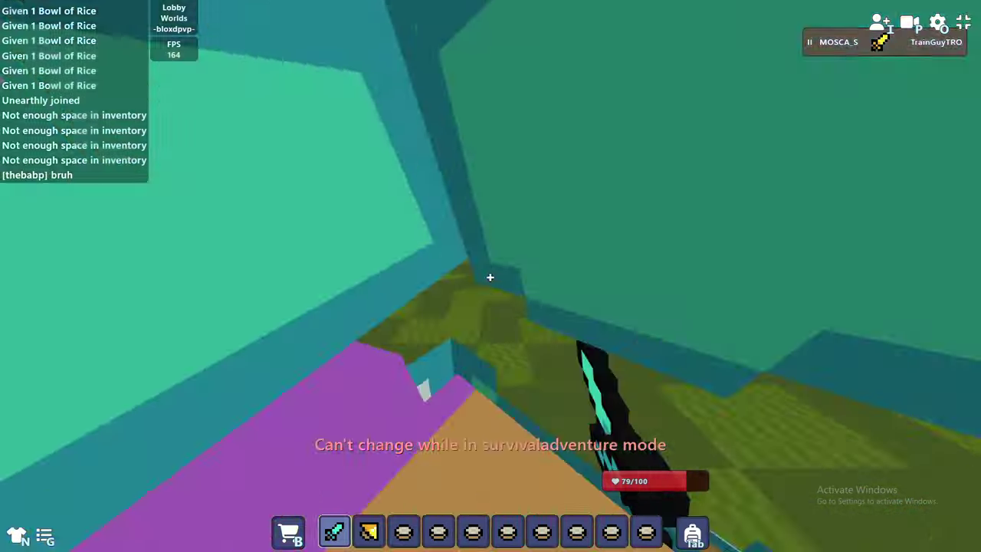
left_click(491, 277)
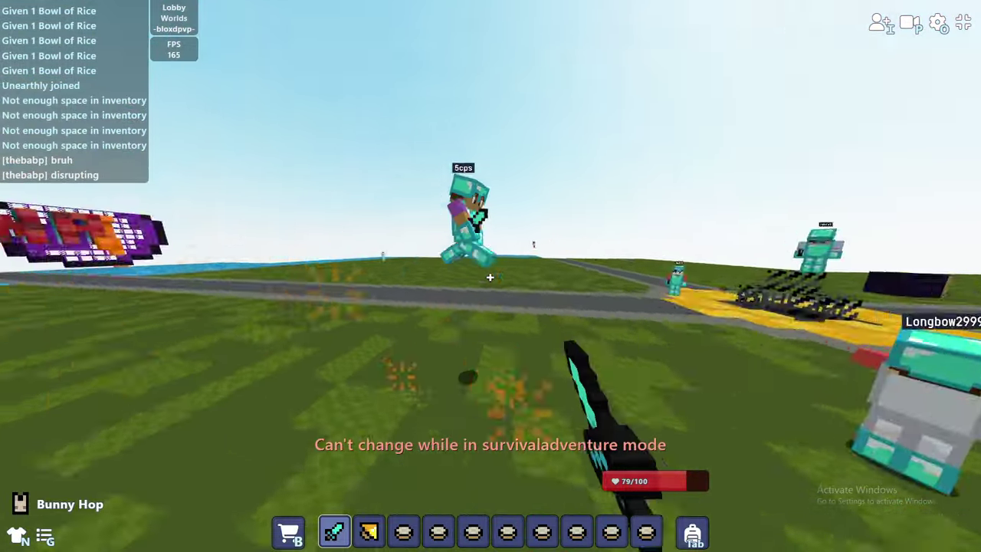
left_click(491, 278)
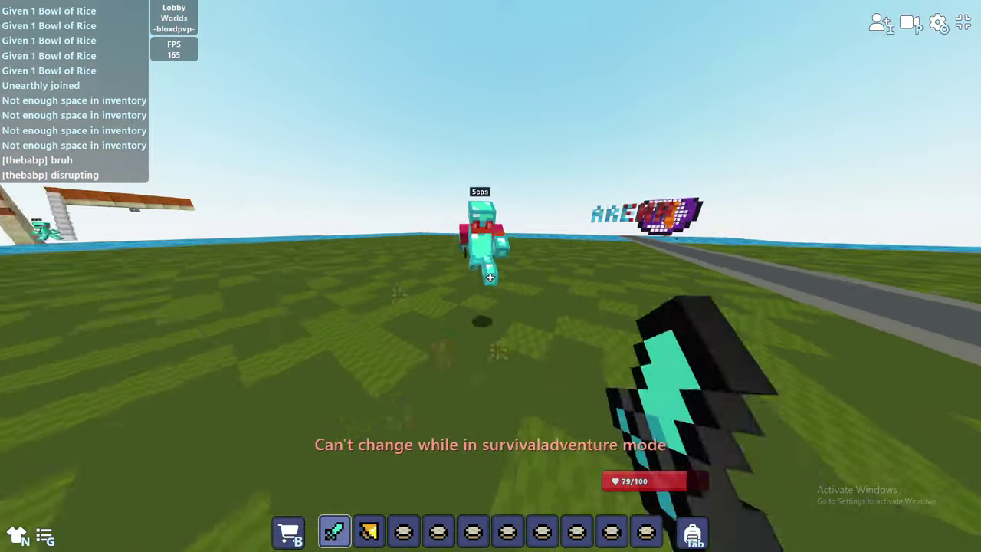
left_click(490, 278)
left_click(490, 278)
left_click(491, 278)
left_click(490, 278)
left_click(491, 277)
left_click(491, 278)
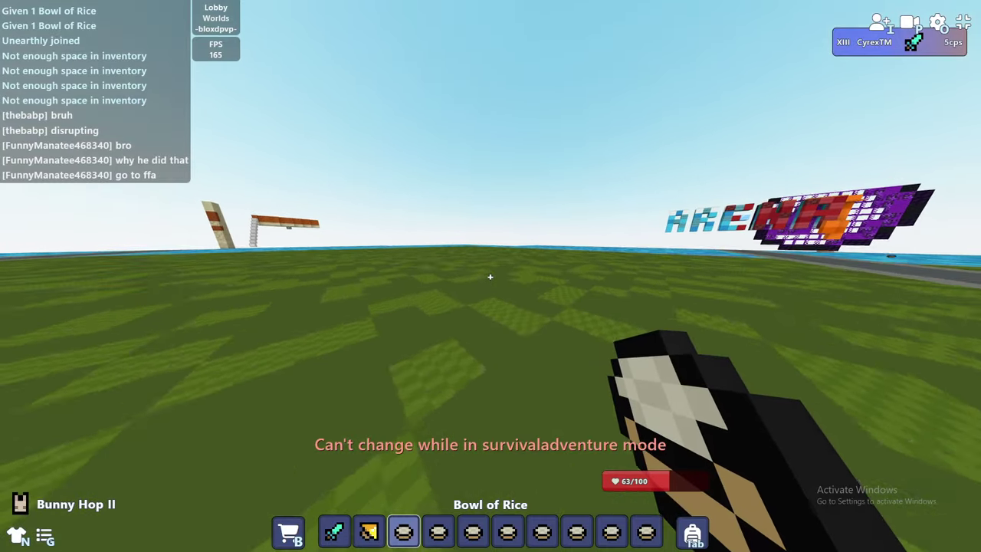
Step: Eat bowls of rice back to 100/100 health, then re-equip the diamond sword
key("e")
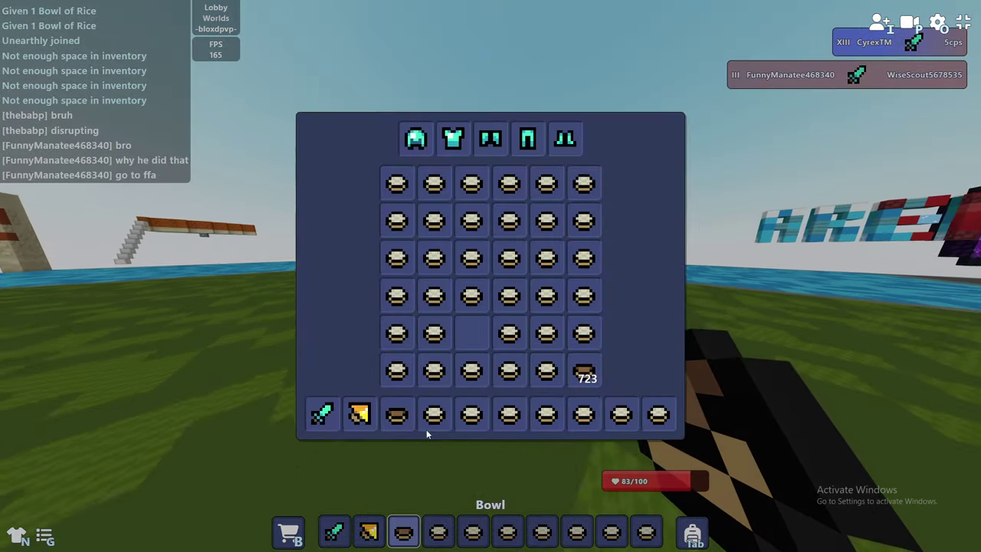
key("e")
key("2")
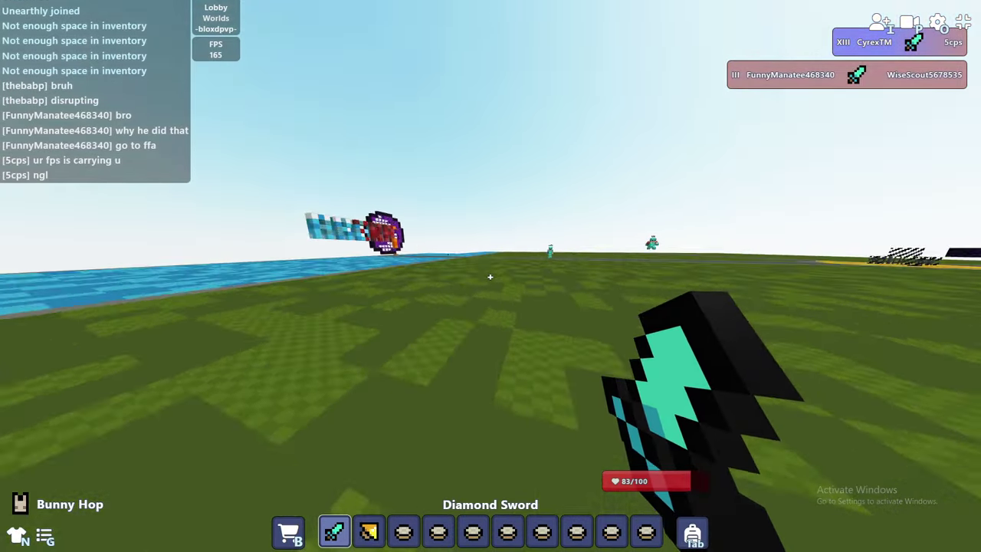
key("e")
key("e")
right_click(491, 277)
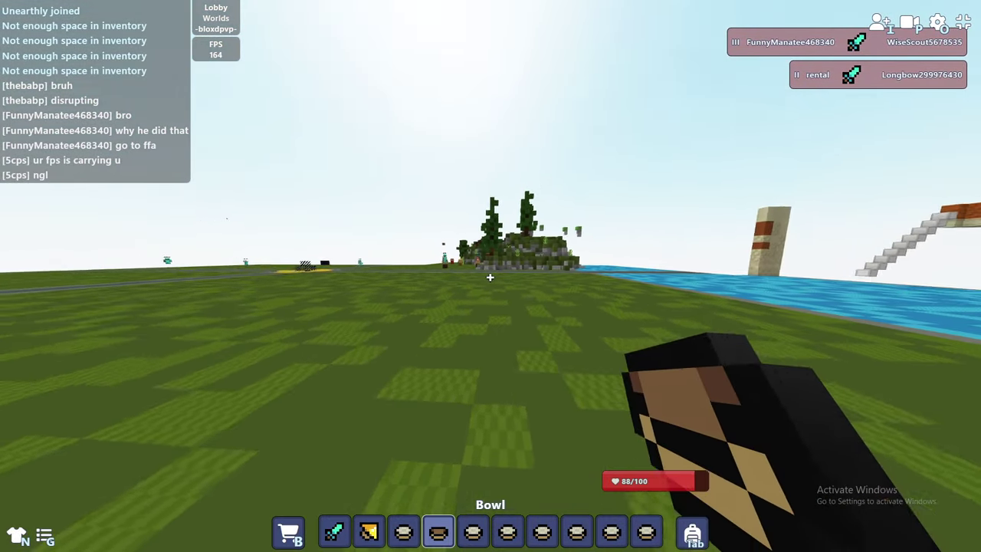
key("e")
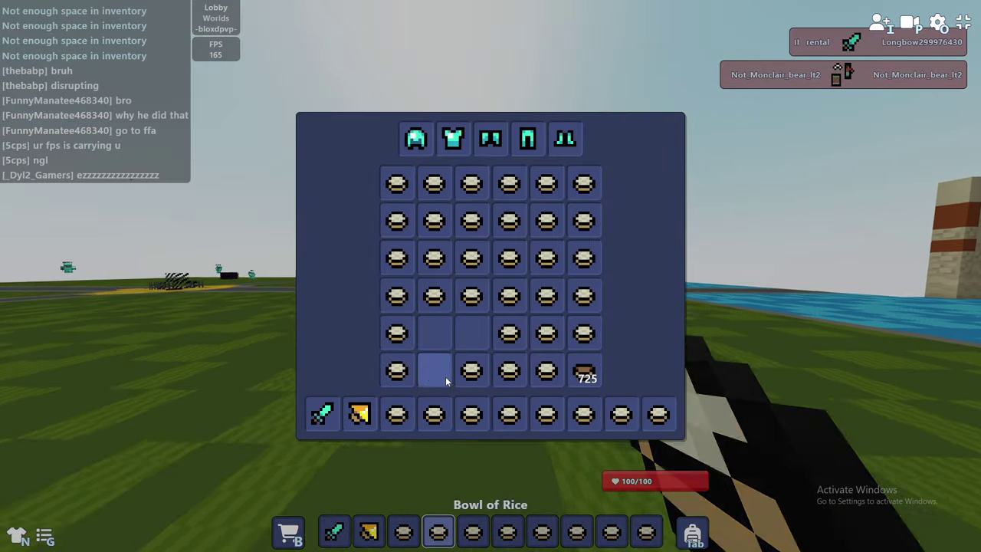
key("e")
key("1")
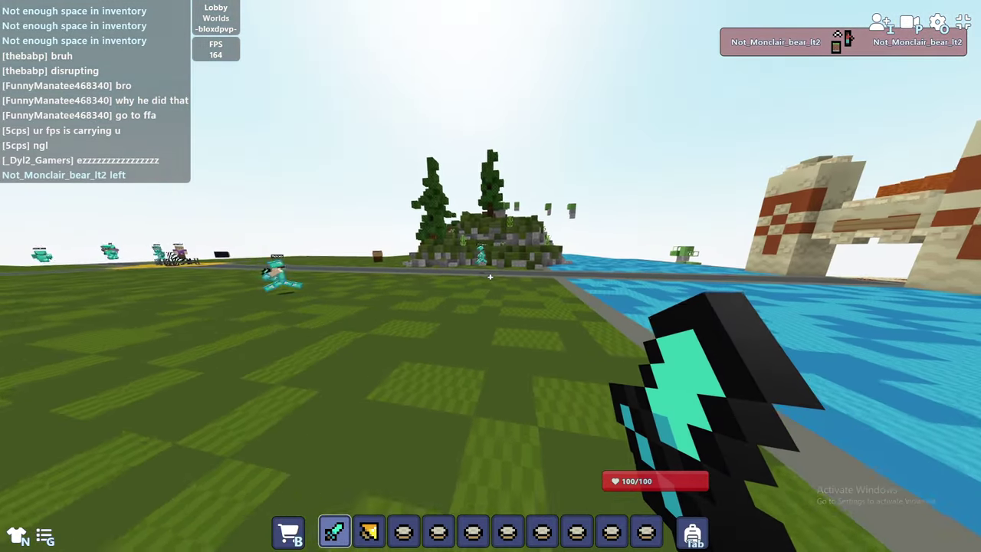
key("space")
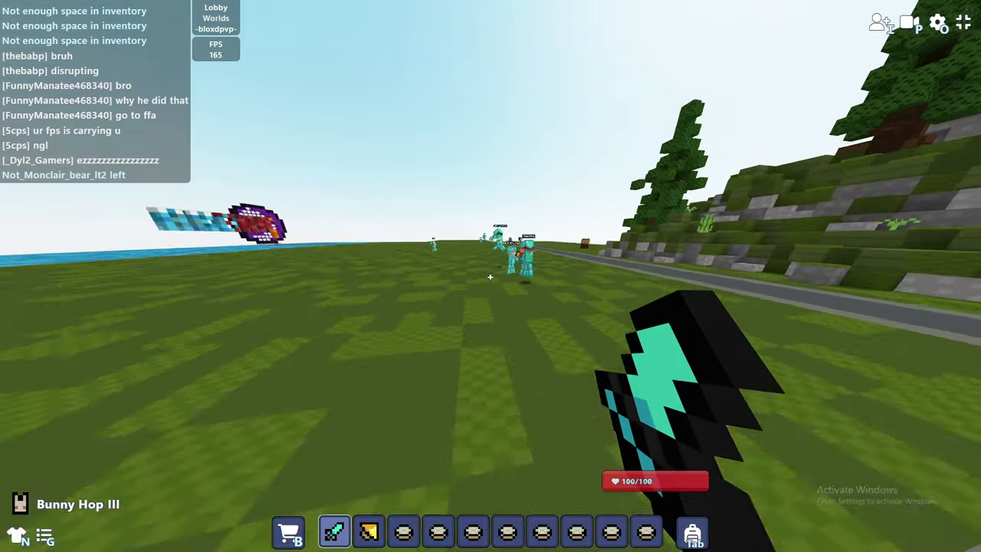
Step: Jump-attack the first diamond-armoured player and chase it as it retreats
key("w")
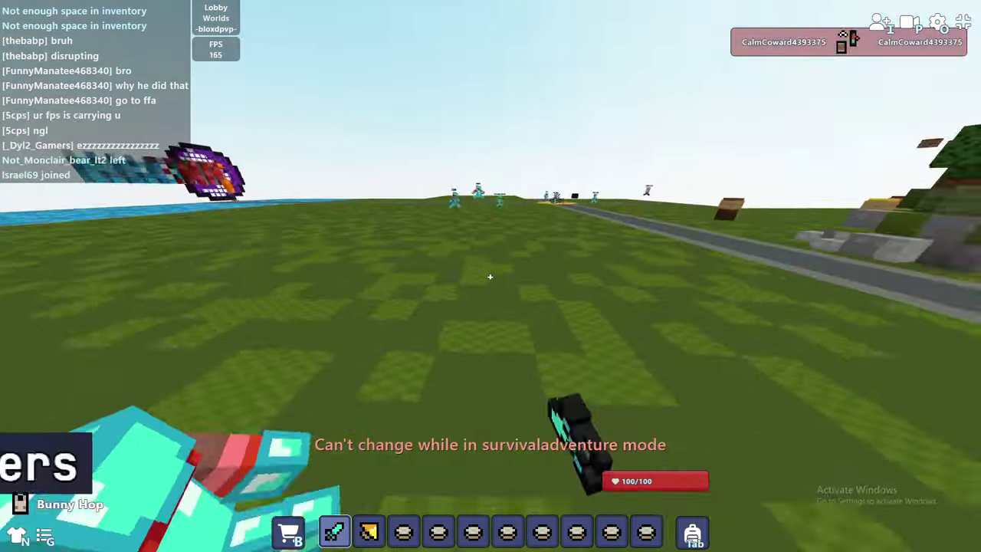
left_click(491, 276)
key("space")
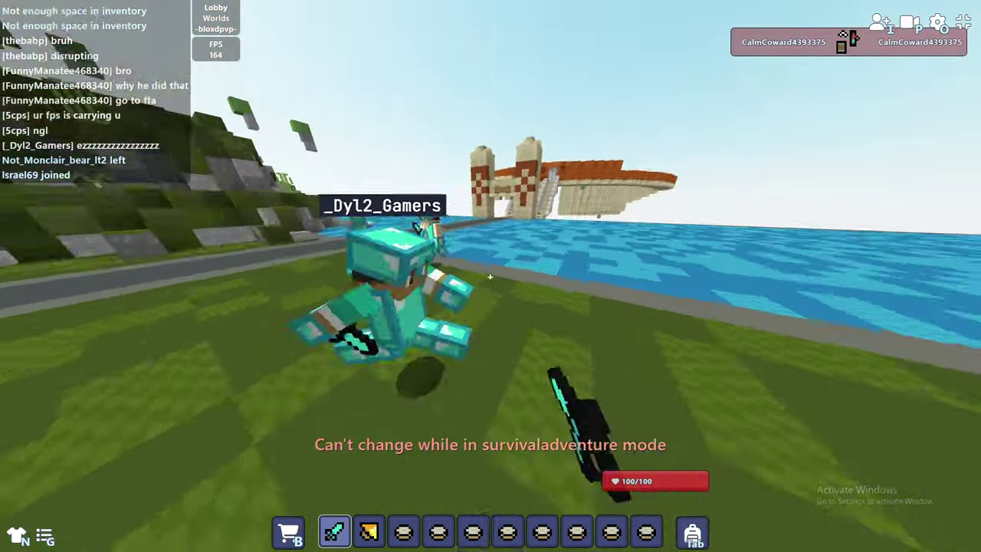
left_click(491, 276)
left_click(491, 276)
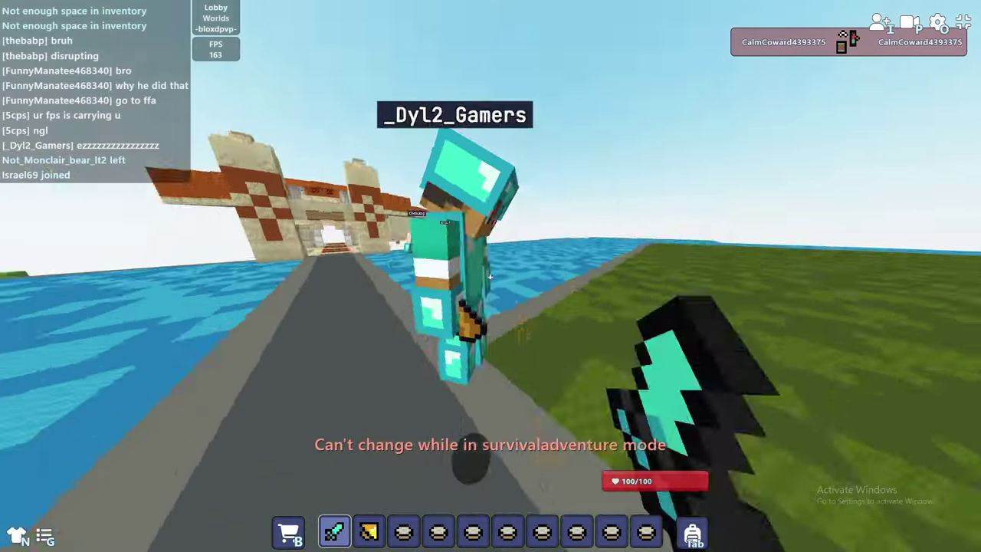
key("space")
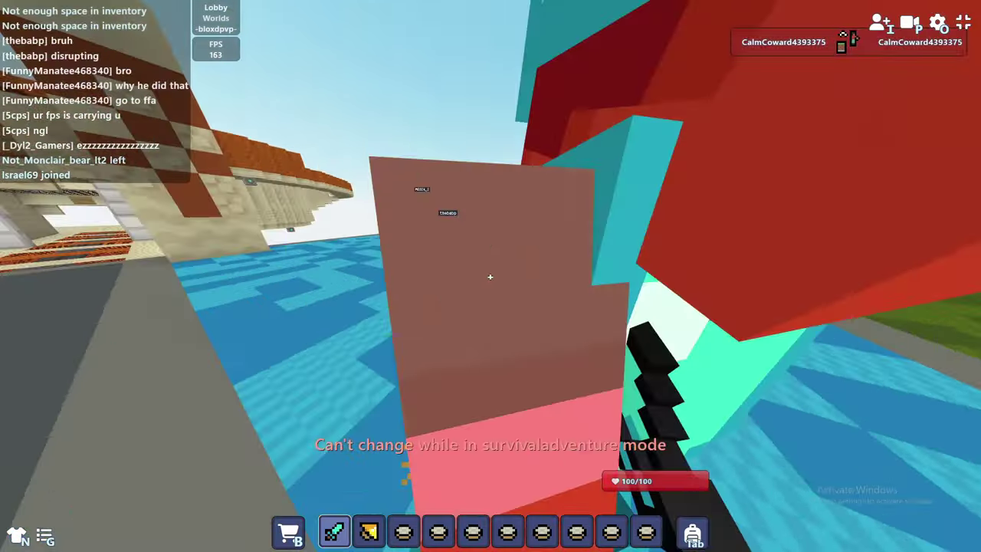
left_click(491, 278)
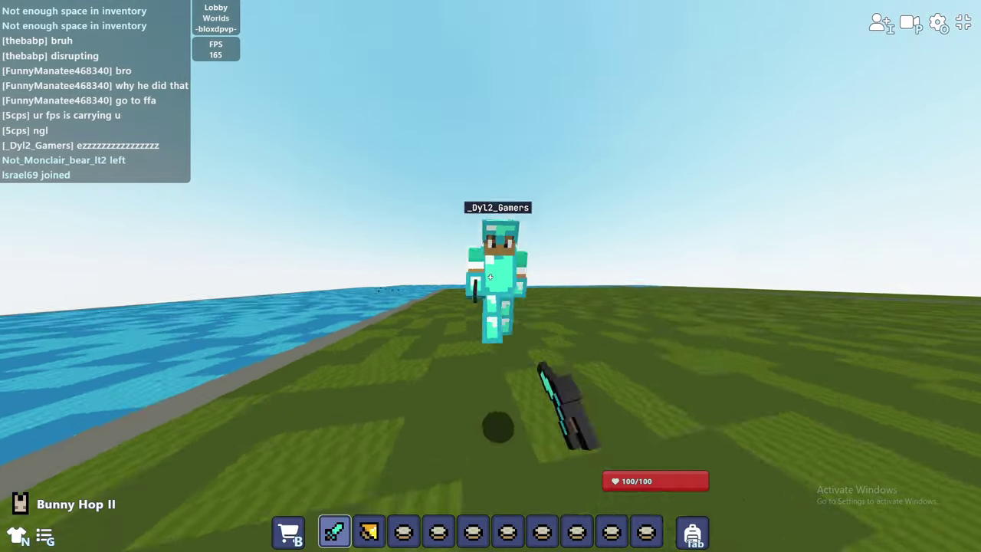
left_click(491, 276)
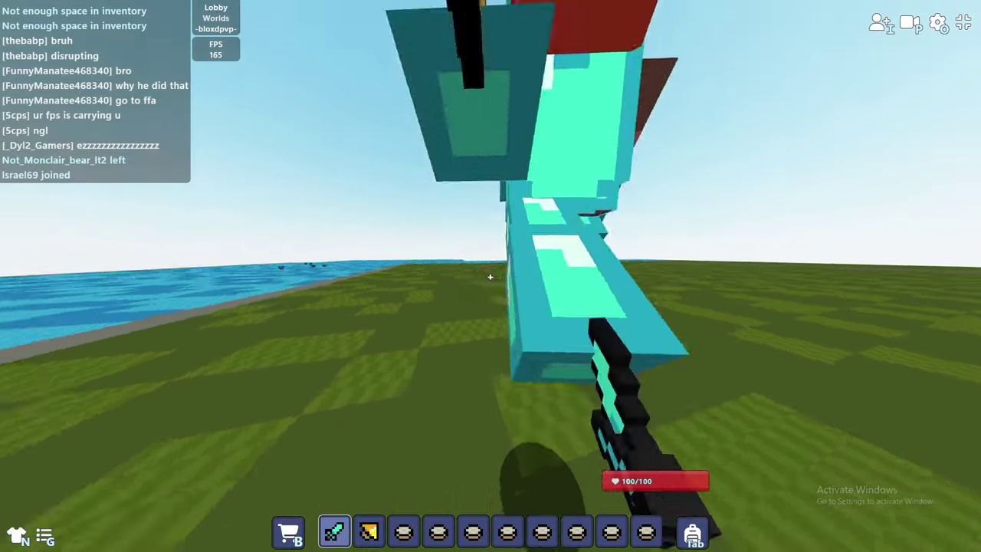
left_click(491, 276)
left_click(491, 278)
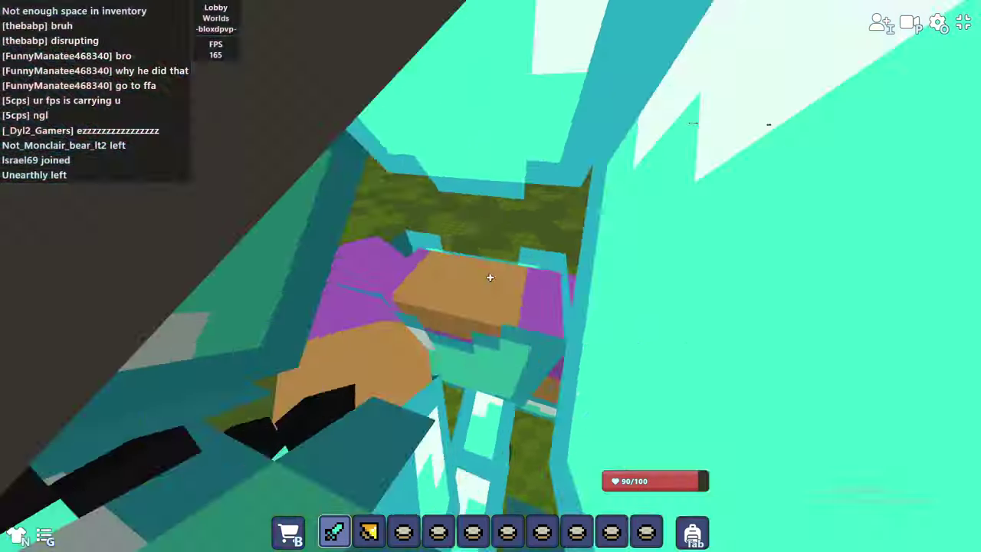
Step: Fight off the second armoured player, knocking it into the air as it rushes in
left_click(491, 277)
left_click(491, 277)
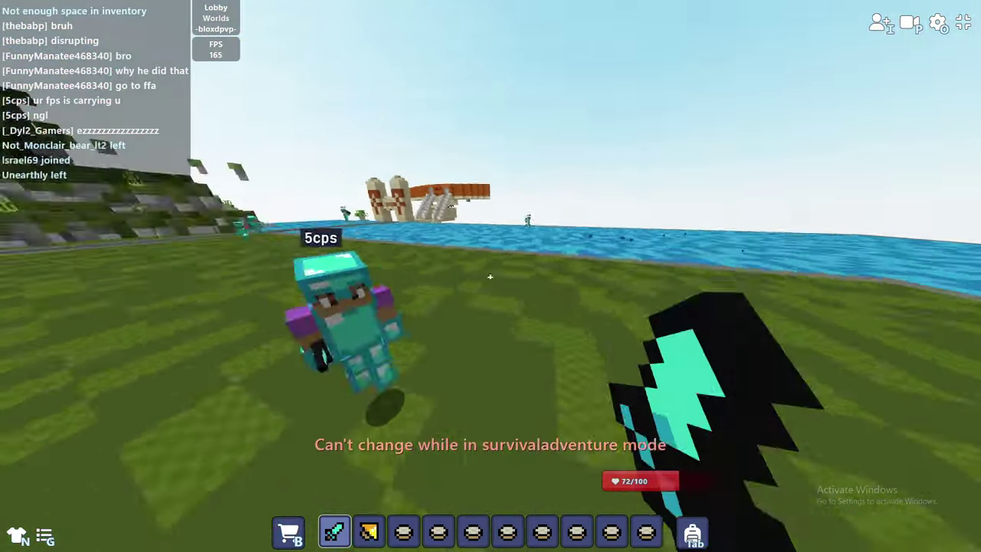
left_click(491, 277)
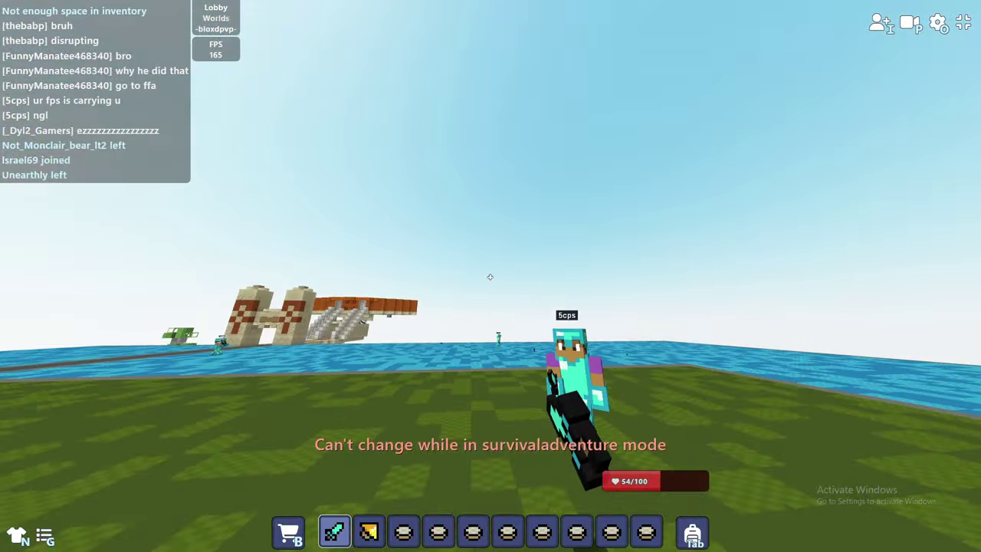
left_click(491, 278)
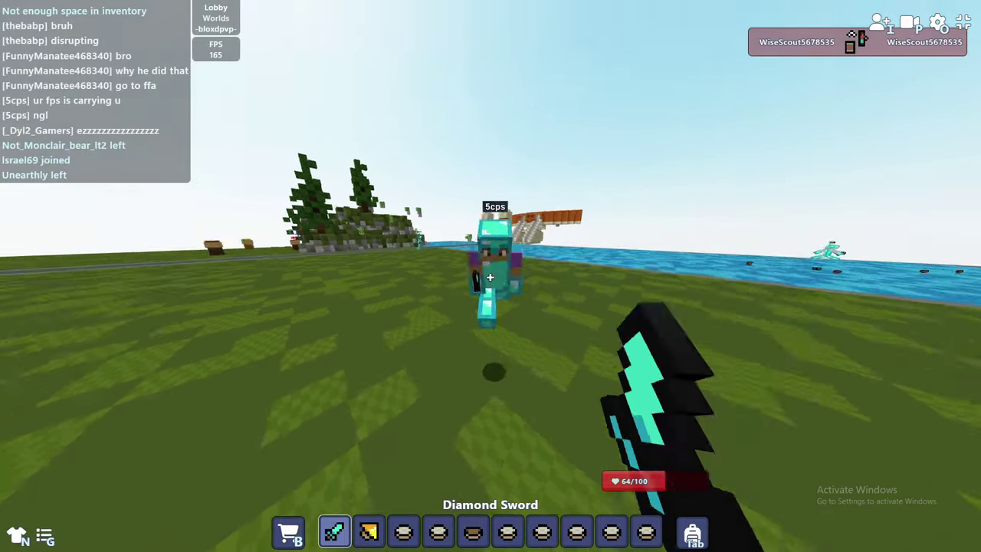
left_click(490, 277)
left_click(491, 277)
left_click(491, 277)
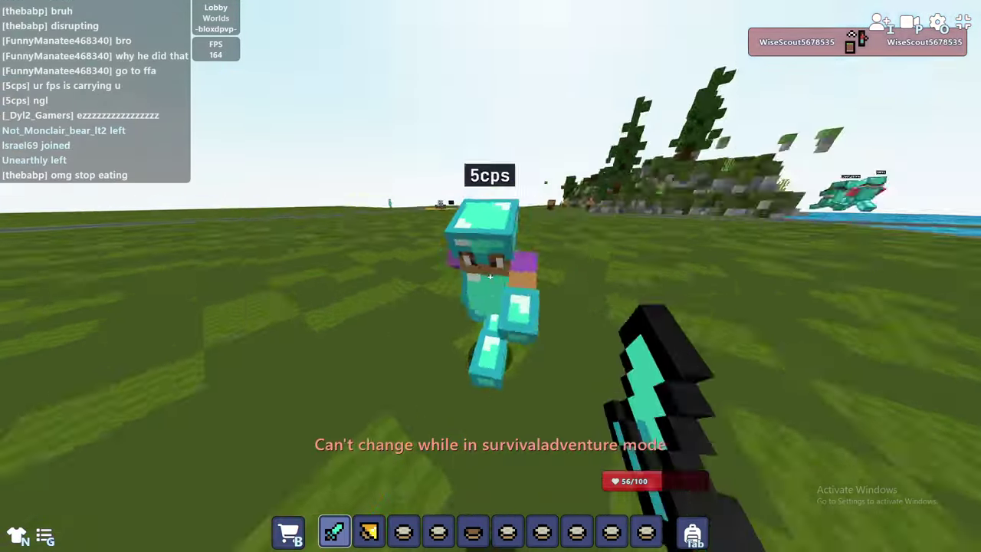
left_click(491, 278)
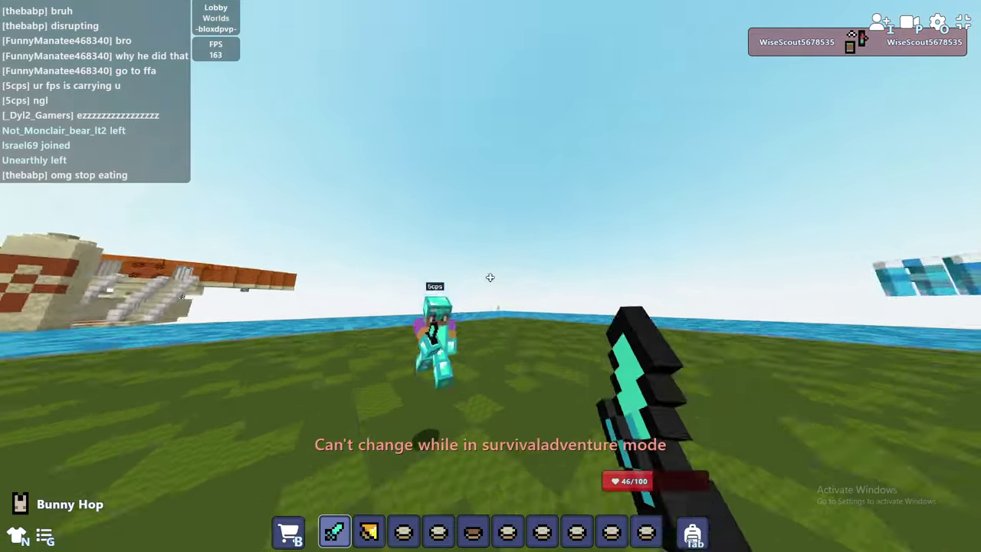
left_click(490, 277)
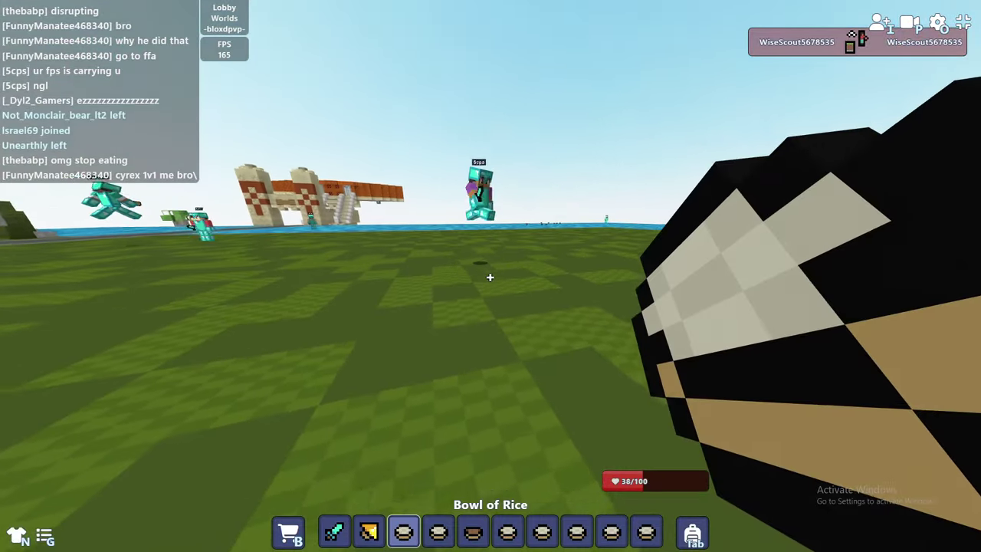
Step: Re-equip the diamond sword (slot 1) and hit the charging opponent
key("1")
left_click(491, 277)
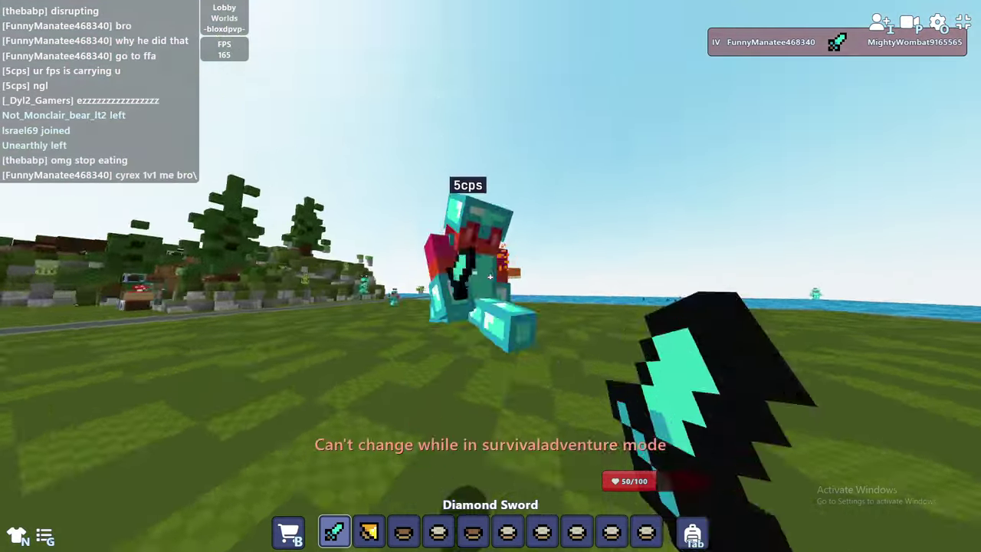
left_click(491, 278)
left_click(490, 278)
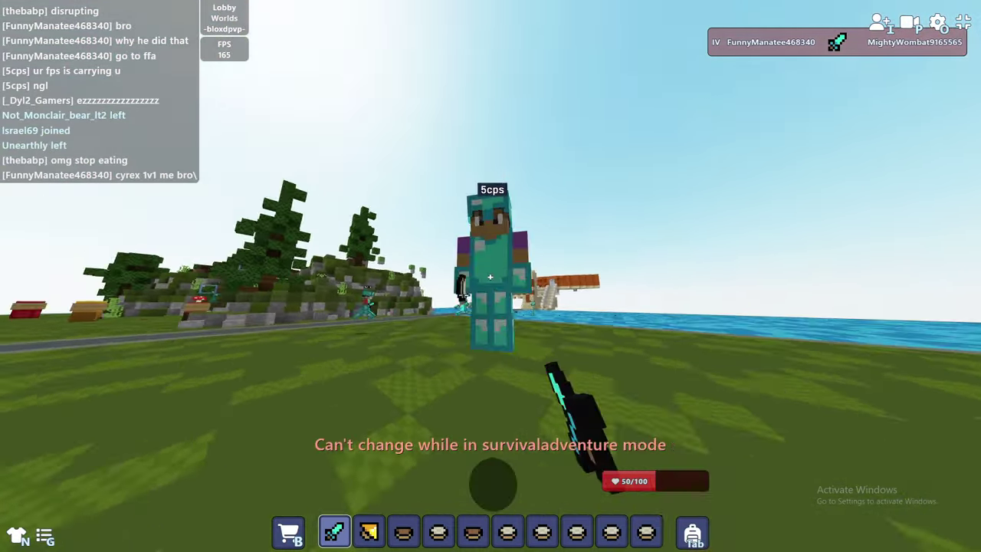
left_click(490, 277)
Step: Eat rice and move fresh bowls of rice from the inventory into the hotbar
key("5")
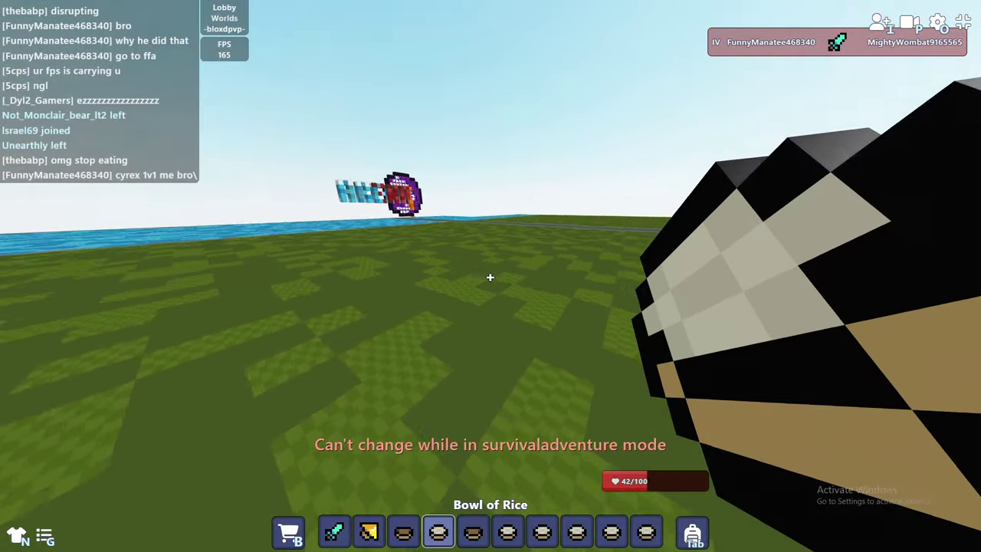
key("e")
key("e")
key("1")
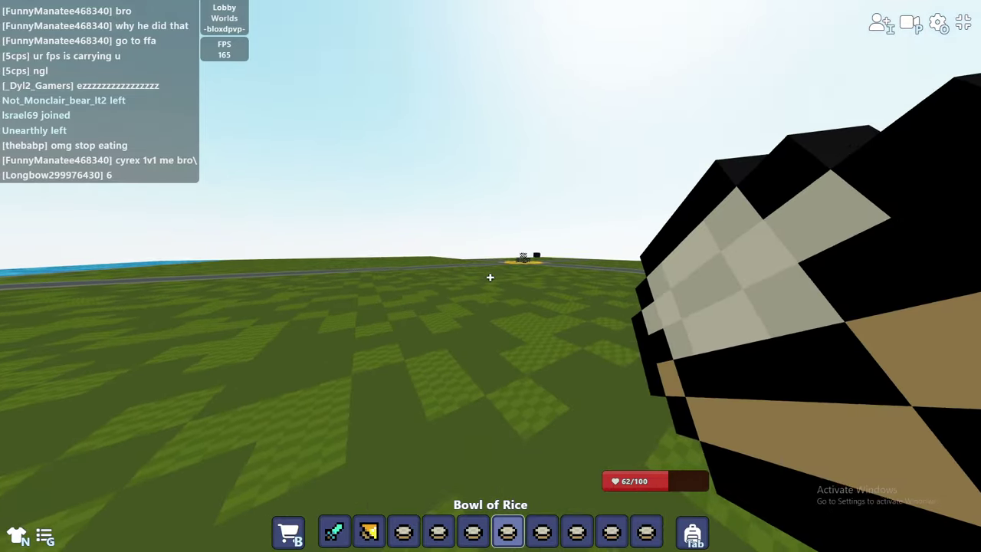
key("e")
left_click(508, 418, "shift")
key("e")
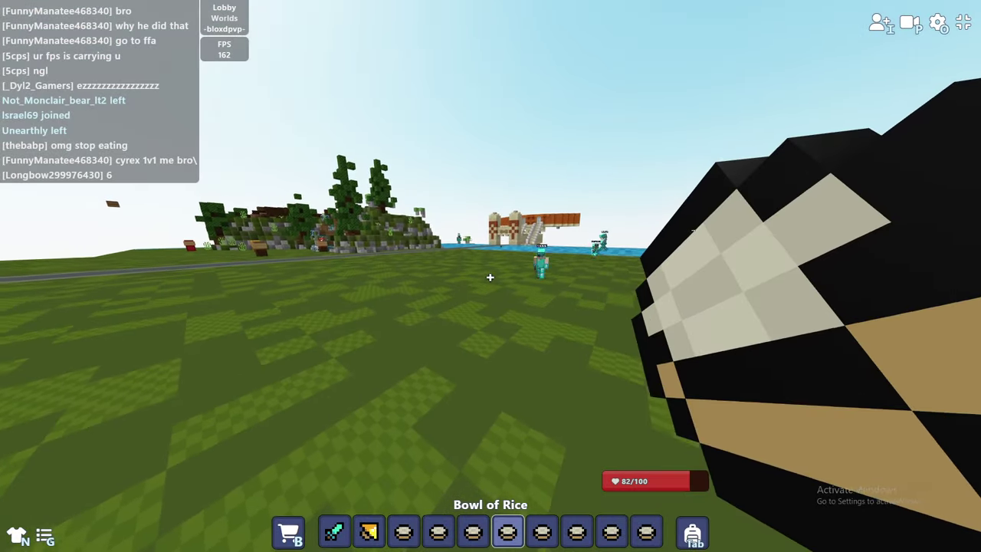
key("e")
left_click(463, 371, "shift")
key("e")
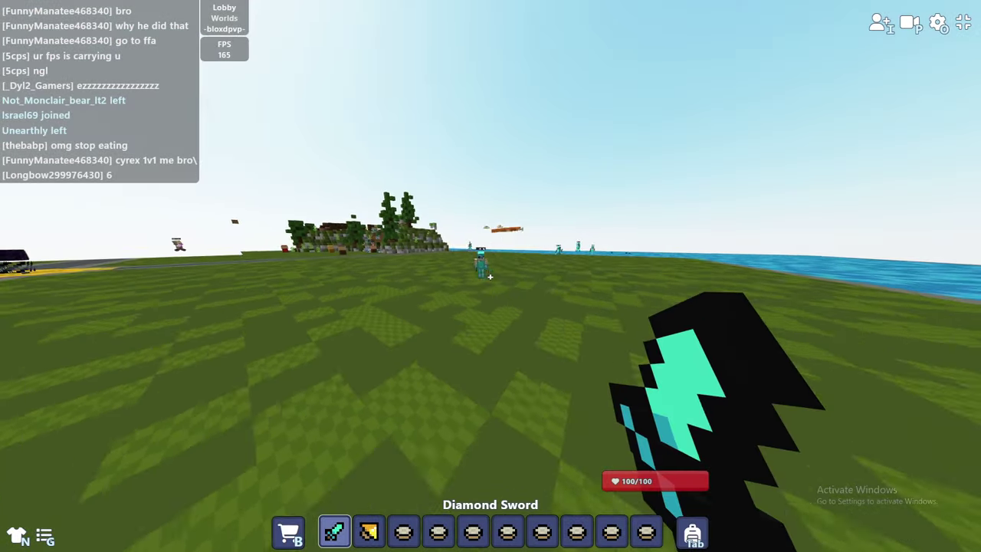
Step: Walk up to the nearby player and hit it with the sword
key("w")
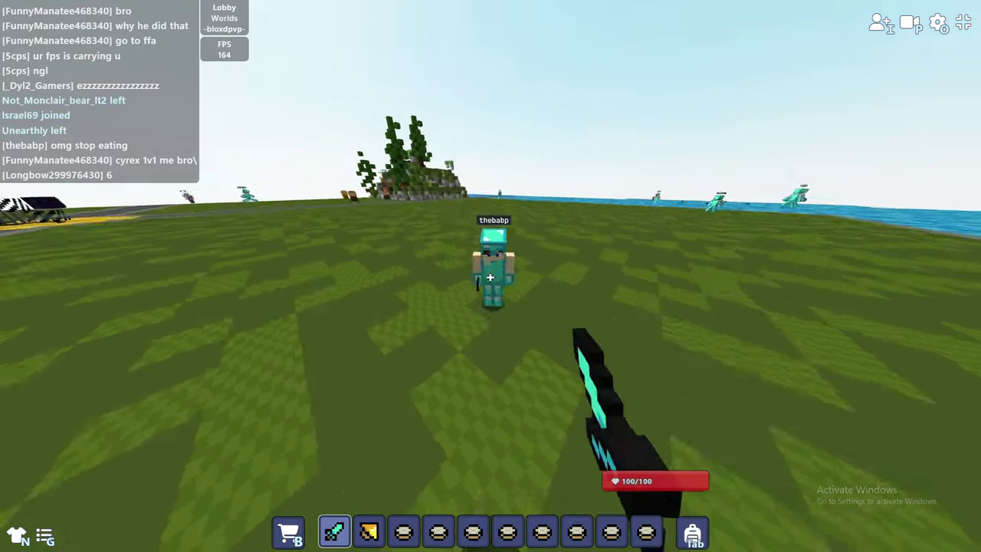
key("f")
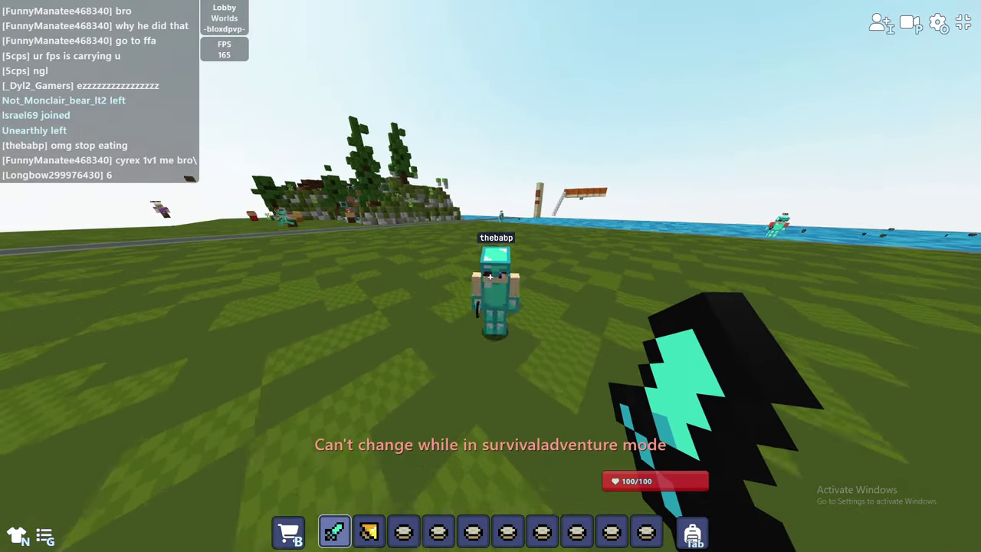
left_click(491, 276)
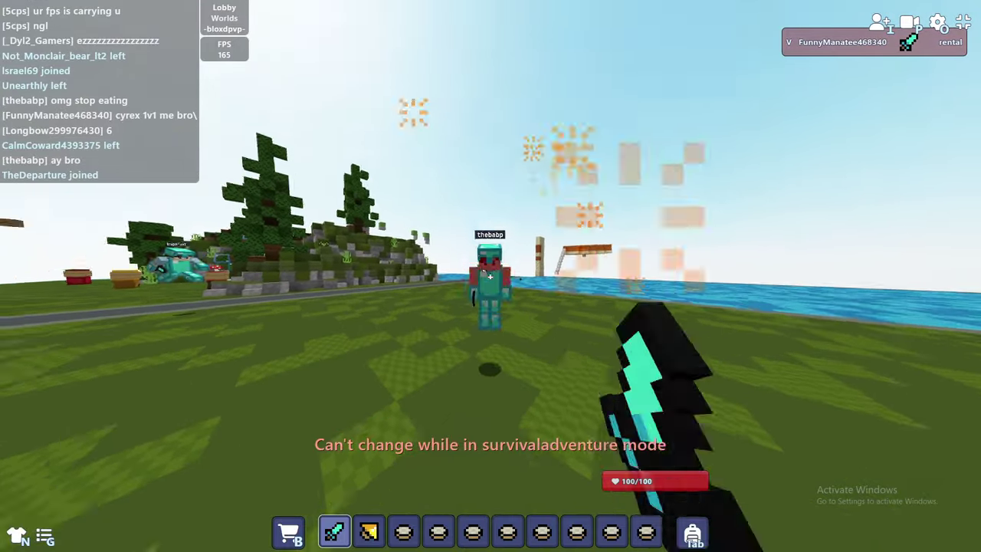
key("w")
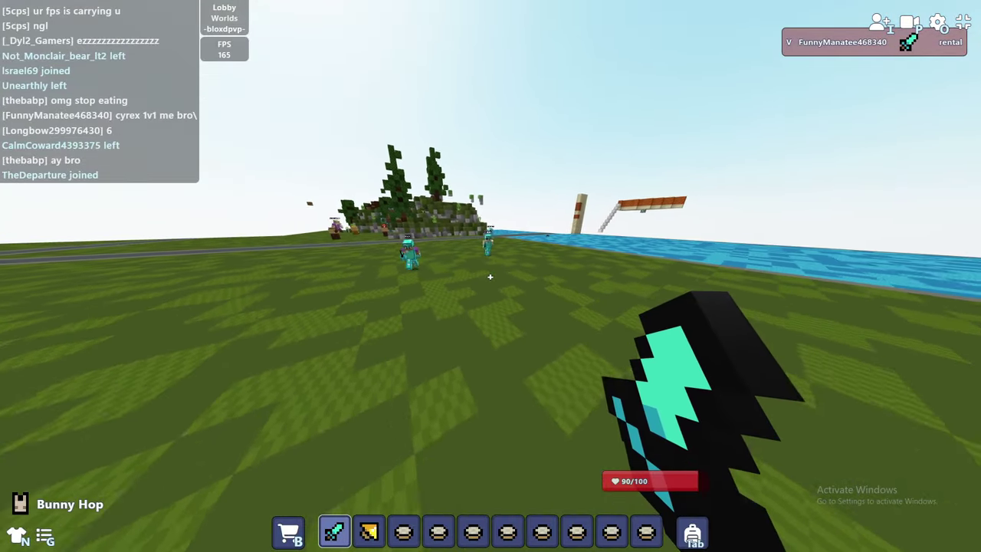
Step: Walk toward the village and collect bowls of rice from the dispenser
key("w")
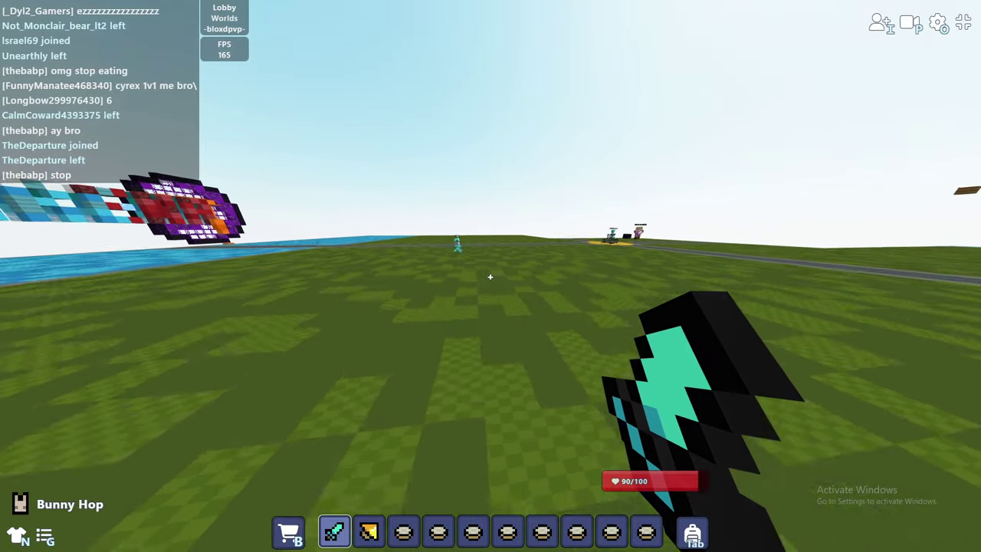
key("w")
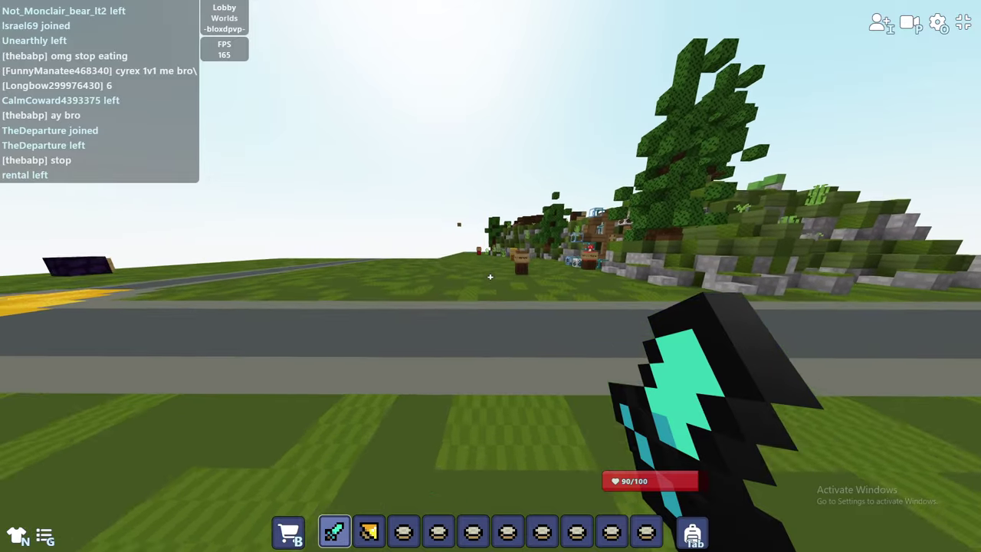
key("w")
key("w")
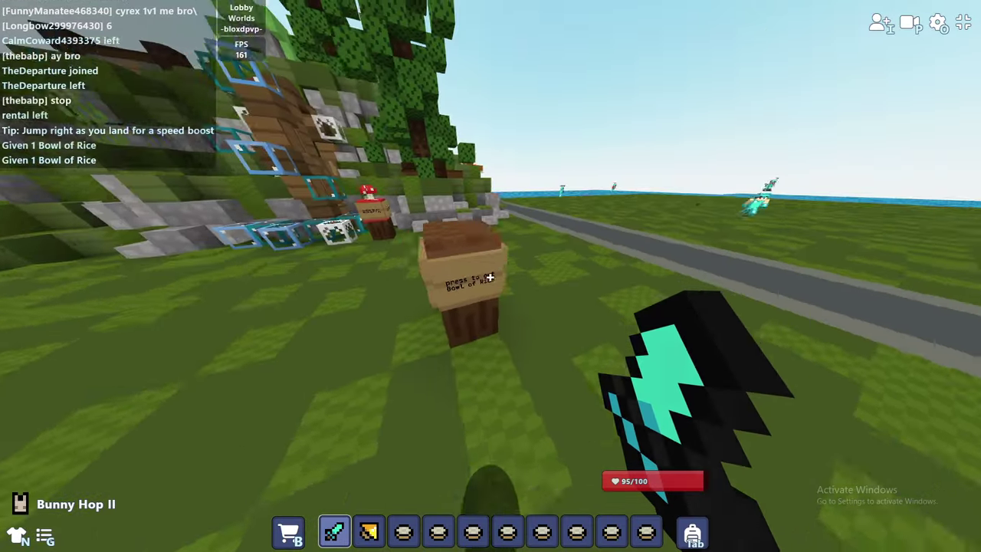
key("e")
key("e")
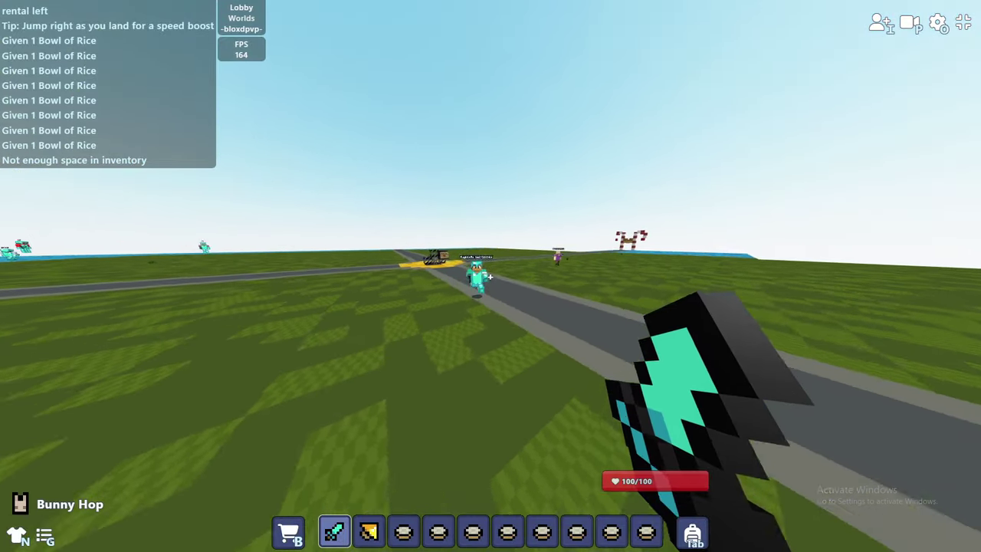
Step: Turn toward the approaching players and attack the nearest opponent
key("F4")
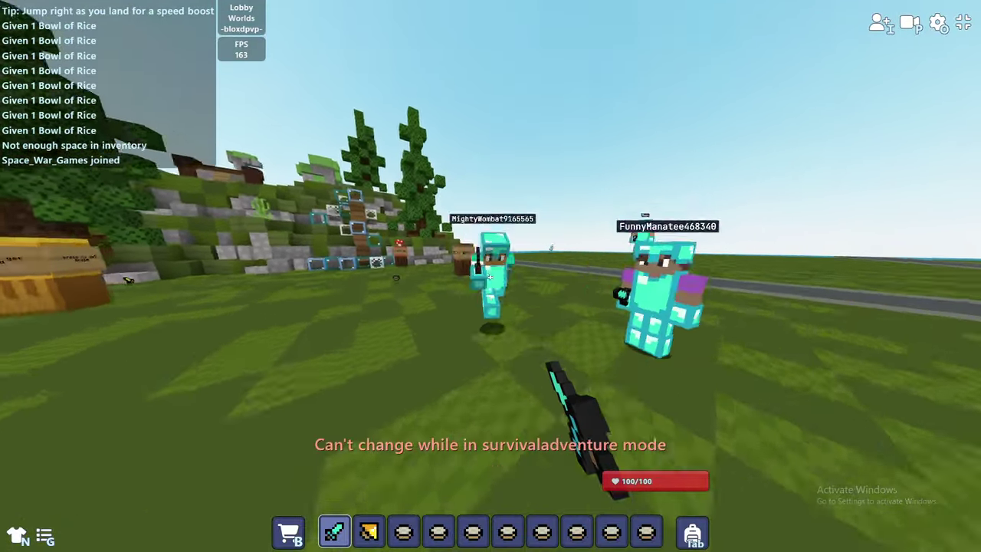
left_click(491, 276)
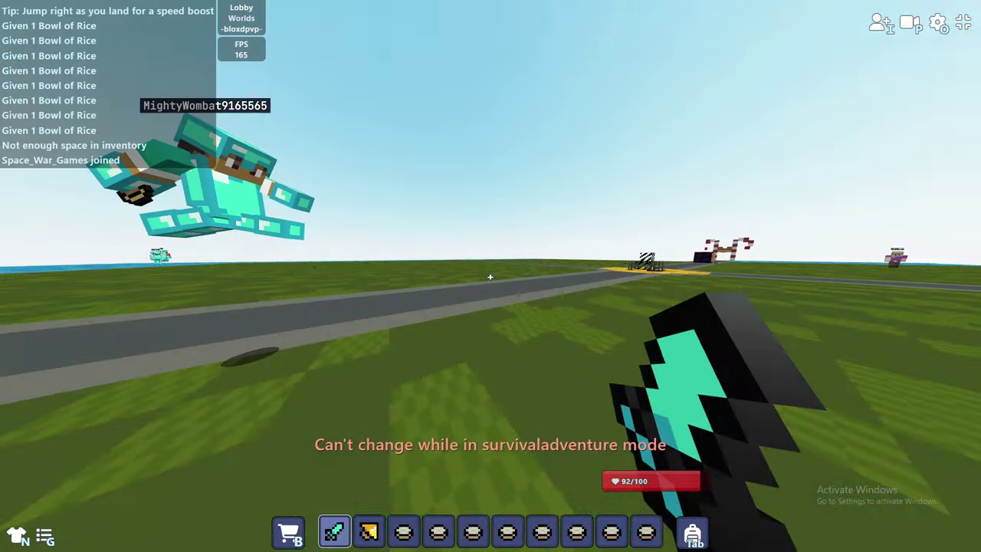
left_click(491, 276)
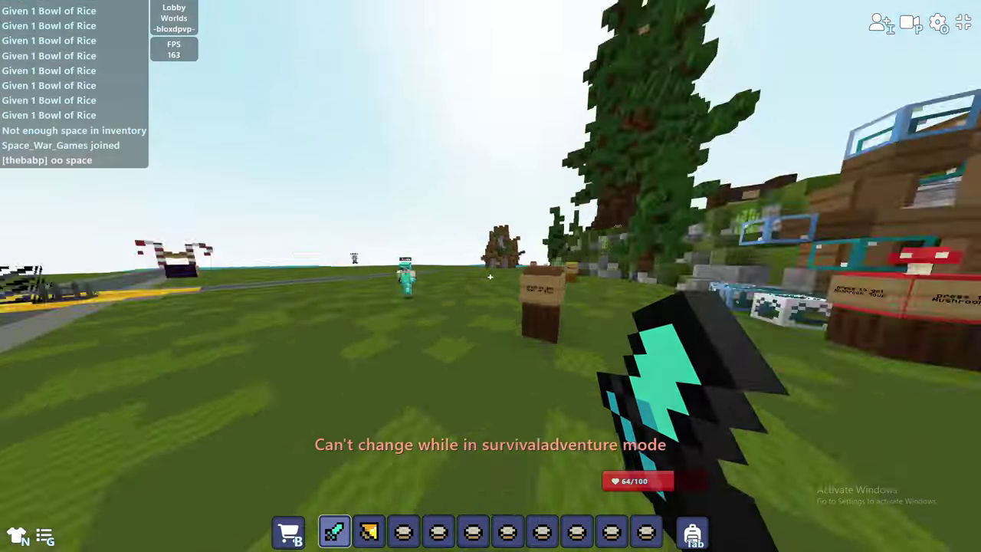
left_click(491, 276)
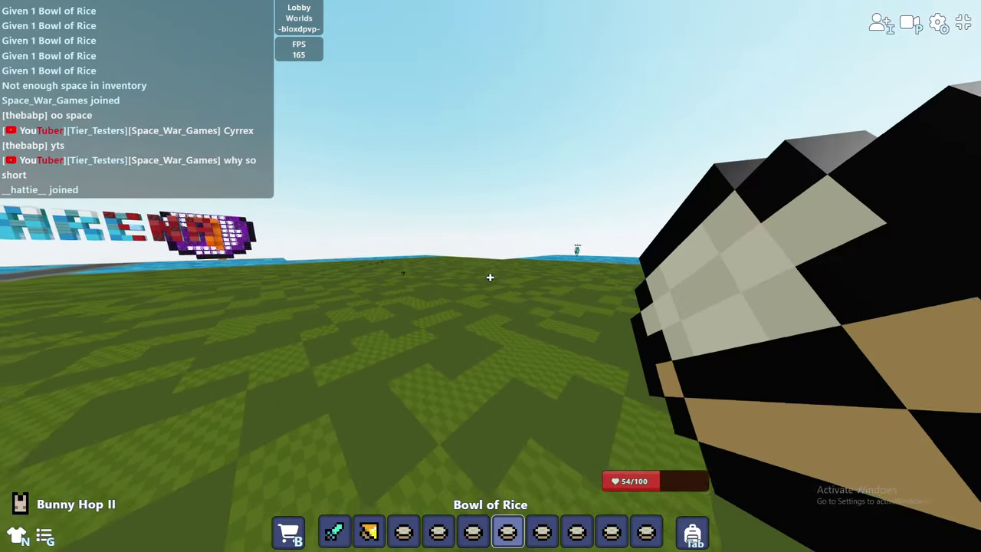
Step: Check the inventory, eat a bowl of rice, and resume sword attacks
key("e")
key("e")
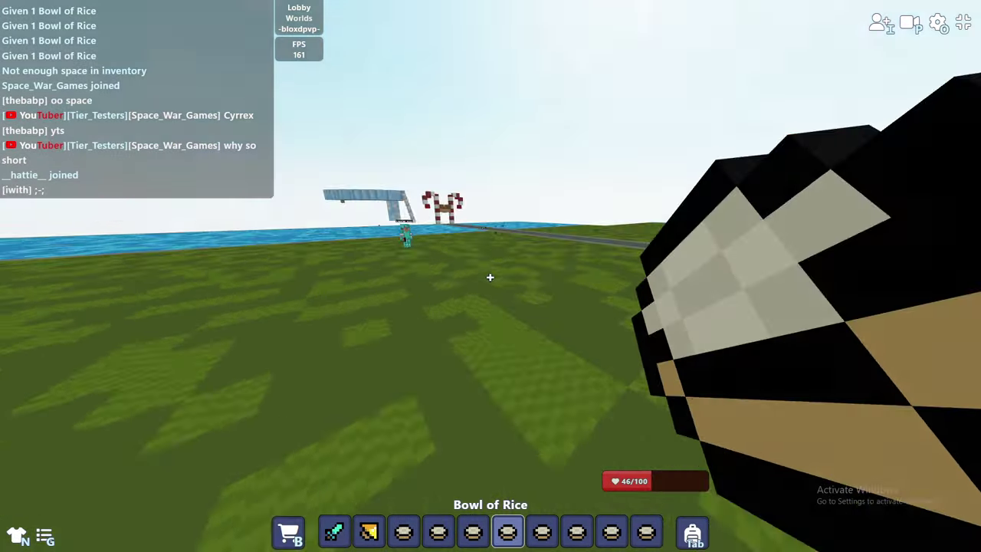
key("e")
key("e")
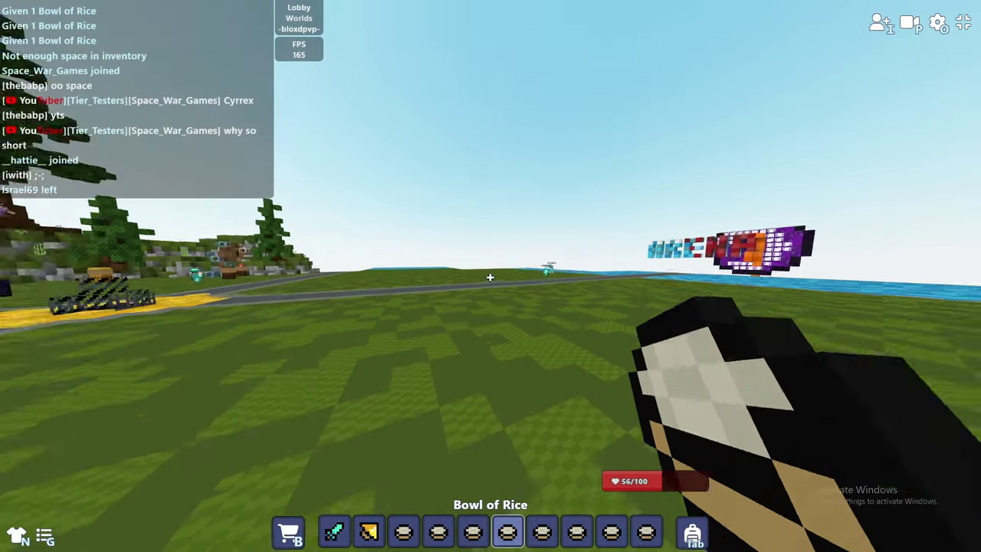
key("e")
key("e")
key("1")
left_click(491, 278)
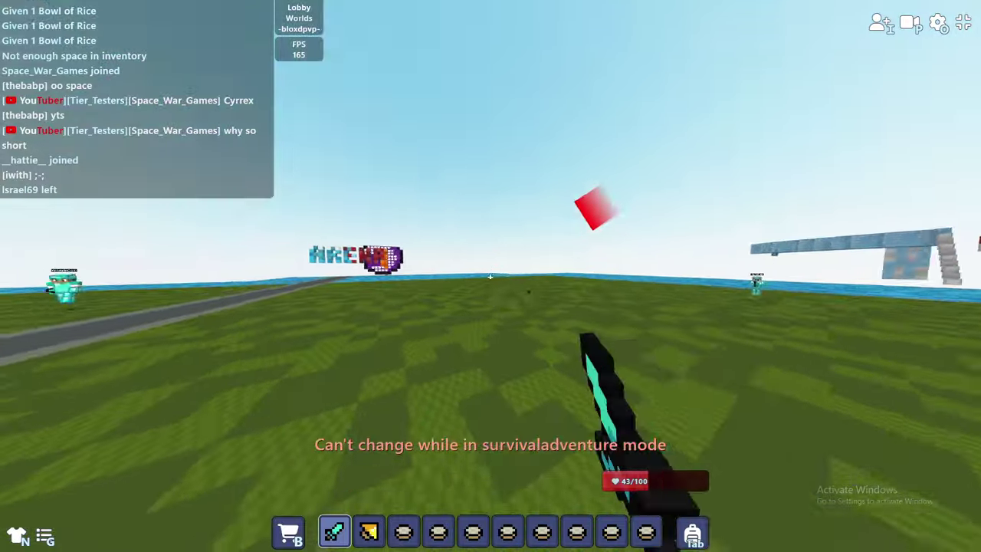
left_click(491, 277)
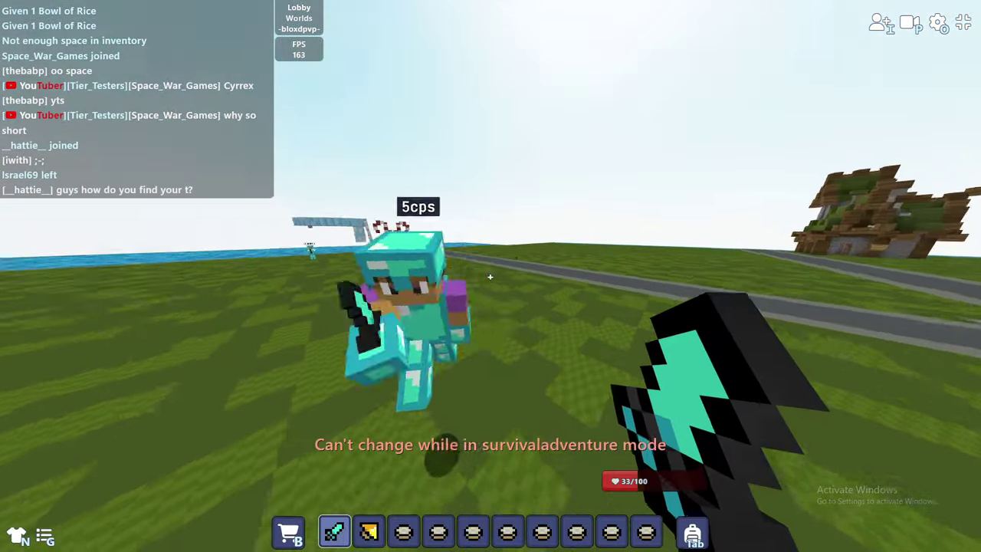
Step: Eat the rice in slot 5 to heal, then keep attacking with the diamond sword
key("5")
right_click(490, 277)
key("1")
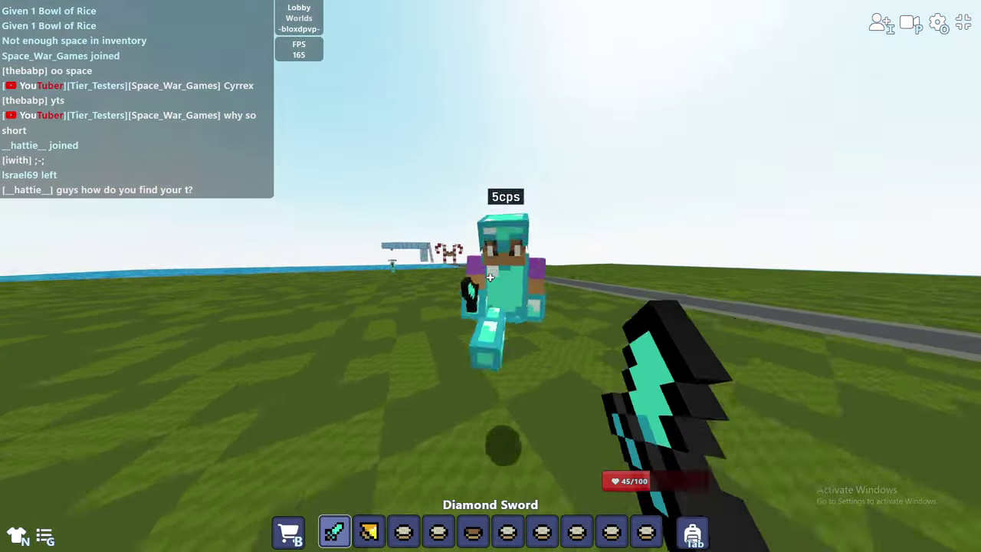
left_click(490, 277)
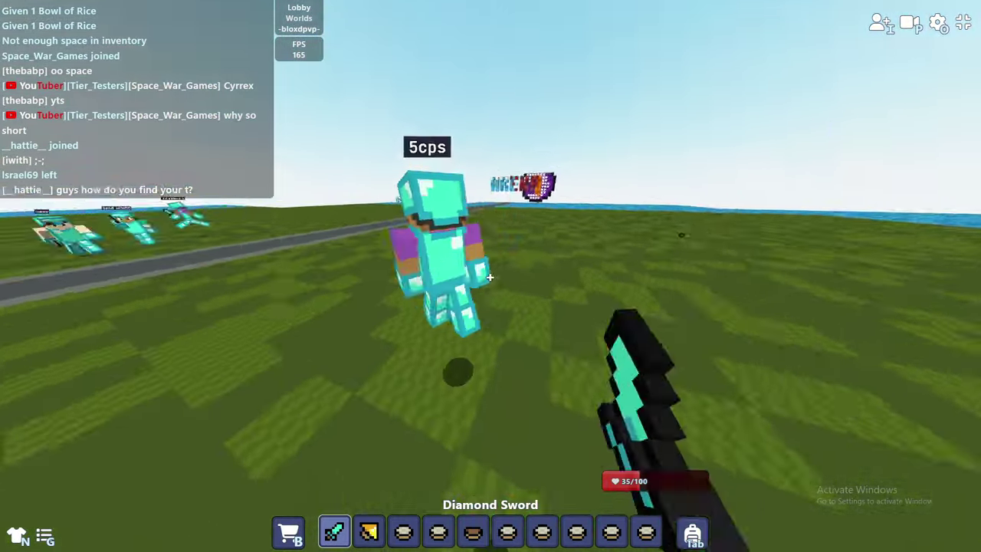
left_click(491, 278)
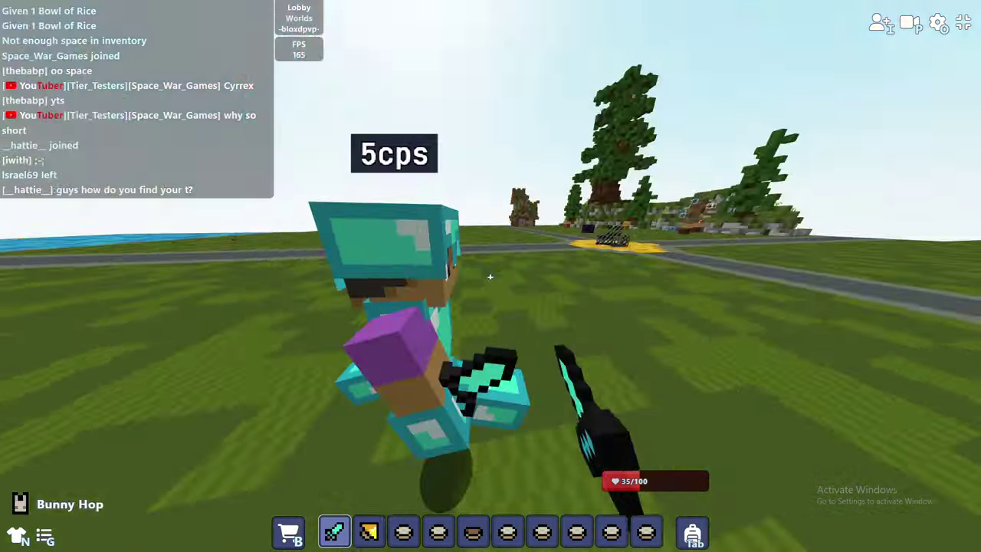
left_click(491, 277)
Step: Eat more rice from slots 3 and 4, raising health to 66/100, and open the inventory
key("3")
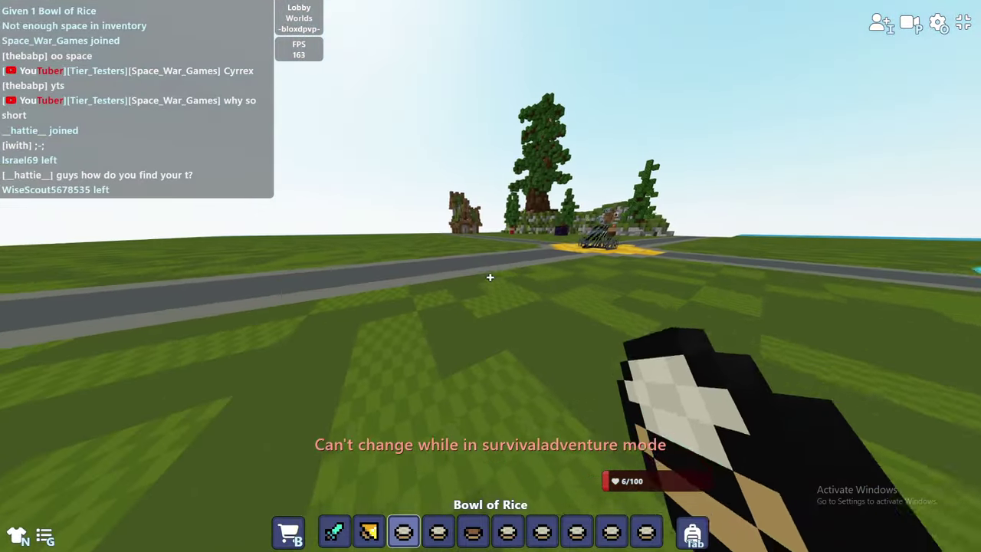
right_click(490, 277)
key("4")
right_click(491, 277)
key("Tab")
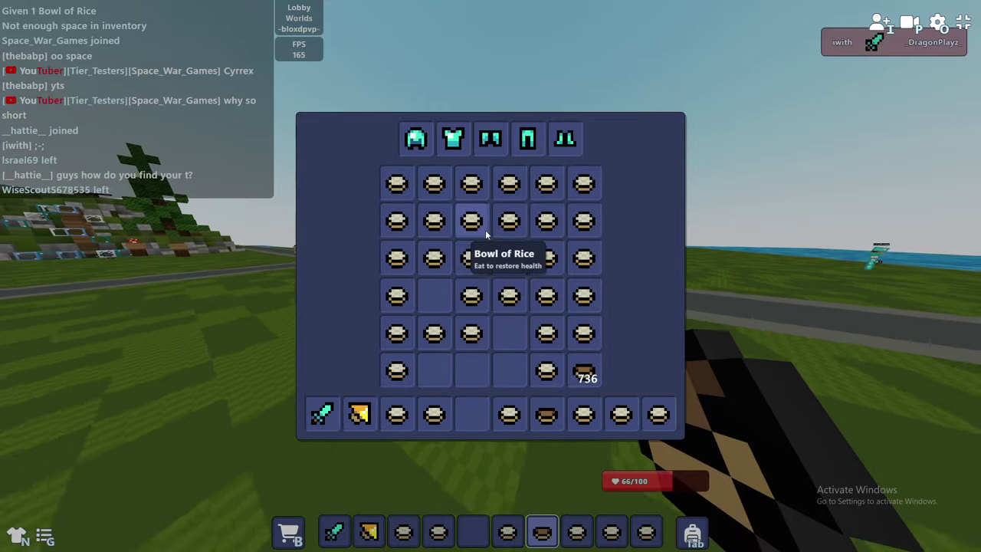
Step: Hit the opponent with the diamond sword between quick inventory checks
key("Tab")
key("1")
left_click(491, 278)
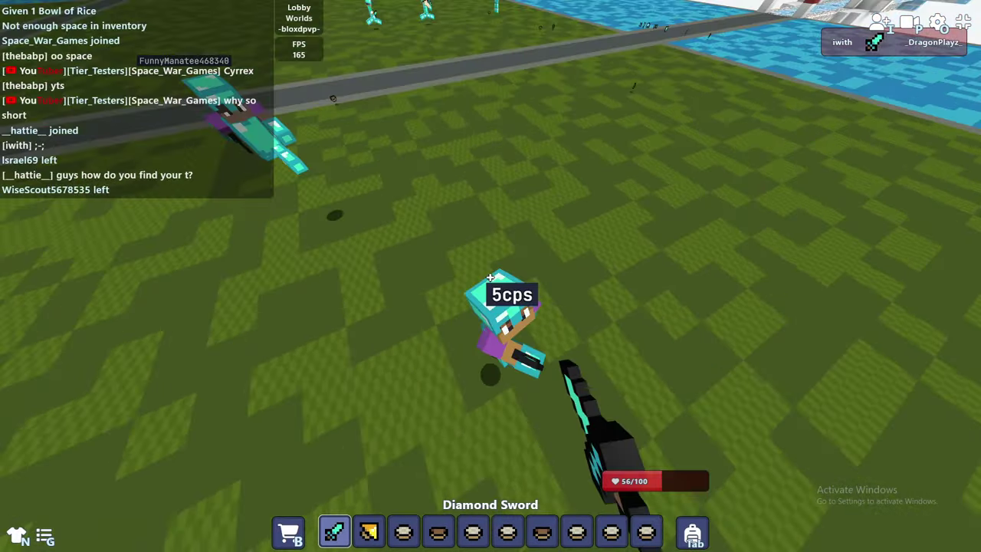
key("Tab")
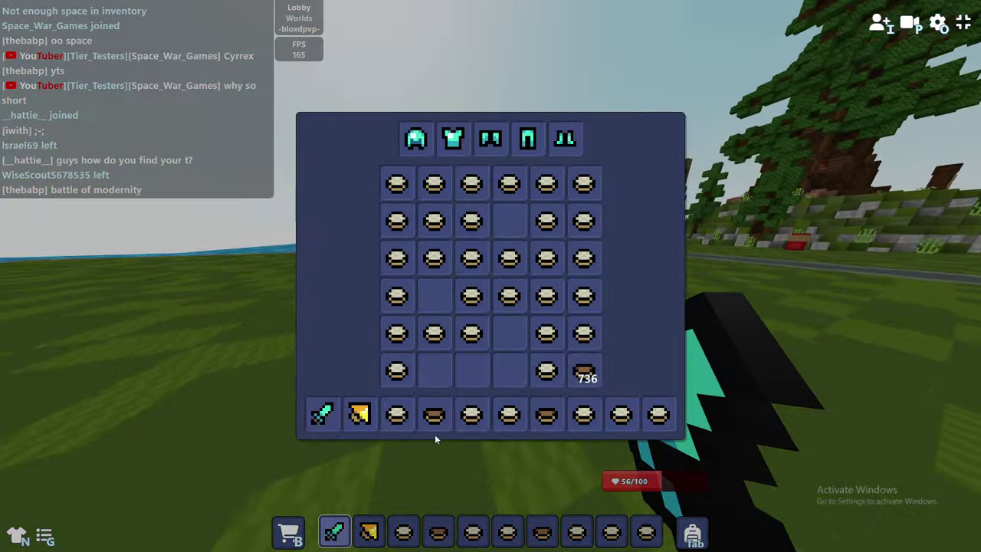
key("Tab")
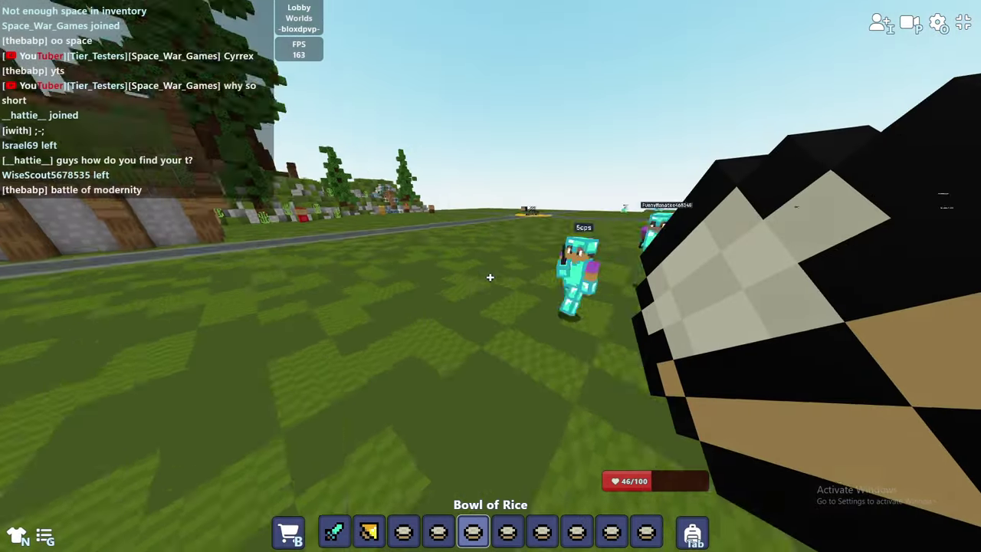
key("1")
left_click(490, 278)
Step: Put fresh rice in the hotbar and select slot 4, with health reaching 96/100
key("Tab")
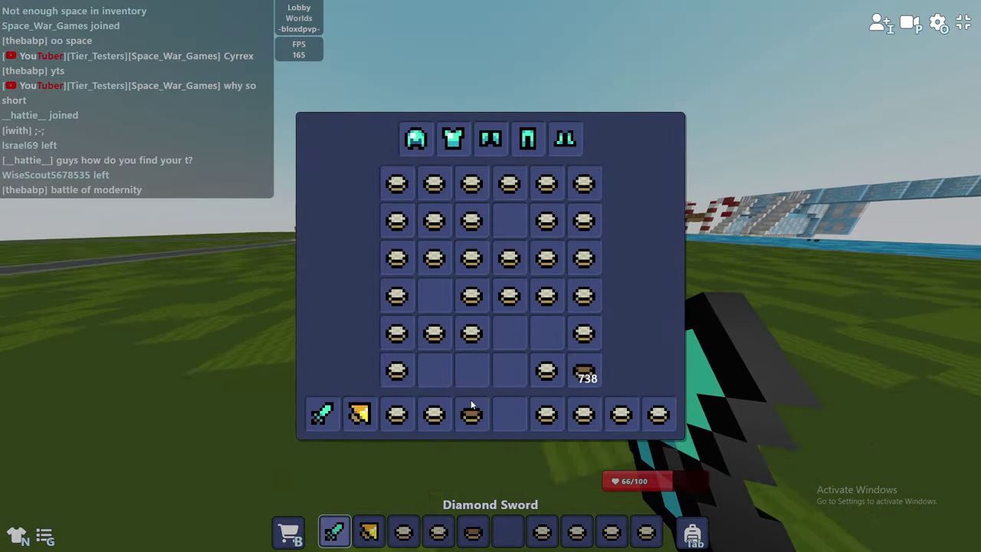
key("Tab")
key("4")
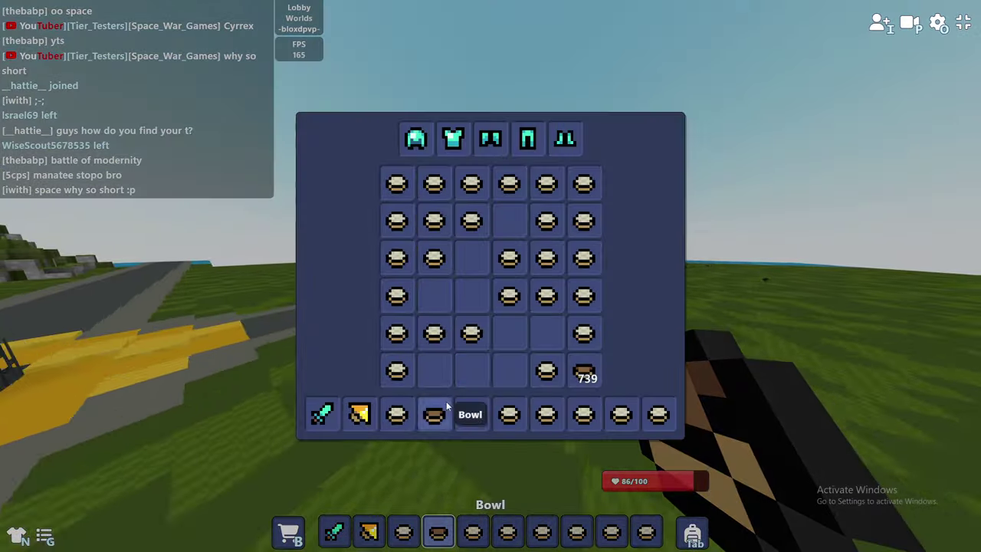
key("e")
key("space")
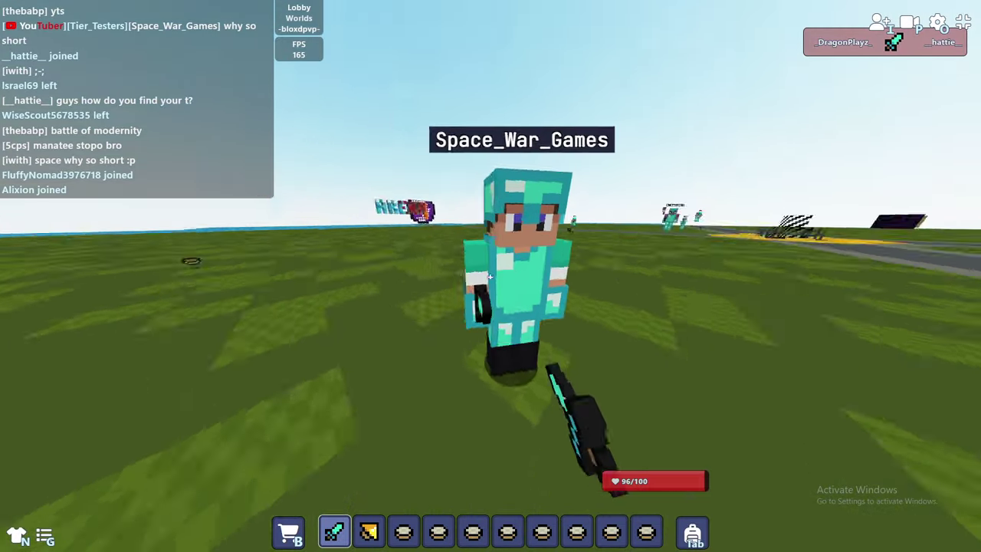
Step: Cross the field and water toward the diamond-armoured opponent, landing a first sword hit
key("F5")
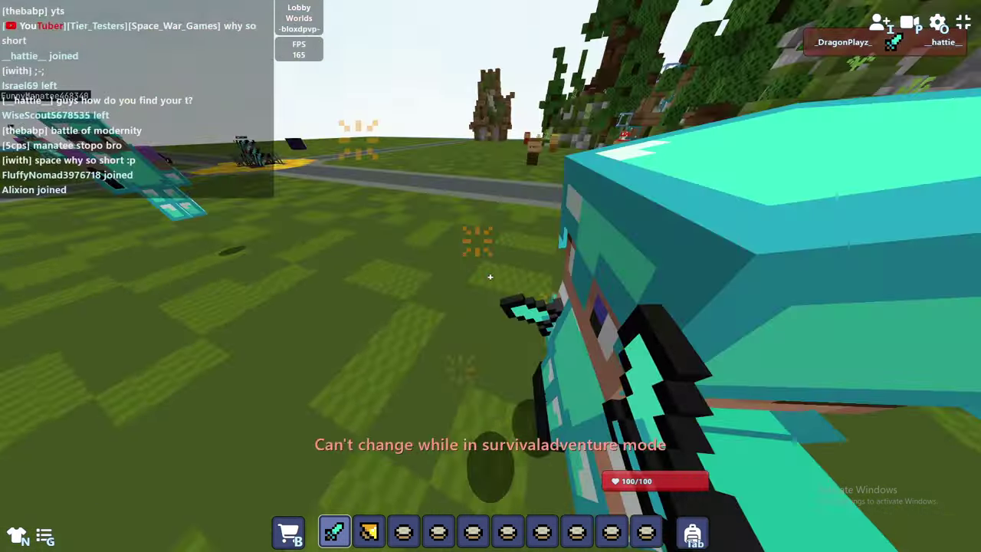
left_click_drag(490, 278, 490, 277)
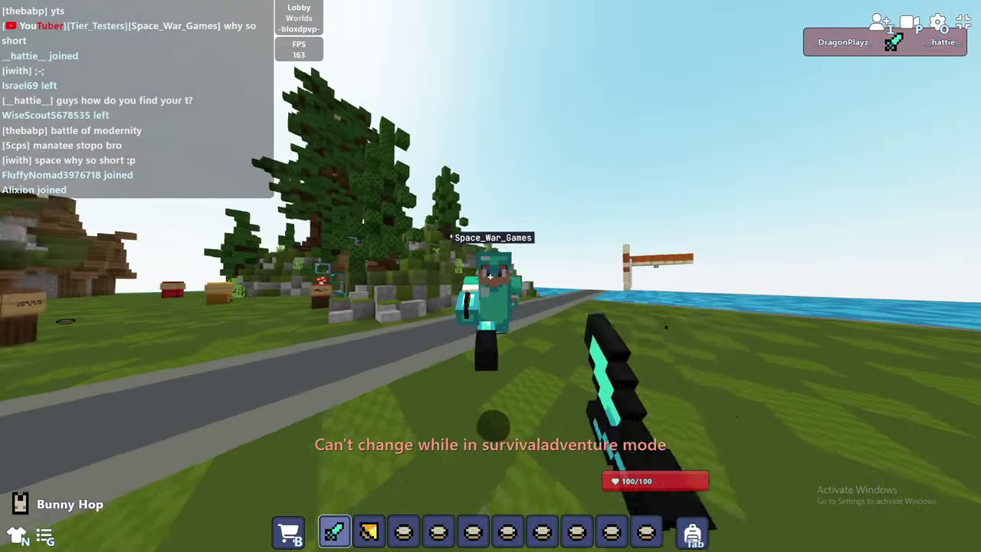
key("w")
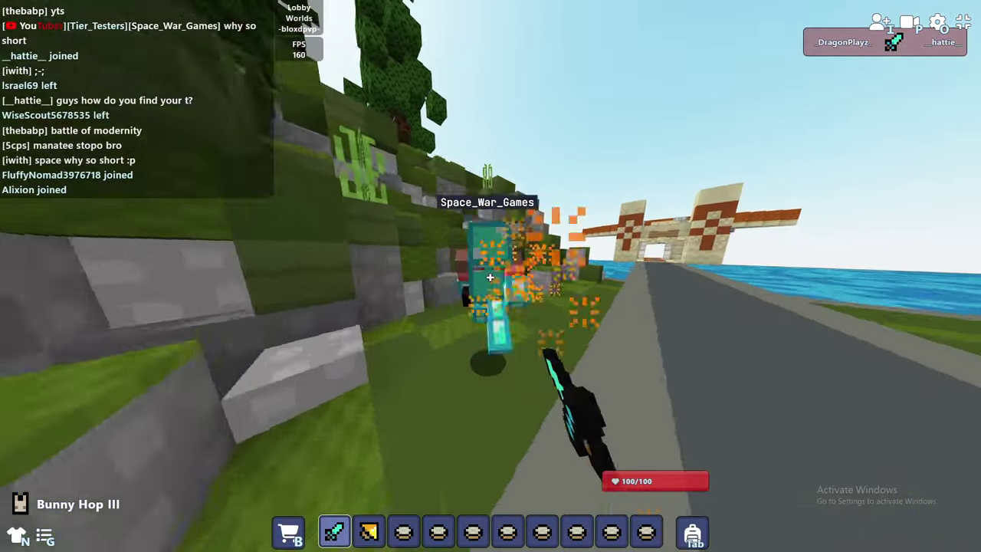
left_click(490, 277)
key("F5")
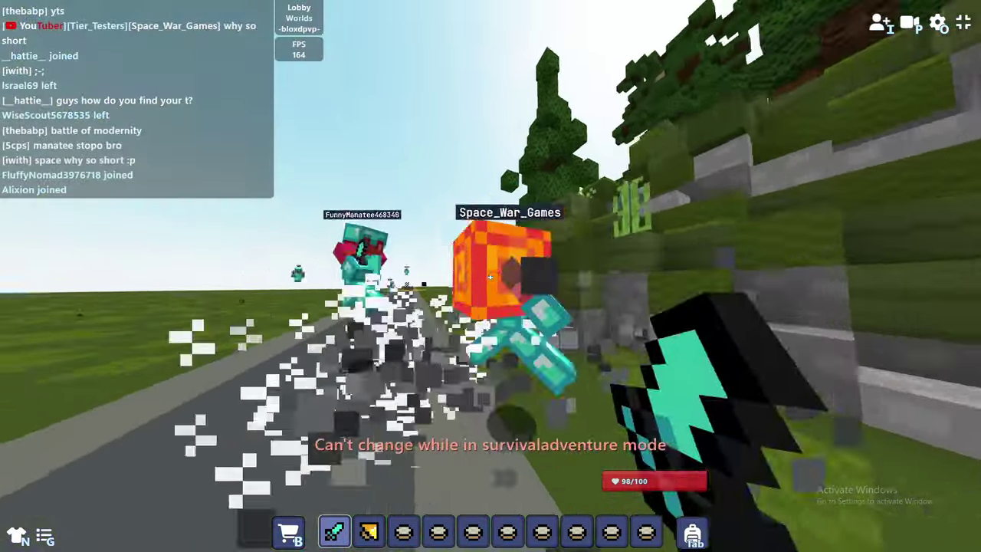
key("w")
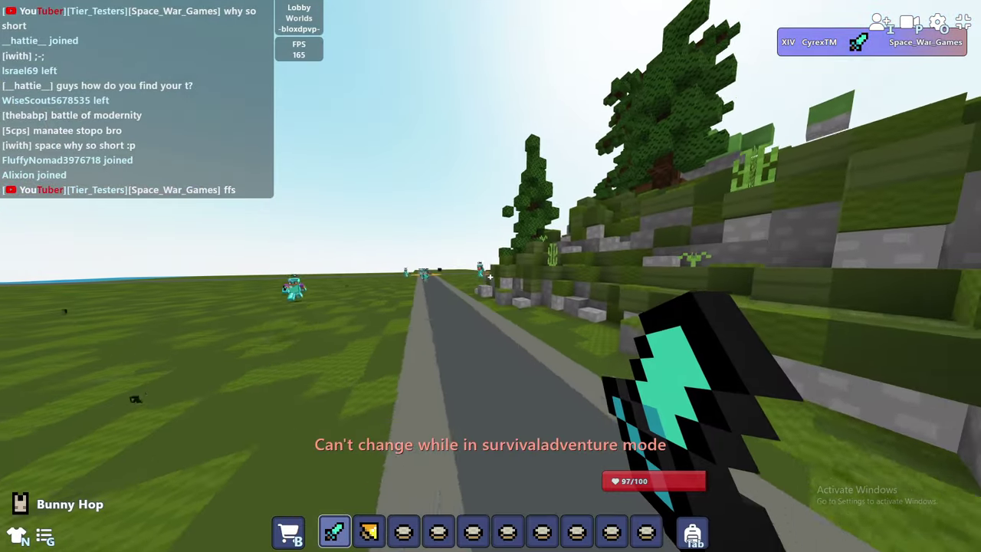
key("space")
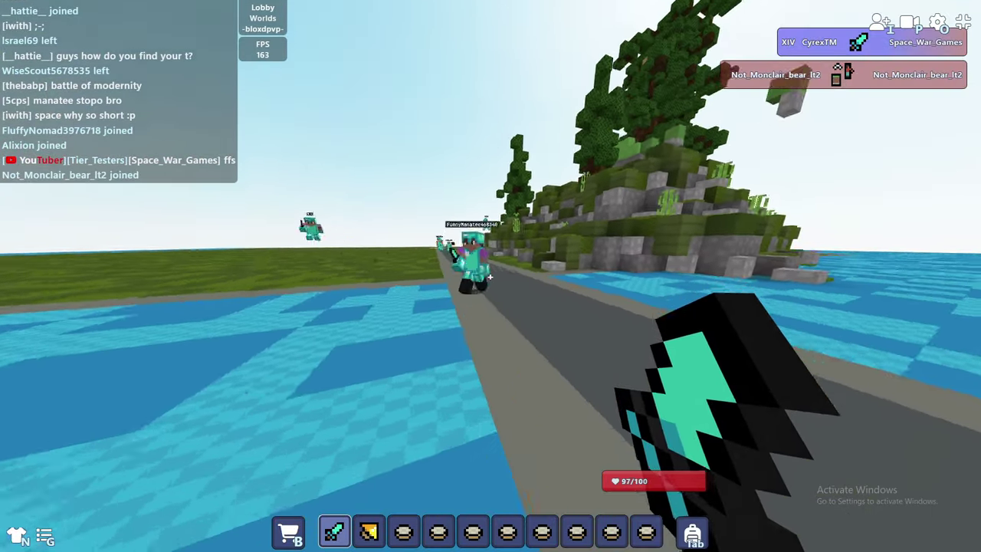
key("Return")
key("w")
Step: Chase the opponent along the bridge with sword strikes until the finishing blow
left_click(490, 278)
left_click(490, 278)
key("w")
key("space")
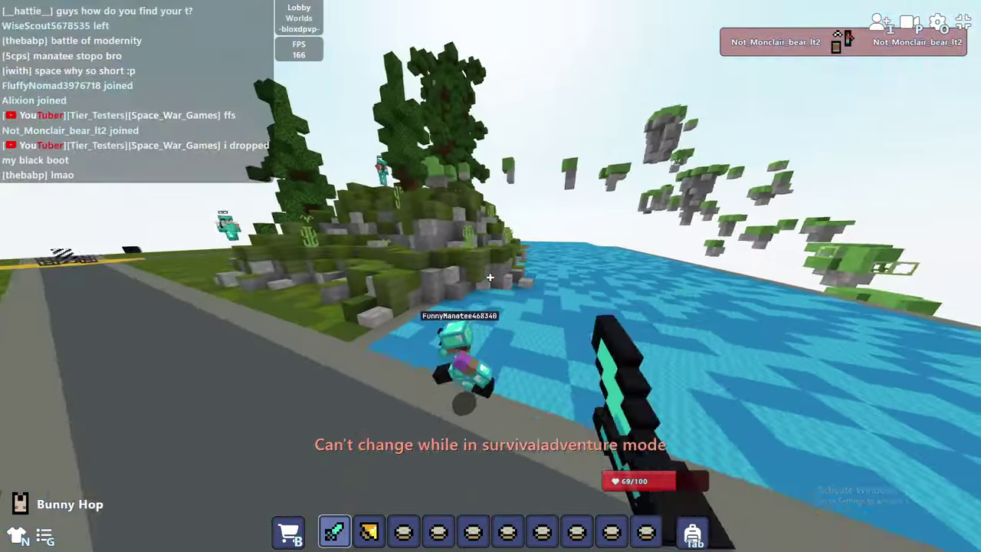
left_click(490, 278)
key("w")
left_click(489, 278)
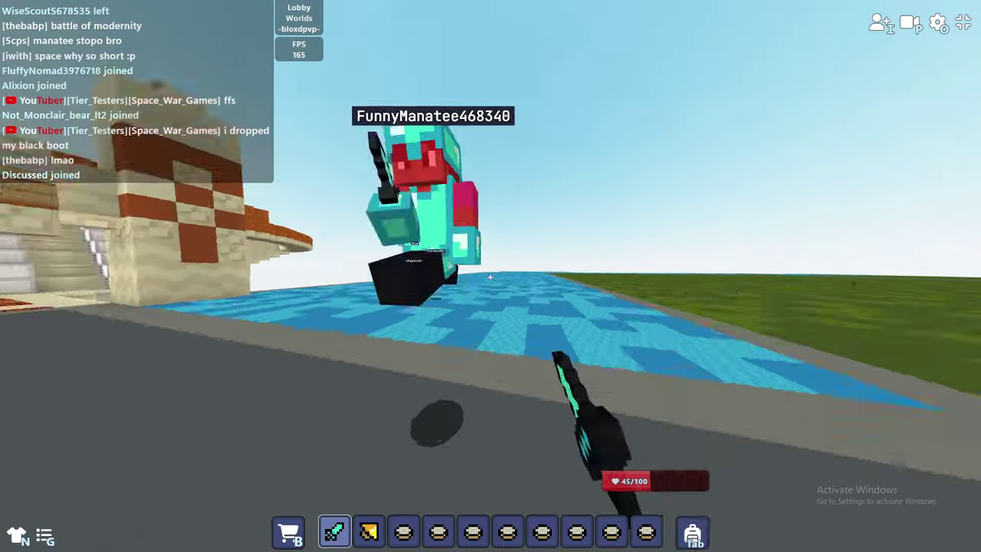
left_click(490, 277)
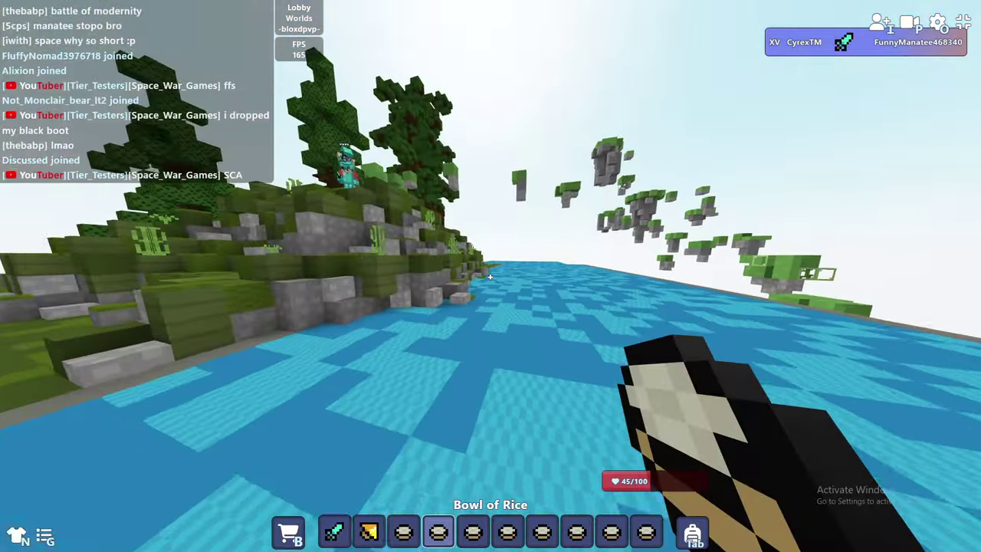
Step: Move a Bowl of Rice into the hotbar and eat rice from slot 6 to recover health
key("w")
key("space")
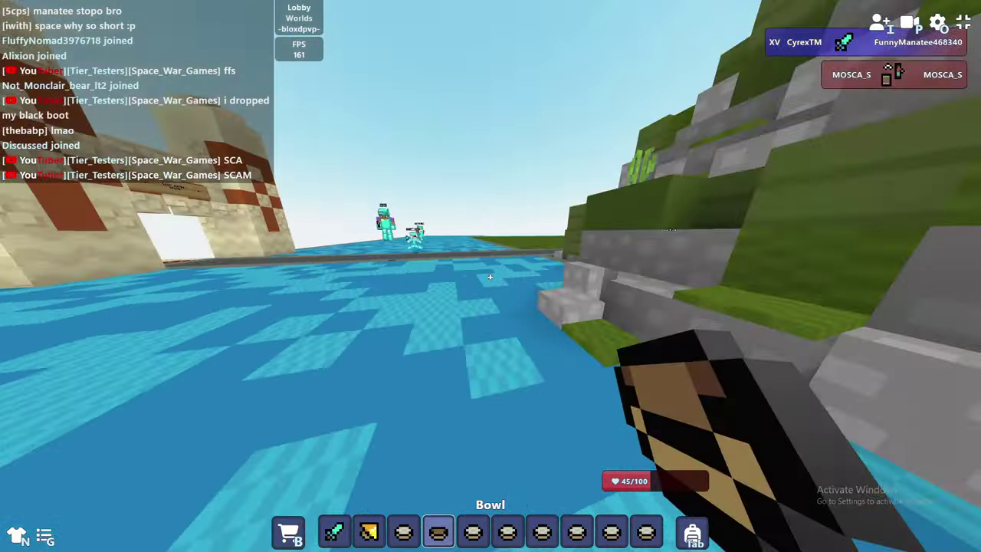
key("e")
key("e")
key("e")
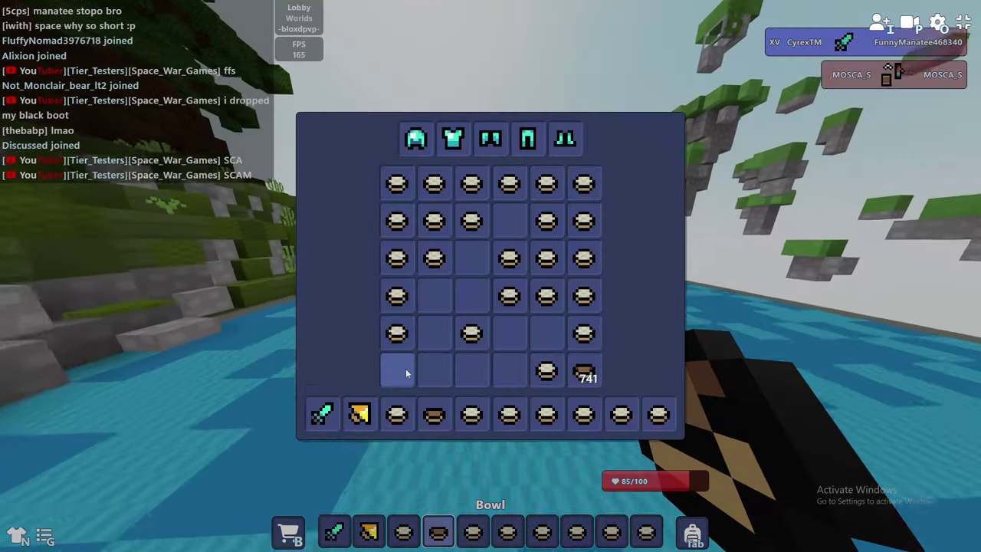
left_click(434, 415)
key("e")
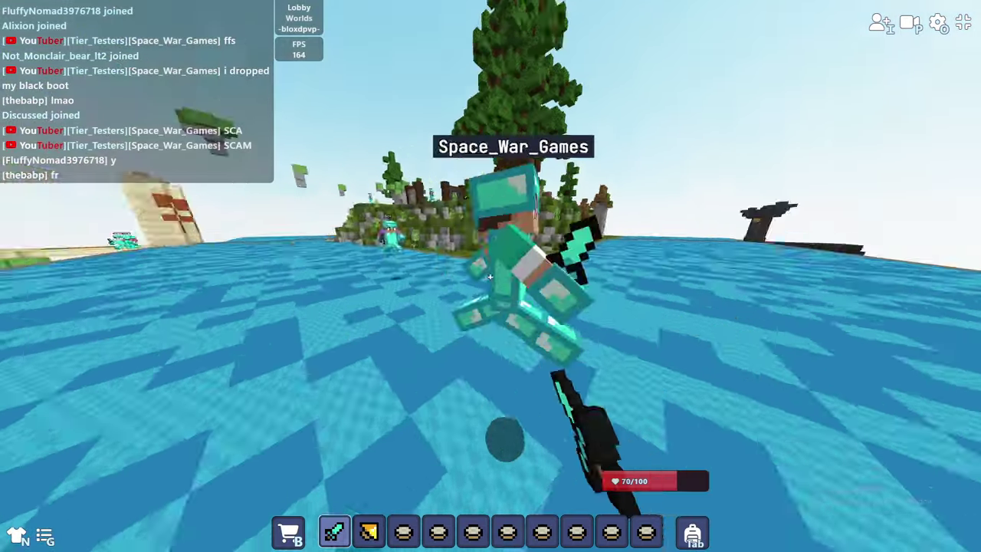
left_click(490, 277)
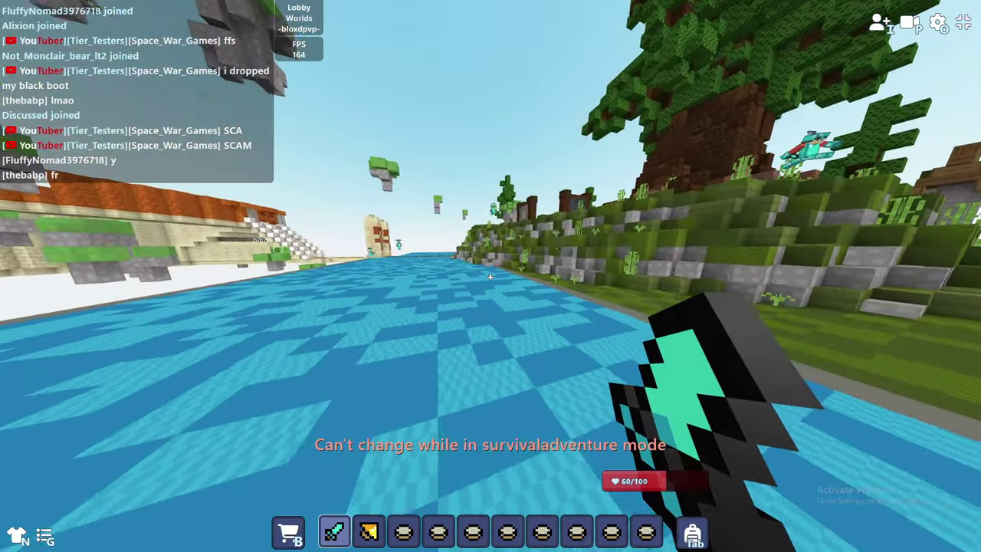
key("6")
key("e")
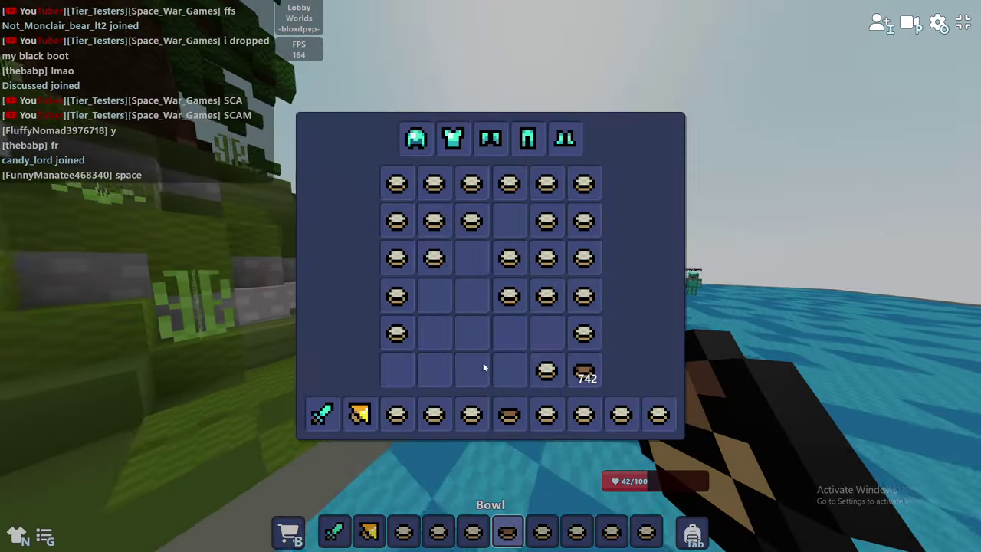
key("e")
key("e")
key("e")
key("e")
key("e")
key("e")
key("e")
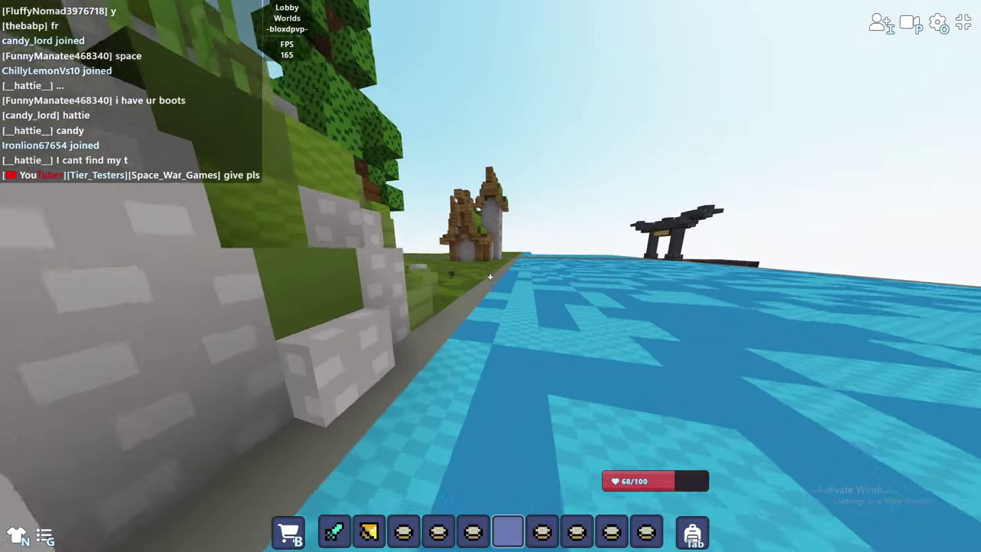
scroll(491, 277, "down", 1)
key("w")
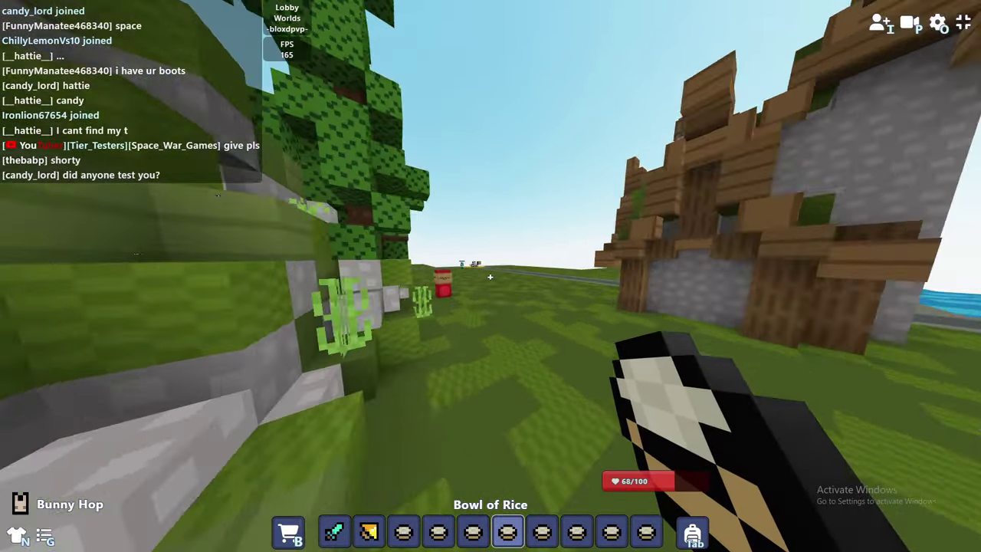
Step: Walk to the rice box and collect Bowls of Rice until the inventory is full
key("w")
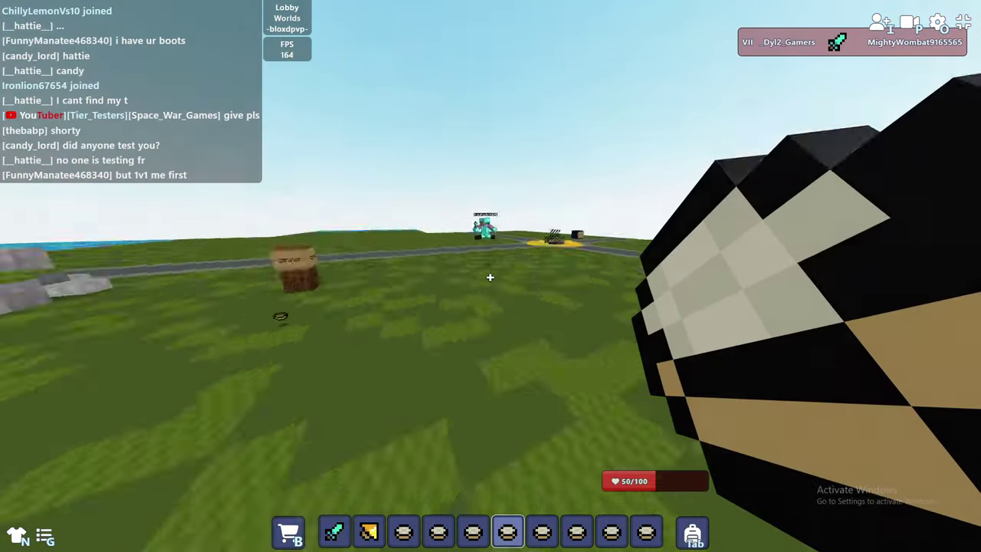
key("e")
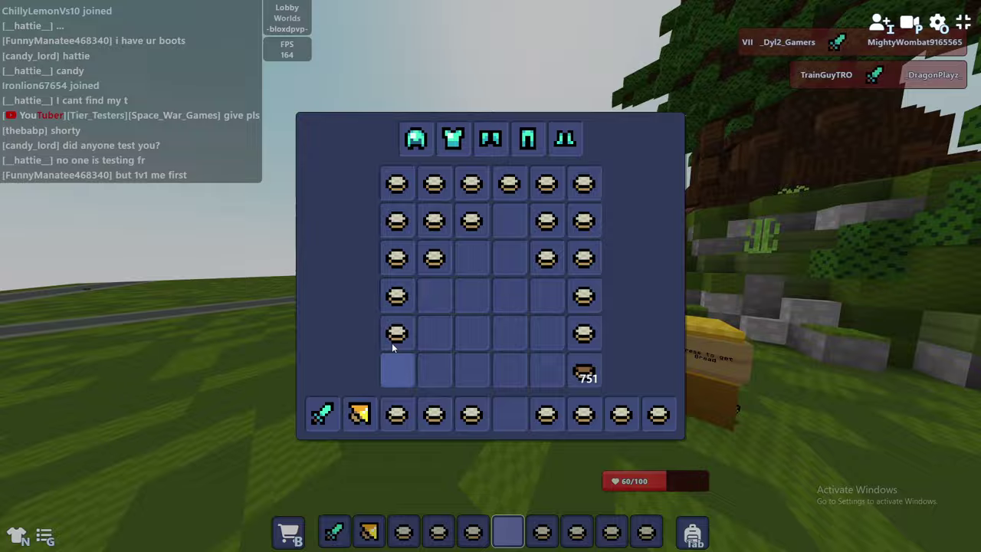
key("e")
key("e")
key("e")
key("1")
left_click(490, 277)
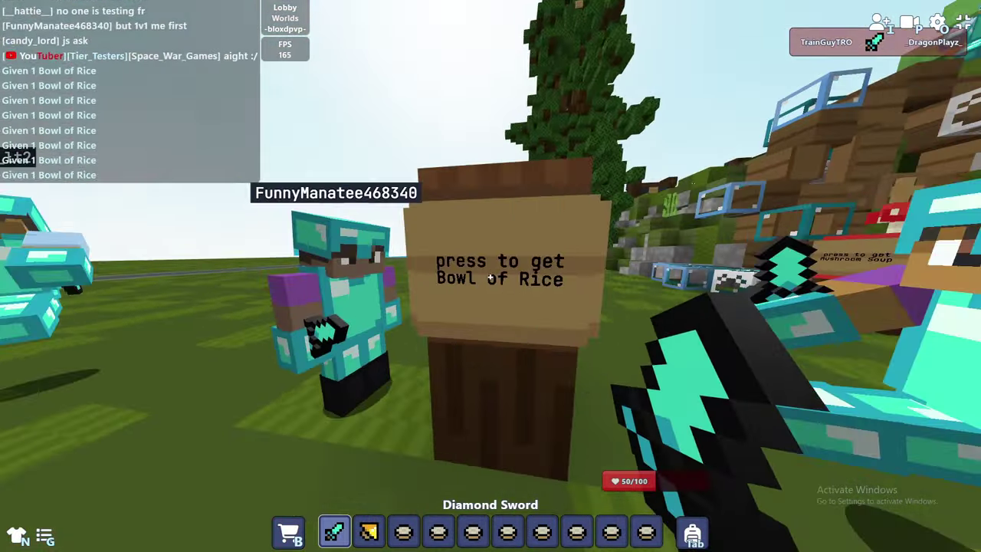
left_click(490, 278)
Step: Eat rice from the hotbar to bring health up to 95/100
left_click(490, 277)
key("3")
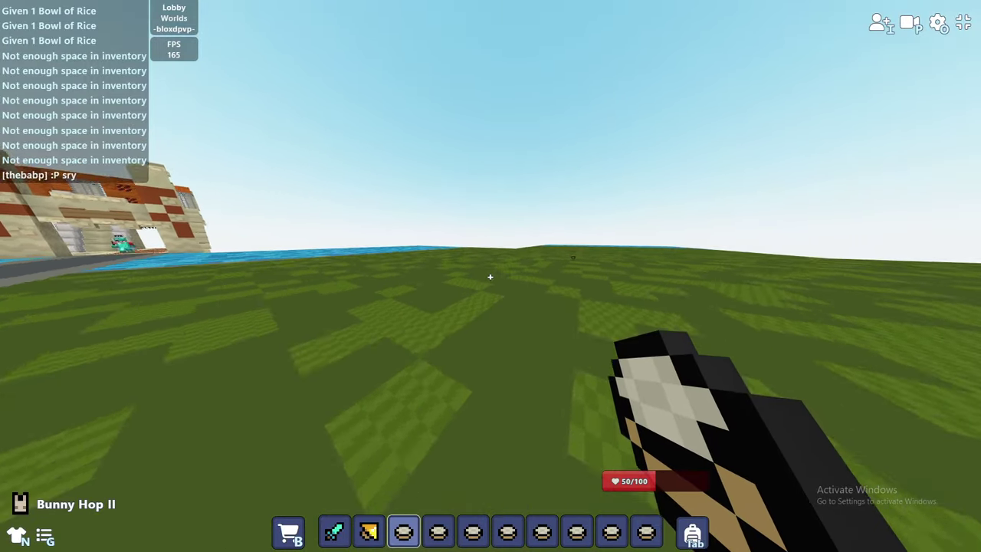
key("e")
key("e")
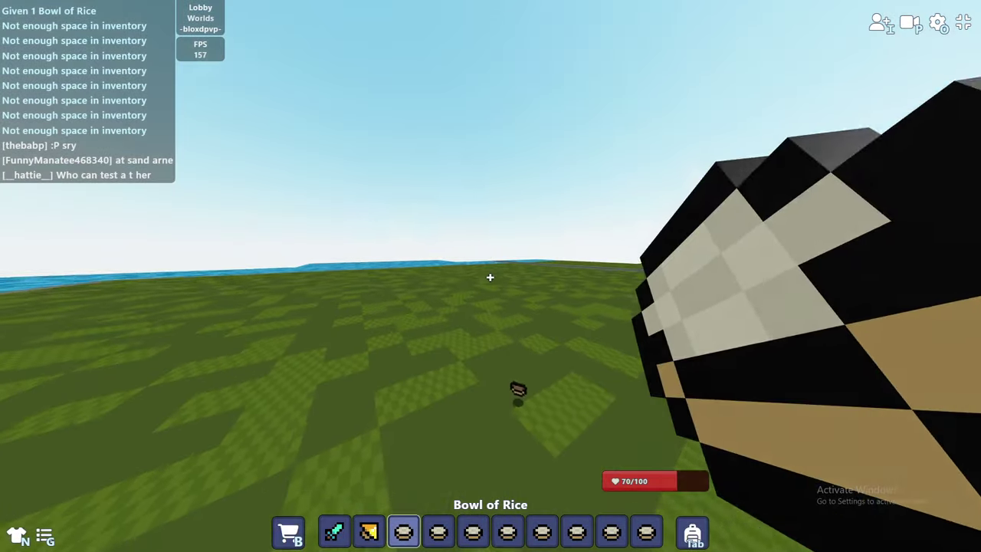
key("e")
key("e")
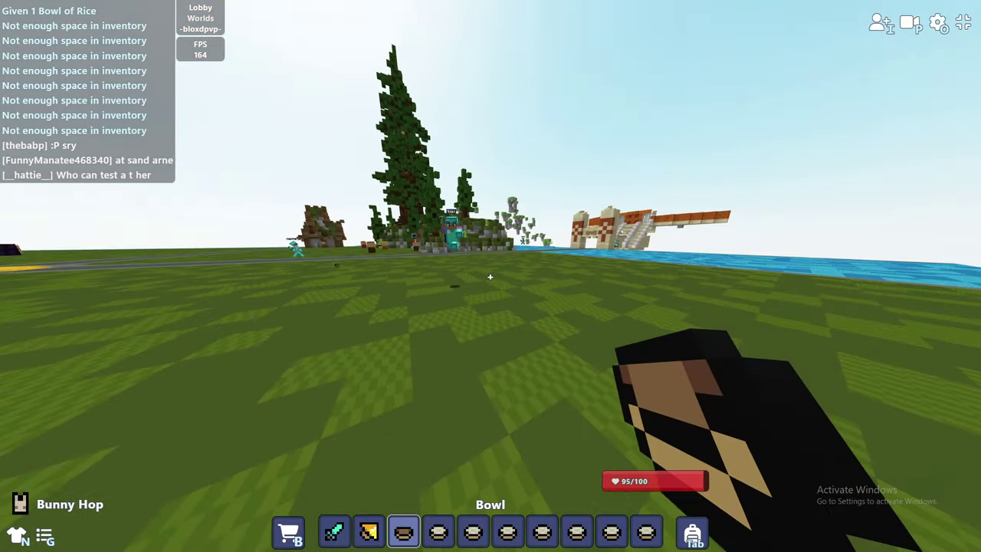
Step: Strike the nearby diamond-armoured opponent repeatedly with the Diamond Sword
key("1")
left_click(491, 277)
left_click(490, 278)
left_click(491, 277)
left_click(490, 278)
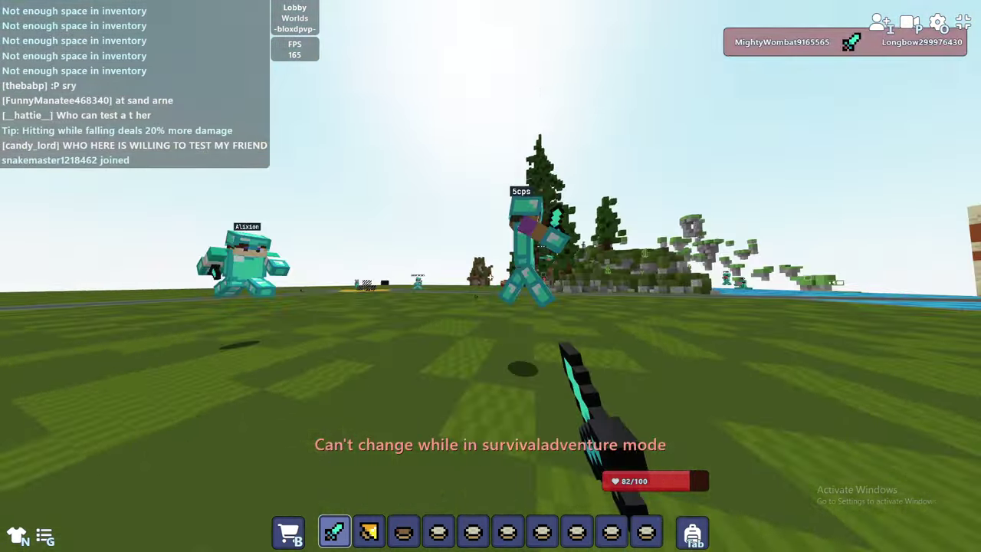
left_click(491, 278)
left_click(490, 278)
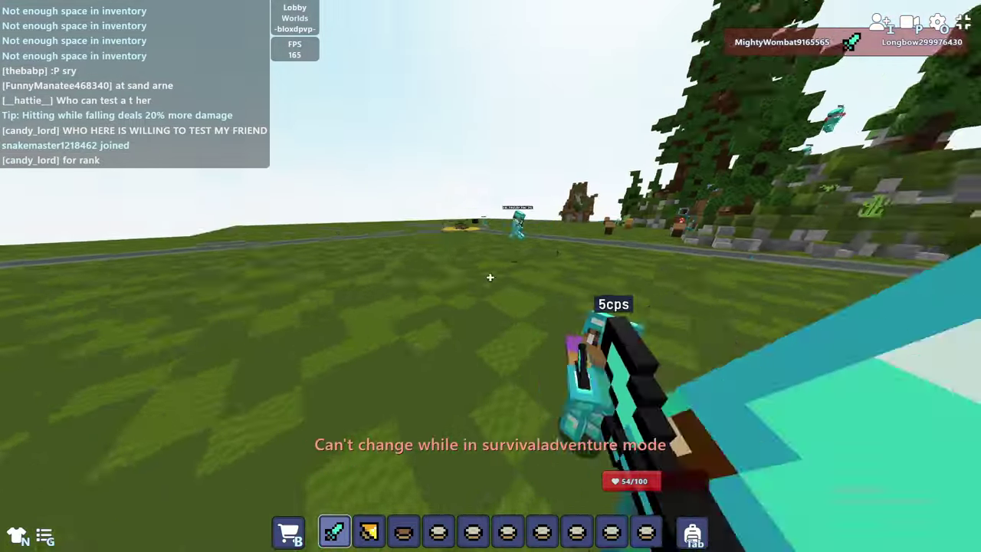
left_click(491, 278)
Step: Eat rice mid-fight, land more sword hits, then eat rice to regain health
right_click(491, 278)
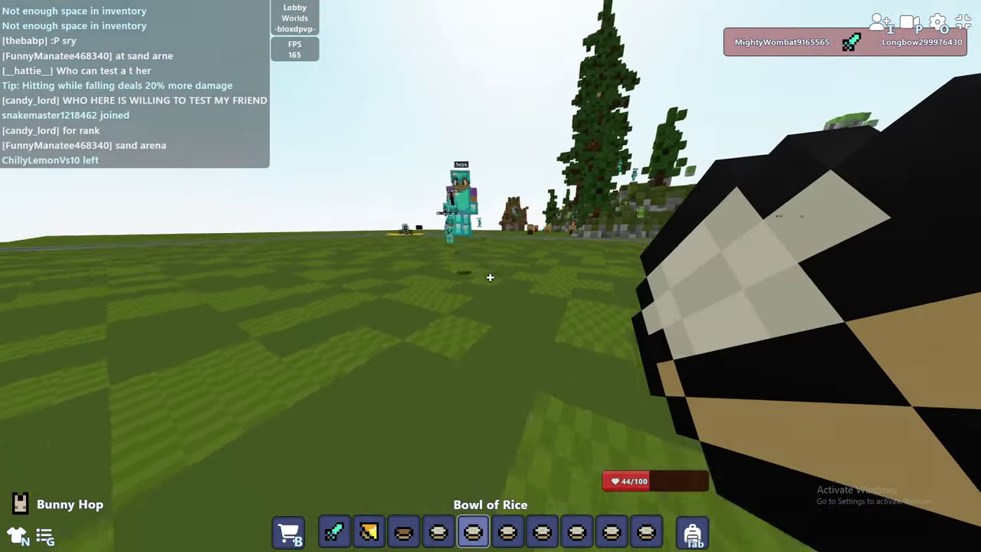
key("1")
left_click(491, 278)
left_click(491, 278)
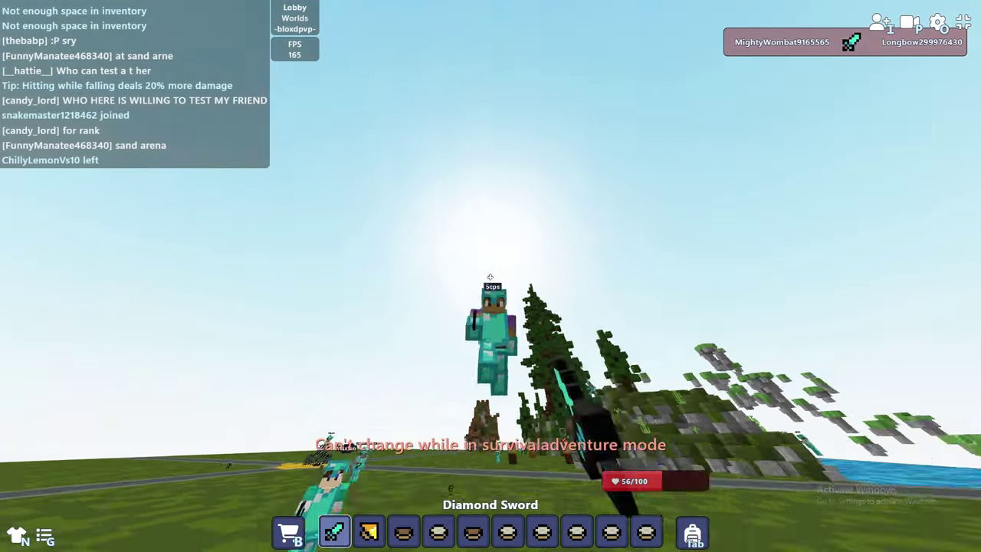
left_click(490, 277)
key("e")
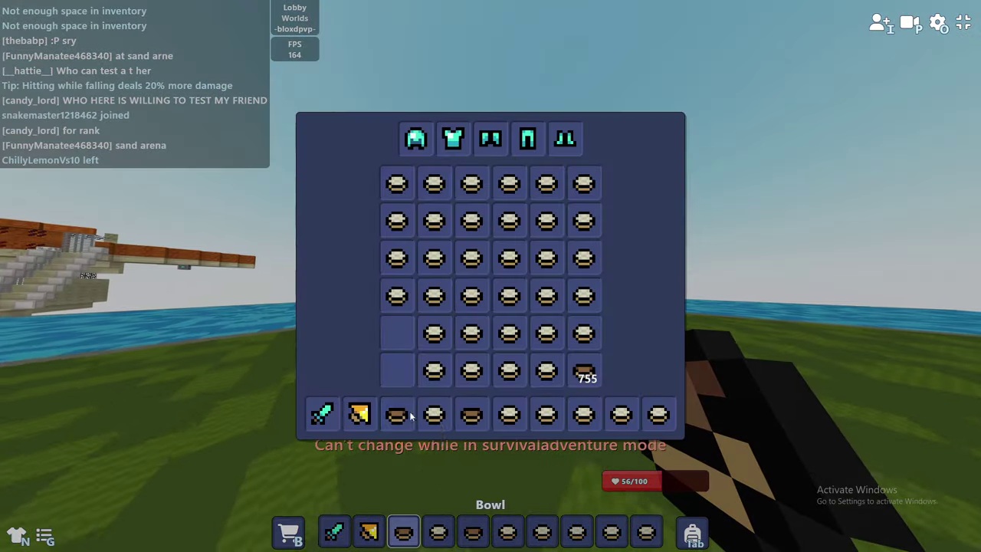
key("e")
key("e")
key("e")
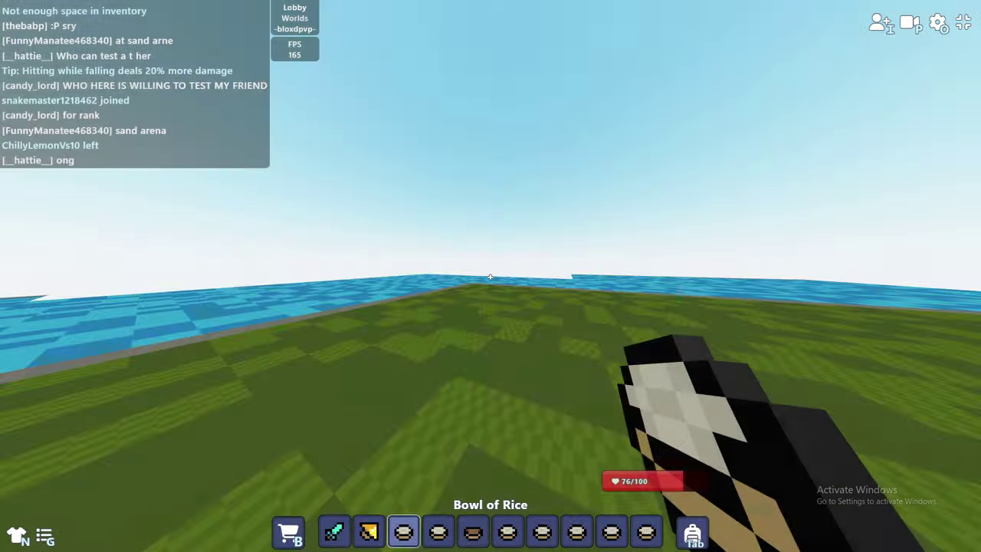
key("e")
key("e")
key("e")
key("e")
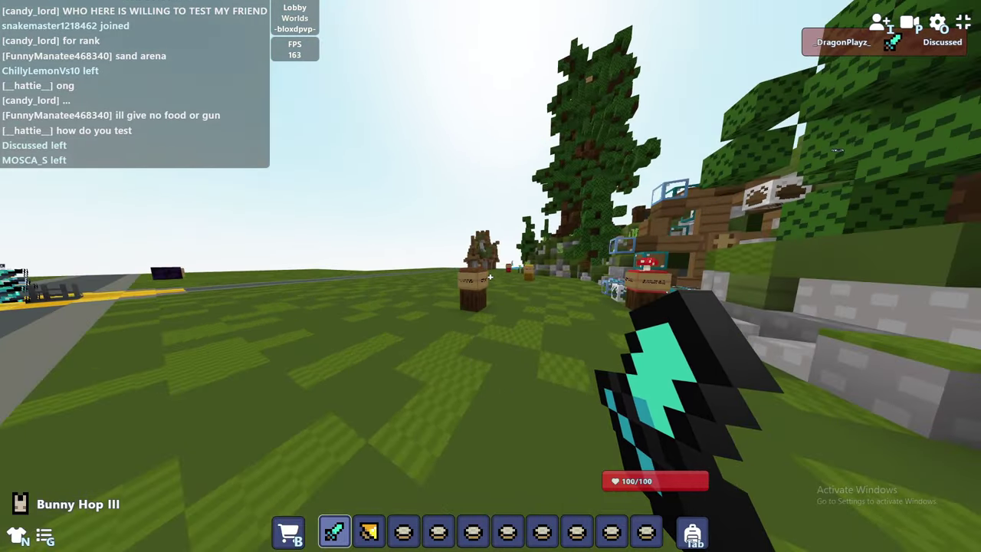
Step: Take more Bowls of Rice from the rice box
key("w")
right_click(491, 278)
right_click(491, 278)
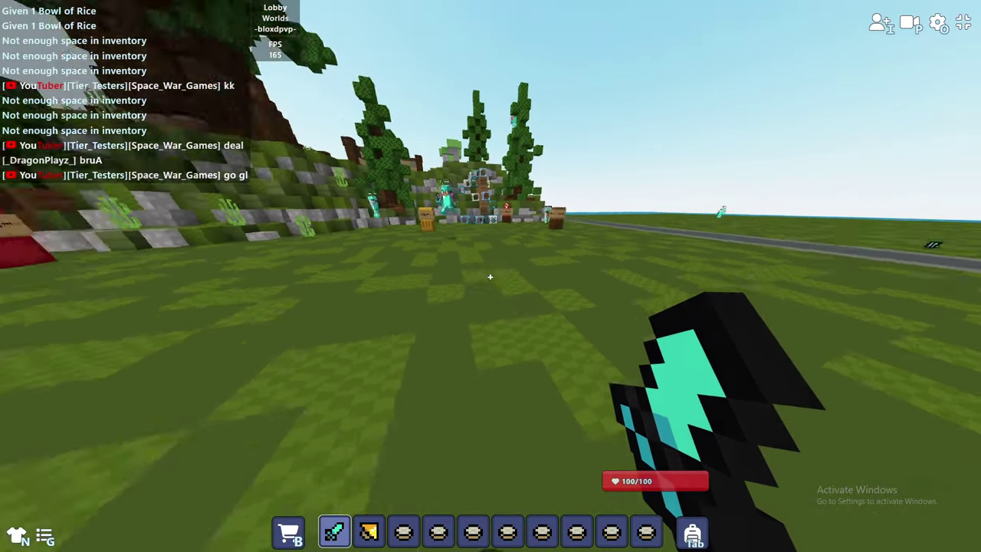
Step: Close in on the opponent and land a flurry of sword hits
key("F4")
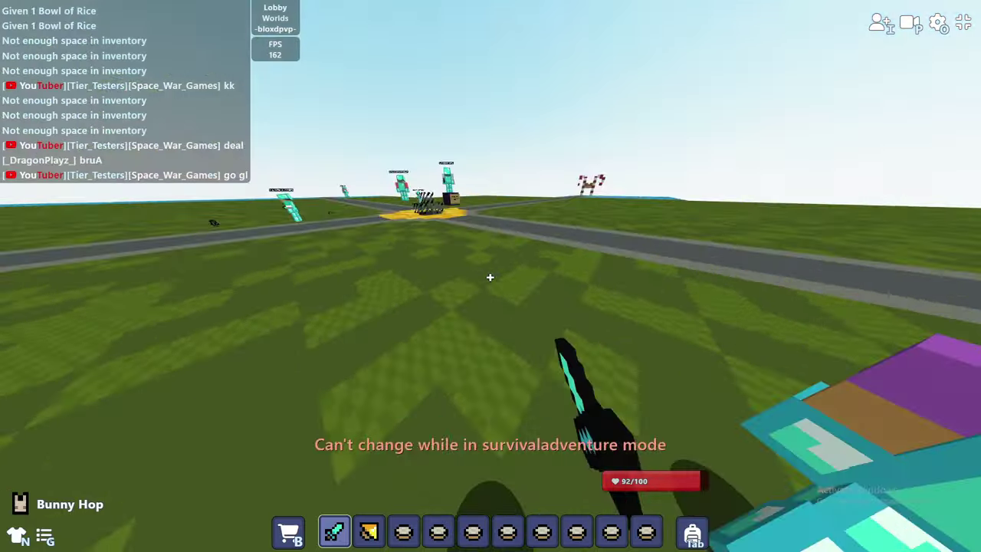
left_click(490, 278)
left_click(491, 277)
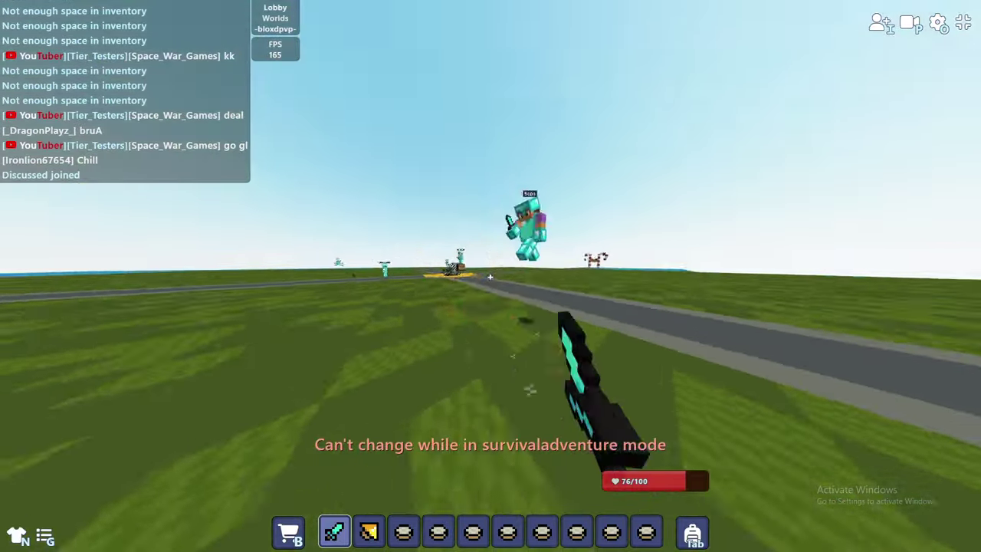
left_click(490, 278)
left_click(490, 277)
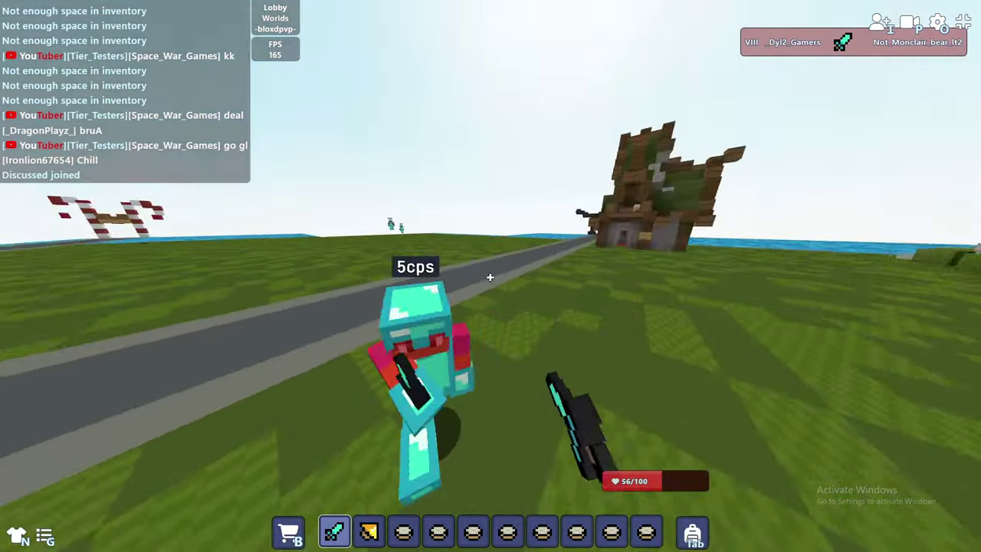
key("F4")
left_click(491, 277)
left_click(490, 278)
Step: Keep striking the approaching opponent, briefly readying rice before returning to the sword
left_click(491, 278)
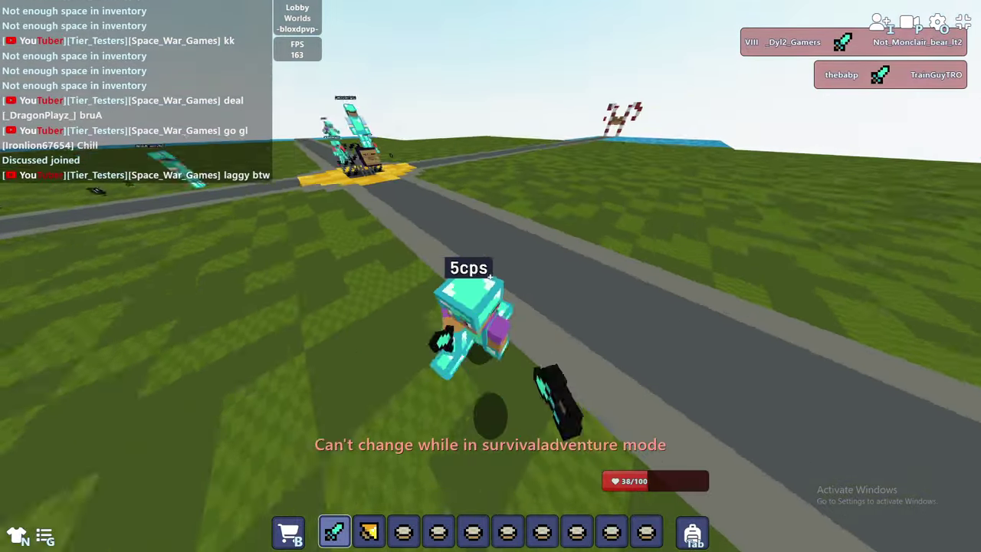
left_click(491, 278)
left_click(490, 278)
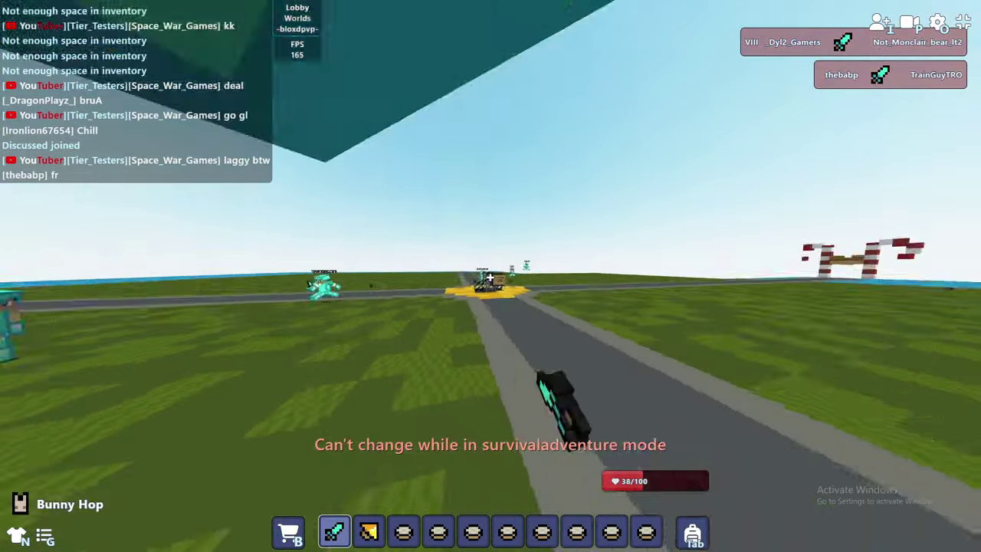
left_click(490, 278)
key("F4")
left_click(491, 277)
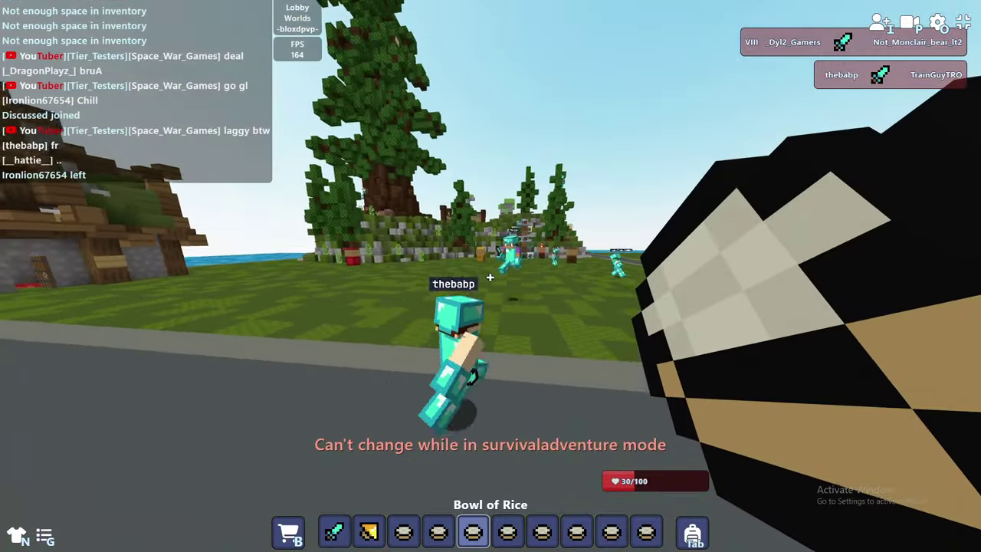
left_click(491, 278)
key("F4")
left_click(490, 278)
key("2")
key("1")
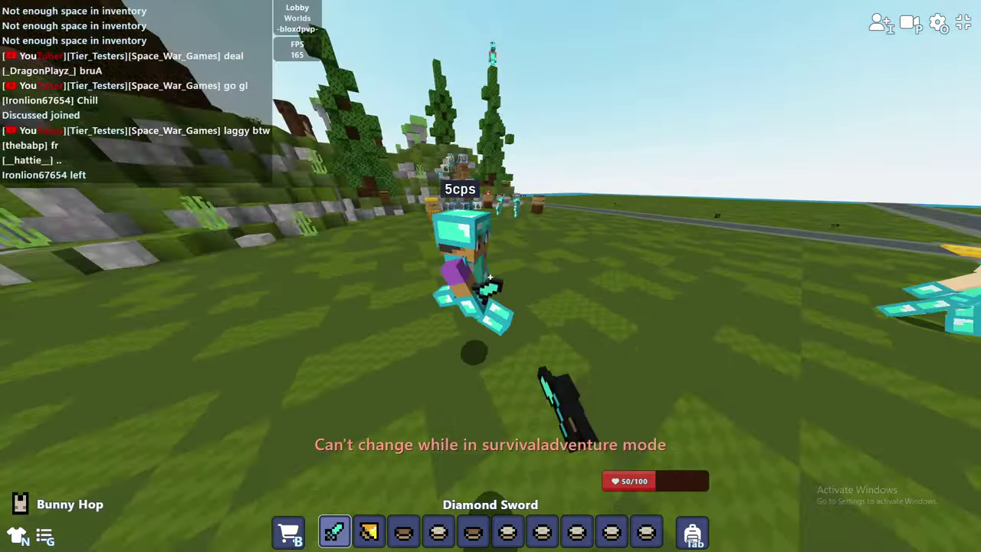
left_click(491, 278)
Step: Eat a bowl of rice from slot 3 to push health to 85/100
key("e")
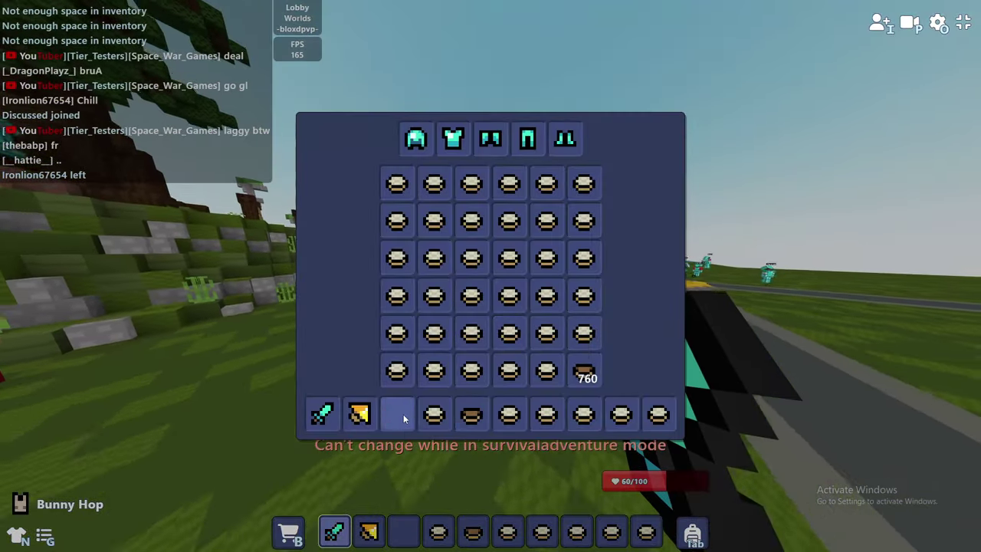
key("e")
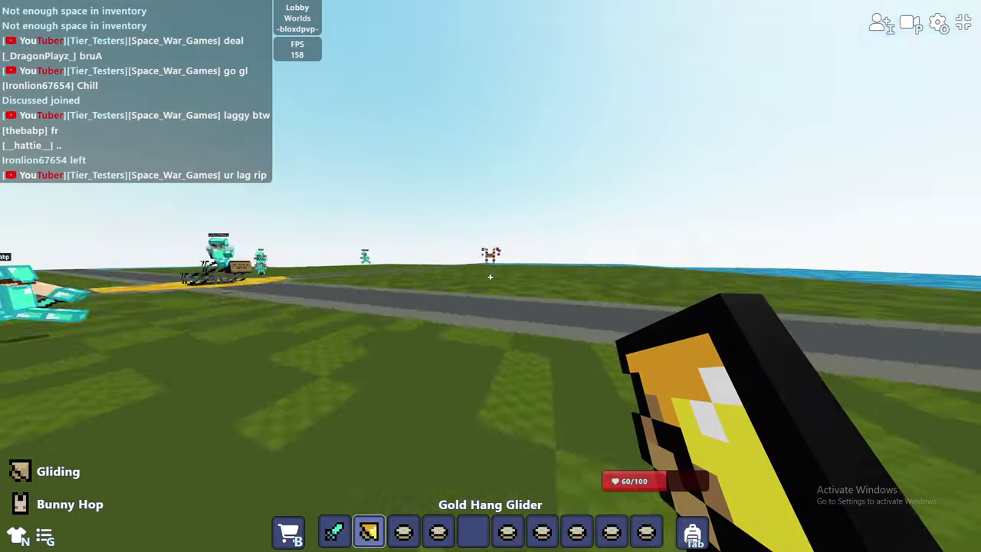
key("3")
key("e")
key("e")
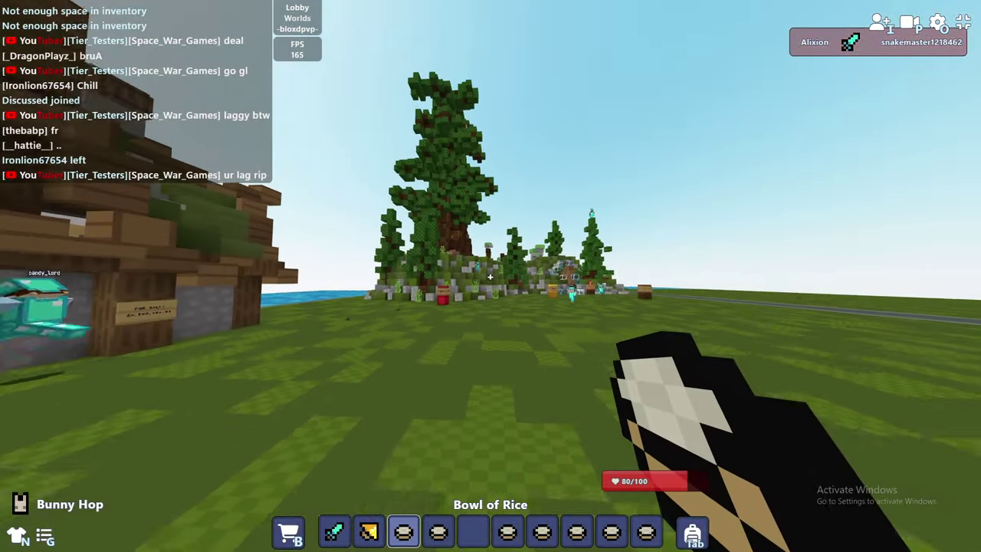
key("1")
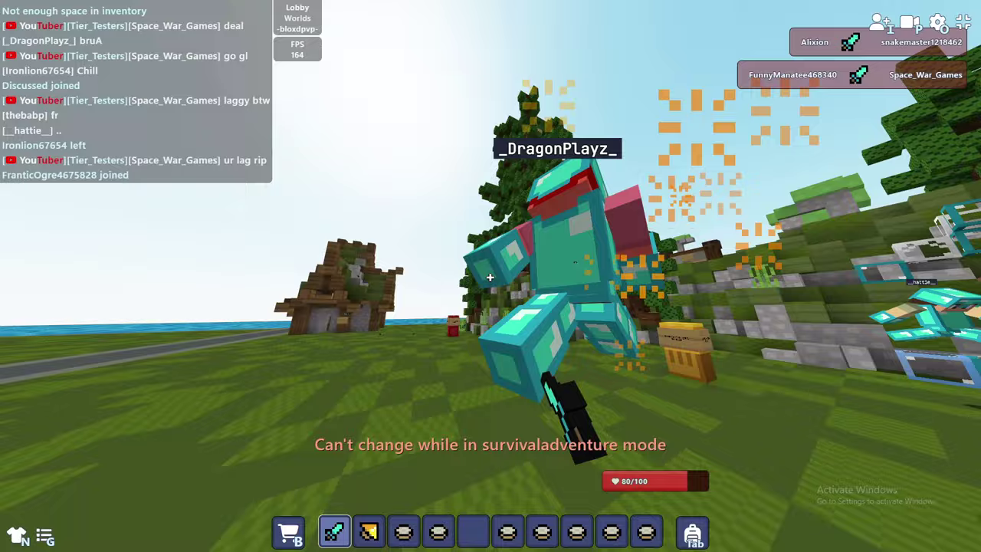
Step: Fight _DragonPlayz_ up close with the sword, opening chat mid-fight
left_click(491, 276)
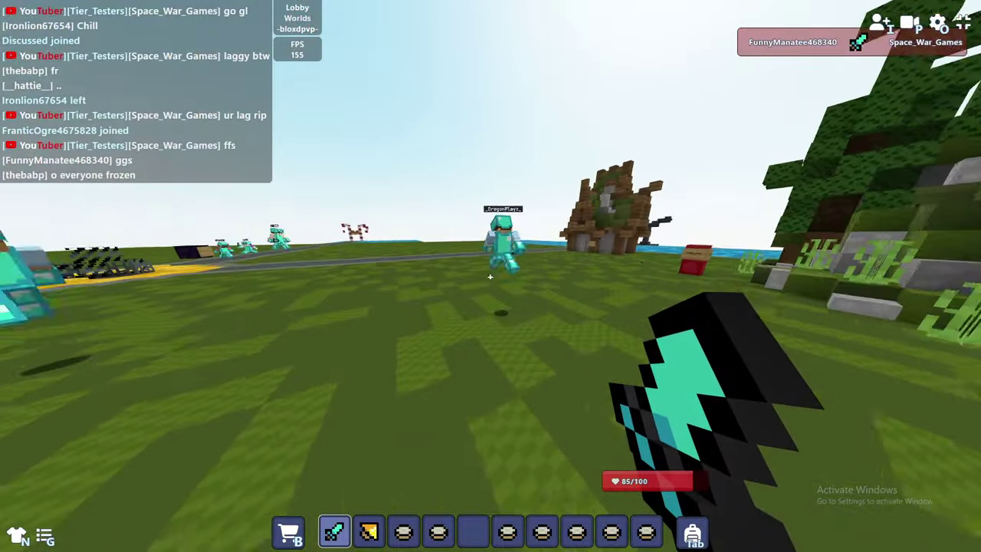
left_click(491, 278)
type("ggs*")
key("Return")
left_click(490, 278)
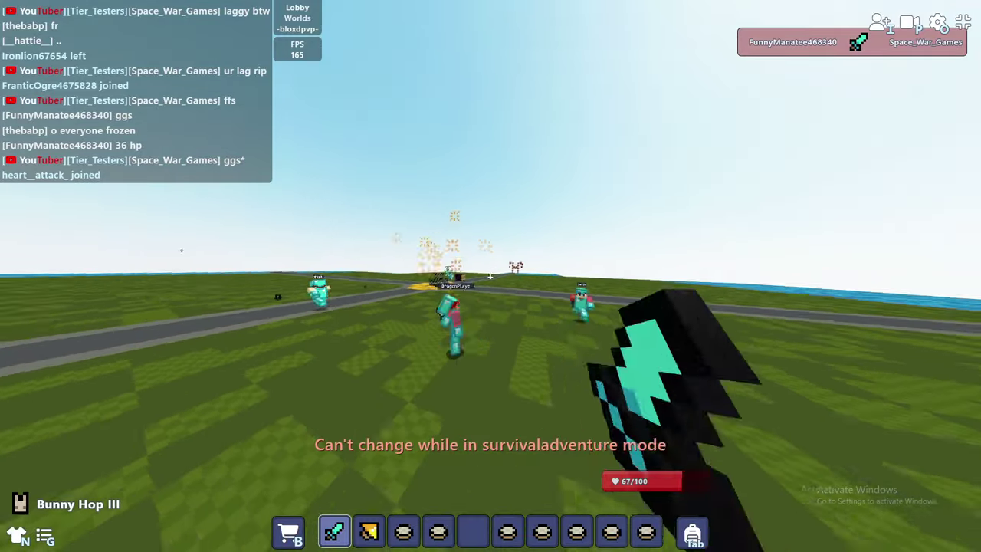
left_click(491, 278)
Step: Switch to the bowls of rice in slots 4 and 3 to recover health
key("4")
key("e")
key("e")
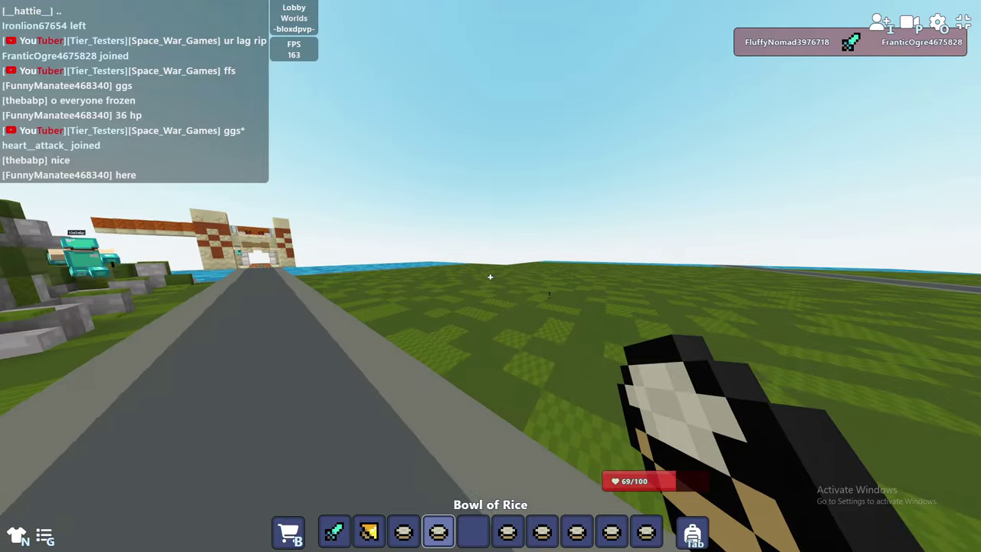
key("e")
key("e")
key("3")
Step: Swing at the opponent while toggling between the sword and rice in slot 3
key("1")
left_click(491, 278)
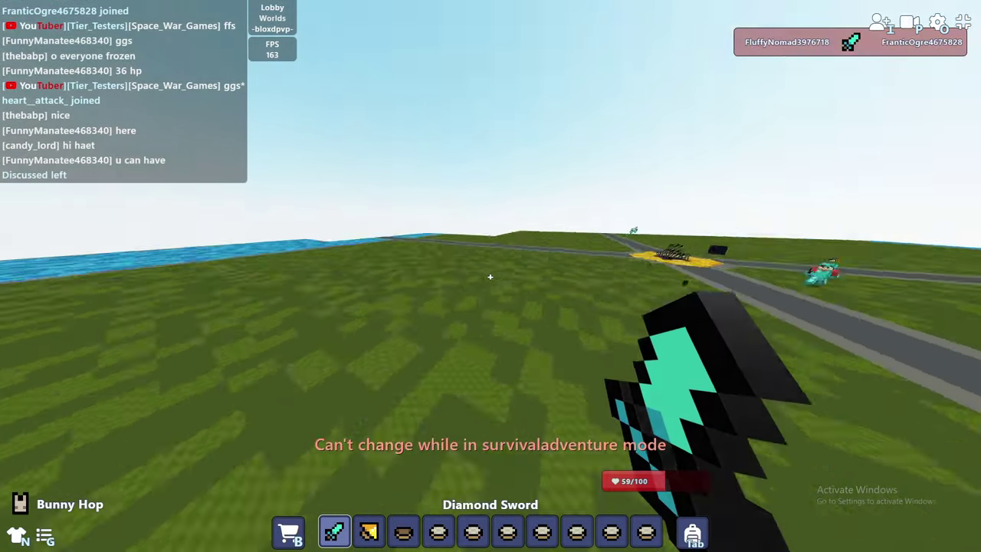
key("e")
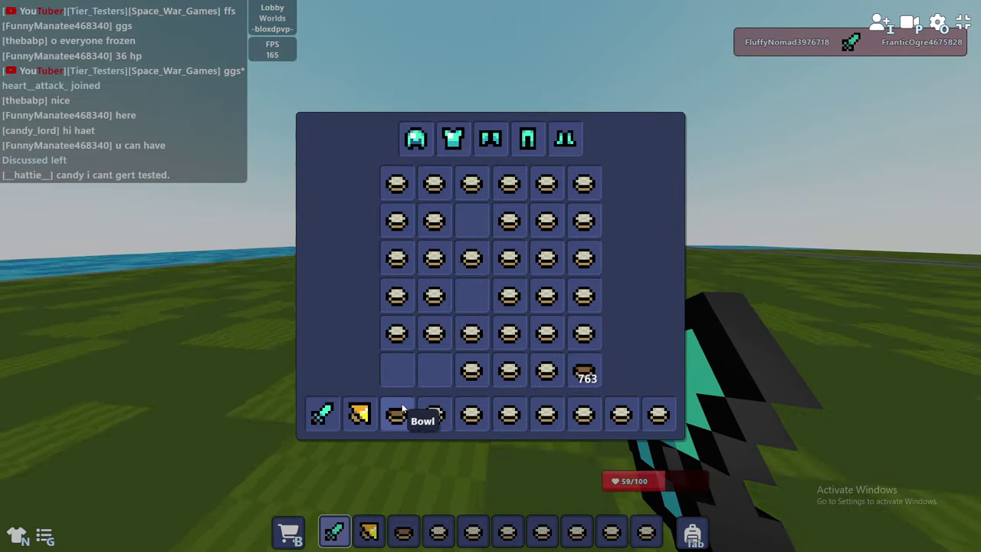
key("e")
key("e")
key("e")
key("3")
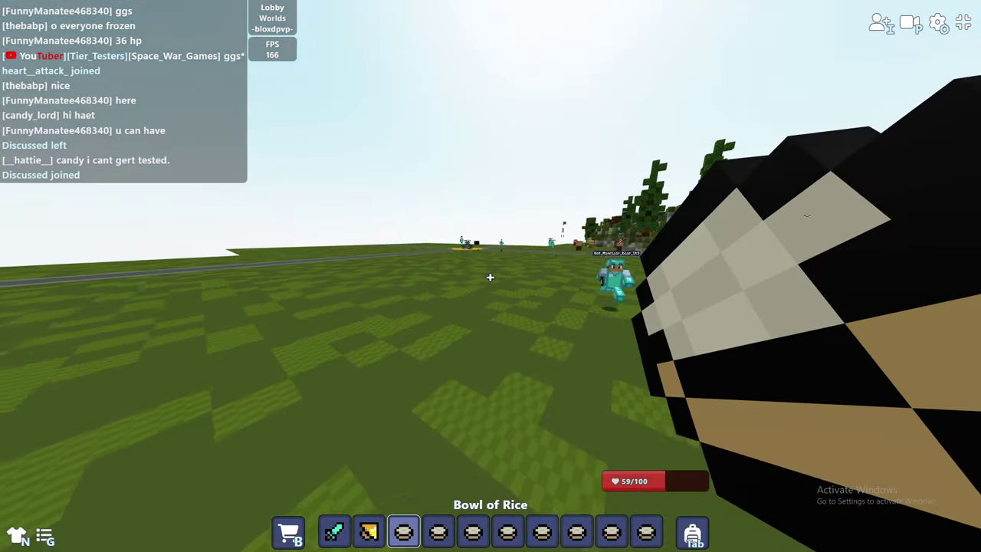
key("1")
left_click(490, 277)
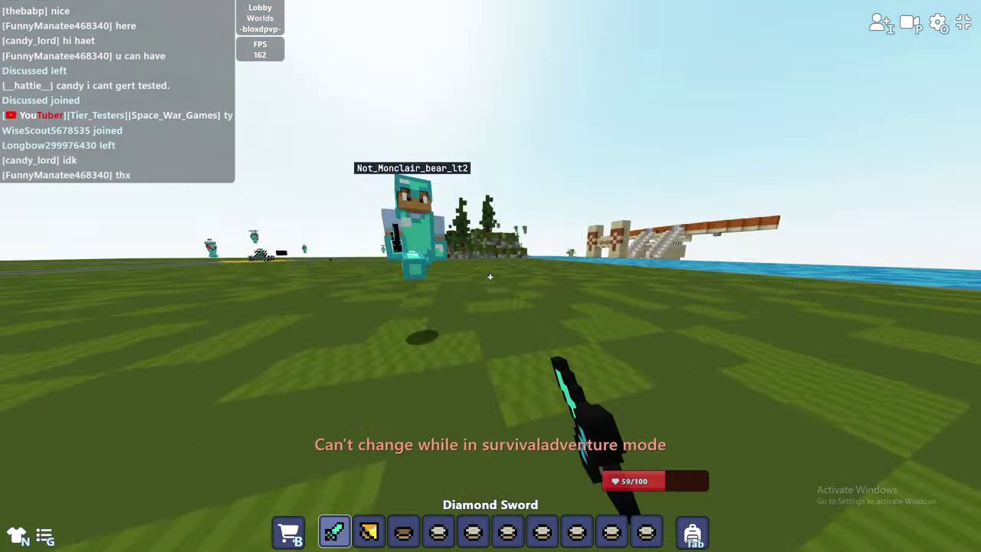
Step: Eat a bowl of rice from slot 3 to heal, then swing the sword again
key("e")
key("e")
key("3")
right_click(491, 278)
key("e")
key("e")
key("1")
left_click(491, 278)
Step: Eat several bowls of rice, including the one in slot 7, to restore health
key("e")
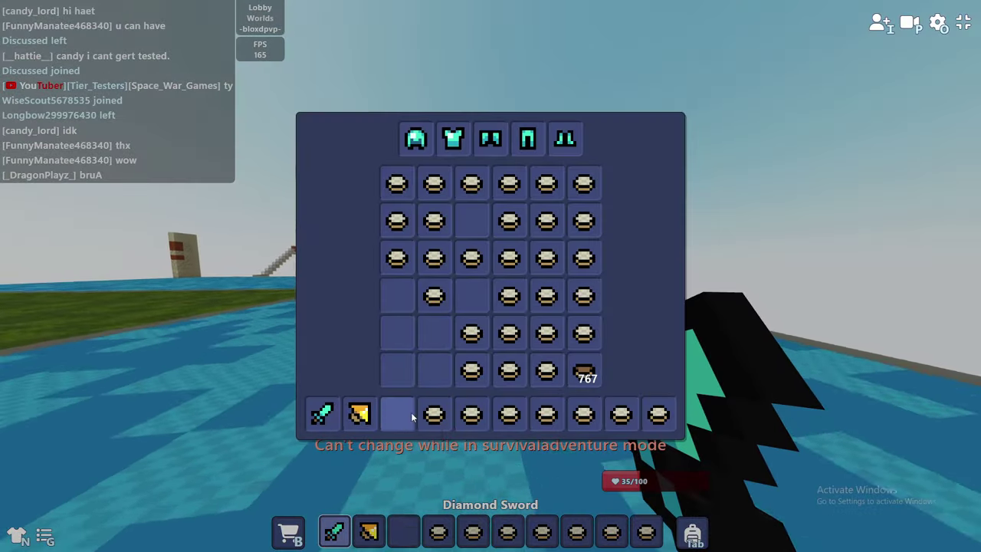
key("e")
right_click(490, 277)
key("e")
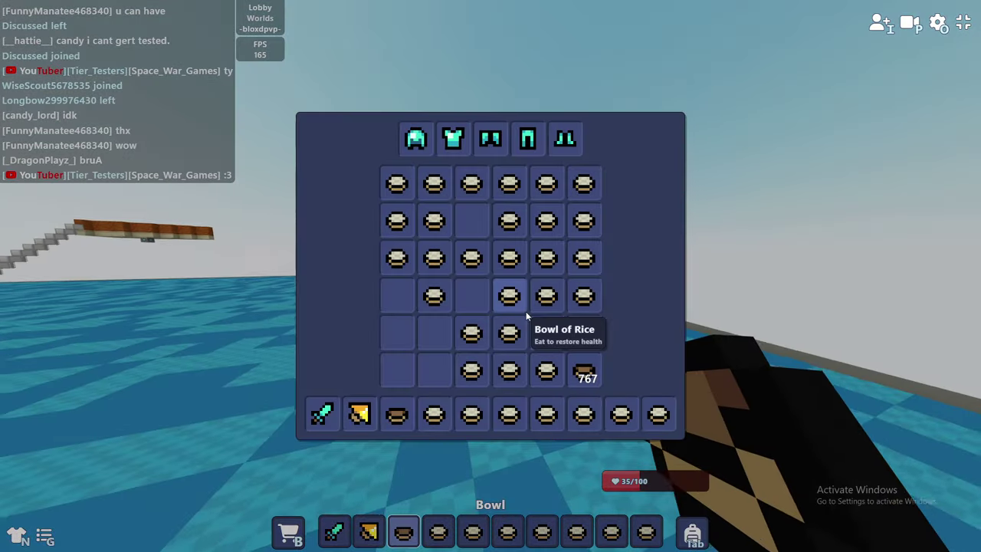
key("e")
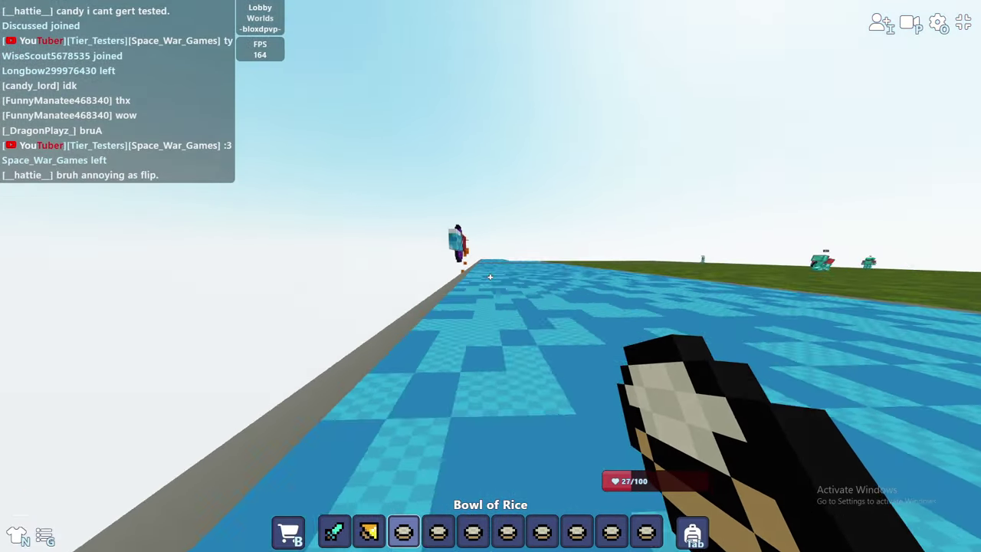
key("7")
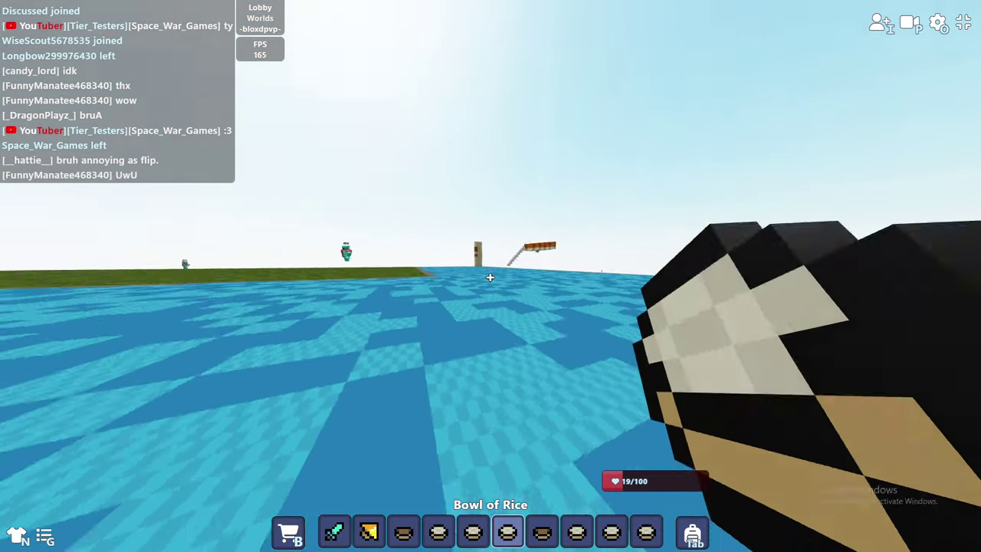
right_click(490, 277)
key("e")
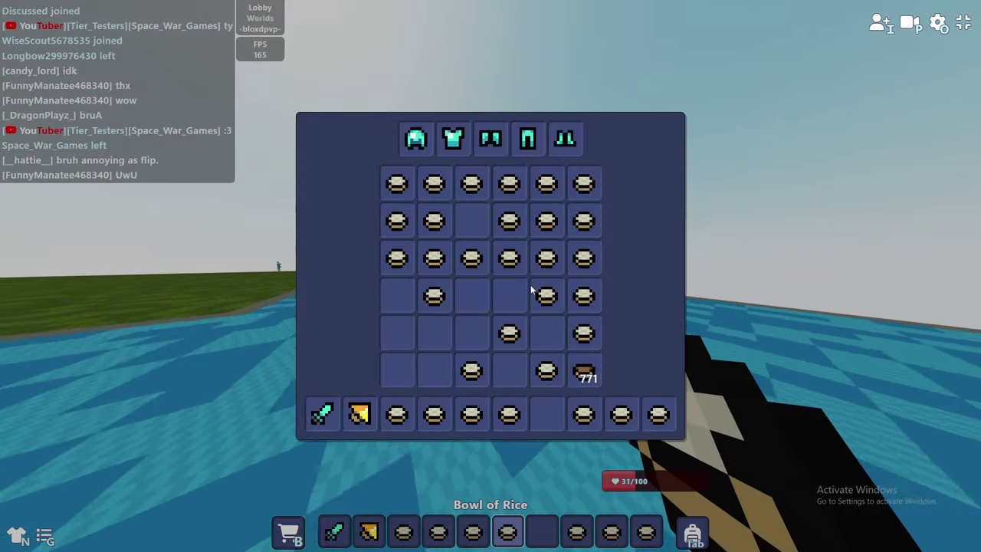
key("e")
right_click(490, 277)
key("2")
Step: Move a bowl of rice into the empty hotbar slot and eat it from slot 7
key("m")
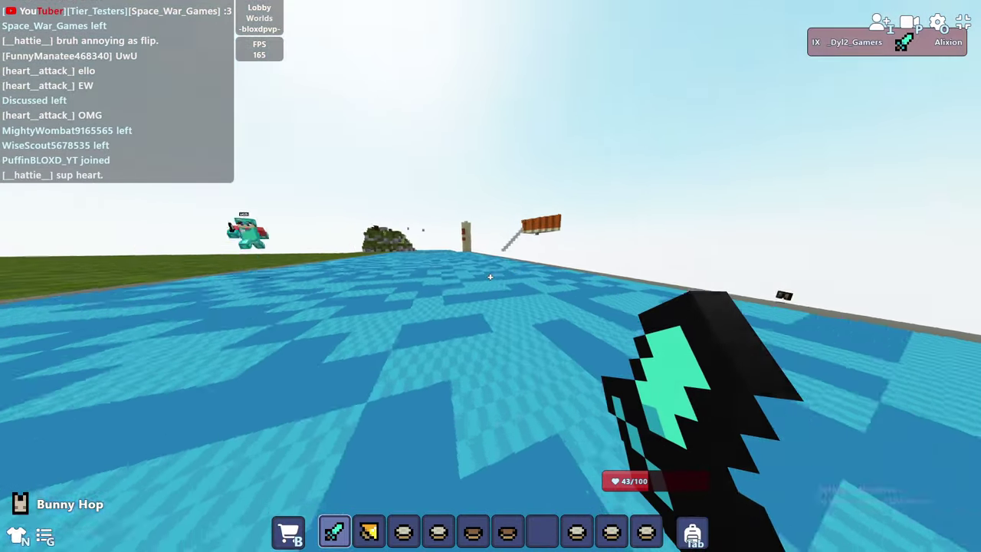
key("e")
left_click(512, 337, "shift")
key("e")
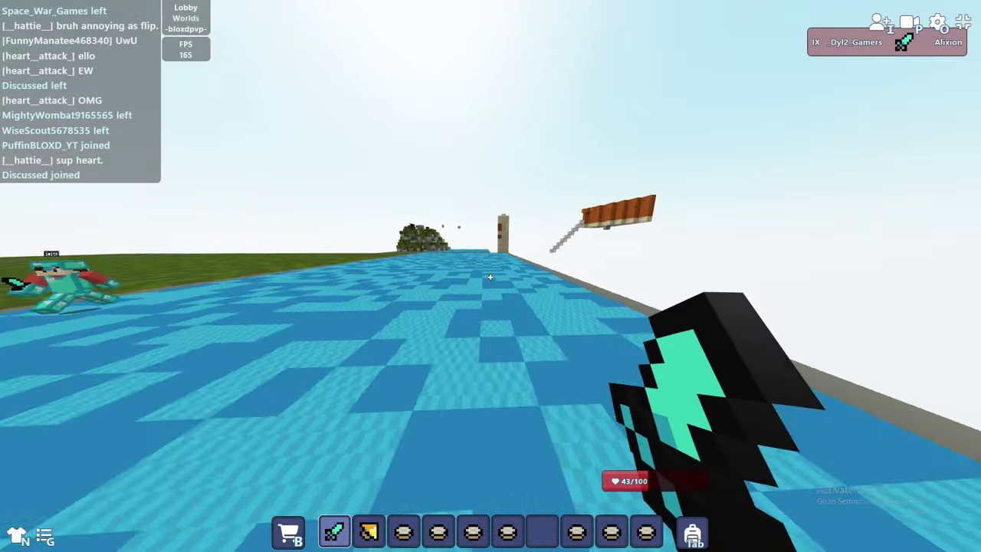
key("7")
key("e")
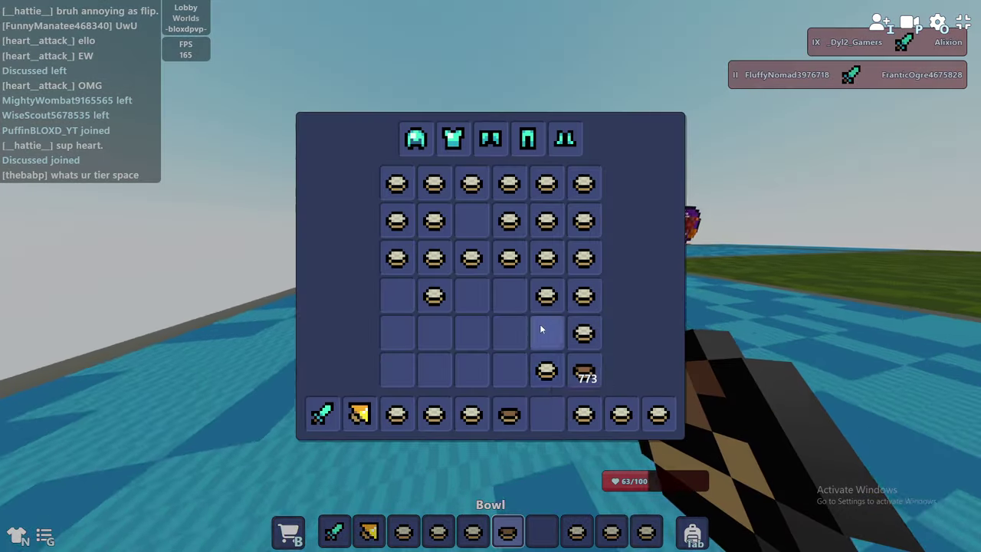
key("e")
right_click(491, 276)
Step: Move another bowl of rice into the hotbar and eat it to reach 100/100 health
key("e")
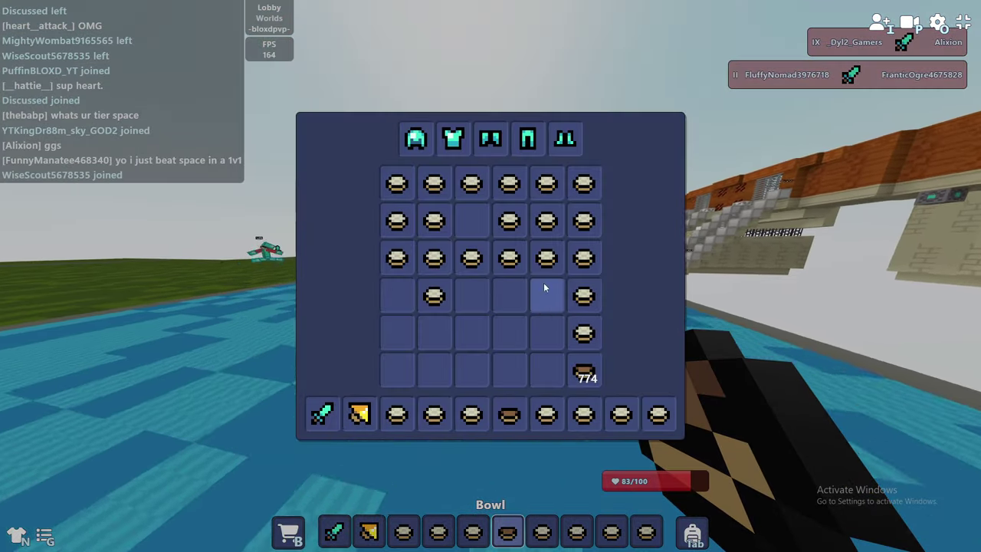
left_click(510, 221, "shift")
key("e")
right_click(490, 276)
key("e")
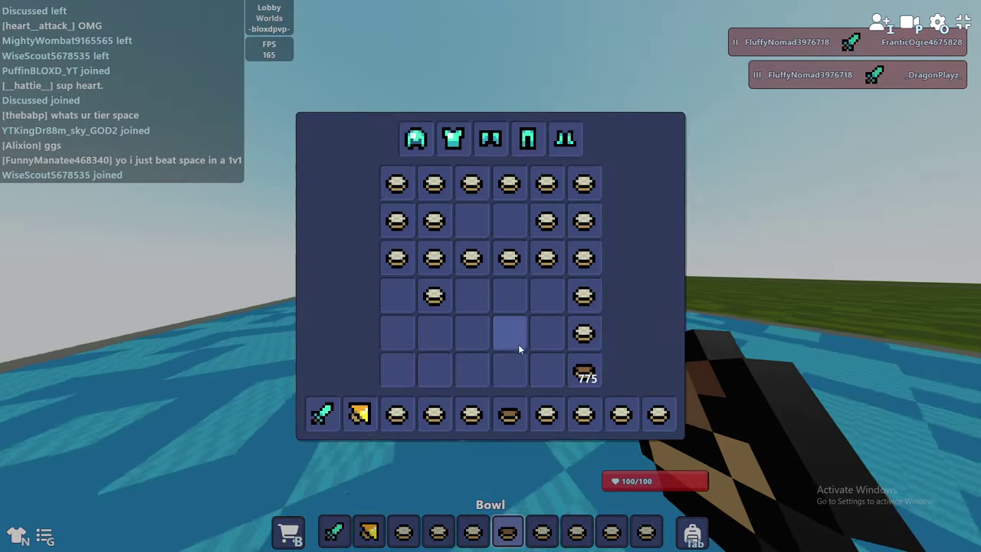
key("e")
key("1")
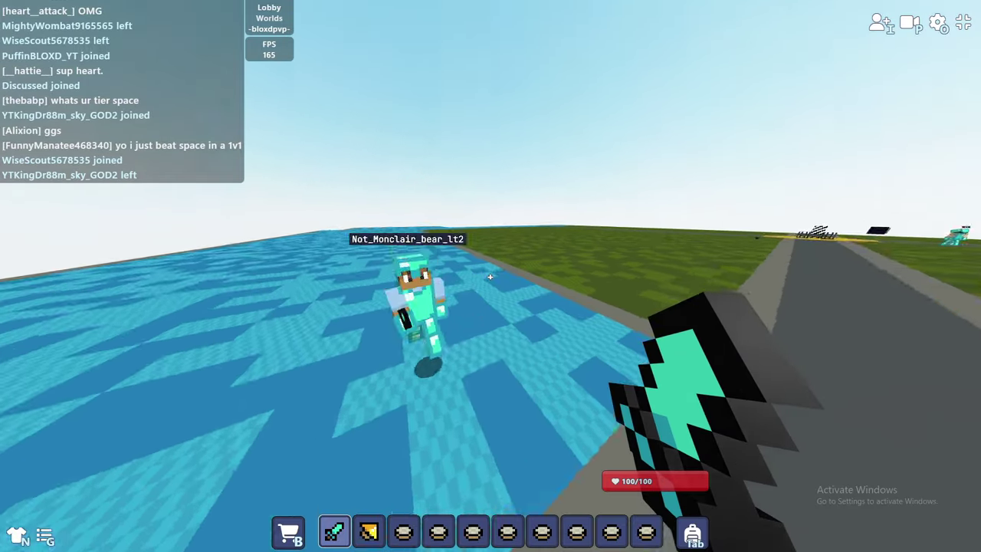
Step: Hit Not_Monclair_bear_lt2 repeatedly with the sword, knocking them up and away
left_click(491, 276)
left_click(490, 276)
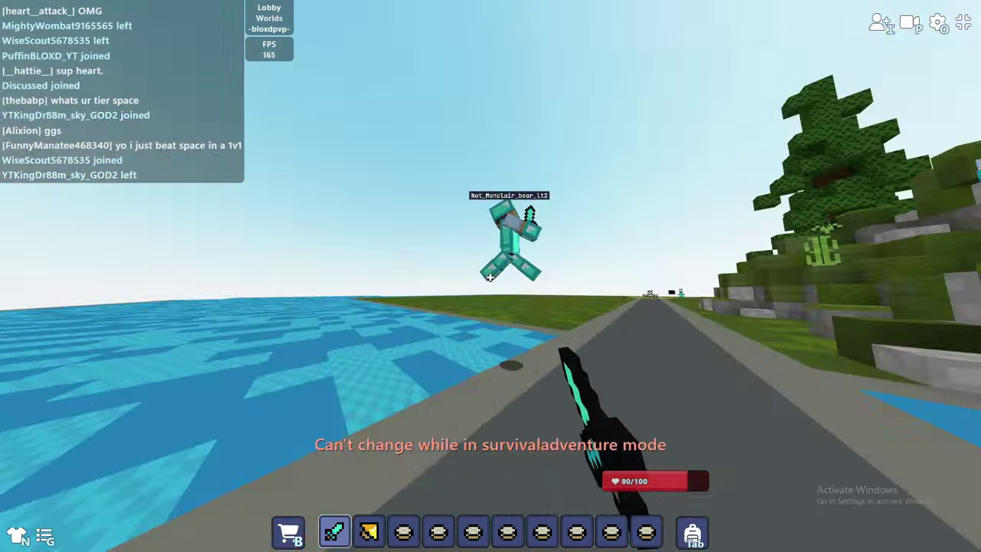
left_click(491, 276)
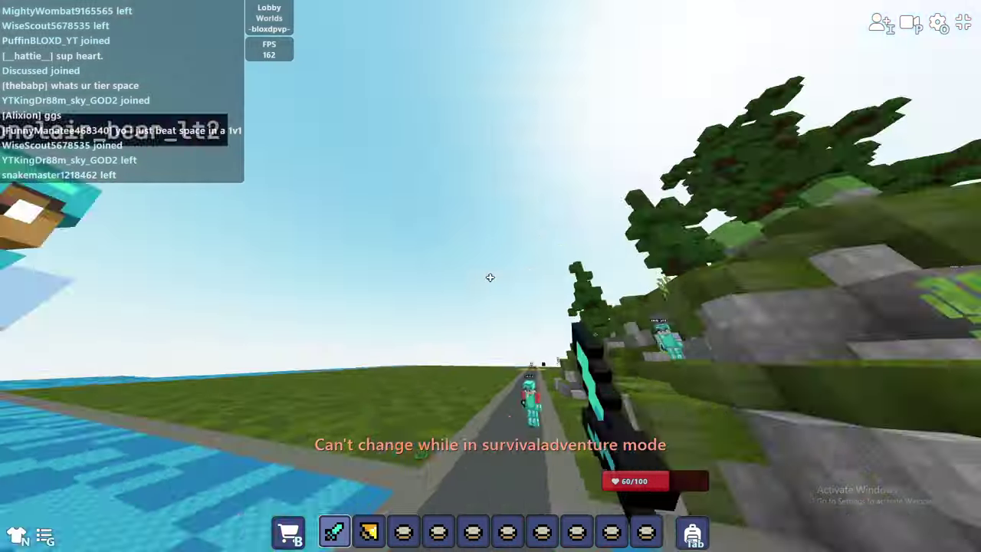
left_click(491, 276)
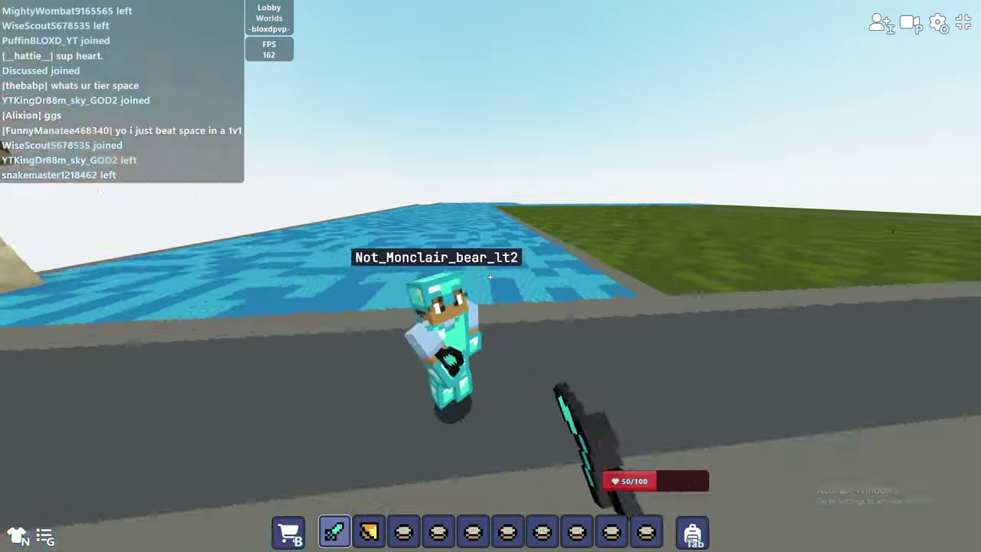
left_click(491, 276)
left_click(491, 276)
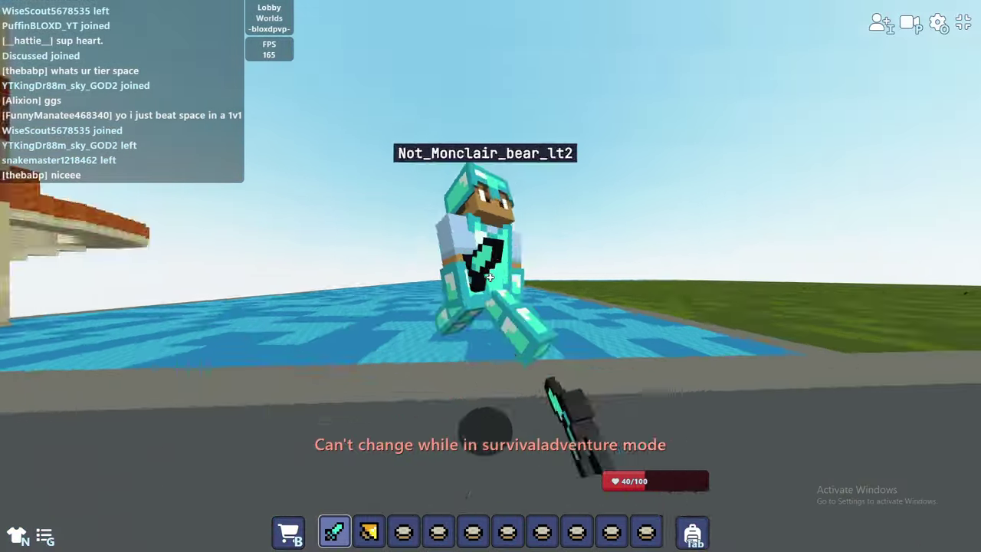
left_click(491, 276)
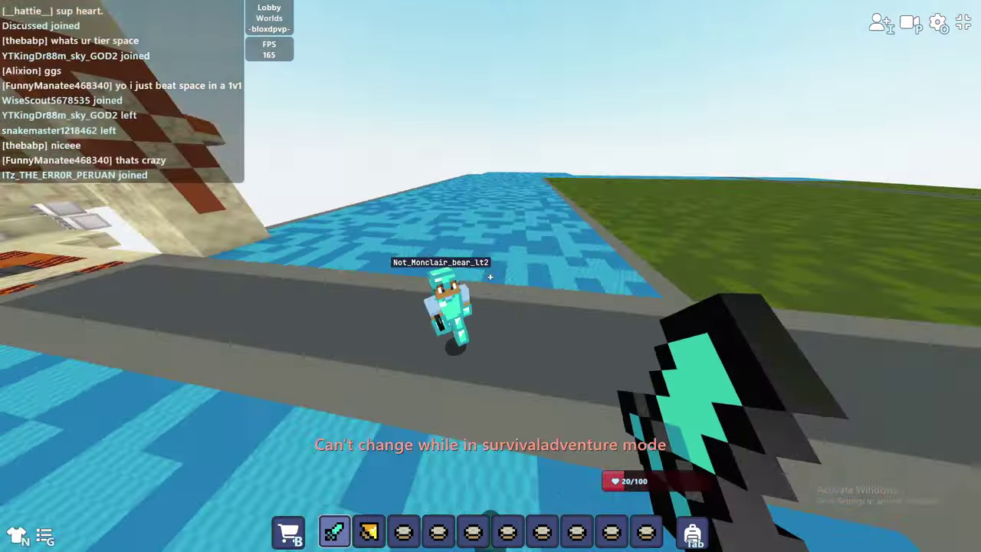
Step: Alternate between rice in slot 3 and the sword as health drains to 0
key("3")
key("1")
left_click(490, 276)
key("3")
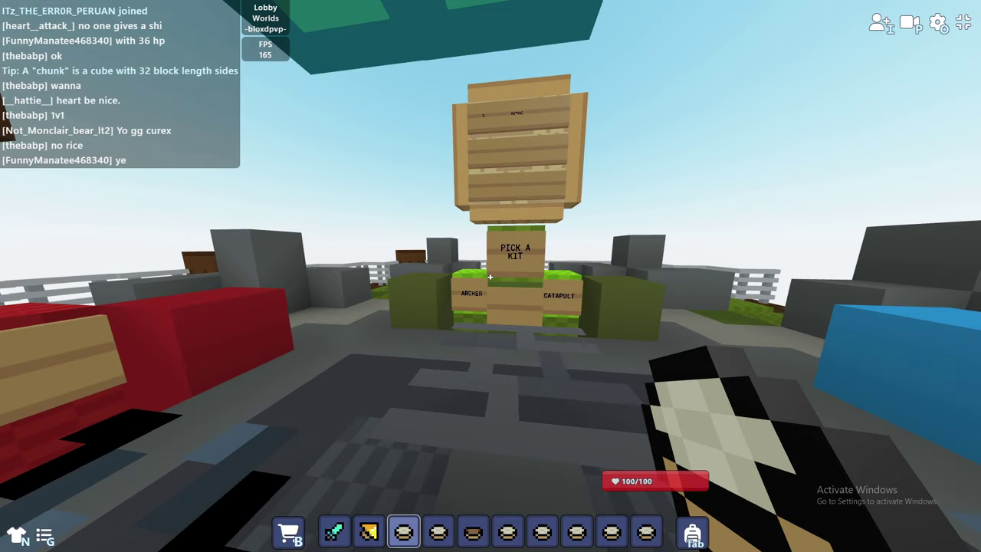
Step: Warp from spawn to the Sand Arena grassland and walk onto the field
key("Escape")
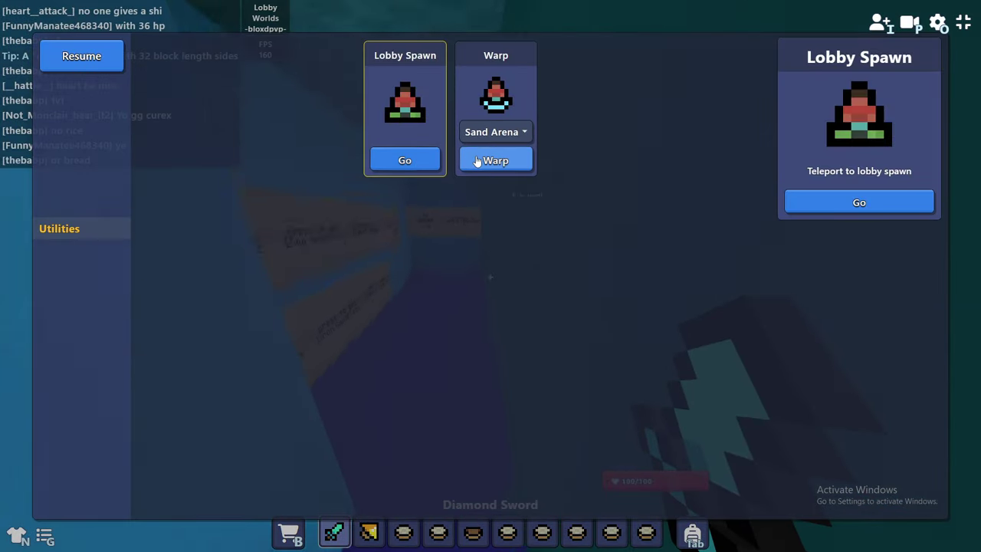
left_click(496, 160)
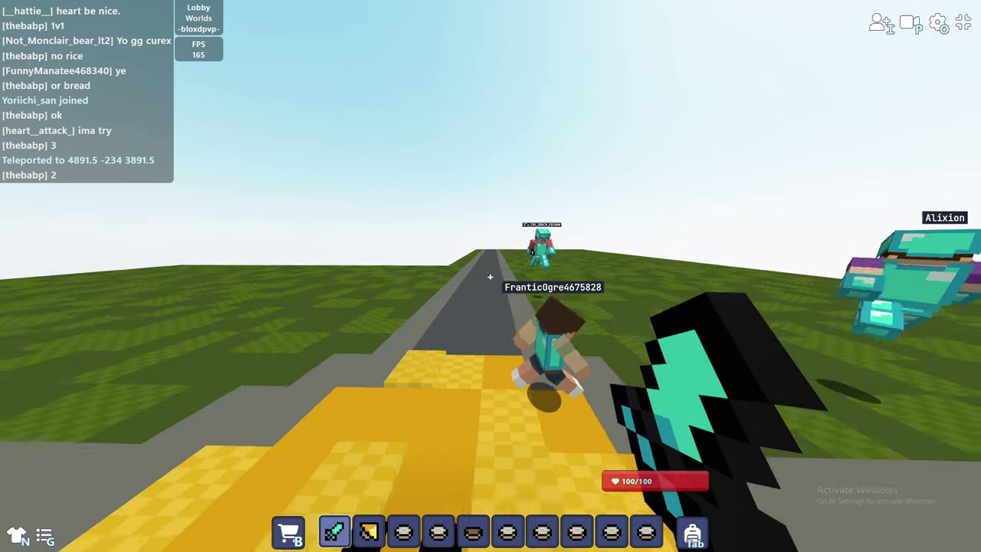
key("w")
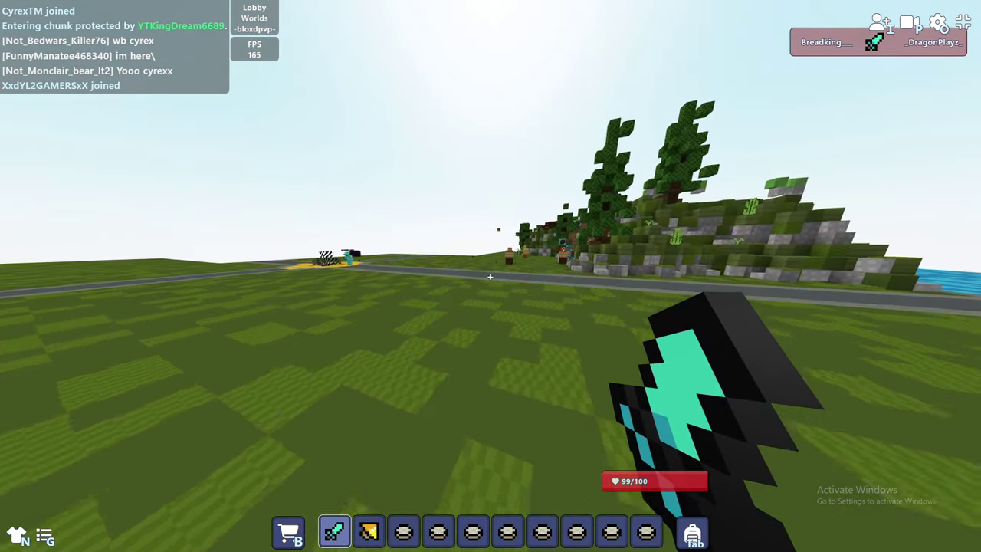
Step: Bunny-hop across the field and along the road toward the other players
key("Tab")
key("space")
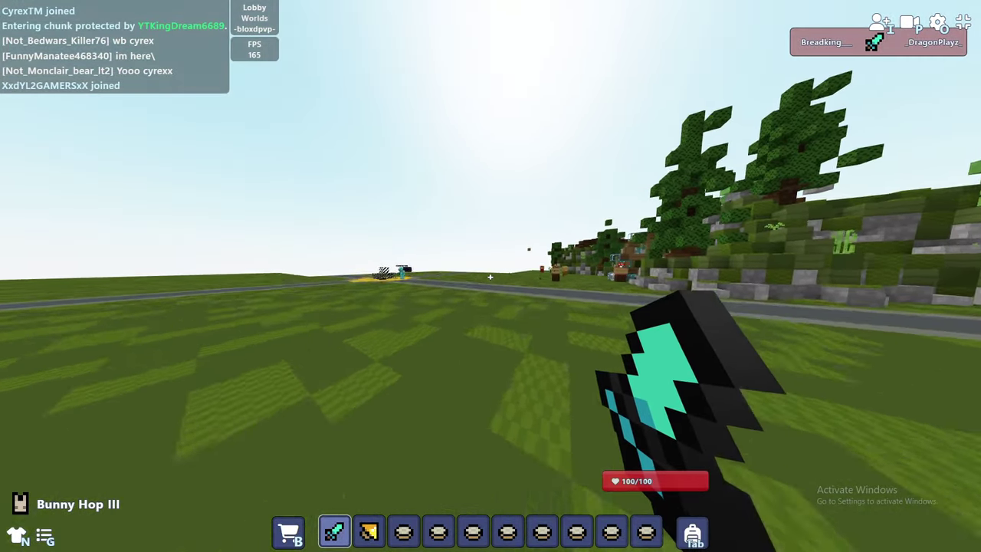
key("w")
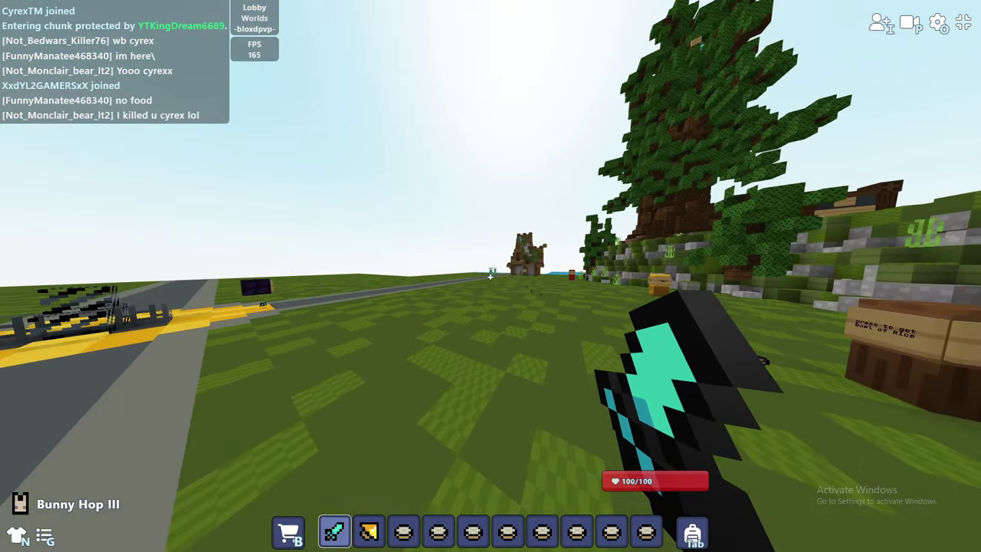
key("w")
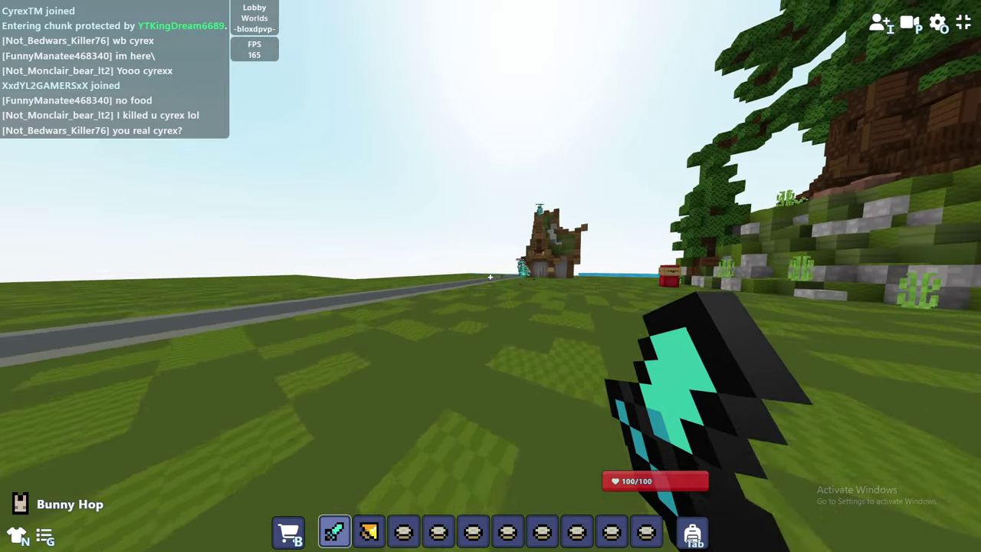
key("w")
key("space")
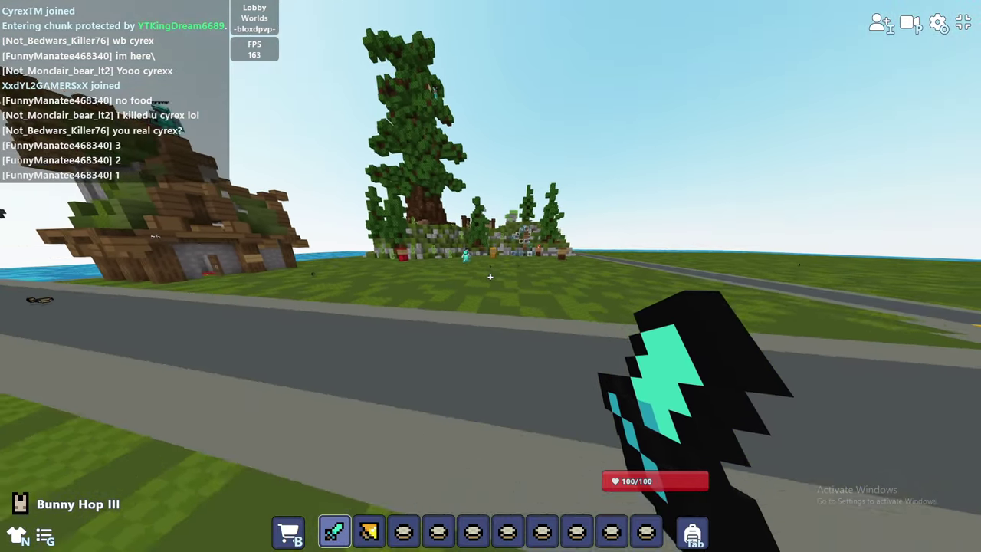
key("w")
key("w")
key("space")
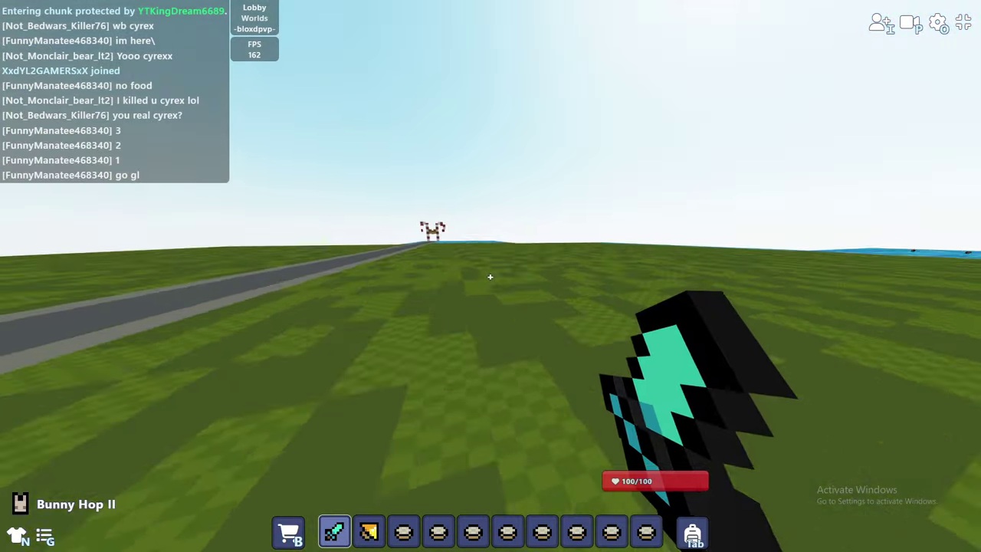
key("w")
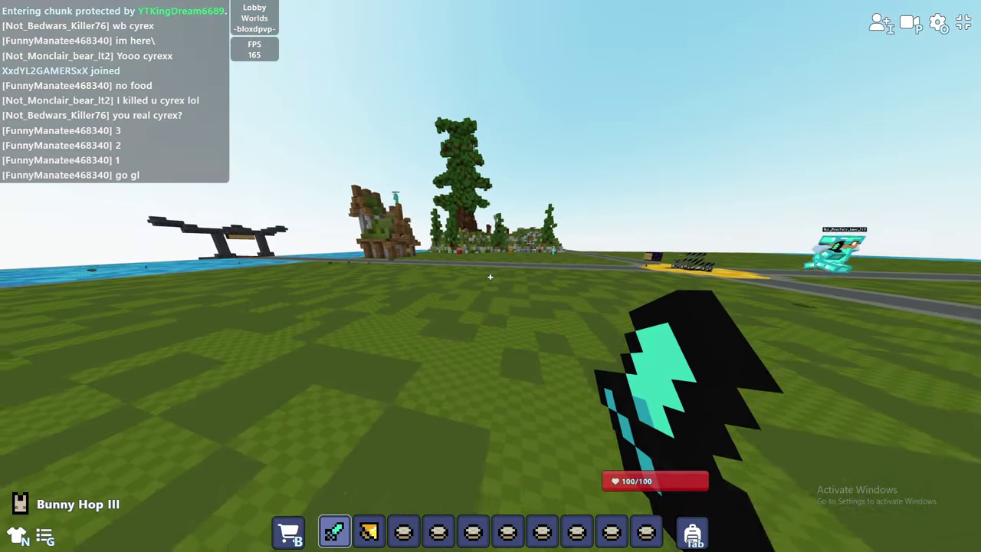
key("w")
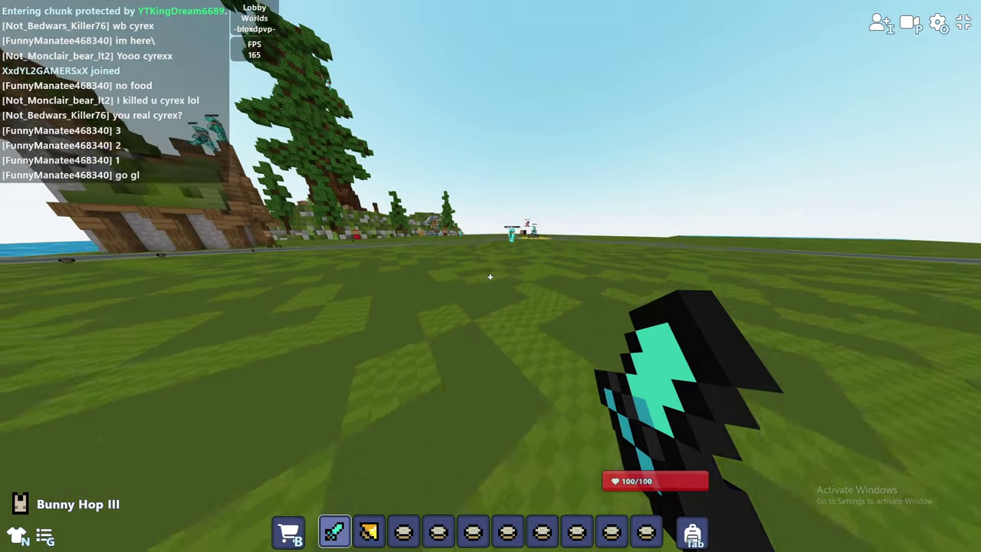
key("w")
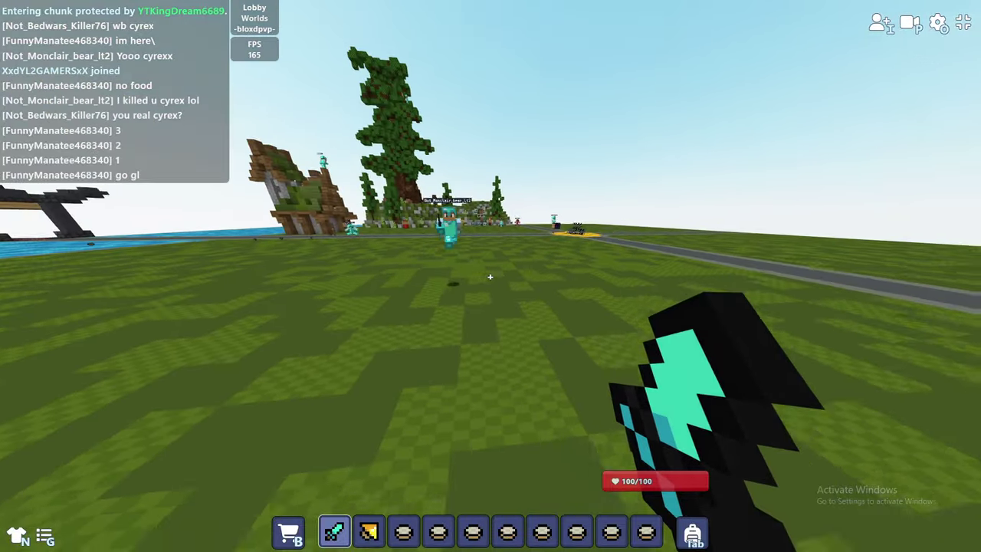
Step: Fight the diamond-armoured opponent with repeated sword strikes while circling
left_click(491, 277)
key("w")
left_click(491, 277)
key("w")
left_click(491, 276)
left_click(490, 277)
key("w")
left_click(491, 277)
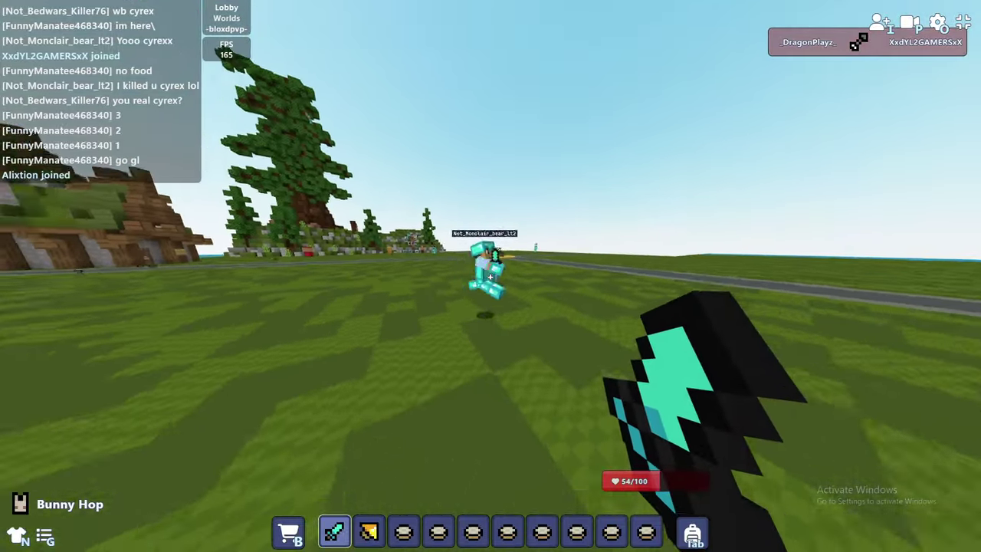
left_click(491, 277)
key("w")
left_click(490, 277)
left_click(491, 277)
key("w")
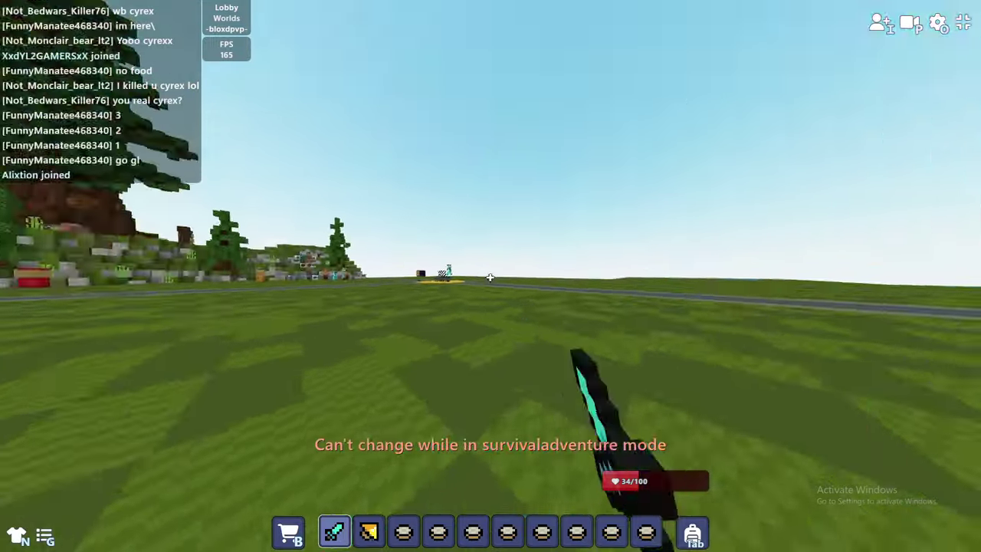
left_click(491, 277)
Step: Eat bowls of rice mid-fight, with one more sword swing in between
key("5")
right_click(490, 276)
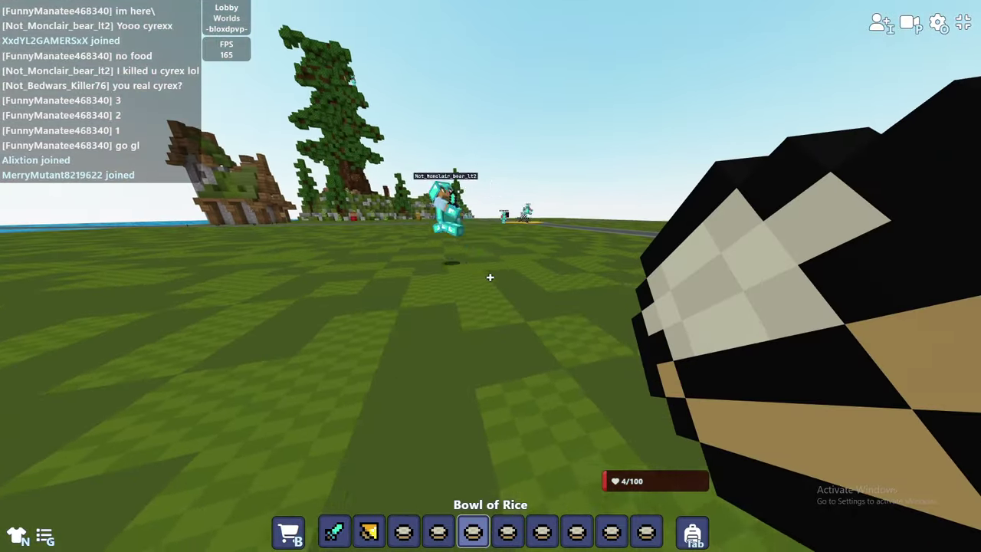
key("1")
left_click(491, 277)
key("3")
key("Tab")
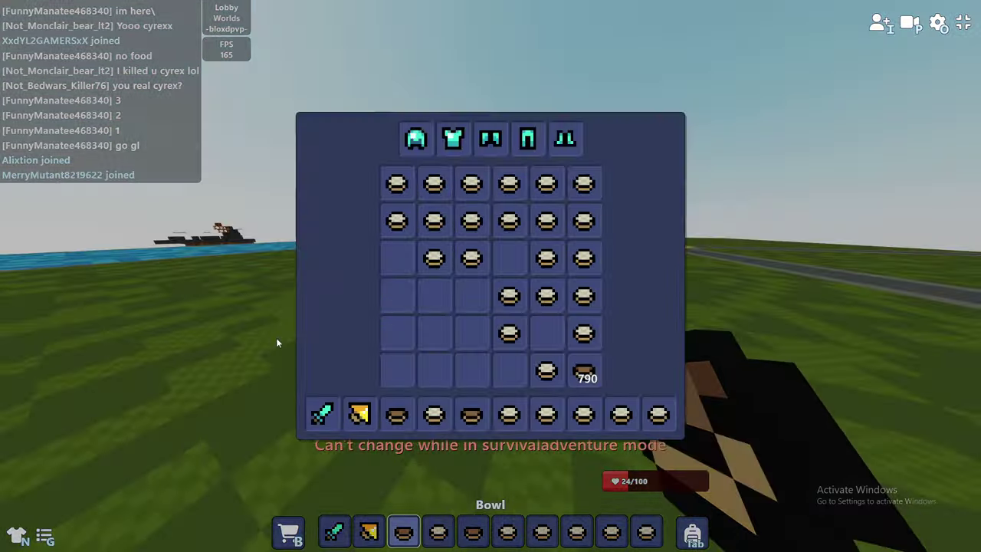
key("Tab")
right_click(490, 277)
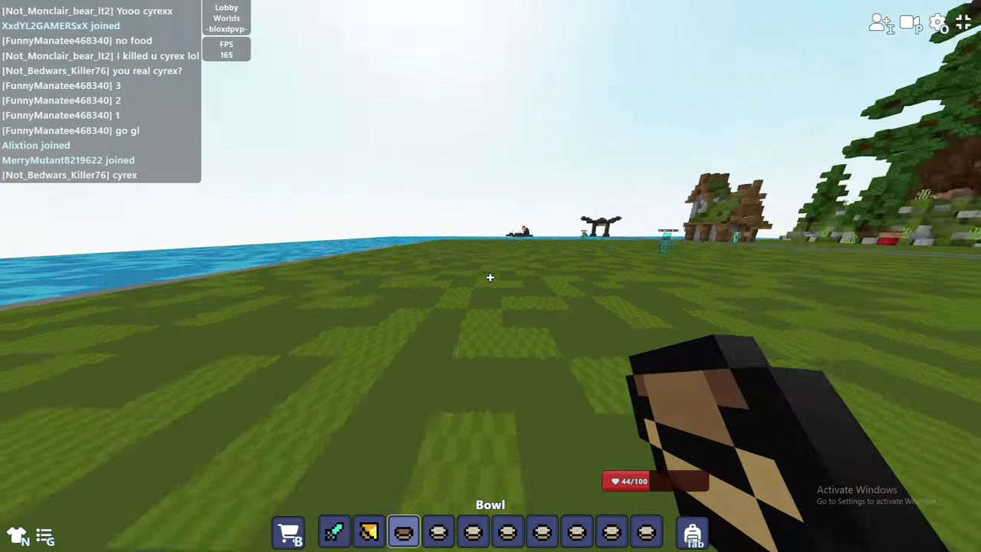
Step: Pull stored rice bowls from the inventory and eat them until health reaches 100/100
key("Tab")
left_click(471, 258, "shift")
key("Tab")
right_click(491, 277)
key("Tab")
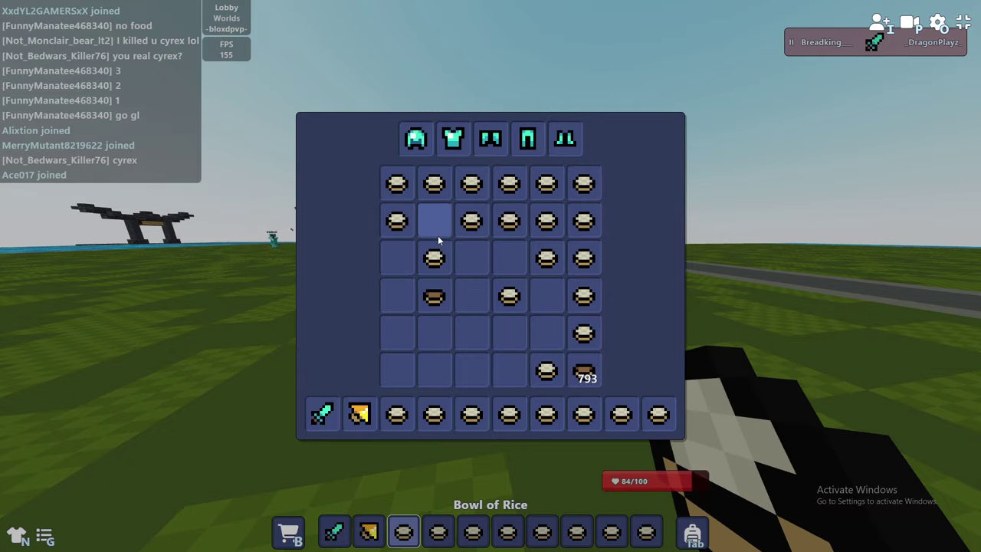
key("Tab")
right_click(491, 277)
key("Tab")
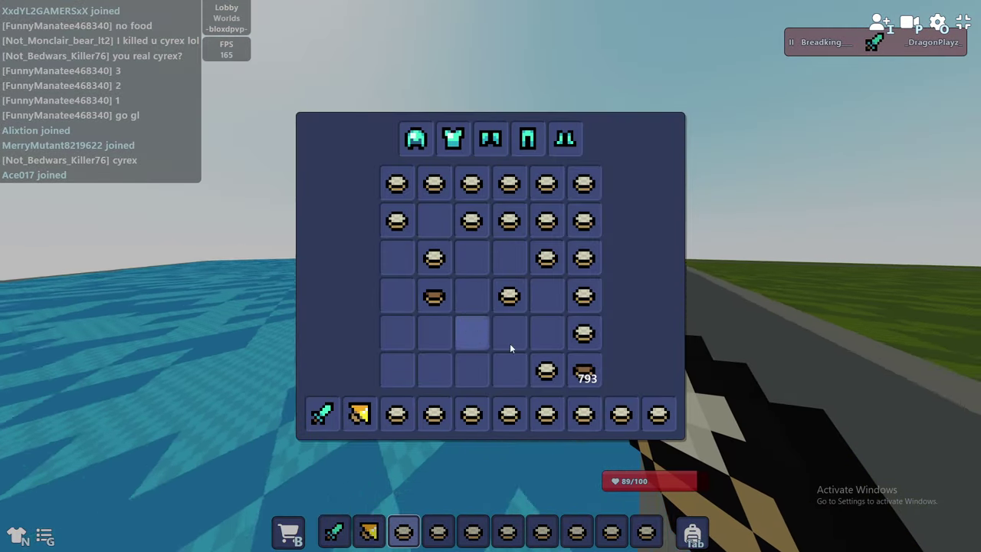
key("Tab")
key("Tab")
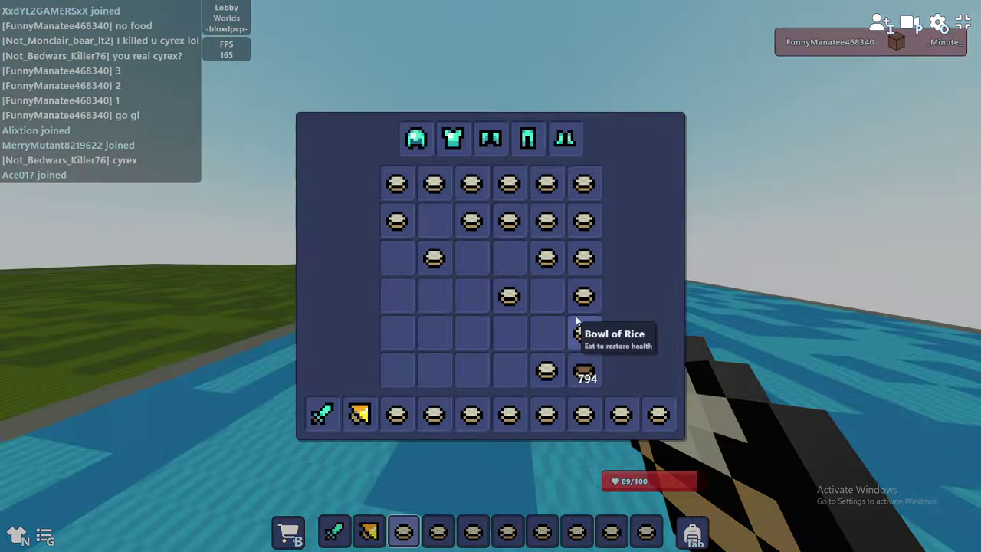
key("Tab")
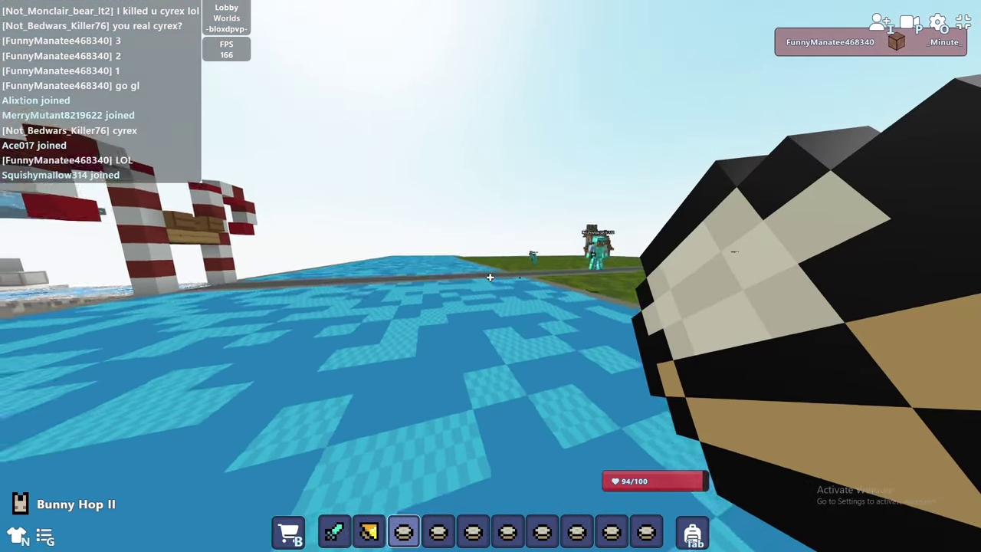
key("Tab")
key("Tab")
right_click(491, 277)
Step: Equip the diamond sword and hop off the water toward the opponent
key("1")
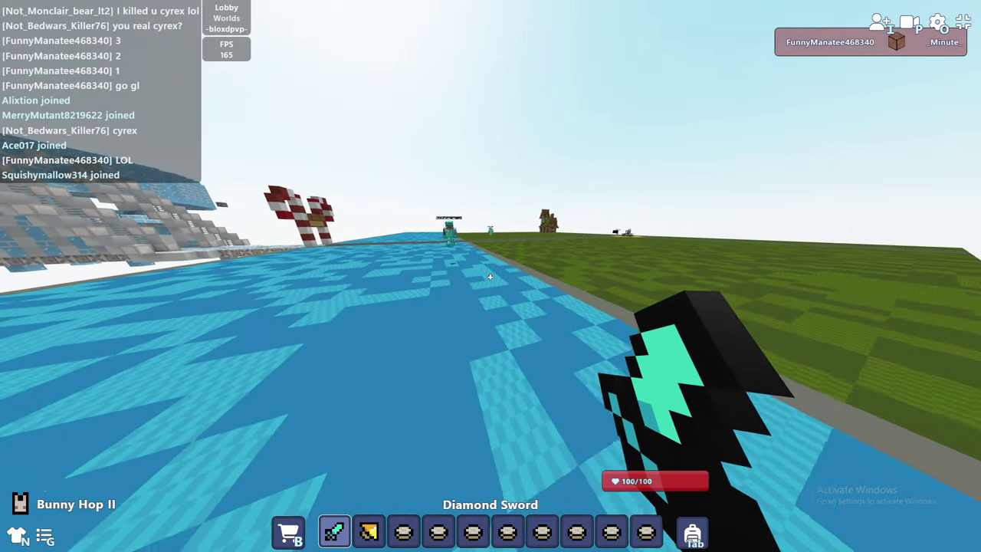
key("w")
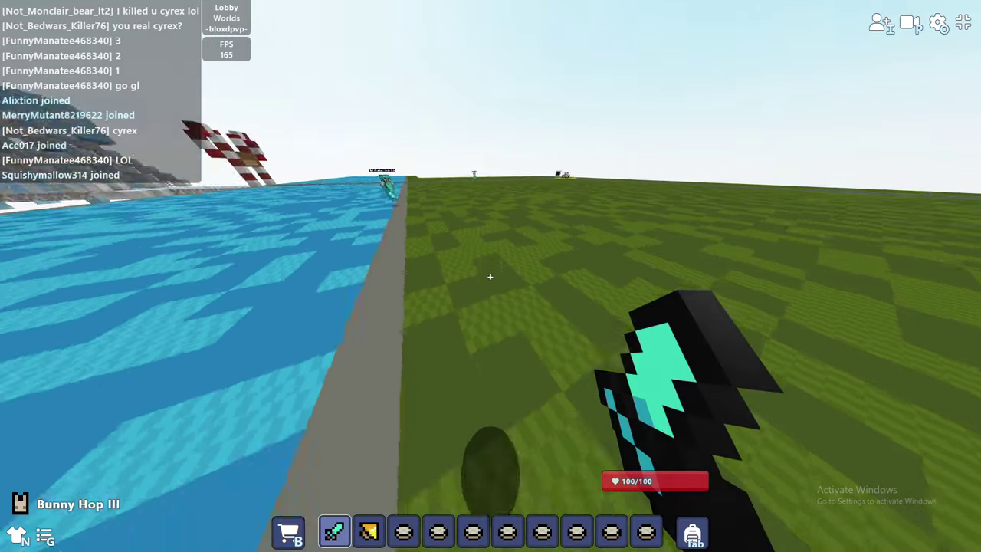
key("w")
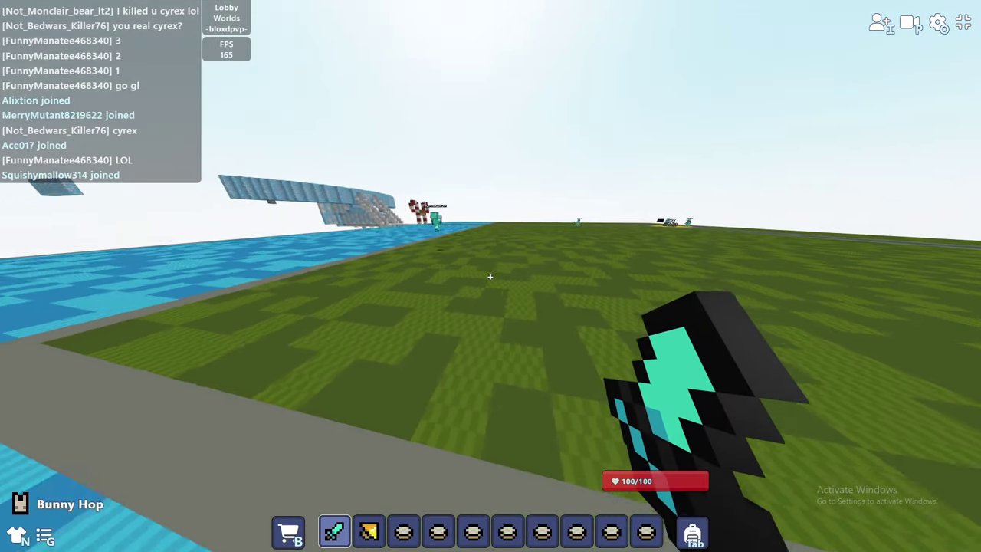
key("w")
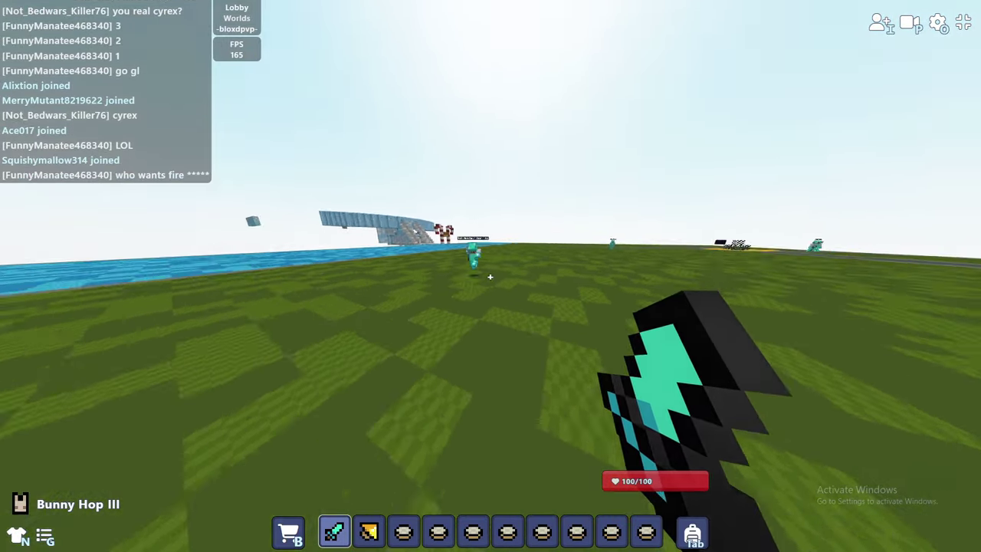
Step: Kill Not_Monclair_bear_lt2 with repeated sword strikes, dropping to 26/100 health
left_click(430, 261)
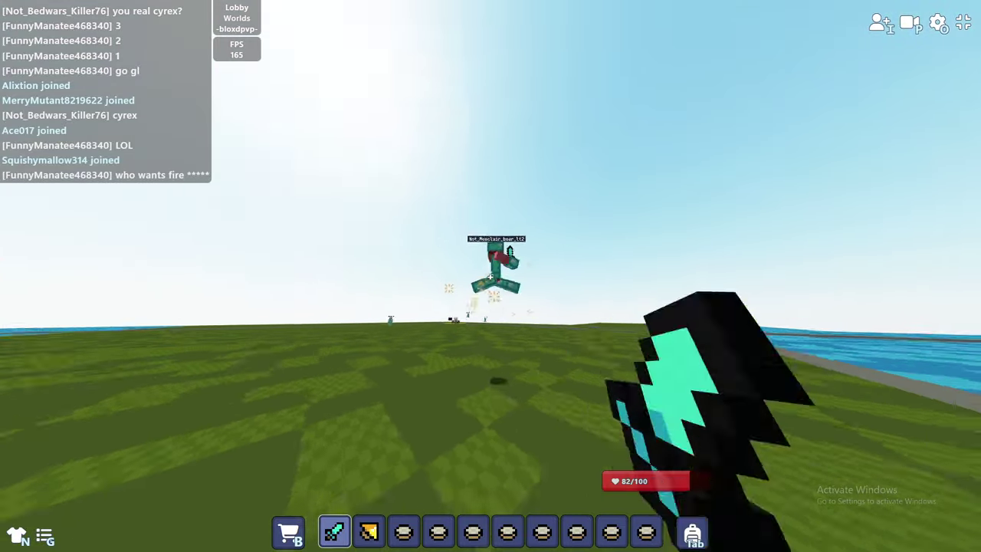
left_click(491, 277)
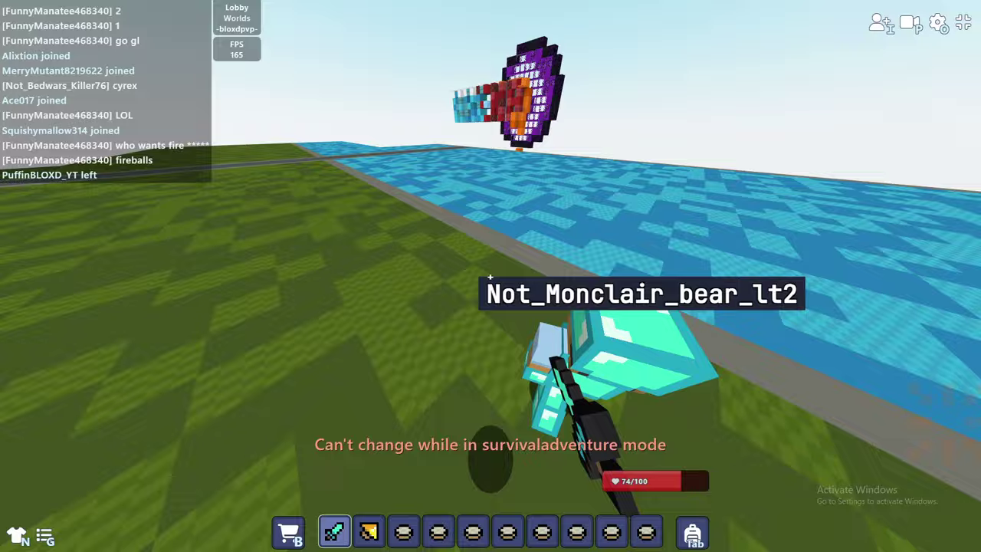
left_click(491, 277)
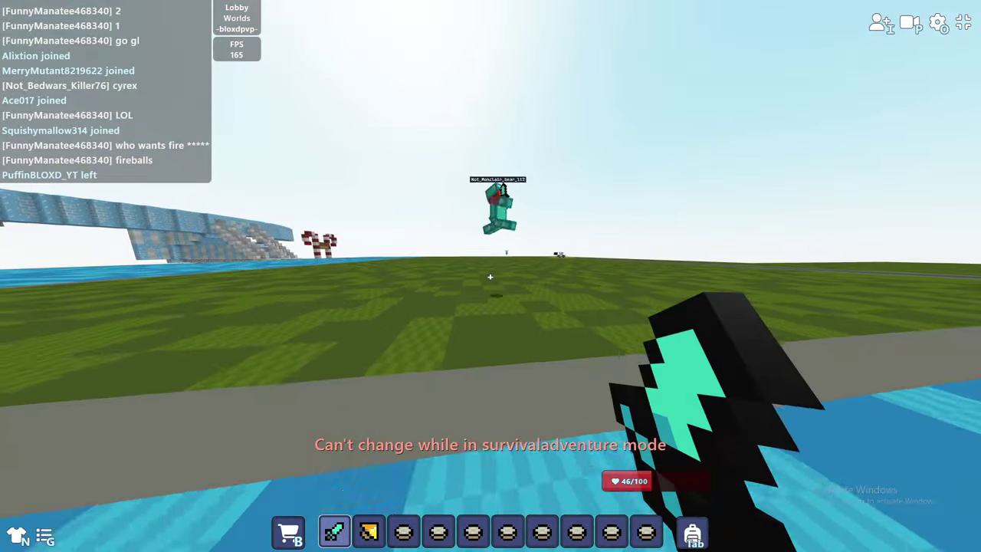
left_click(491, 277)
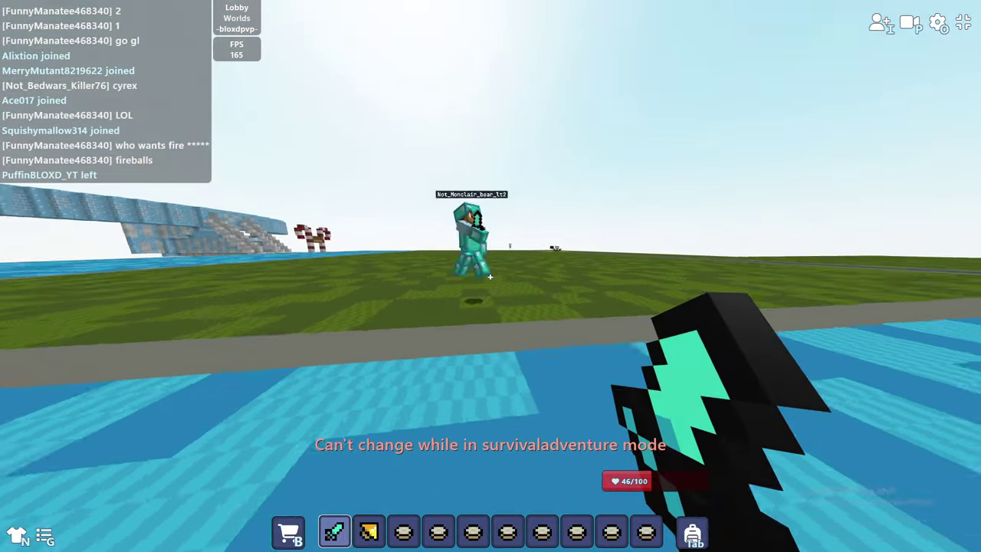
left_click(491, 277)
left_click(491, 277)
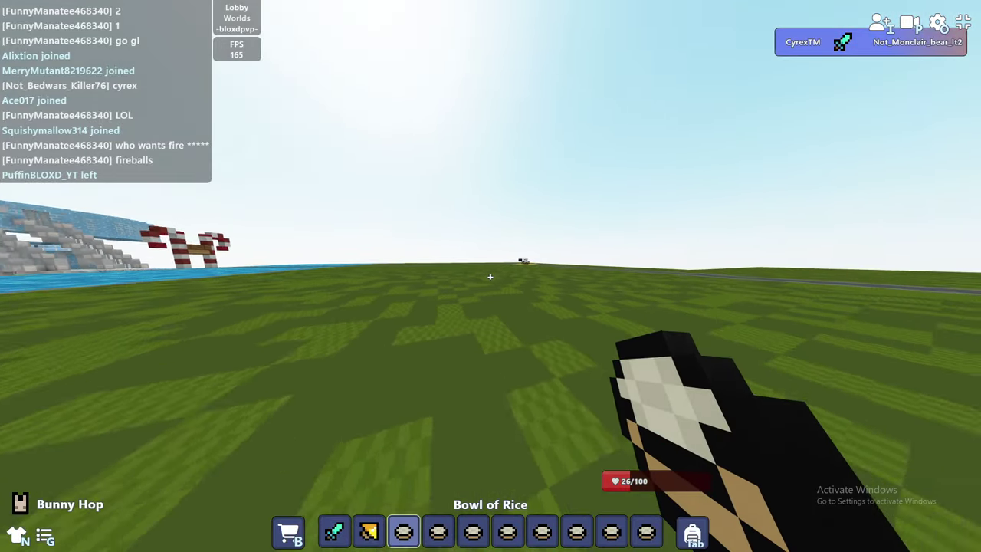
Step: Move the diamond gauntlets into the armour slot in the inventory
key("e")
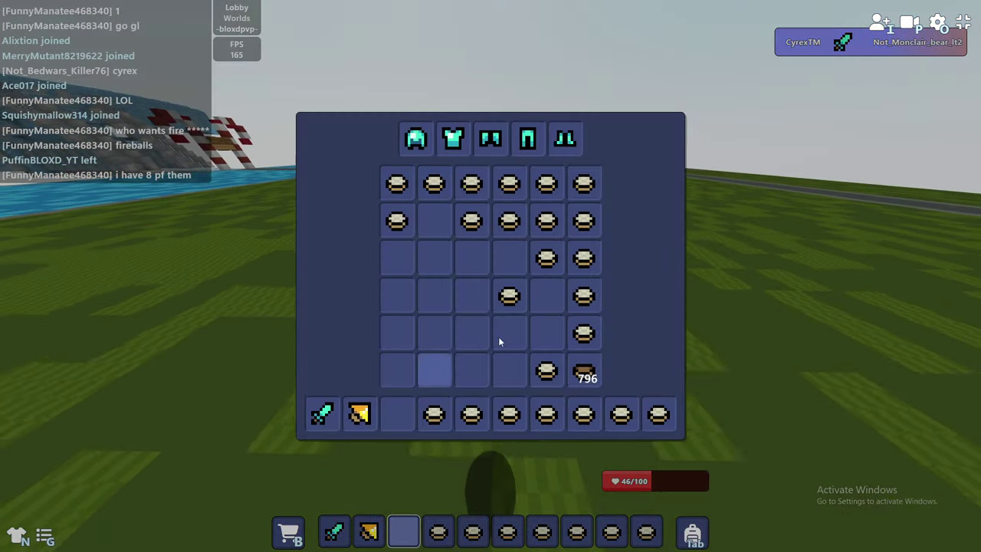
key("e")
key("e")
key("e")
key("e")
key("e")
key("e")
left_click(398, 415, "shift")
key("e")
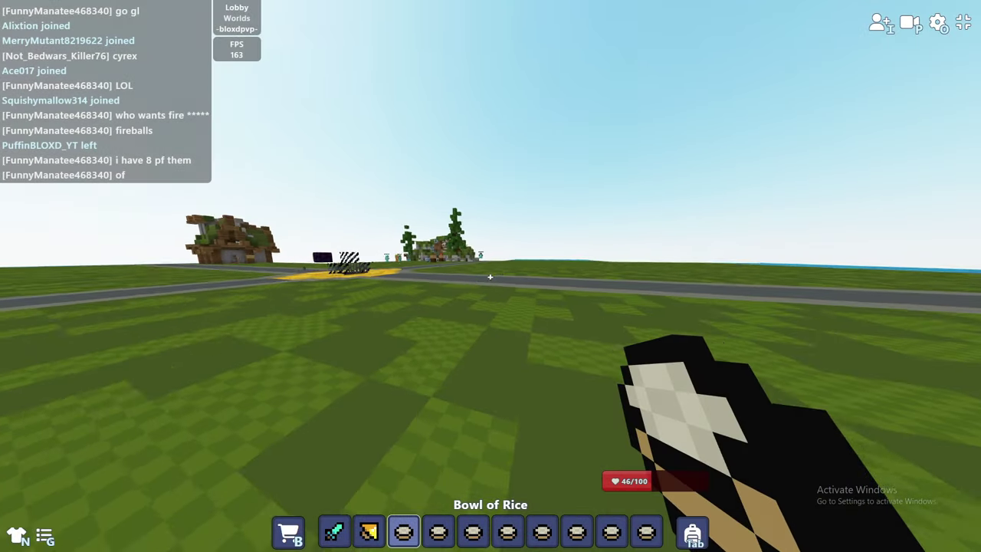
key("e")
key("e")
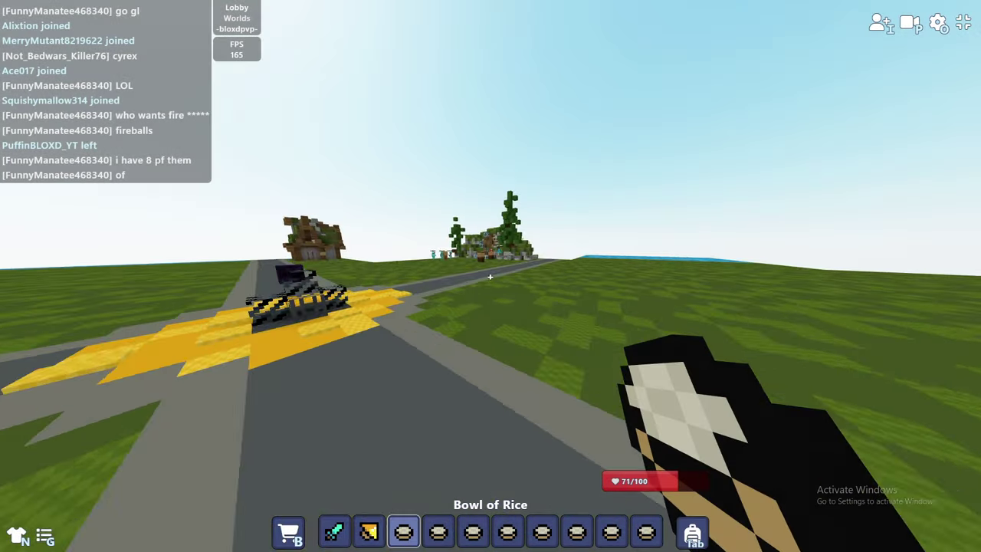
Step: Eat bowls of rice to restore health to 100/100
key("1")
key("3")
right_click(491, 276)
key("e")
key("e")
right_click(491, 276)
key("e")
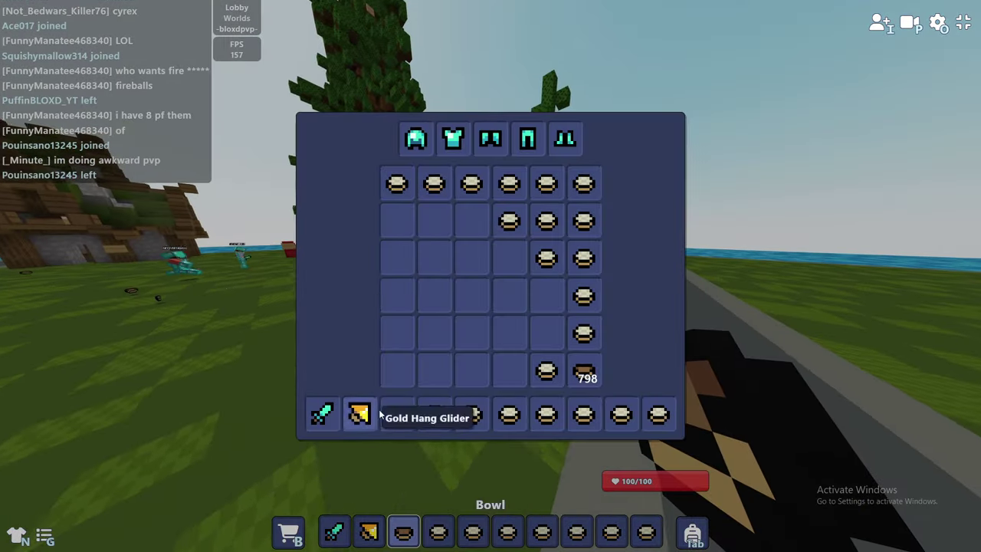
key("e")
Step: Collect bowls of rice from the rice stall until the inventory is full
key("1")
right_click(490, 276)
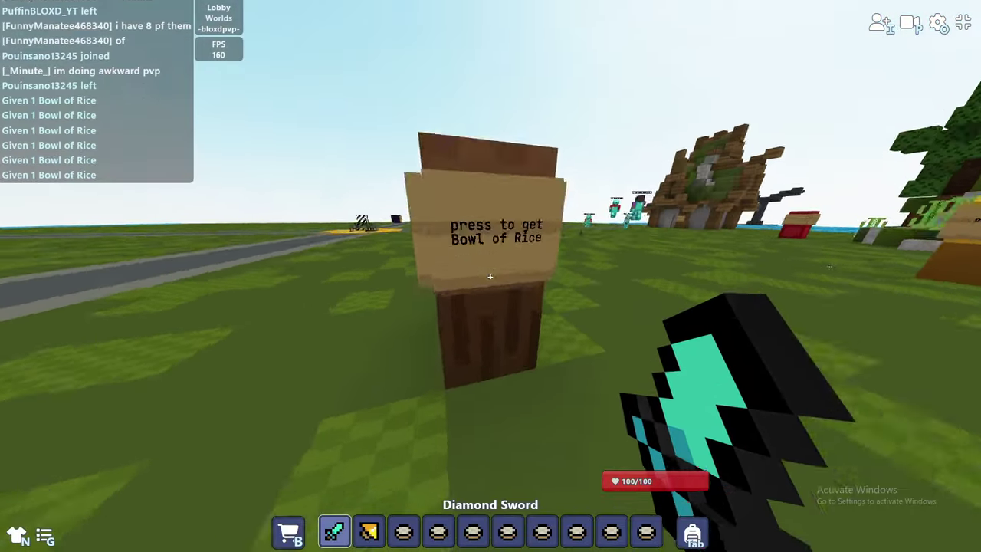
right_click(491, 276)
right_click(490, 277)
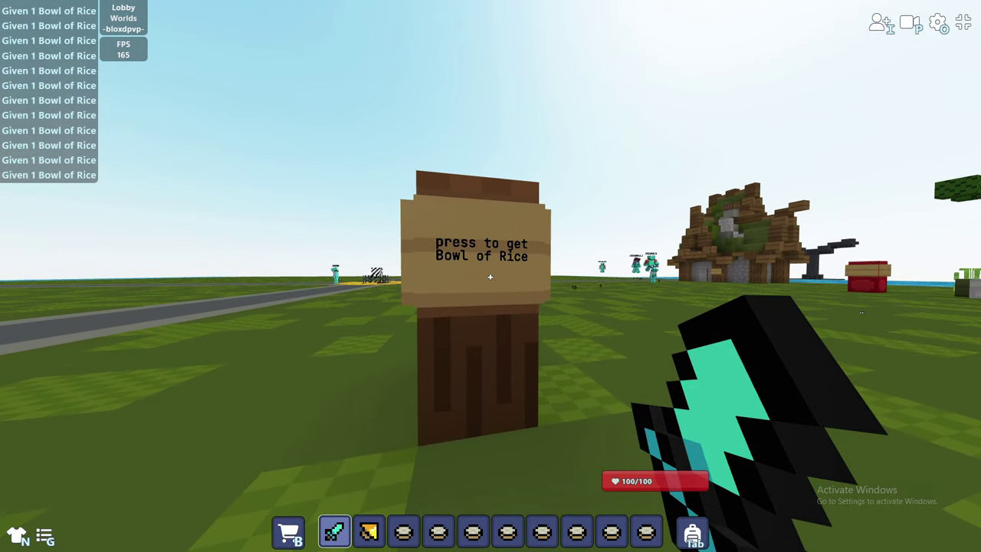
right_click(490, 276)
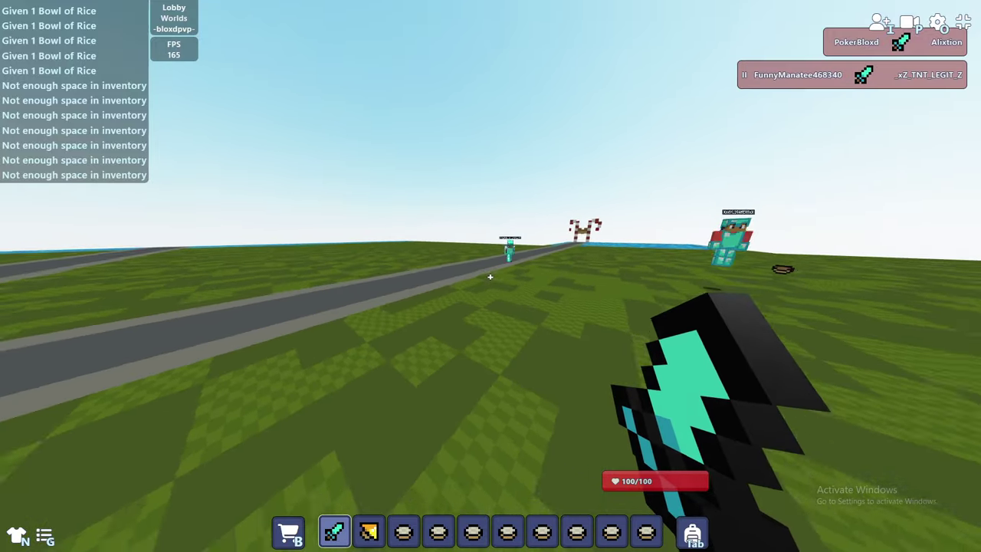
Step: Hop toward the water and attack FunnyManatee468340 and Breadking___
key("space")
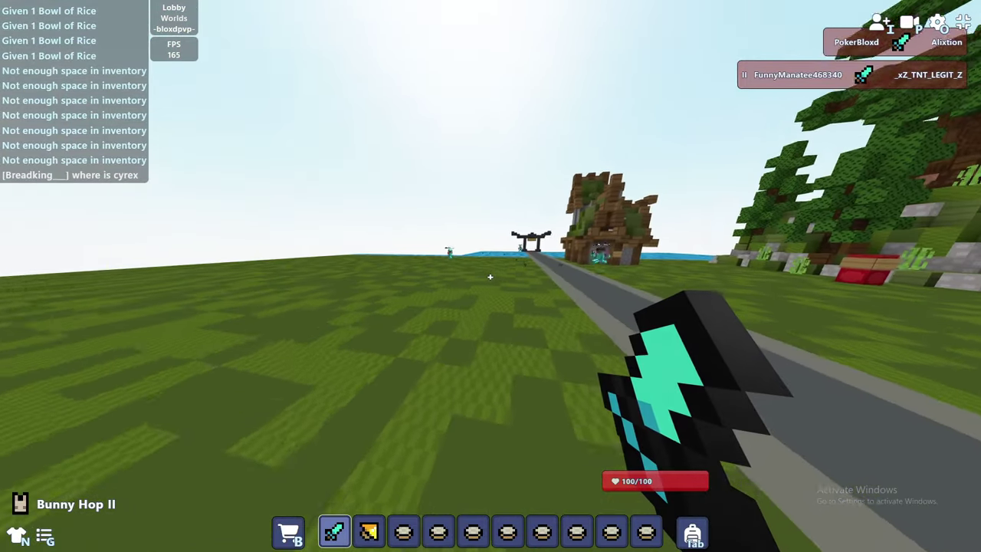
key("space")
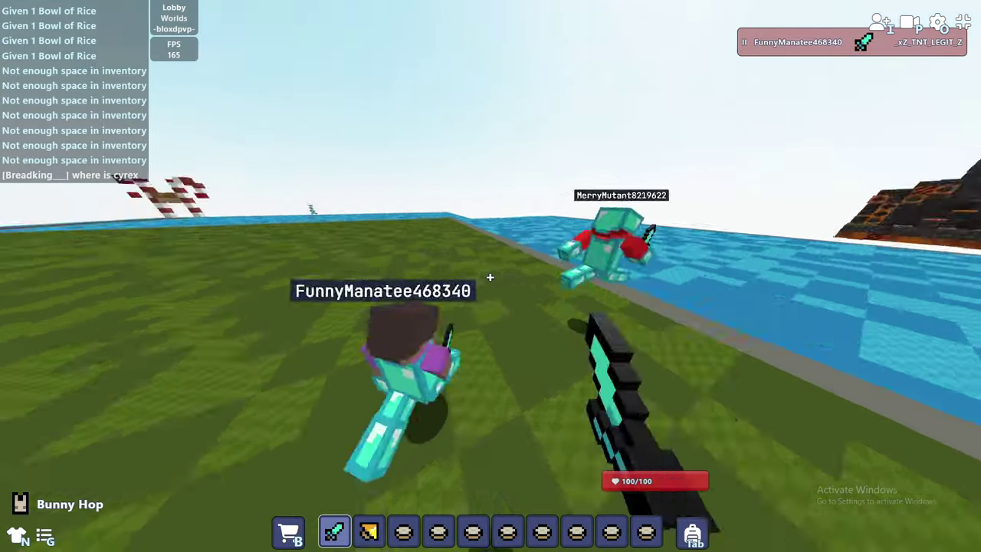
left_click(490, 278)
left_click(490, 278)
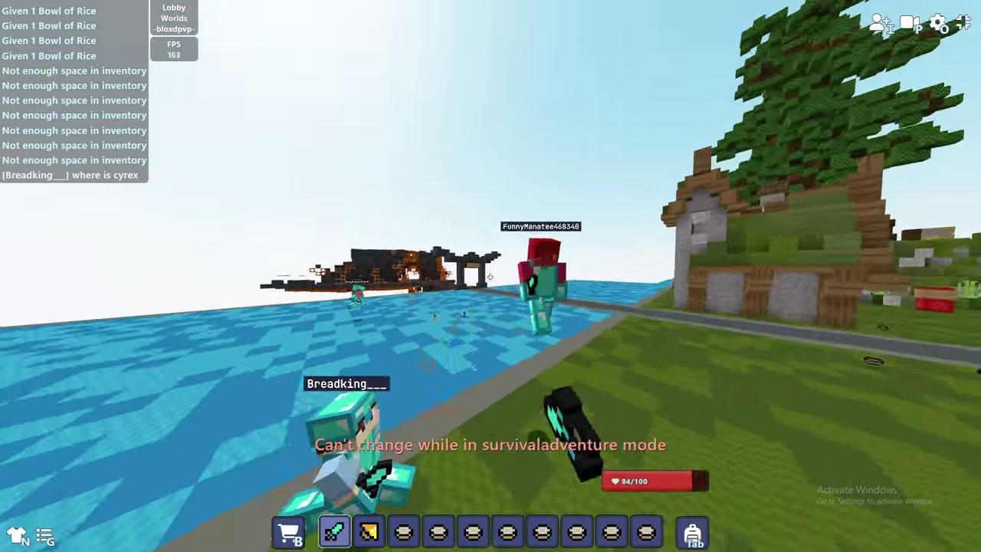
left_click(490, 277)
left_click(490, 277)
Step: Back off, then knock back the player who closes in; health drops to 58/100
key("space")
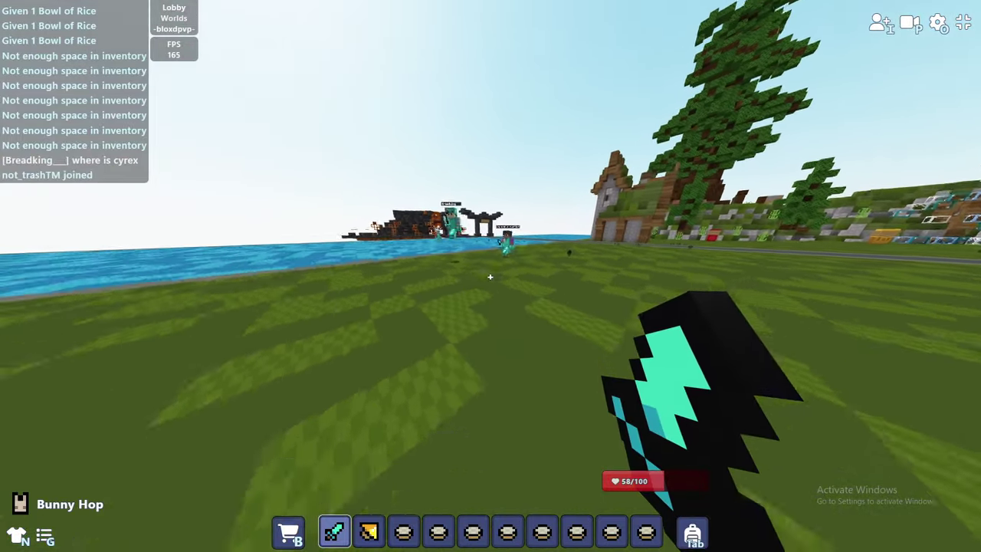
left_click(490, 278)
key("2")
left_click(490, 277)
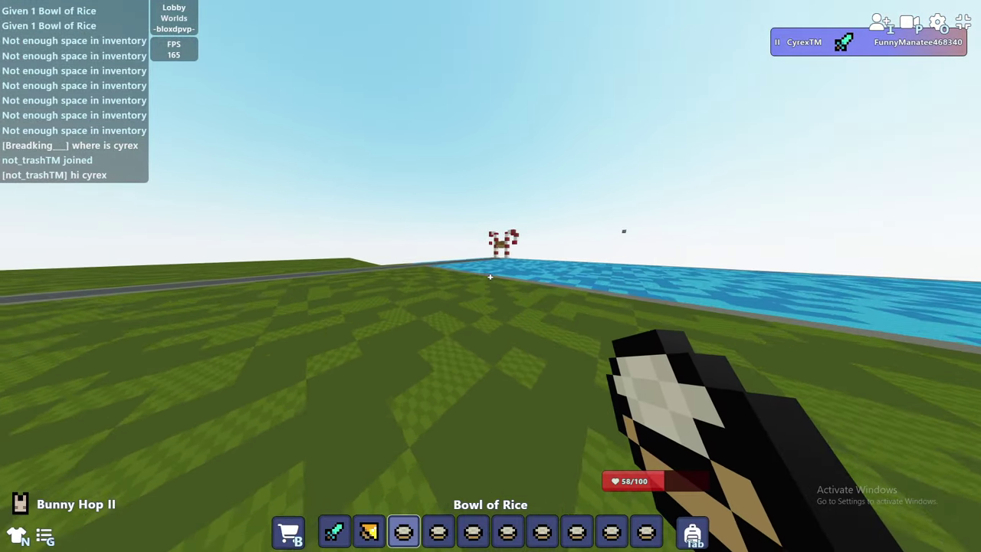
Step: Eat a bowl of rice, then attack approaching players with the Diamond Sword
key("e")
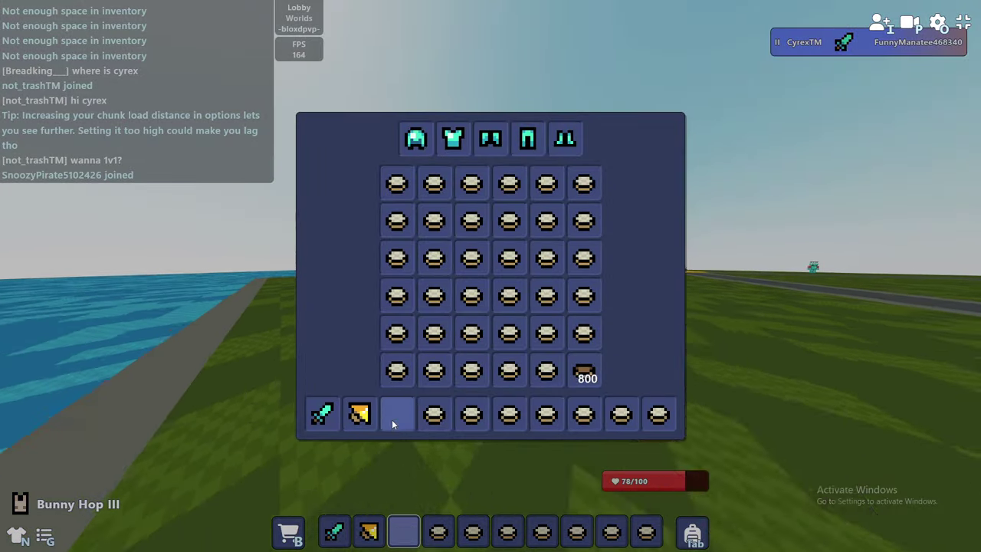
key("e")
right_click(490, 277)
key("e")
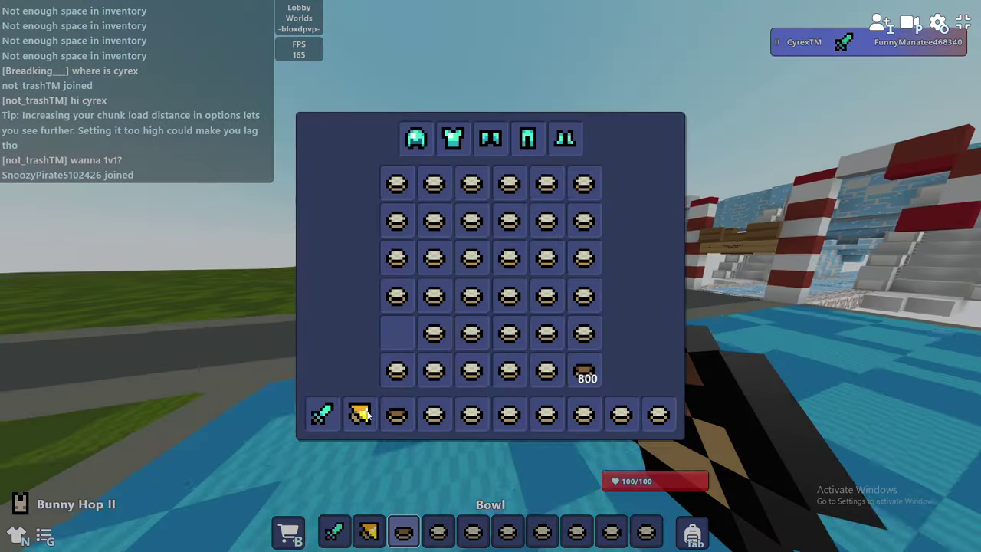
key("e")
key("1")
left_click(490, 278)
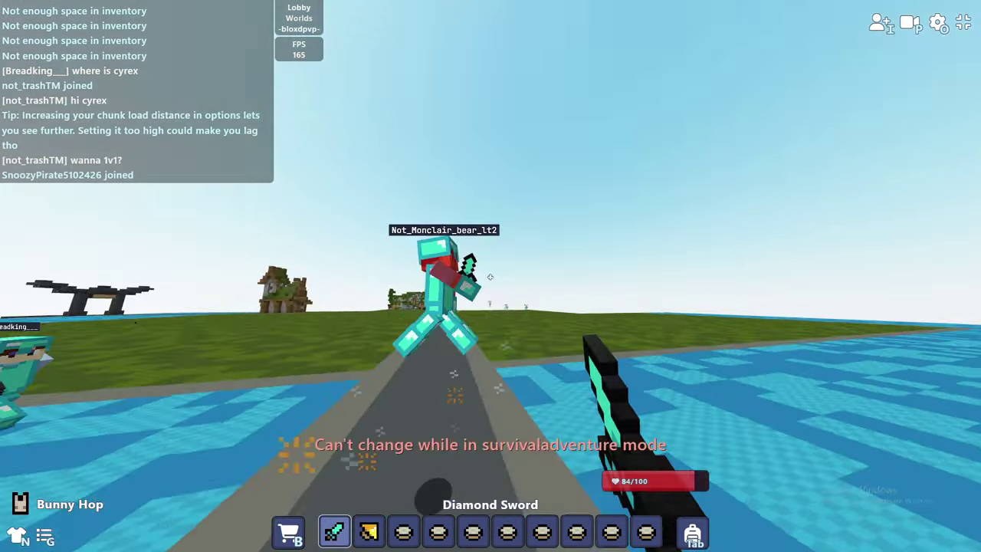
left_click(490, 278)
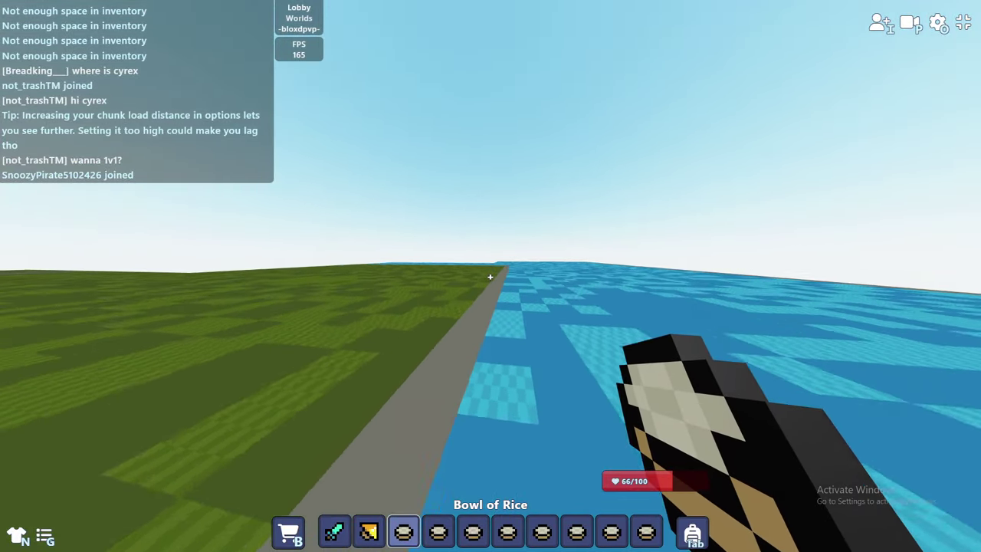
Step: Eat more bowls of rice to heal back to 100/100
key("e")
key("e")
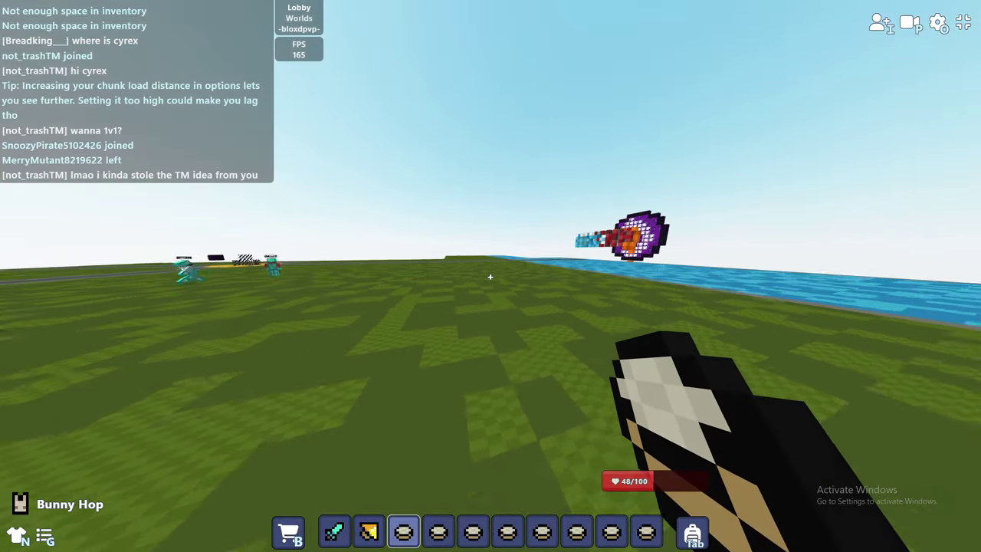
key("e")
key("e")
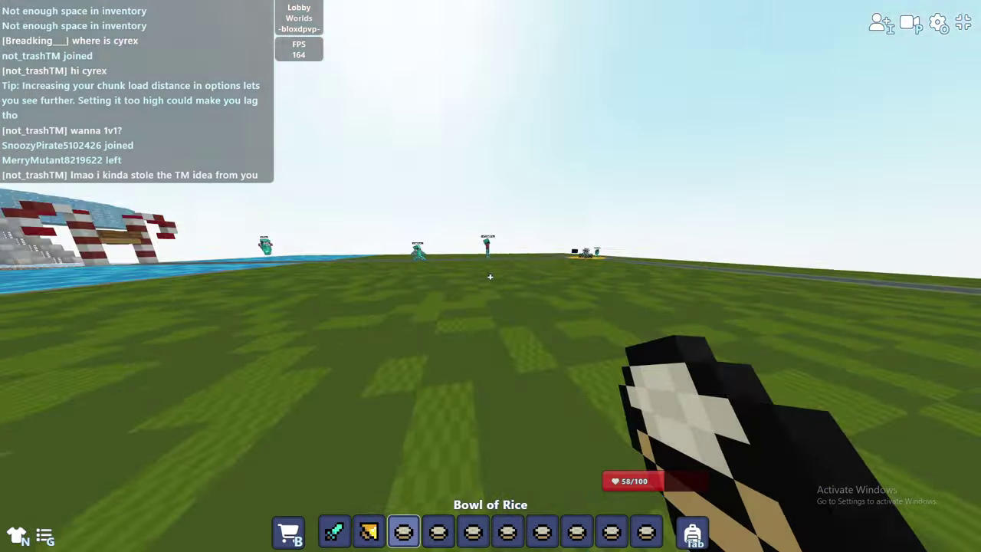
key("e")
key("e")
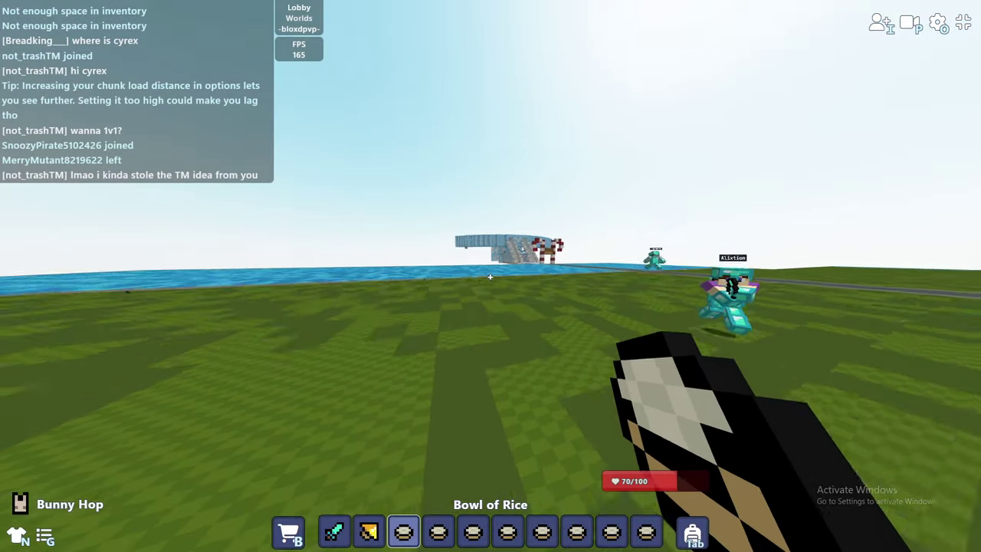
key("e")
key("e")
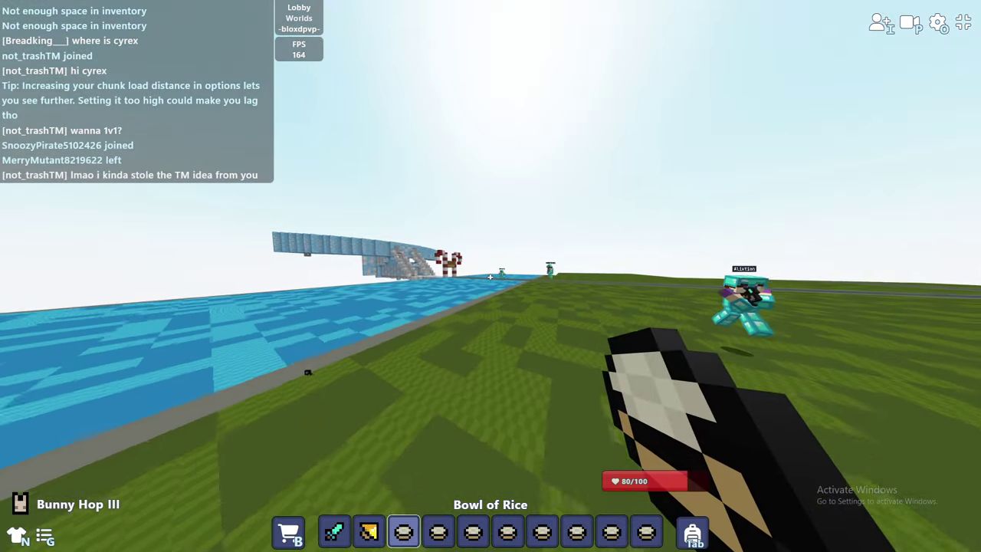
Step: Run across the water and bring up the inventory
key("w")
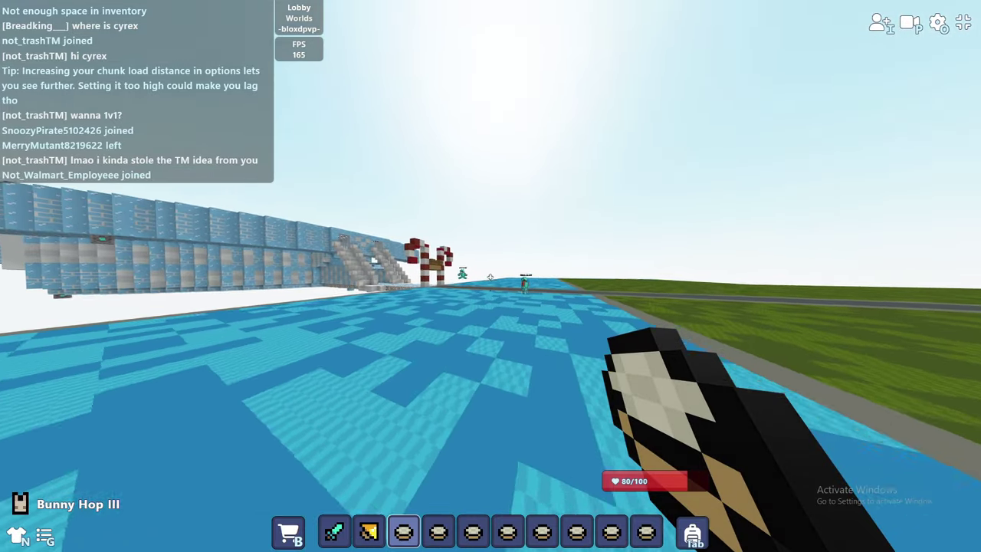
key("w")
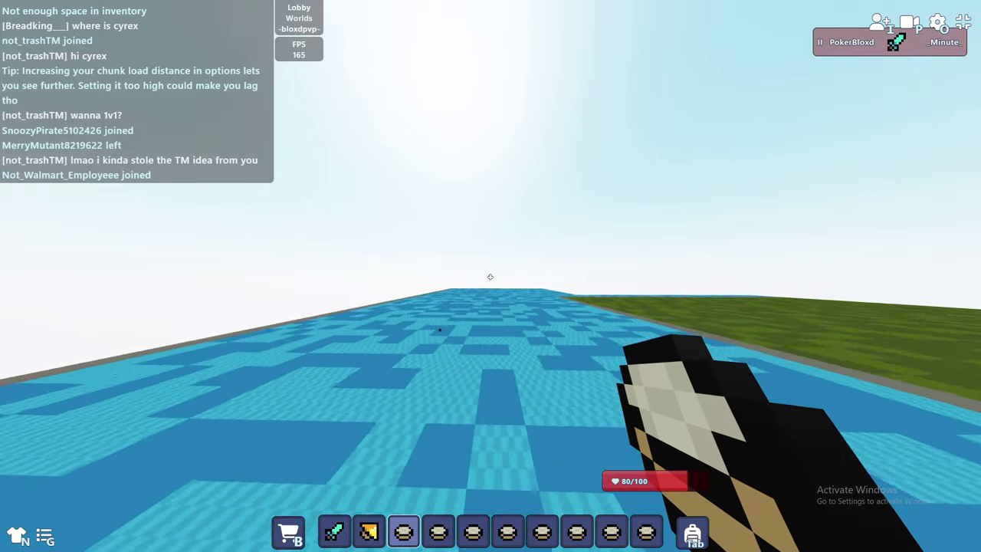
key("w")
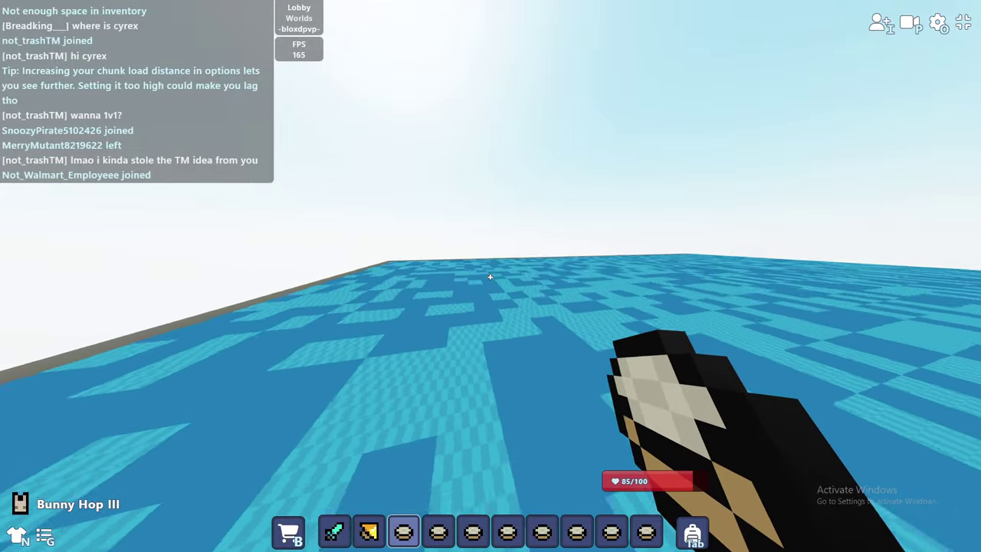
key("w")
Step: Fight players on the blue floor with the Diamond Sword, dropping to 63/100 health
key("e")
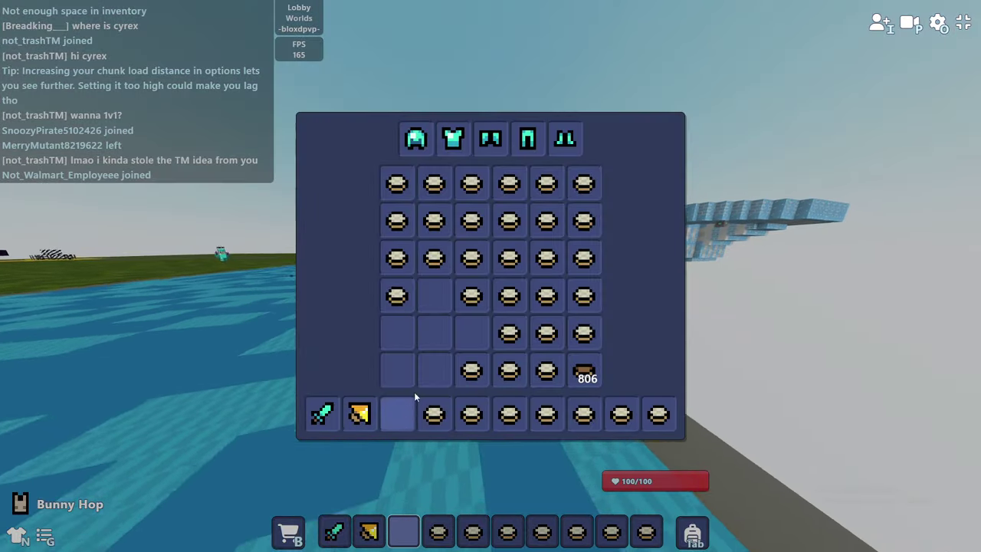
key("e")
key("1")
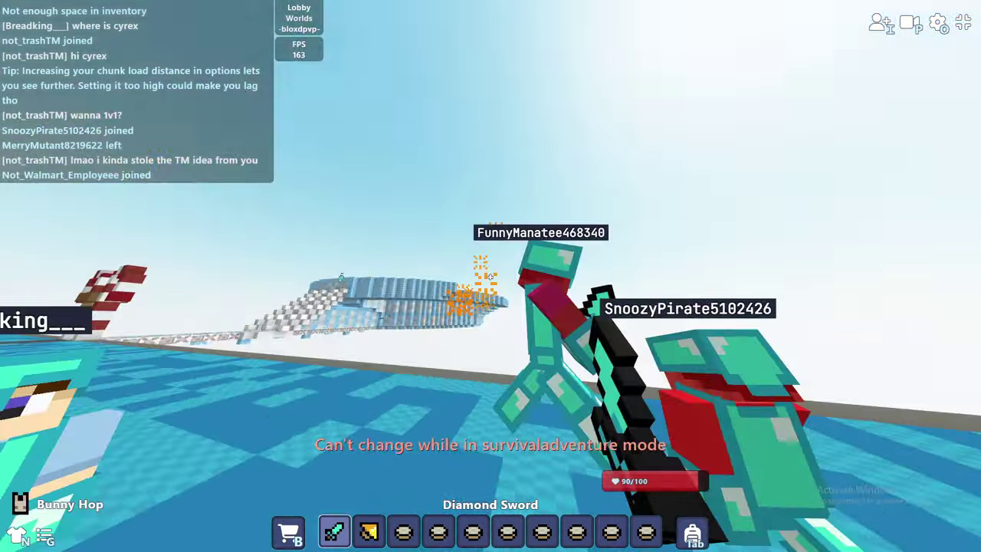
key("w")
left_click(491, 276)
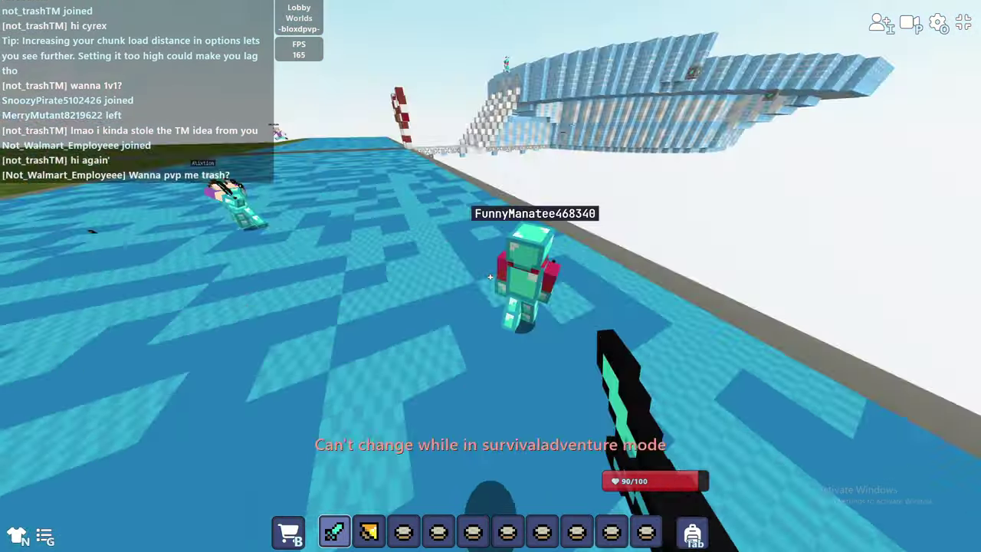
left_click(491, 276)
key("w")
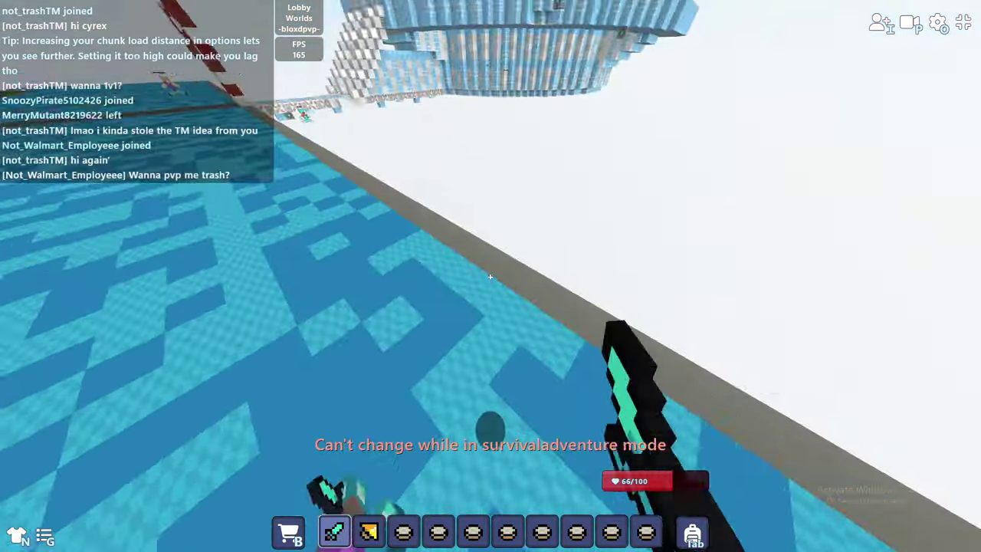
Step: Hold a Bowl of Rice and run past the red-and-white tower toward the houses
key("3")
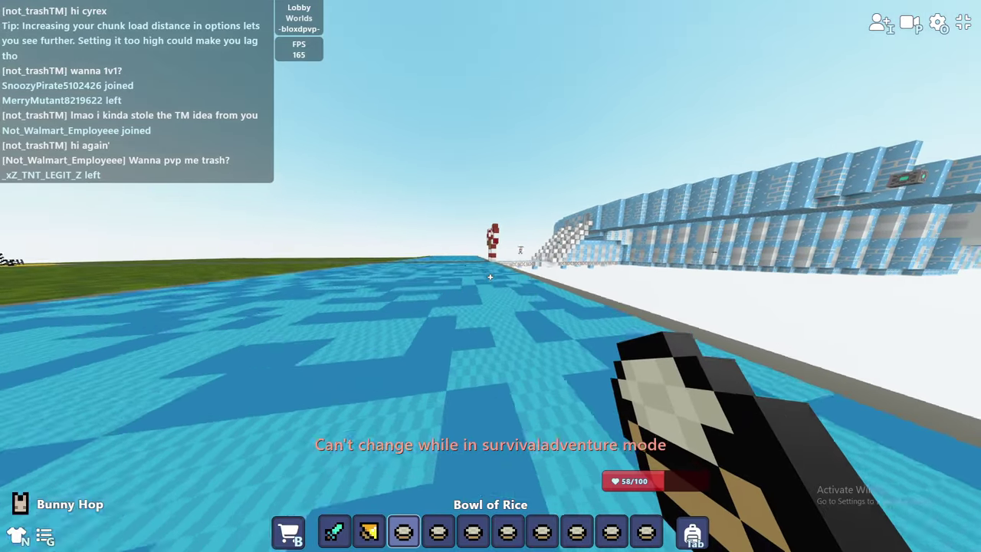
key("w")
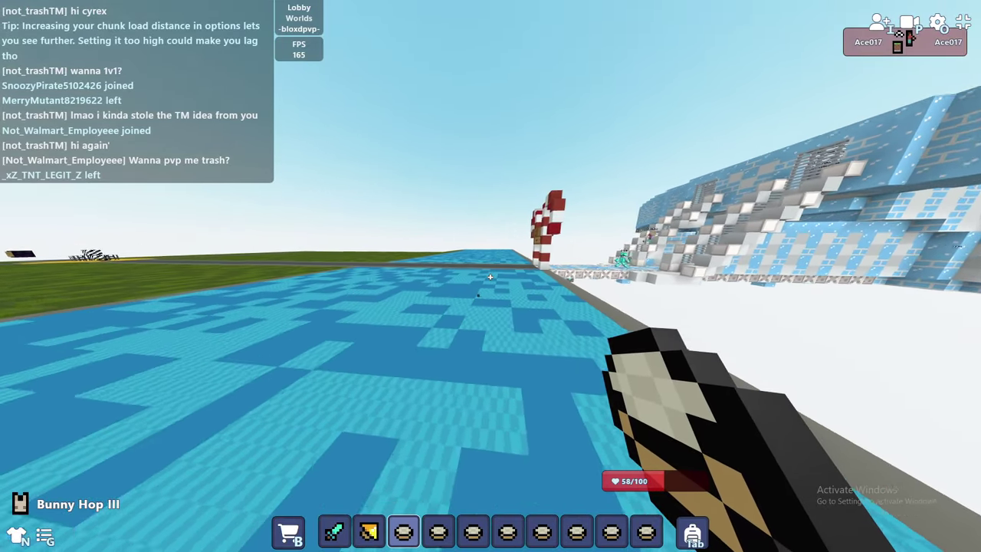
key("w")
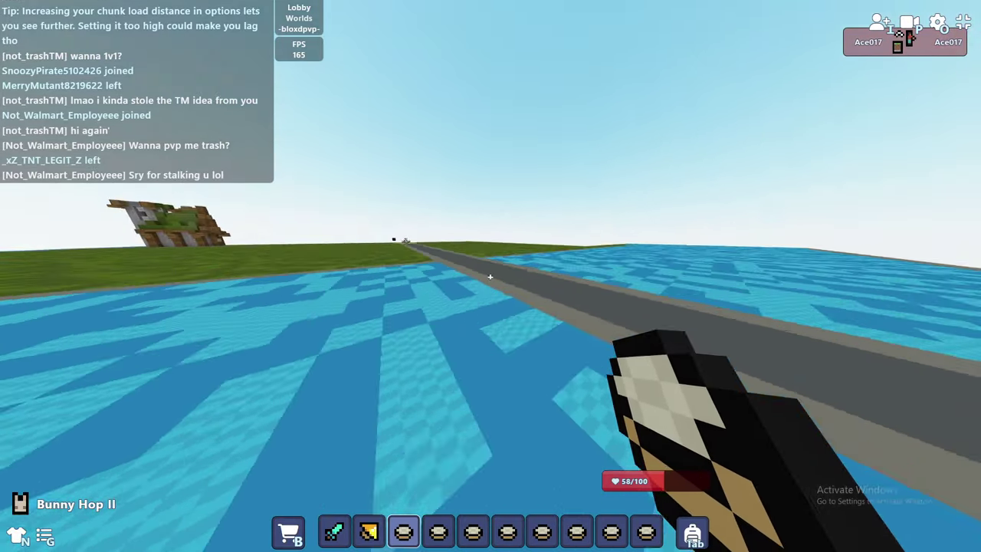
key("w")
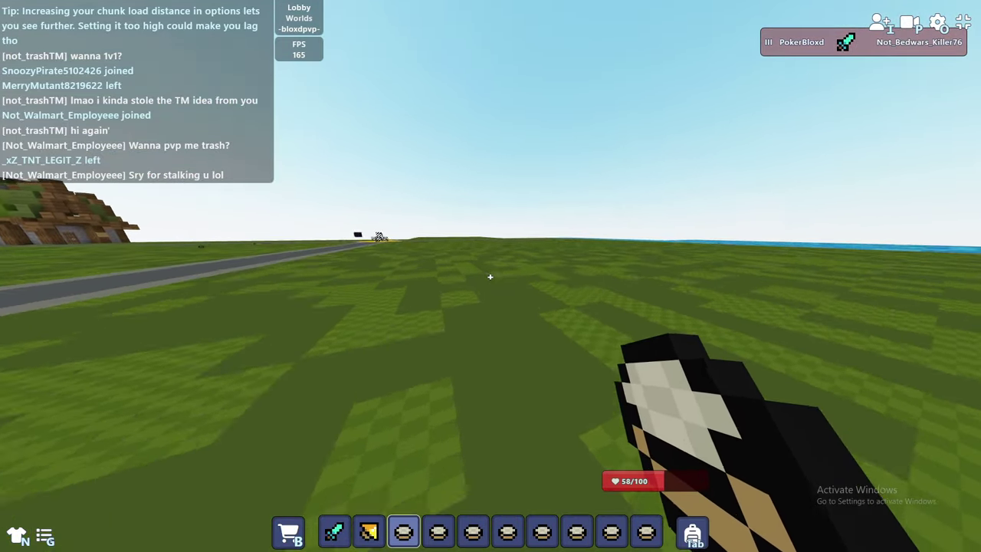
key("w")
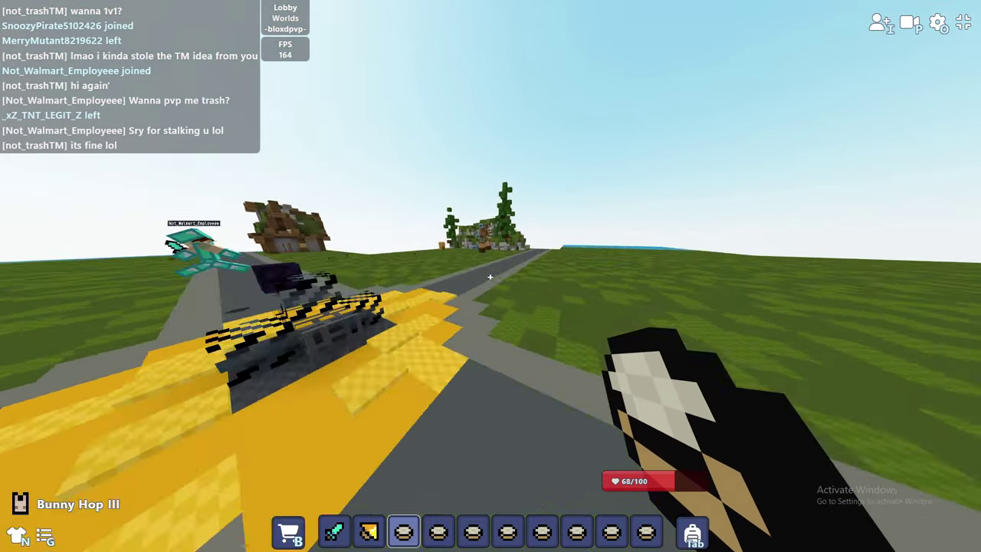
Step: Restock rice bowls at the stall, then run down the road toward the sand arena
key("e")
key("e")
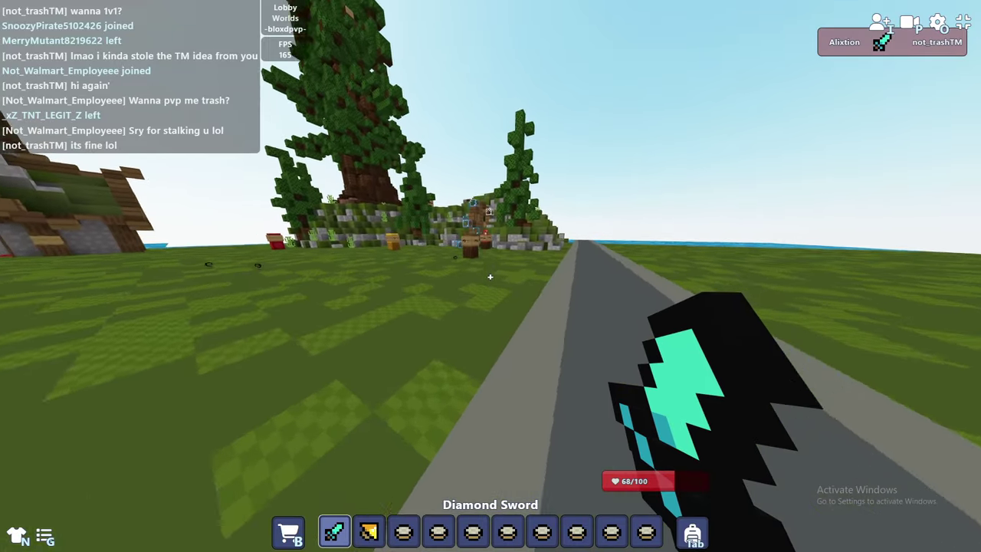
key("w")
key("w")
key("f")
key("f")
key("f")
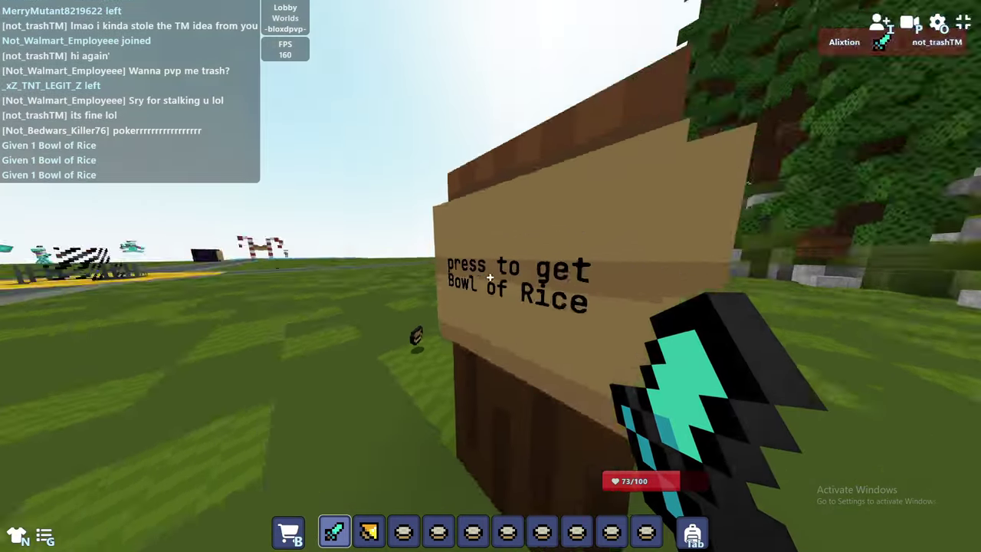
key("f")
key("f")
key("f")
key("w")
key("space")
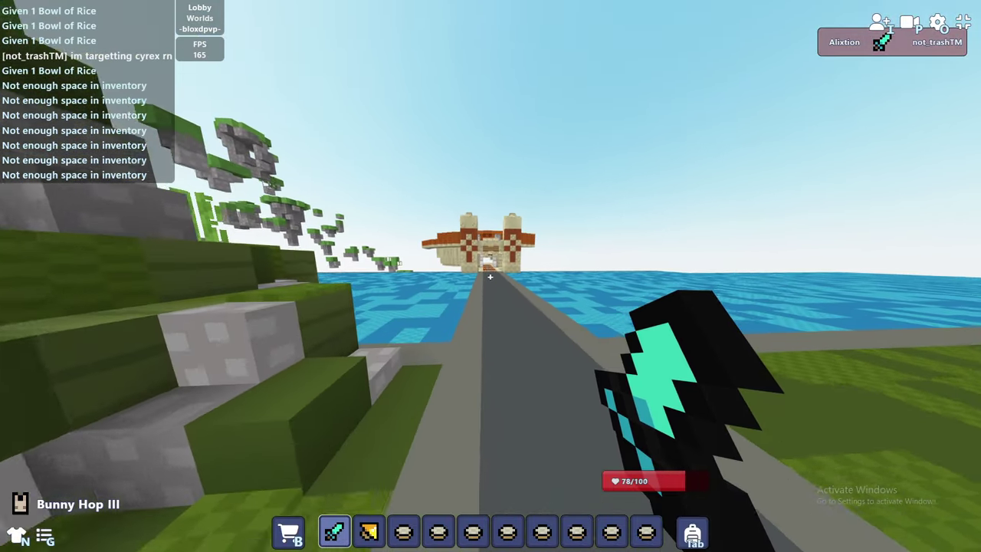
key("w")
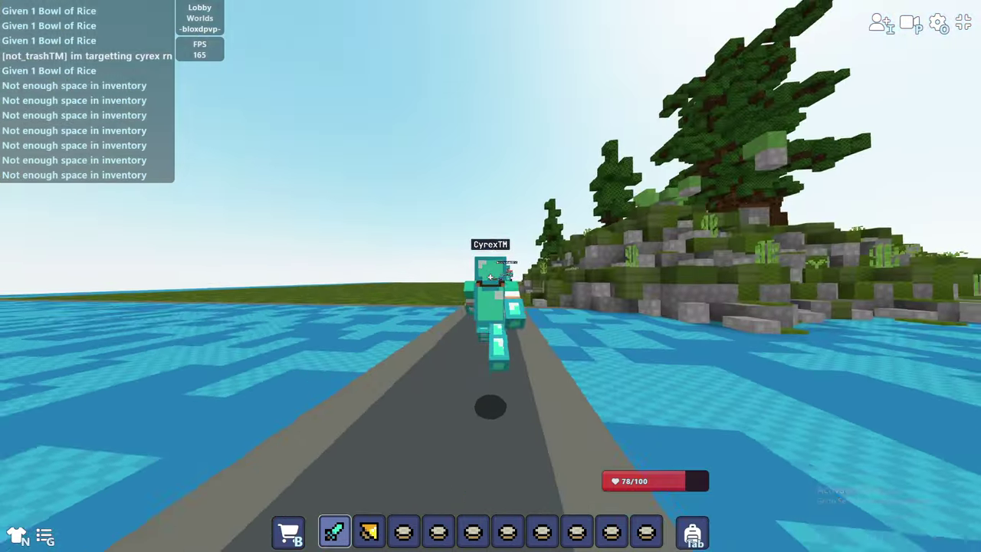
Step: Run across the bridge and through the entry tunnel into the sandstone arena
key("space")
key("w")
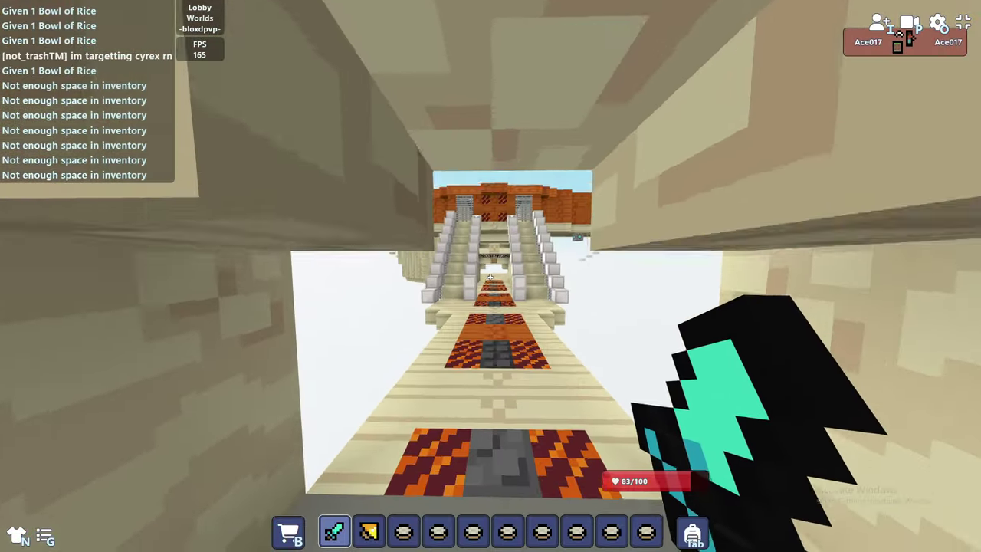
key("space")
key("w")
key("space")
key("w")
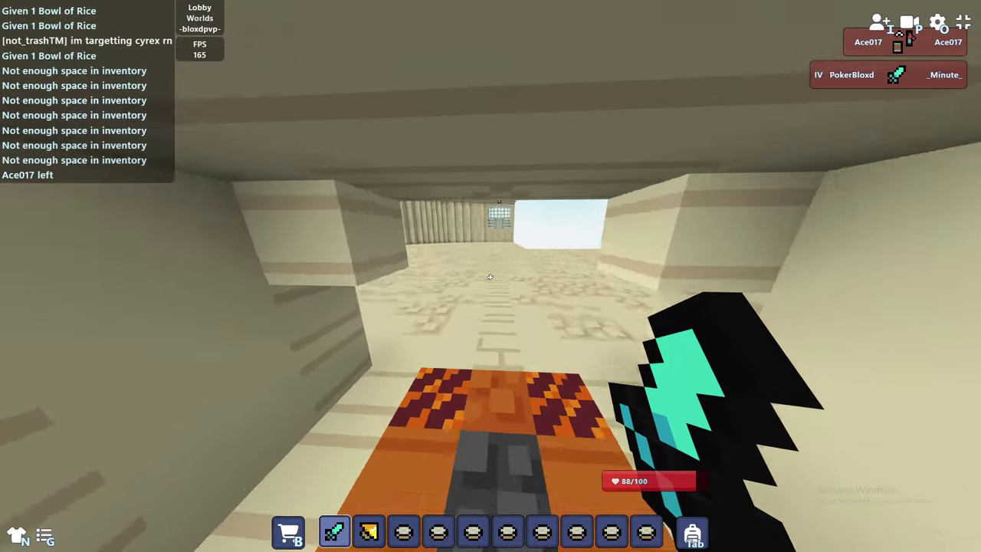
key("space")
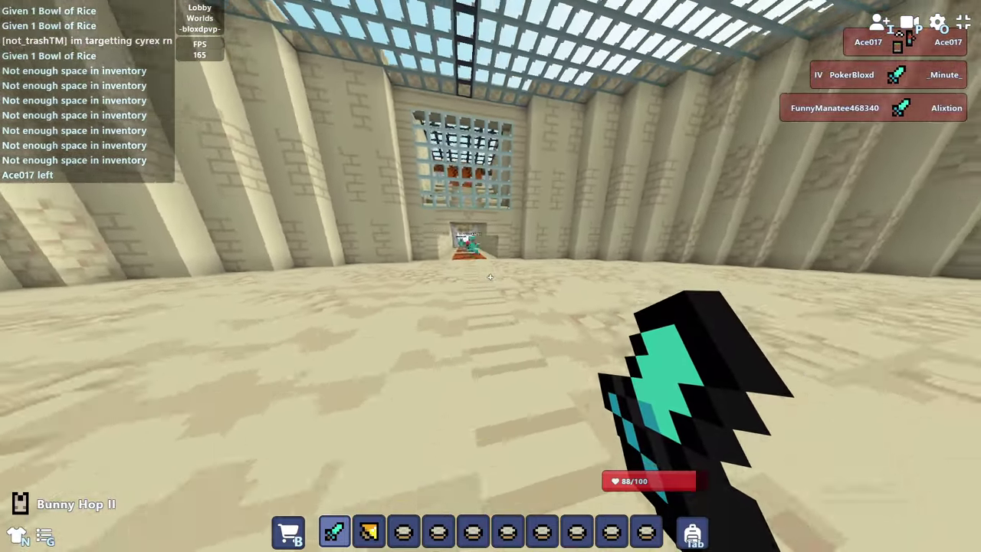
Step: Back away from the tunnel, then close in on the opponent and strike
key("s")
key("space")
key("s")
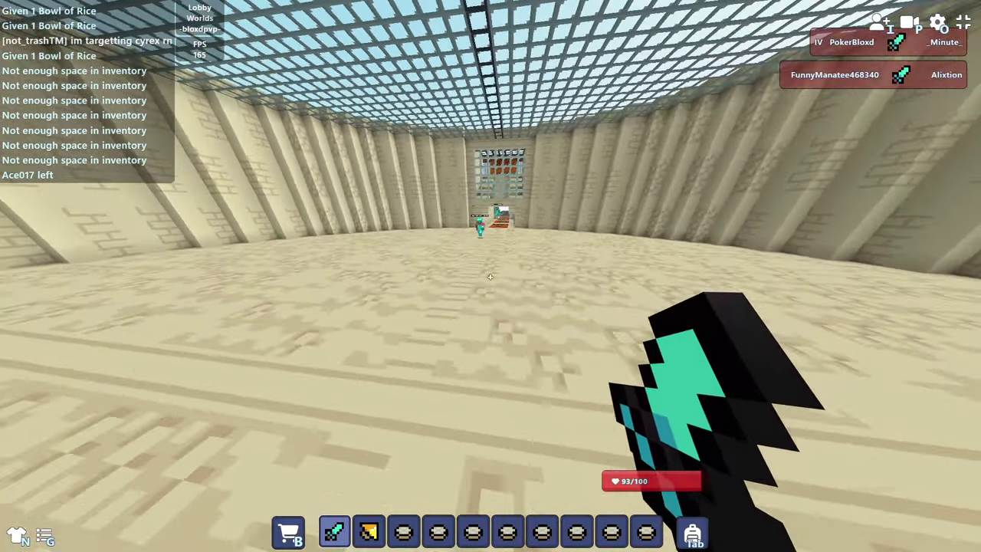
key("w")
key("w")
key("space")
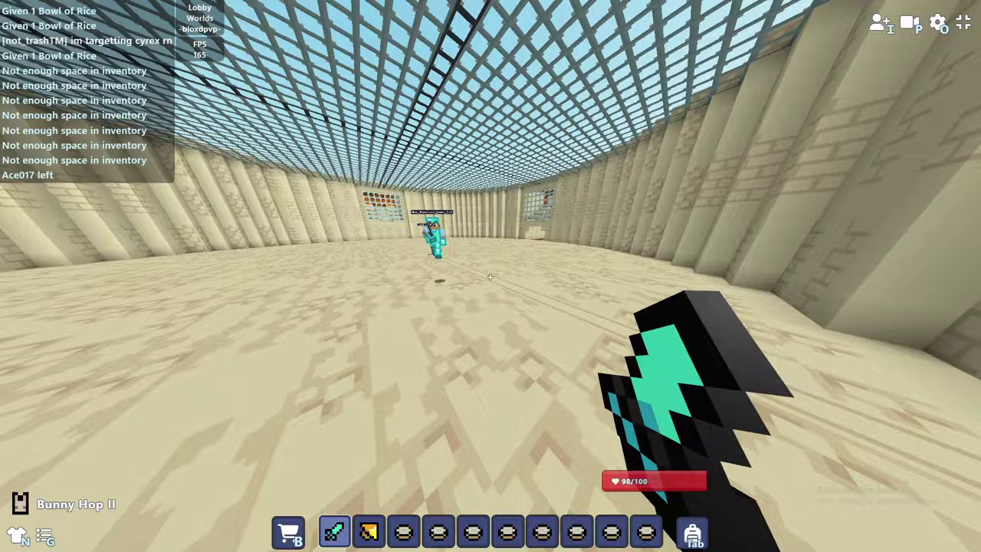
key("w")
left_click(491, 276)
Step: Retreat along the arena wall and switch to the Bowl of Rice in slot 3
key("w")
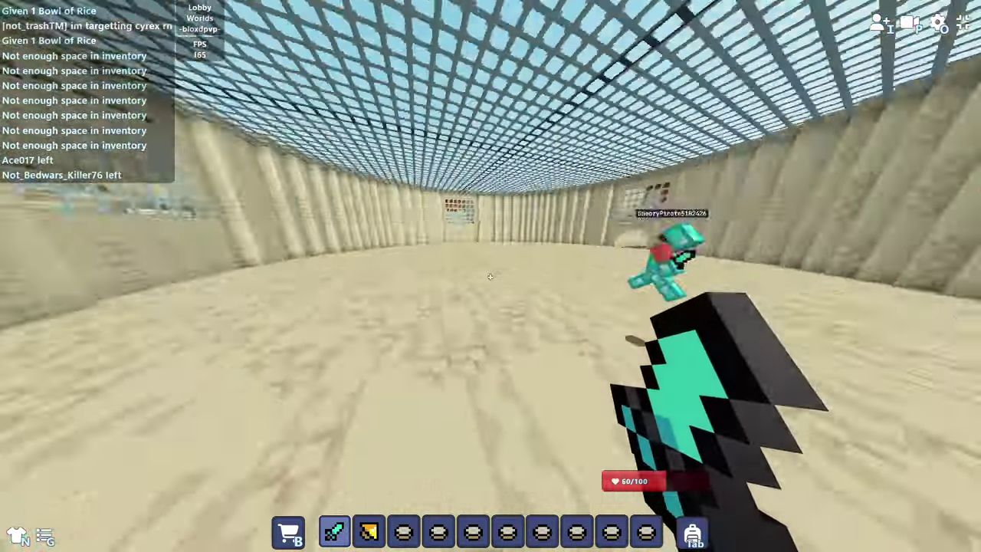
key("space")
key("w")
key("space")
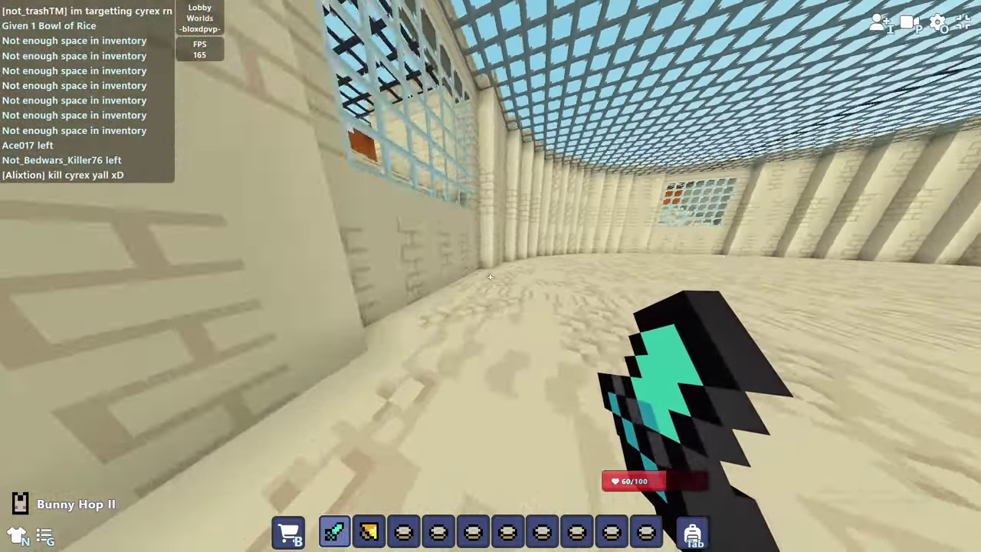
key("3")
key("e")
key("e")
key("w")
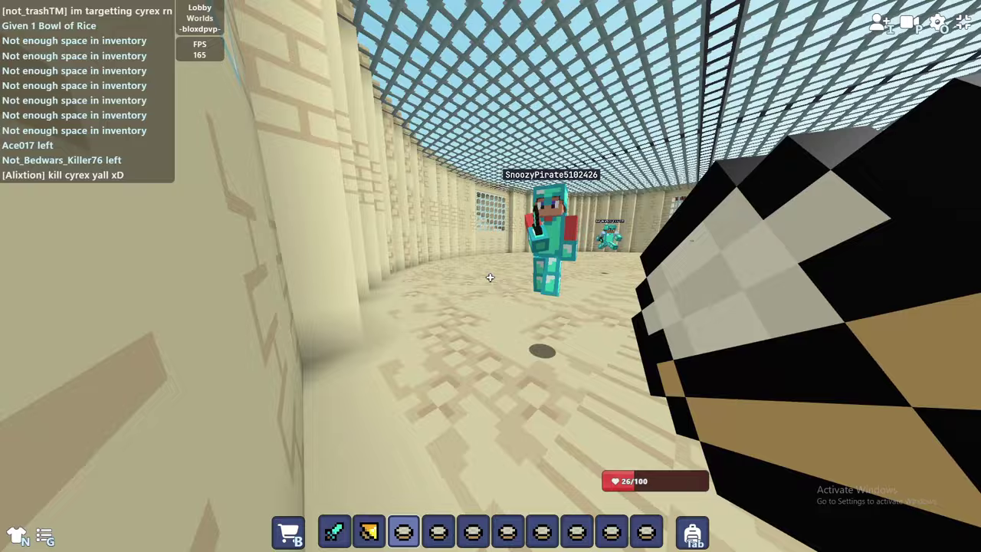
Step: Restock and eat Bowls of Rice to heal, then walk down the exit corridor
key("e")
key("e")
right_click(490, 277)
key("e")
left_click(377, 427)
key("e")
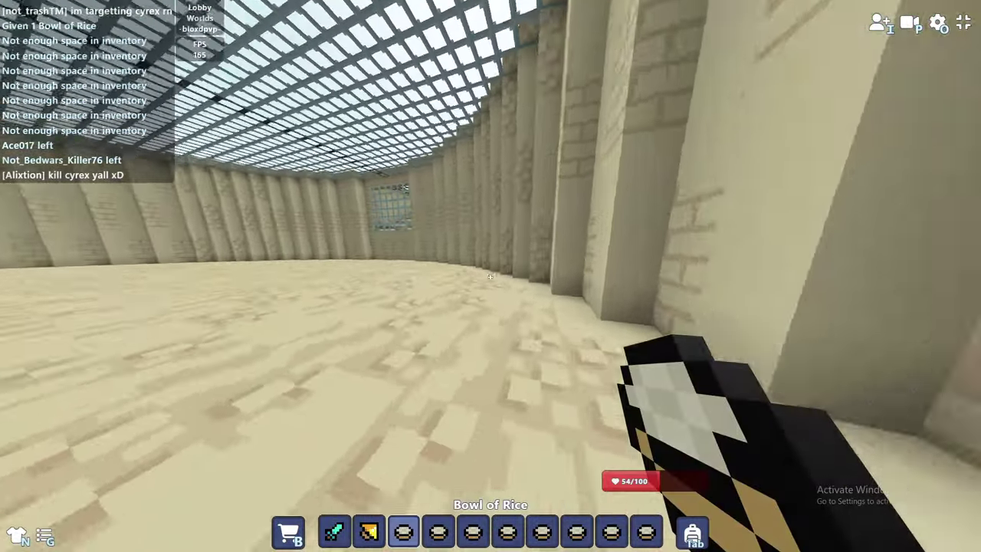
right_click(490, 277)
key("w")
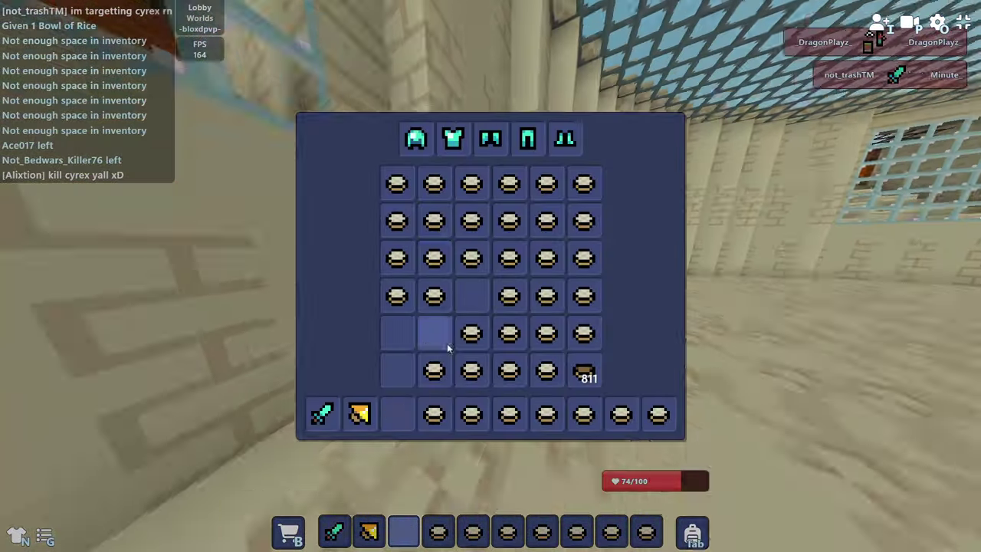
key("e")
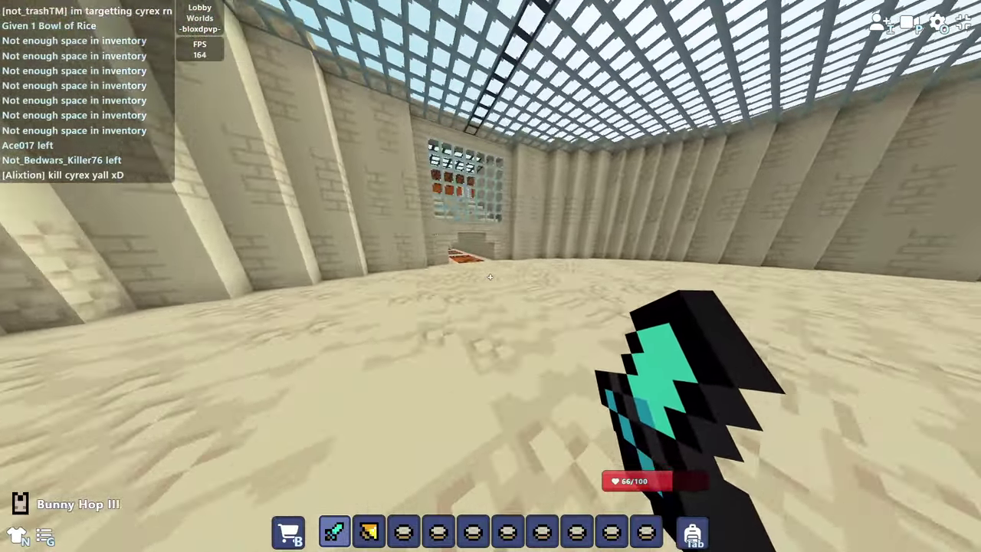
key("w")
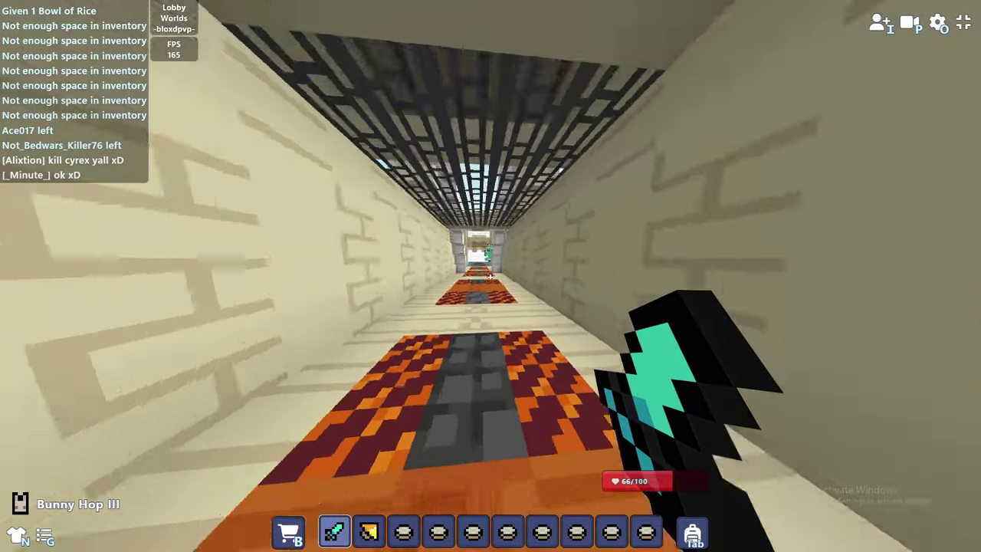
Step: Cross the bridge onto the water plain, facing the other player with food selected
key("w")
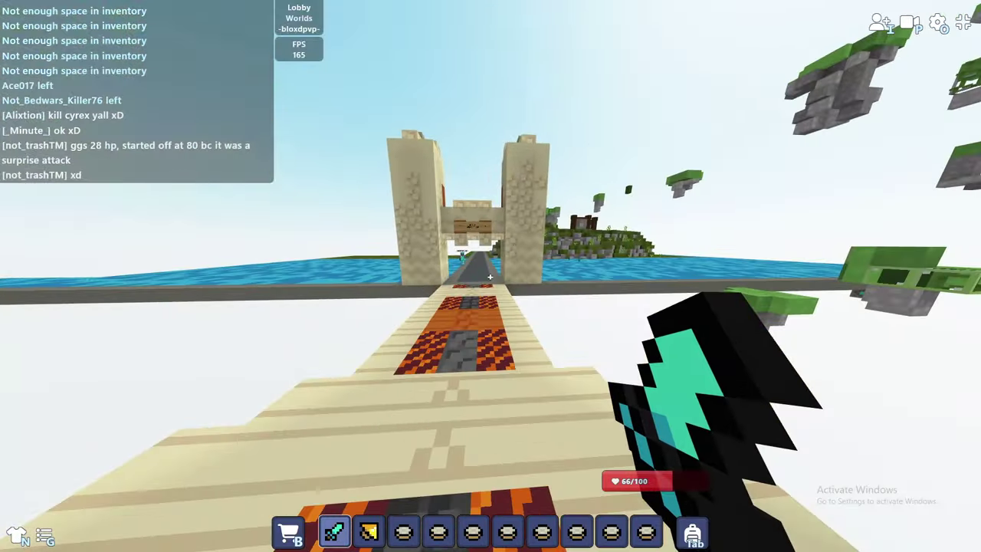
key("w")
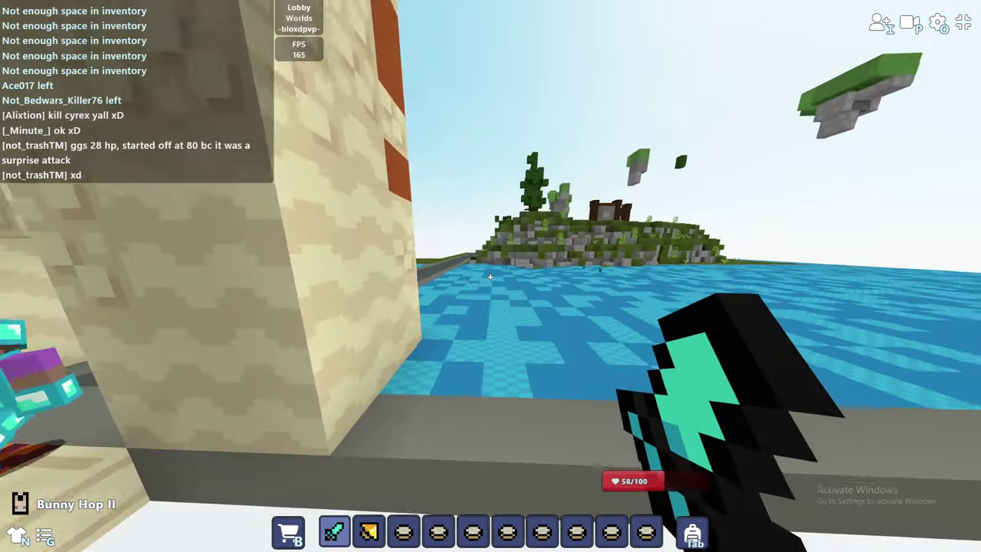
key("w")
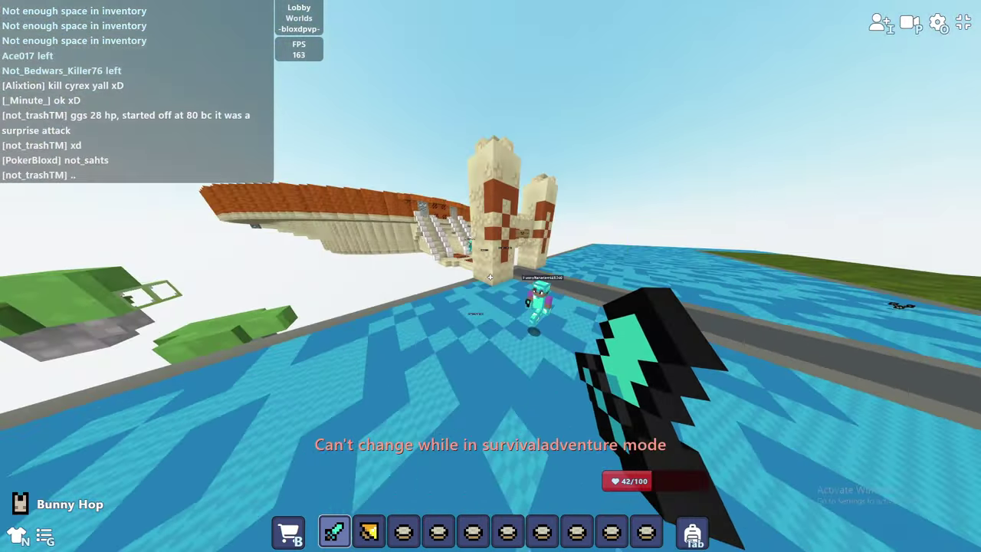
key("1")
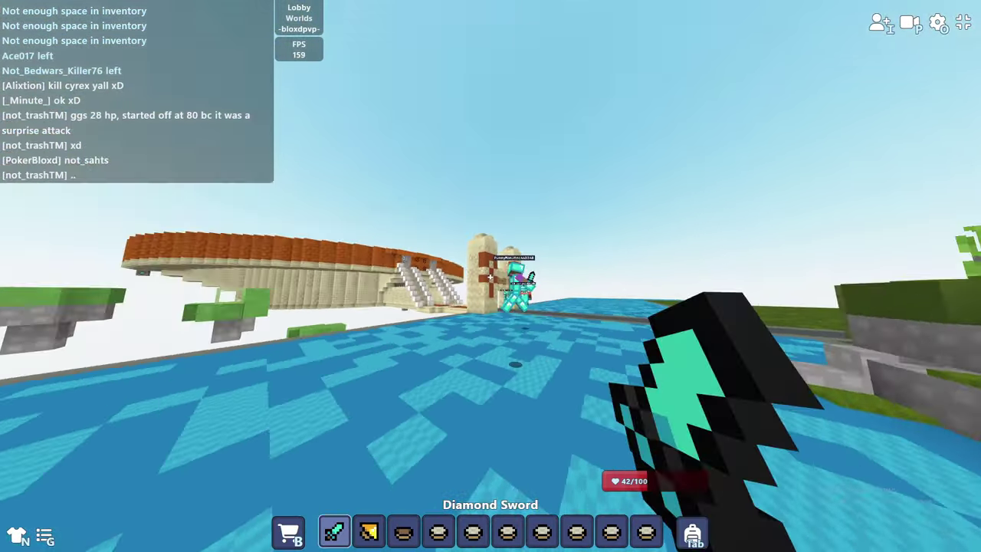
key("4")
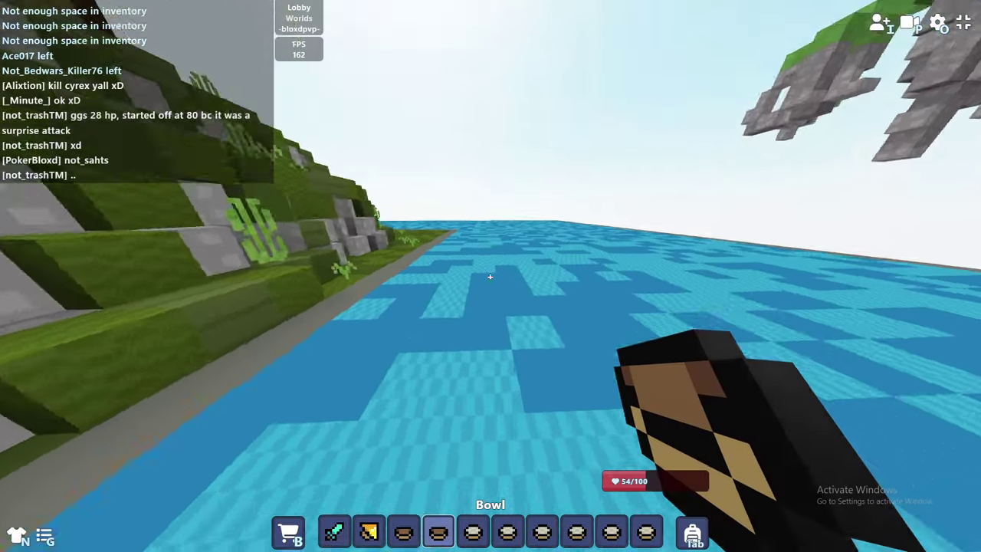
Step: Eat two Bowls of Rice while checking the inventory
key("e")
key("e")
right_click(491, 276)
key("e")
key("e")
key("e")
key("e")
right_click(490, 276)
key("e")
key("e")
Step: Eat two more Bowls of Rice to heal after the water-side skirmish
right_click(491, 276)
key("e")
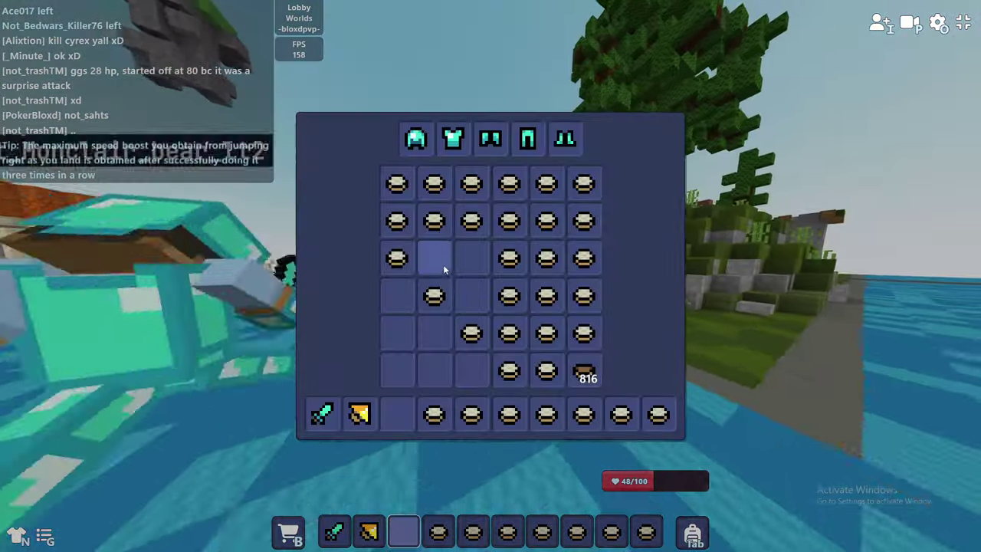
key("e")
right_click(490, 276)
key("e")
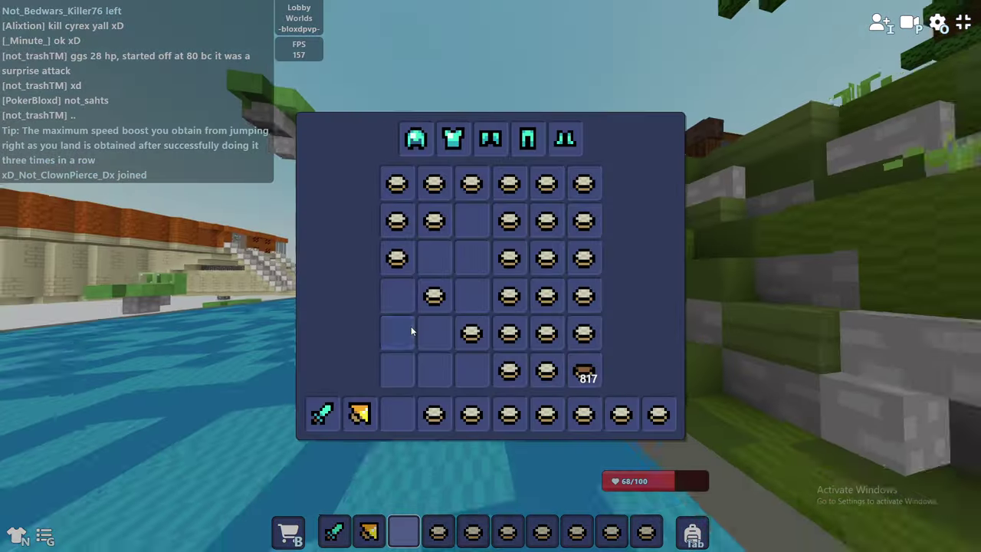
key("e")
Step: Switch back to the Diamond Sword and walk the road toward the lobby
key("1")
key("3")
key("1")
key("e")
key("e")
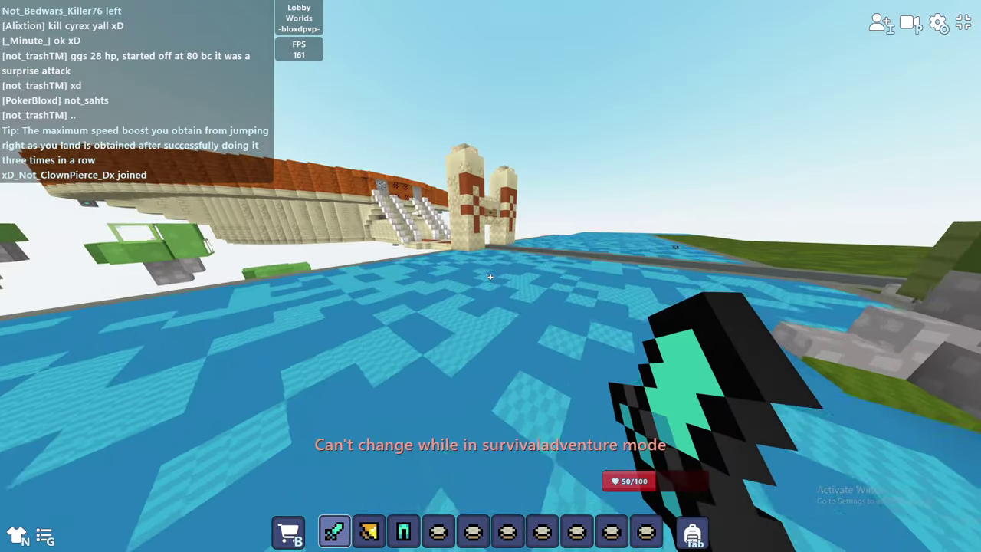
key("e")
key("e")
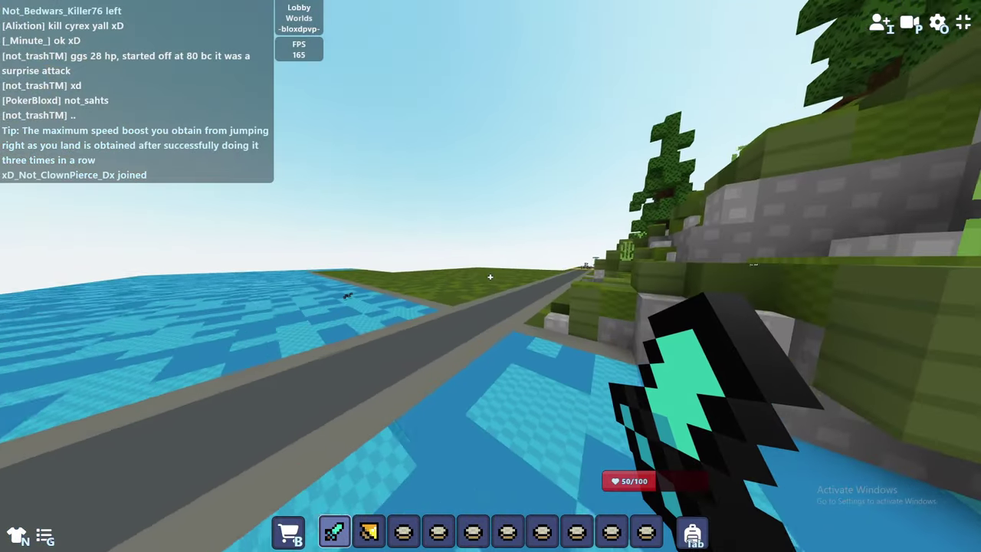
key("2")
key("1")
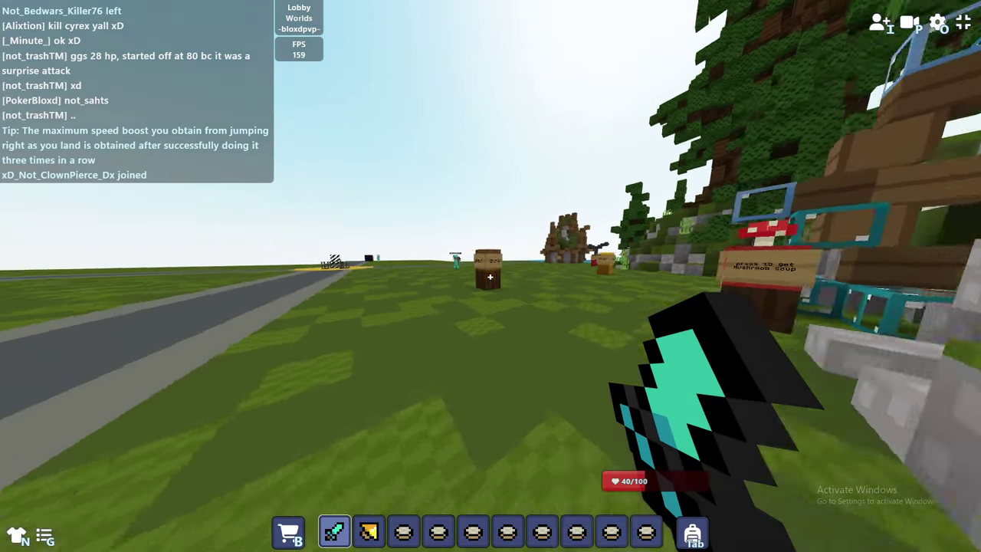
Step: Collect a Bowl of Rice from the dispenser block and check the inventory
left_click(491, 276)
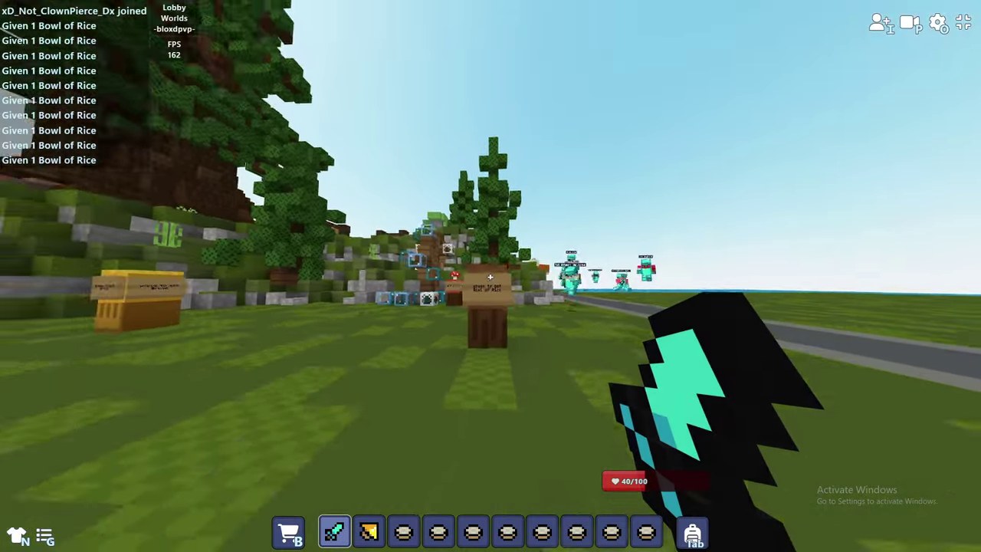
key("3")
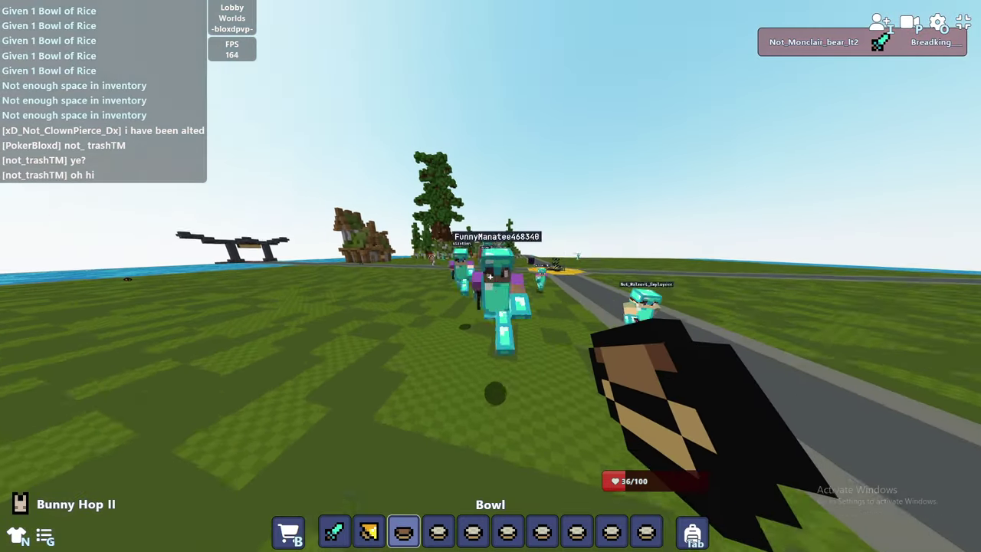
key("e")
key("e")
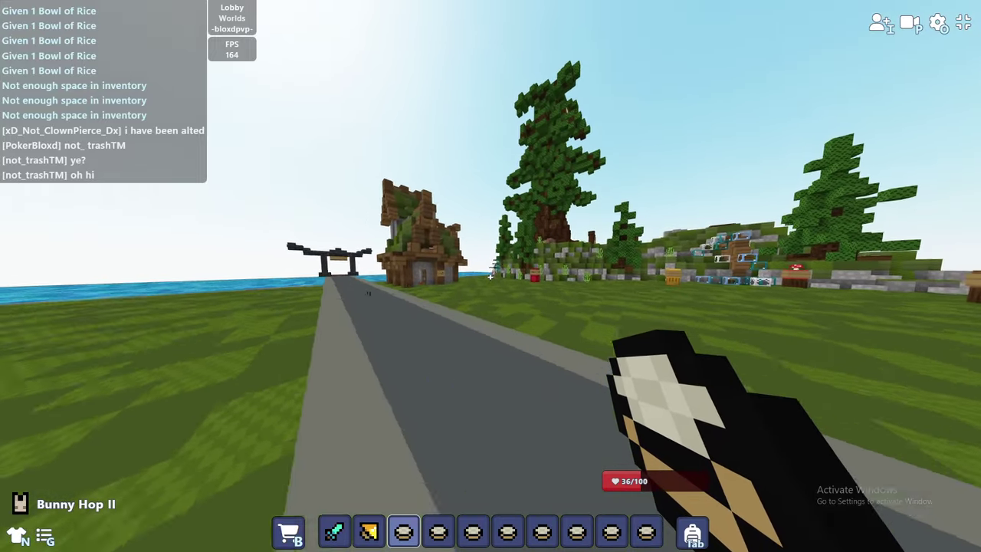
Step: Attack nearby players twice with the Diamond Sword
key("1")
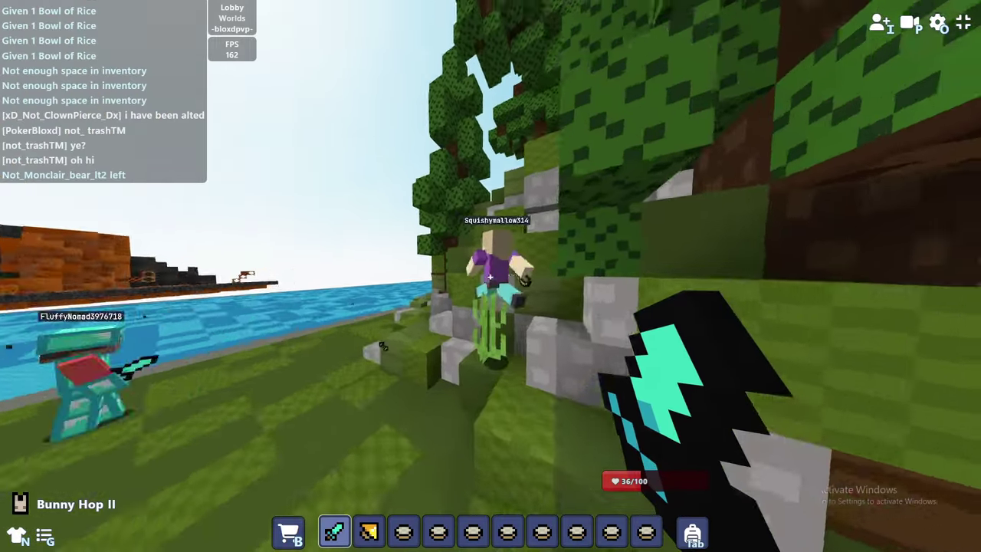
left_click(490, 276)
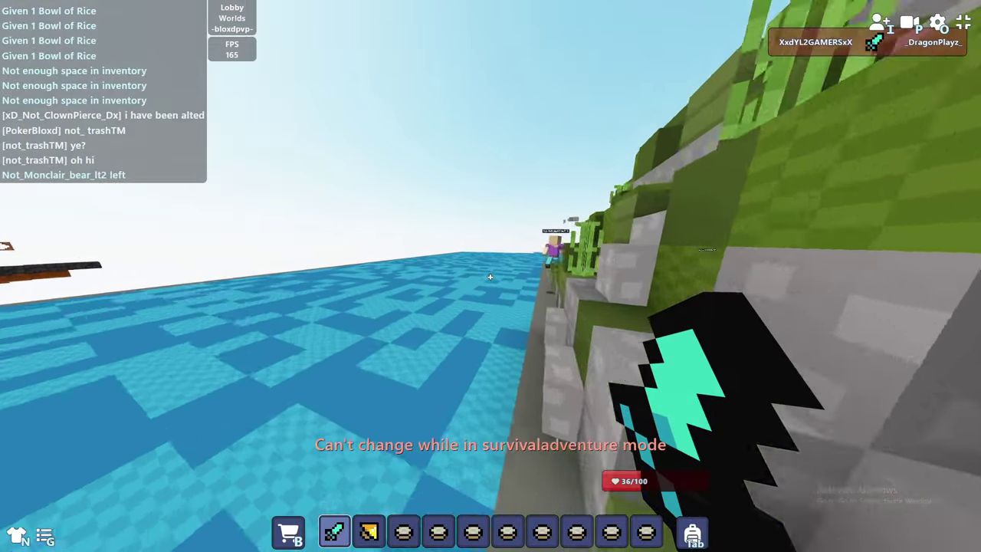
left_click(491, 276)
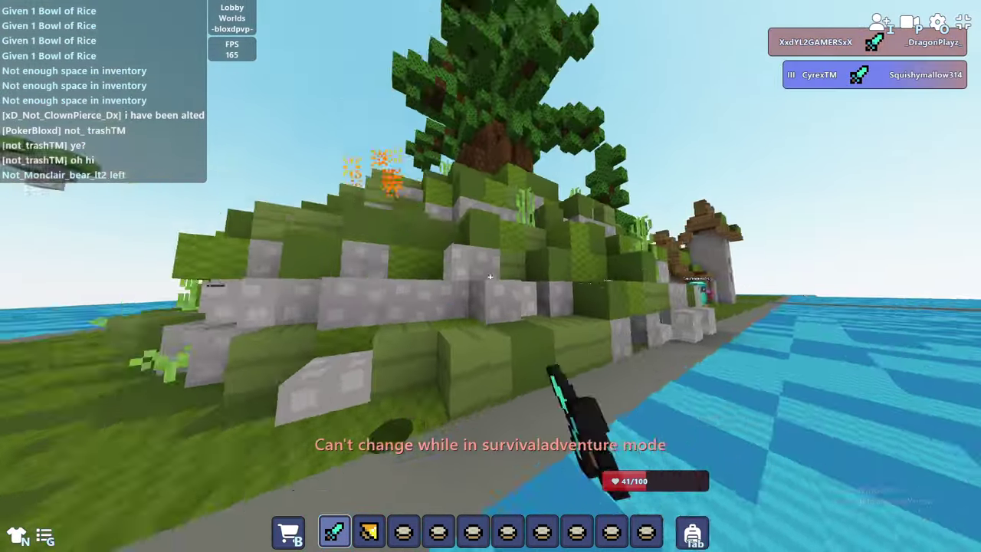
key("2")
key("1")
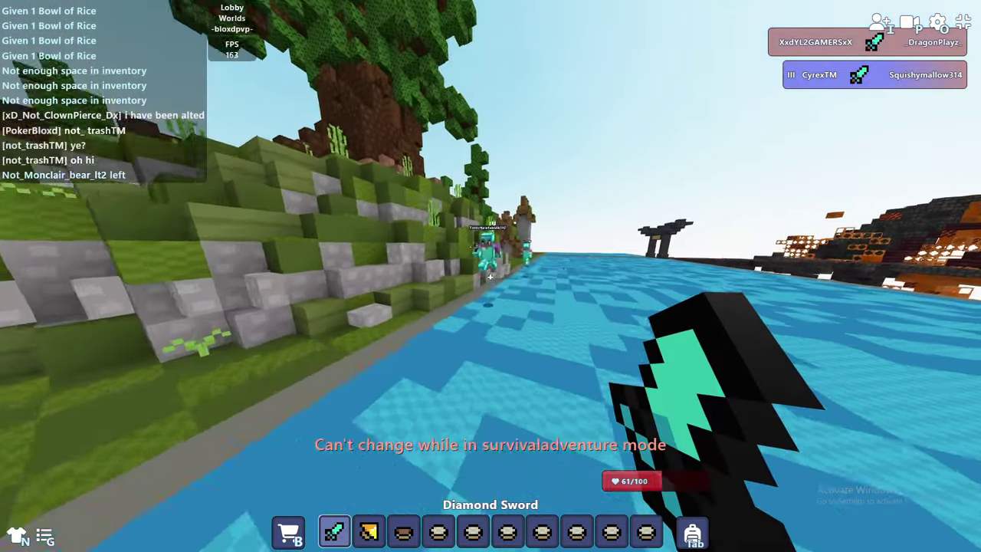
Step: Move a Bowl of Rice into the hotbar, eat it, and refill the slot
key("e")
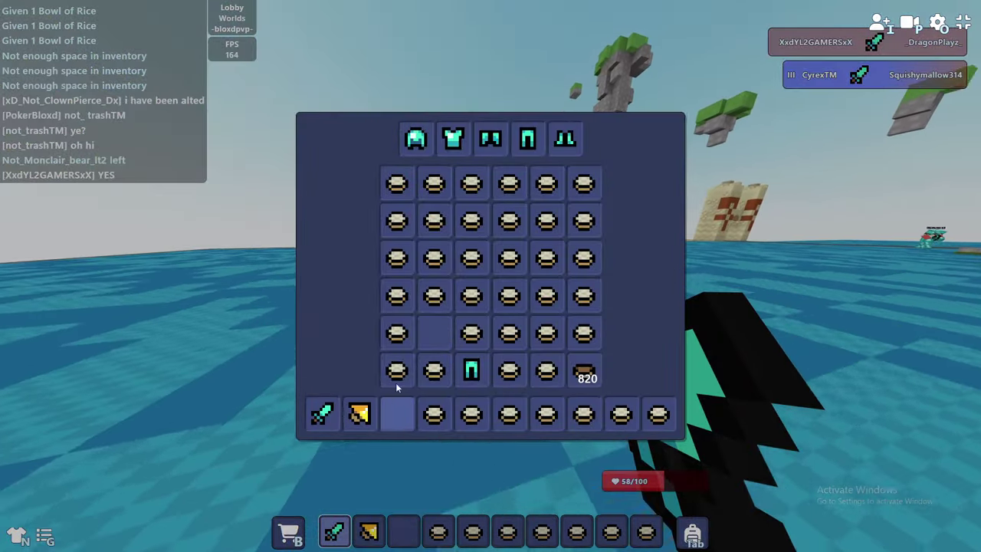
left_click(396, 372, "shift")
key("e")
key("3")
left_click(491, 276)
key("e")
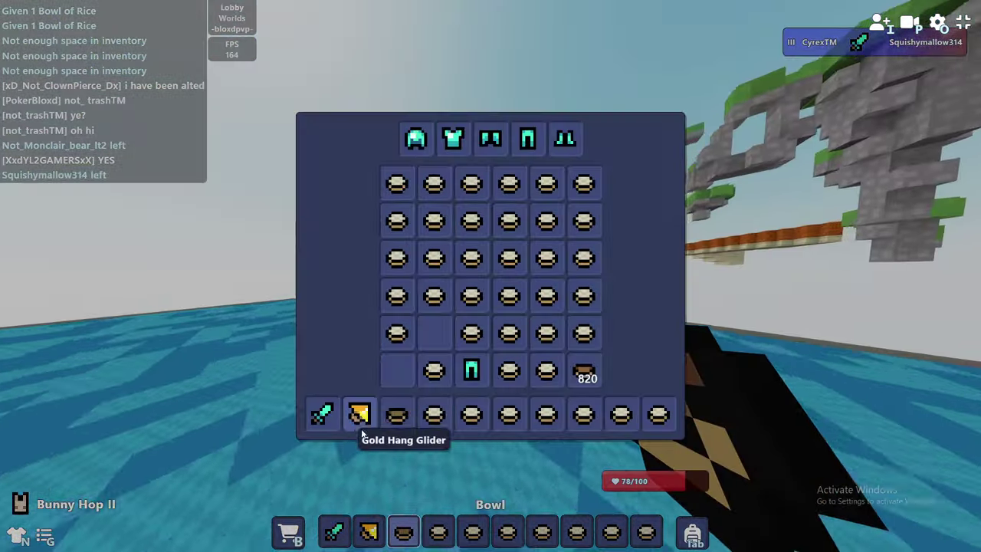
left_click(407, 413, "shift")
key("e")
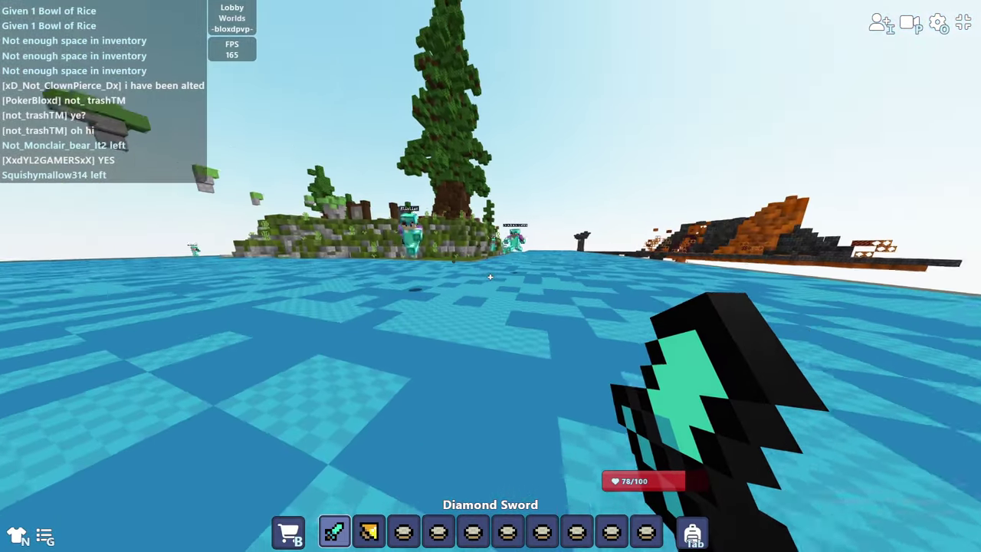
Step: Hit a nearby player, then eat another bowl and refill the food slot
key("space")
left_click(491, 277)
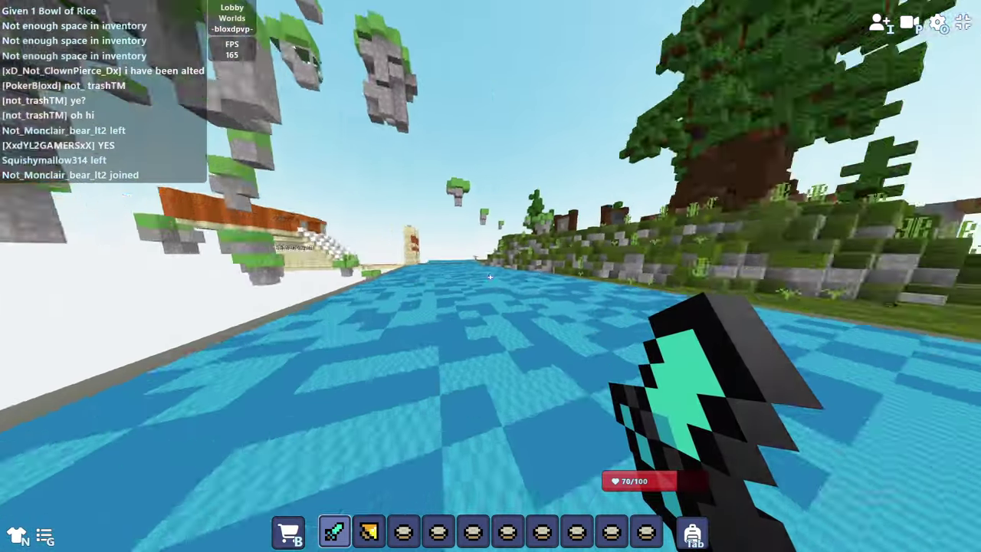
key("3")
left_click(491, 276)
key("e")
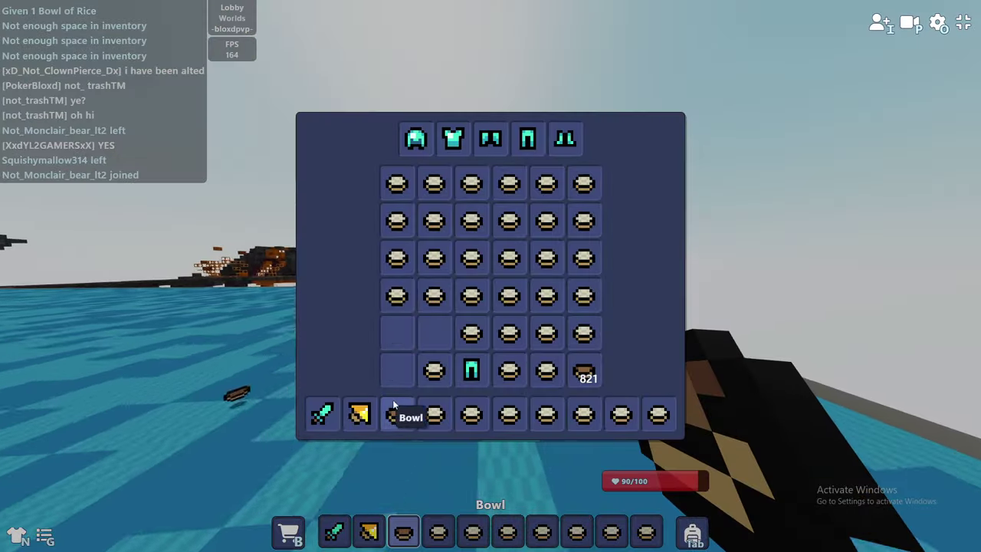
left_click(407, 414, "shift")
key("e")
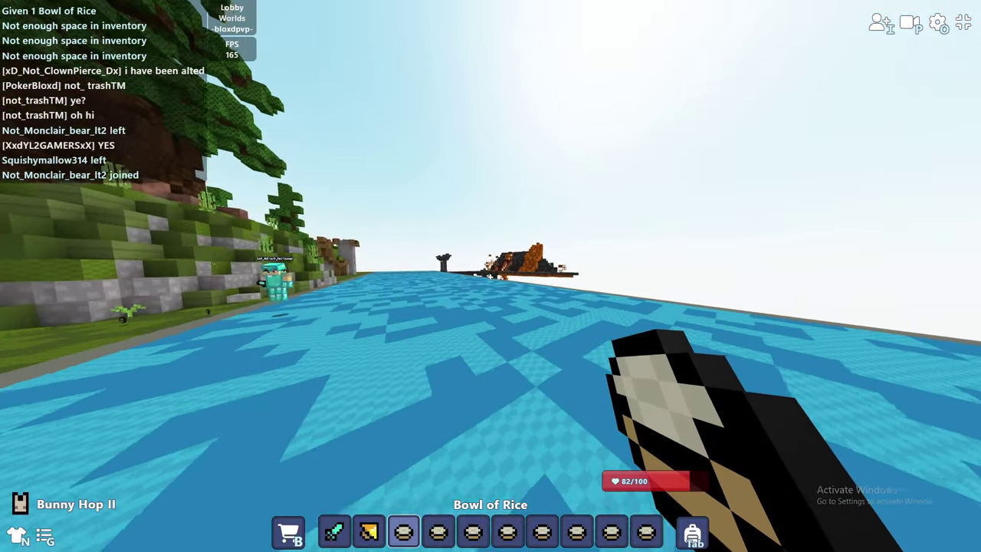
Step: Eat two more Bowls of Rice mid-fight, refilling the hotbar slot after each
key("space")
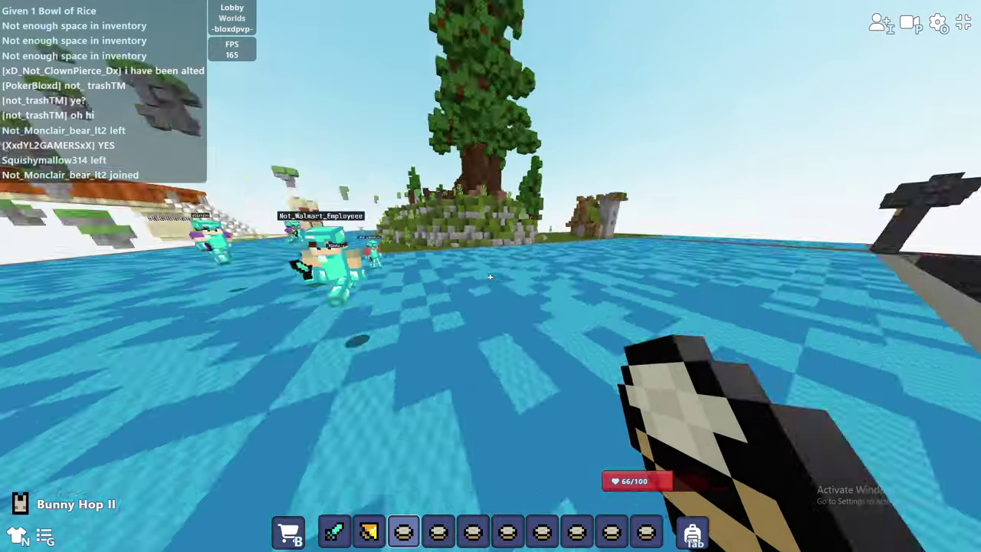
left_click(491, 276)
key("e")
left_click(395, 424, "shift")
key("e")
left_click(491, 276)
key("e")
left_click(403, 407, "shift")
key("e")
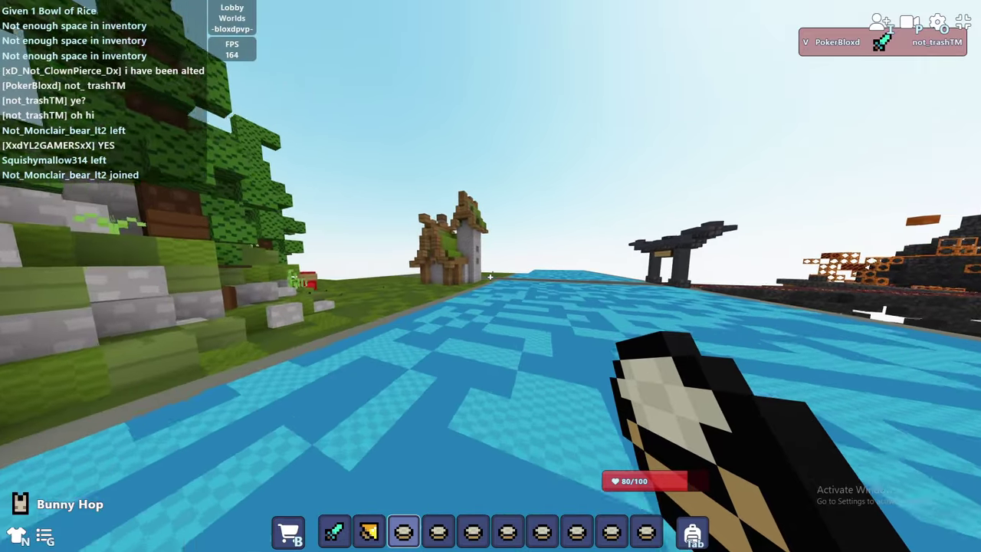
Step: Walk past the water-side house and collect rice from the rice block until inventory fills
key("w")
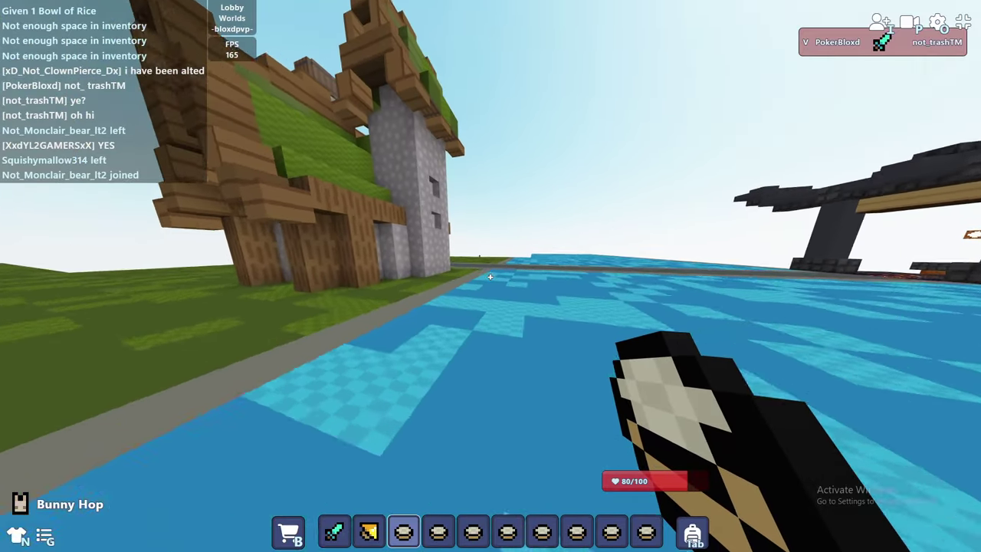
key("w")
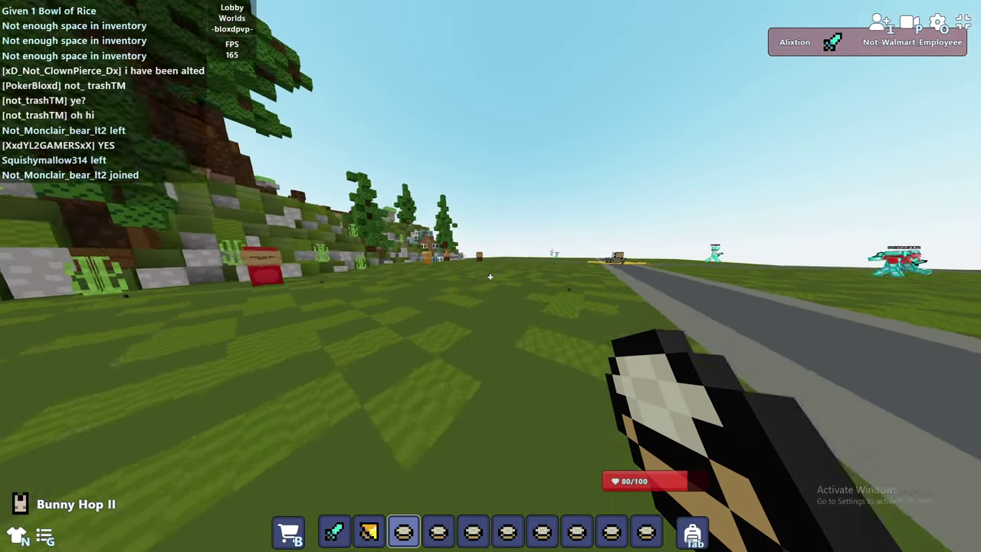
key("1")
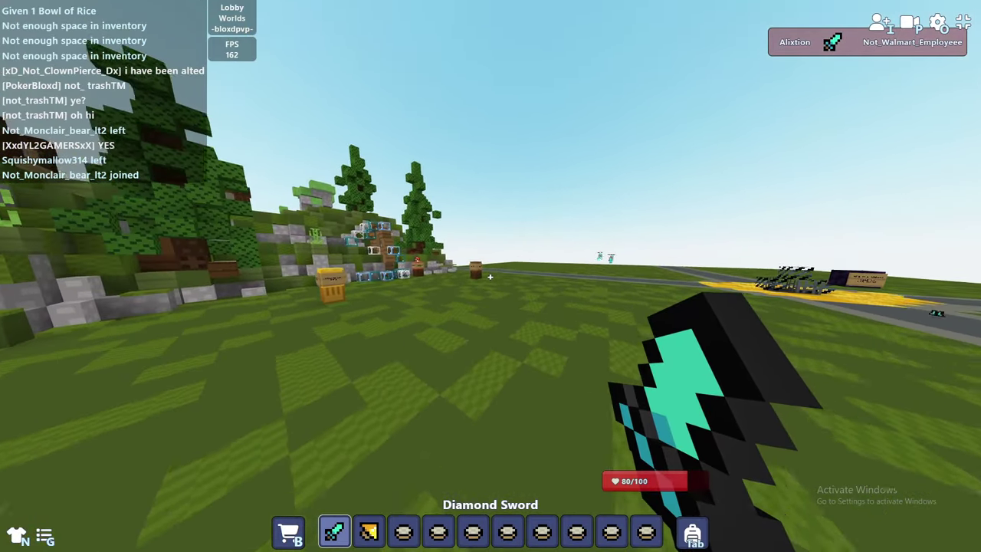
key("w")
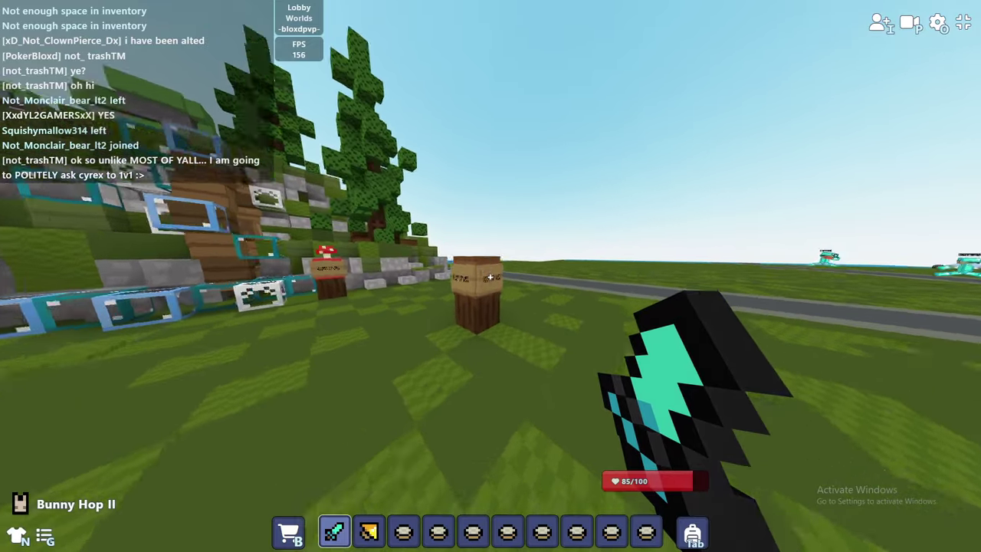
left_click(490, 276)
left_click(489, 276)
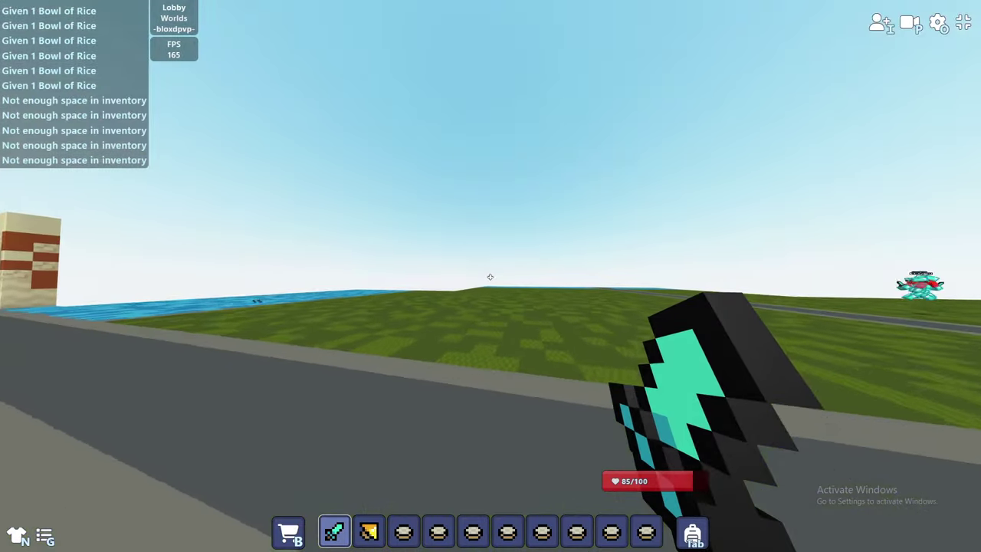
Step: Read the chat history, then hop onto the water area with sword drawn
key("slash")
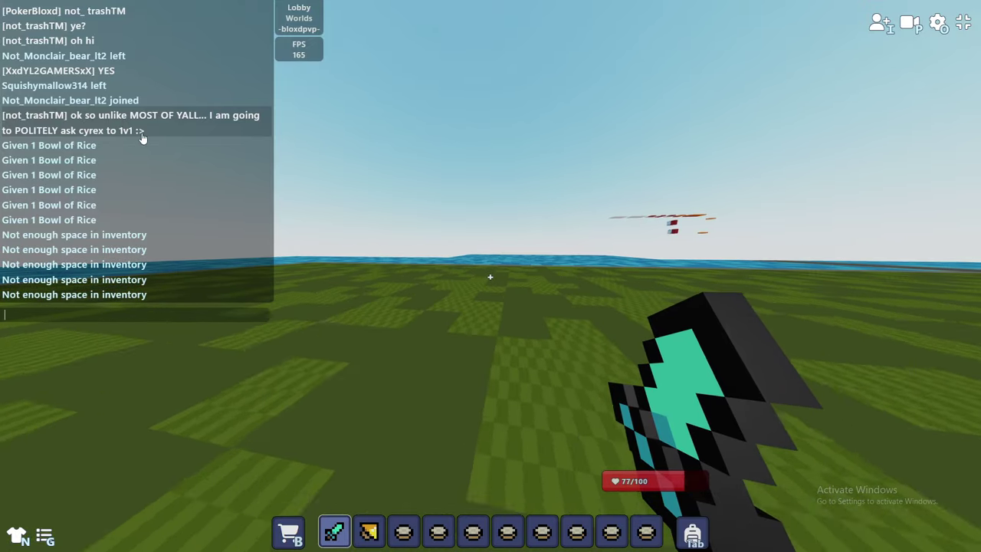
key("Escape")
key("space")
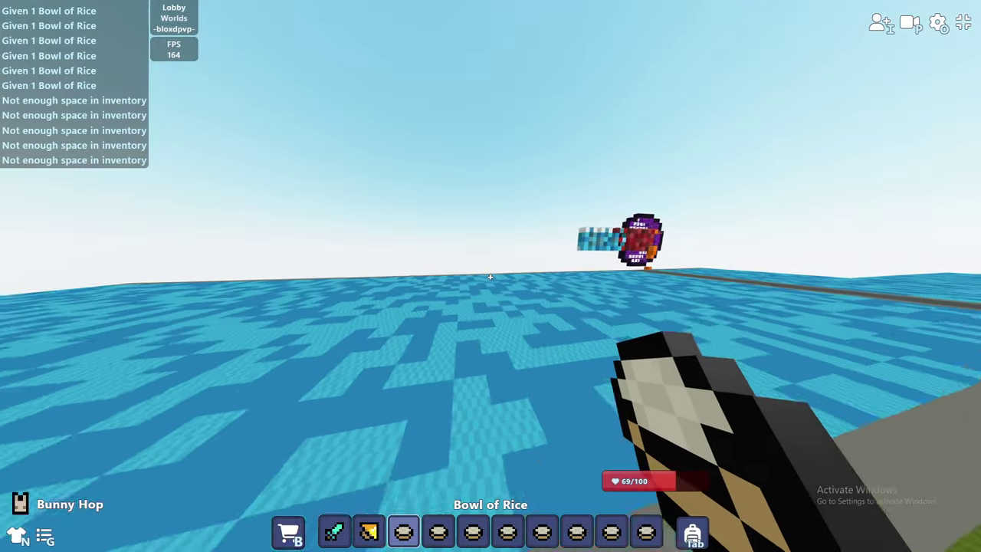
key("1")
key("e")
key("e")
Step: Put a Bowl of Rice into the empty hotbar slot and hold it
key("3")
key("e")
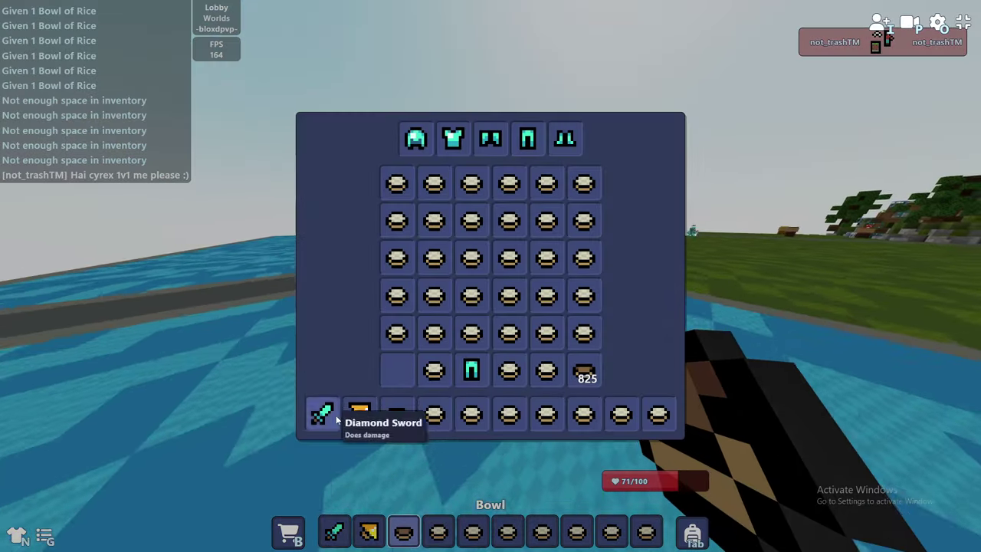
key("e")
key("e")
left_click(396, 414, "shift")
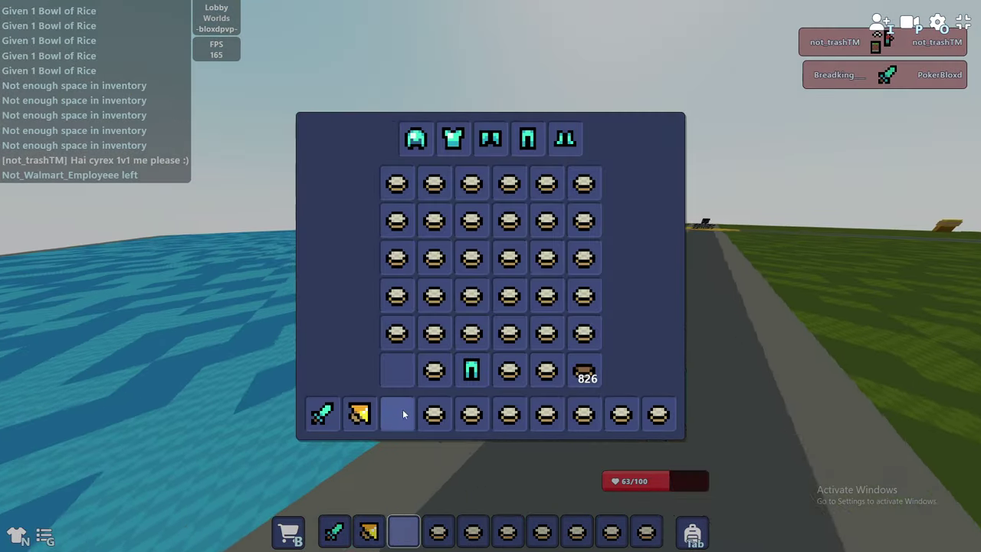
key("e")
key("1")
key("3")
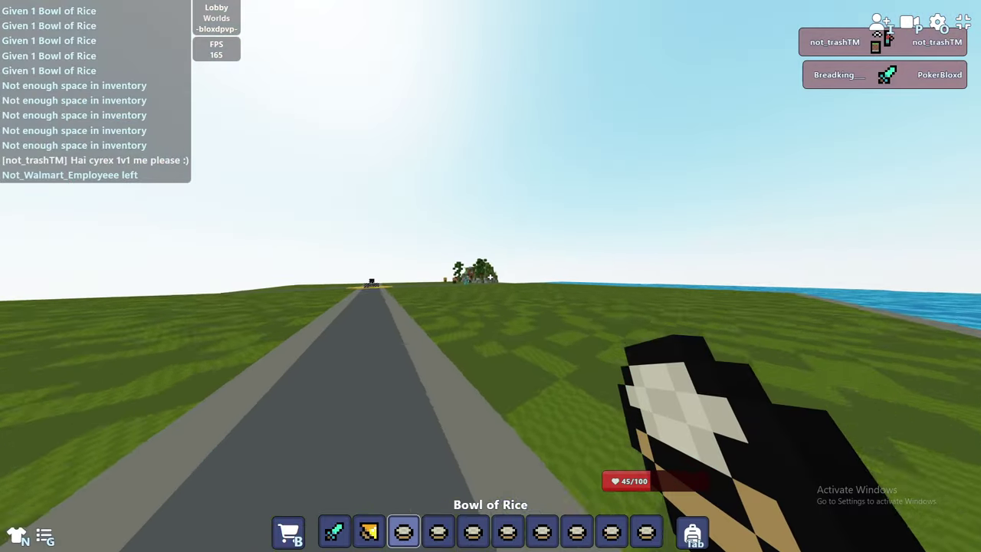
key("e")
key("e")
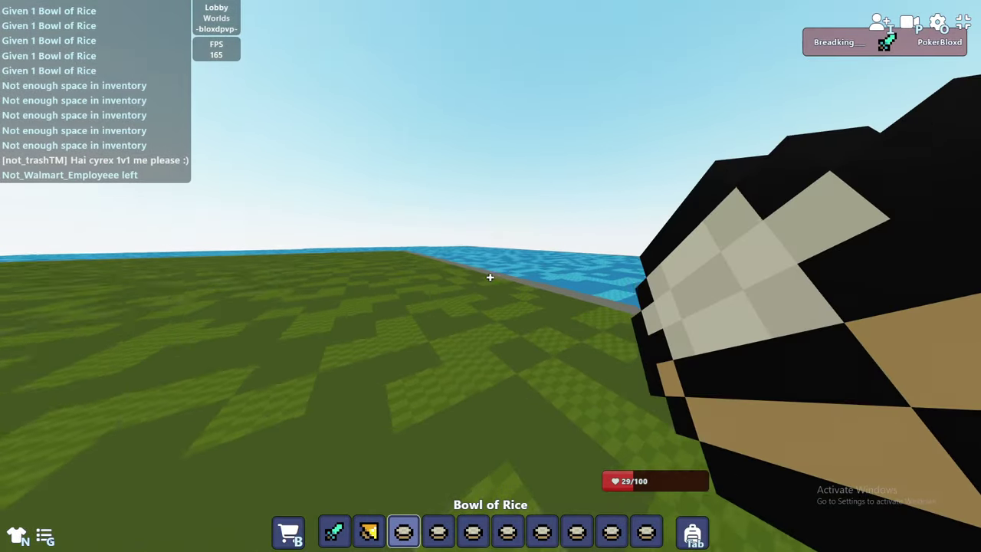
Step: Eat three Bowls of Rice, moving a fresh bowl into the hotbar between them
right_click(491, 276)
key("e")
left_click(433, 372, "shift")
key("e")
right_click(491, 276)
key("e")
key("e")
right_click(490, 276)
Step: Eat another bowl and refill the hotbar with rice from the inventory
key("e")
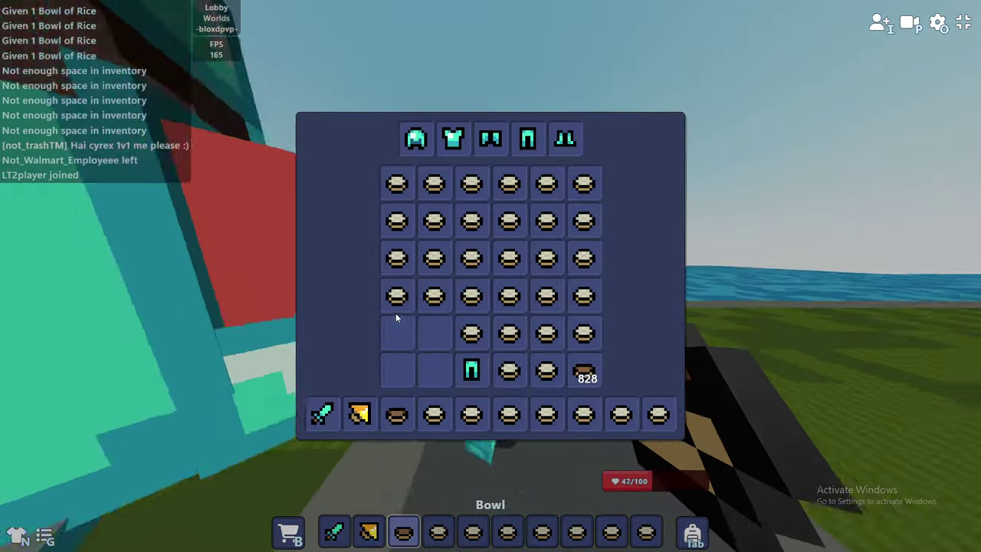
left_click(396, 415, "shift")
key("e")
key("3")
right_click(490, 276)
key("e")
left_click(405, 375, "shift")
key("e")
key("e")
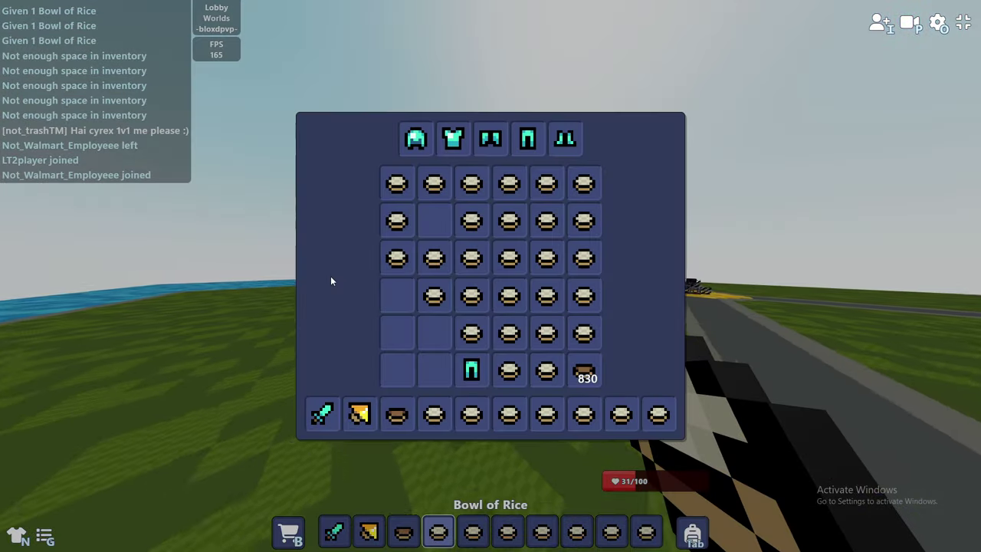
key("e")
Step: Eat rice from hotbar slots 4 and 5, restocking a slot from the grid
key("4")
key("5")
right_click(491, 276)
key("e")
left_click(471, 299, "shift")
key("e")
key("e")
left_click(471, 299, "shift")
key("e")
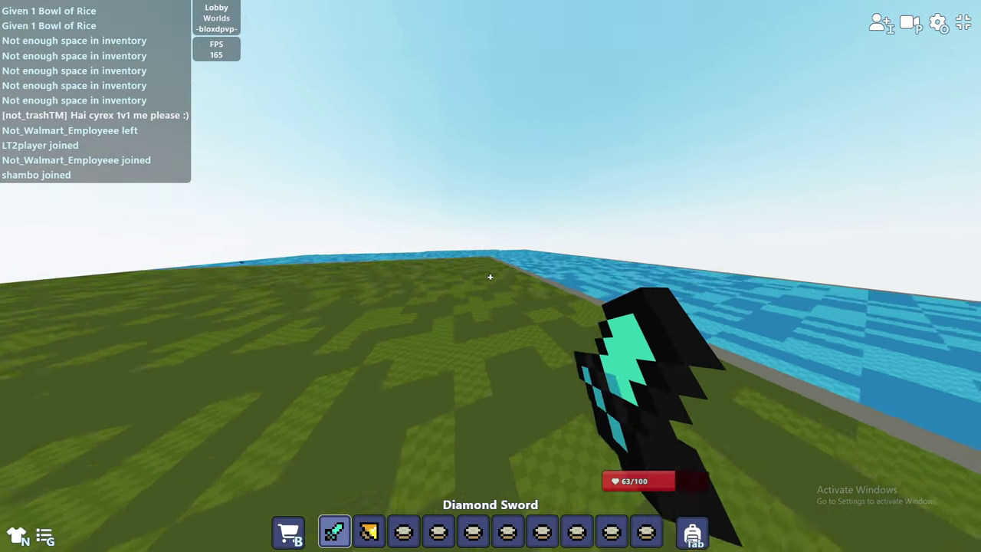
right_click(491, 276)
Step: Keep pulling bowls from the inventory grid and eating them, bringing health to 67
key("e")
left_click(448, 259, "shift")
key("e")
right_click(491, 276)
key("e")
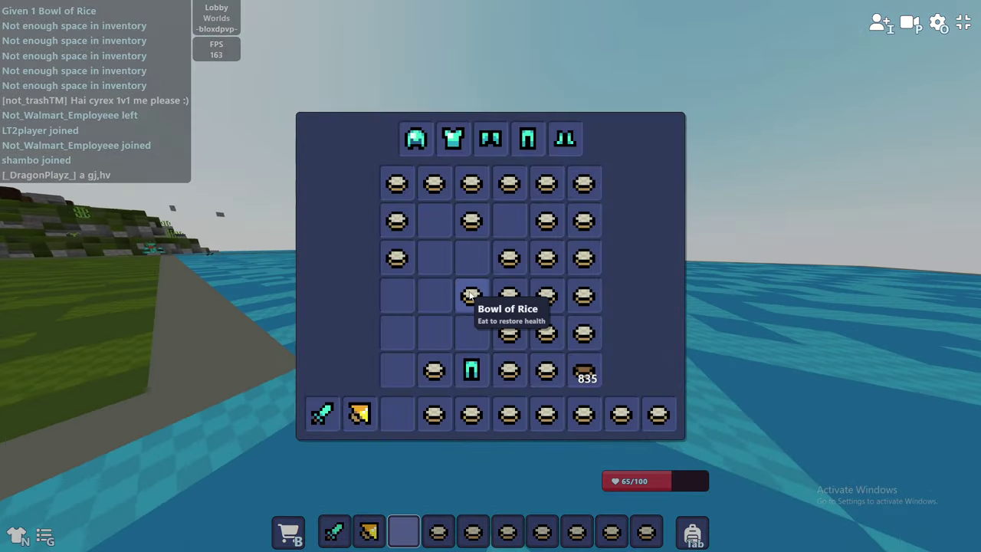
left_click(470, 296, "shift")
key("e")
right_click(491, 276)
key("e")
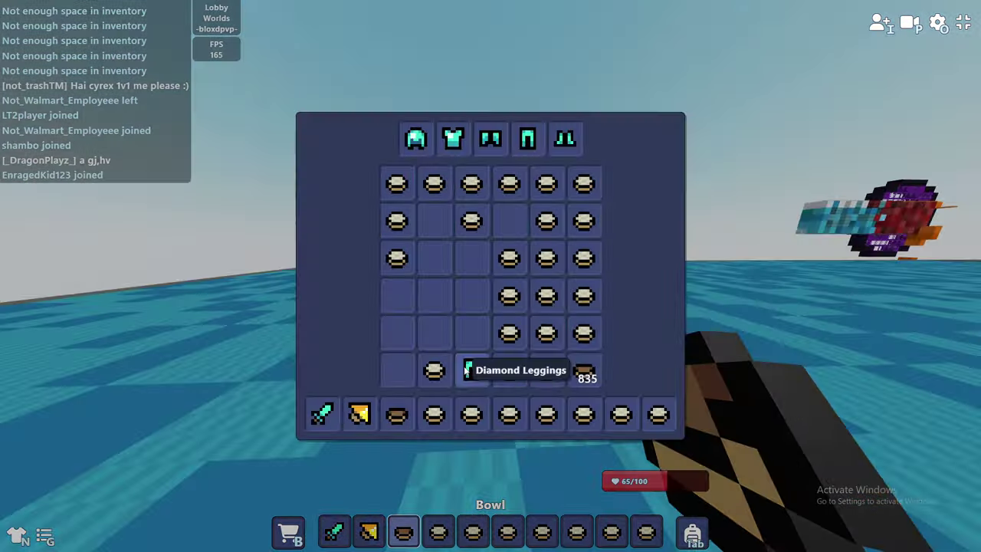
key("e")
right_click(491, 276)
key("e")
key("e")
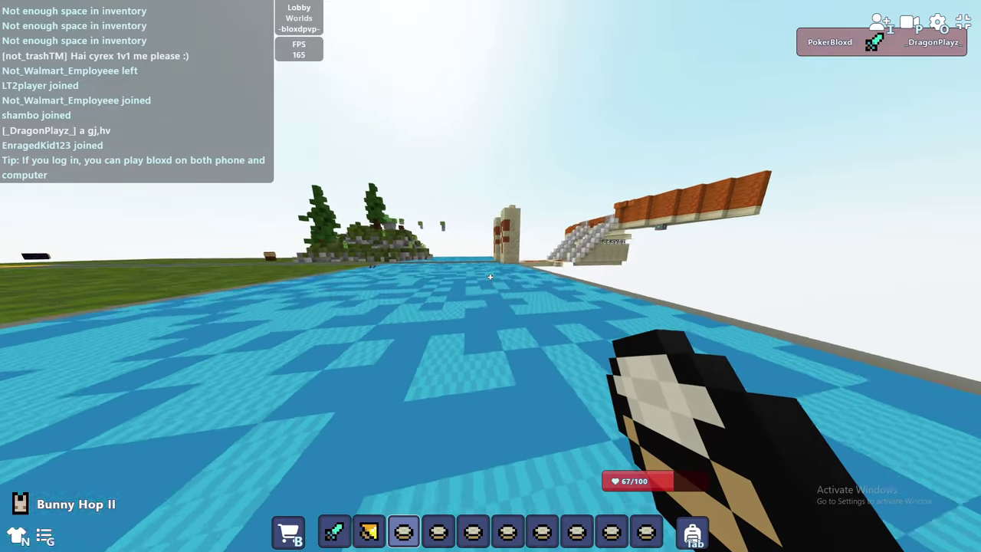
Step: Eat Bowls of Rice to heal from 71 to 100, restocking the hotbar with rice
key("w")
key("e")
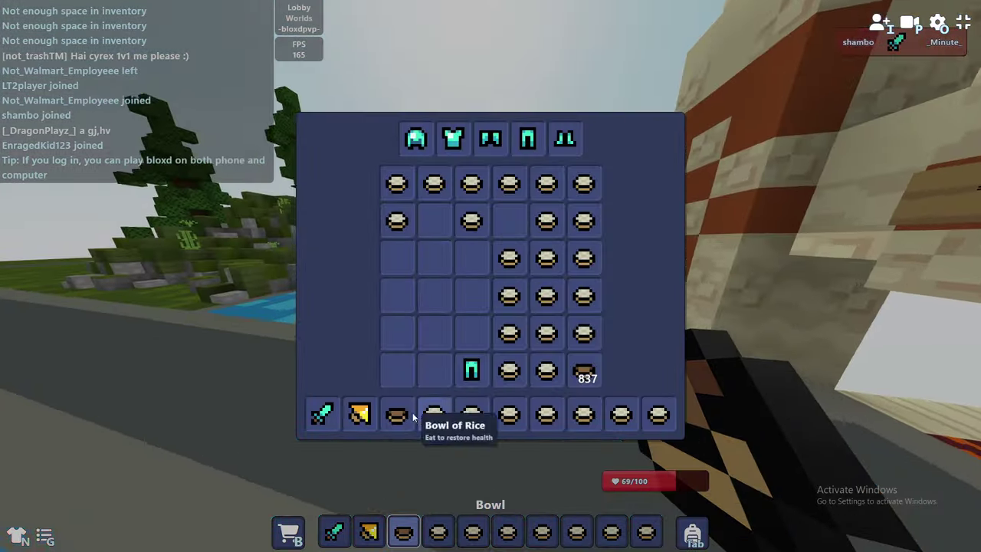
key("e")
right_click(490, 276)
key("1")
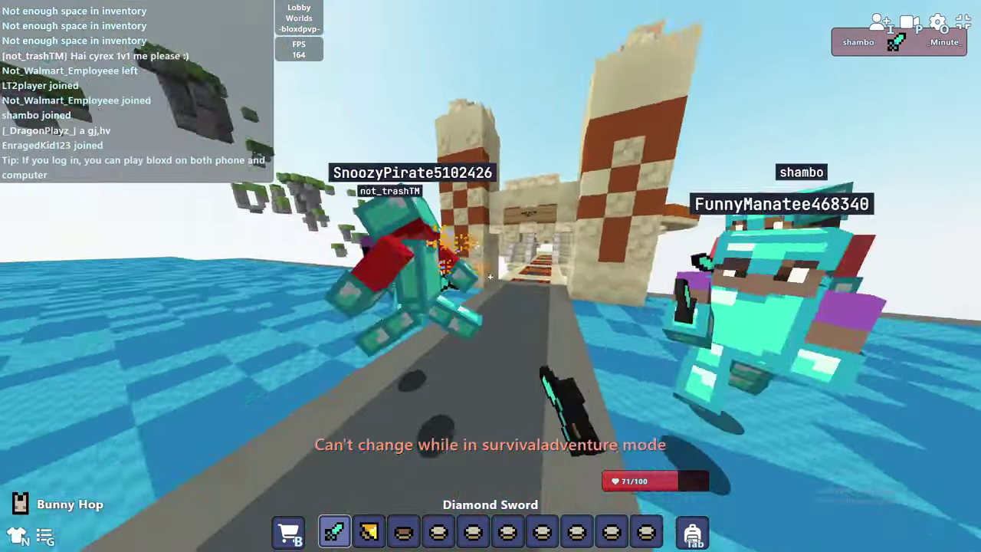
key("e")
key("e")
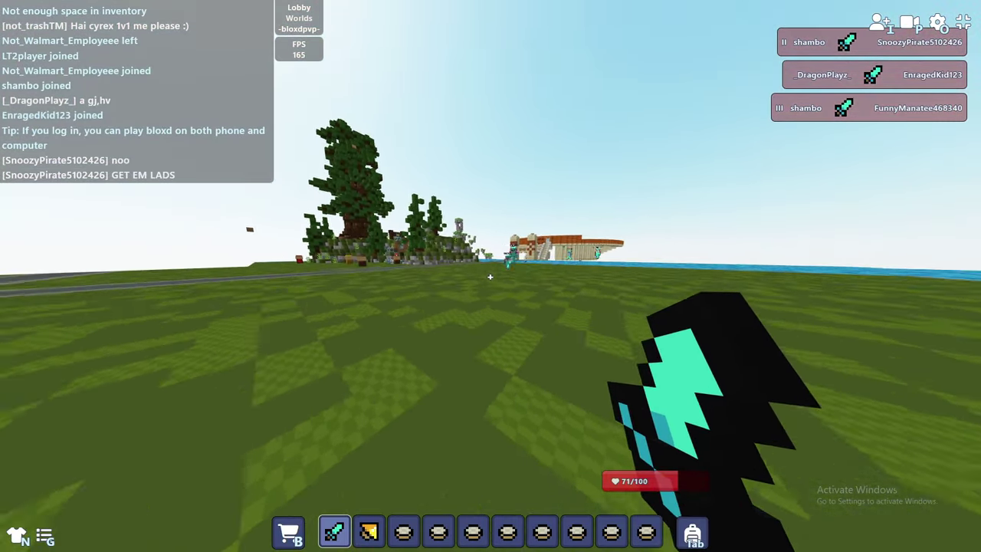
key("3")
right_click(491, 275)
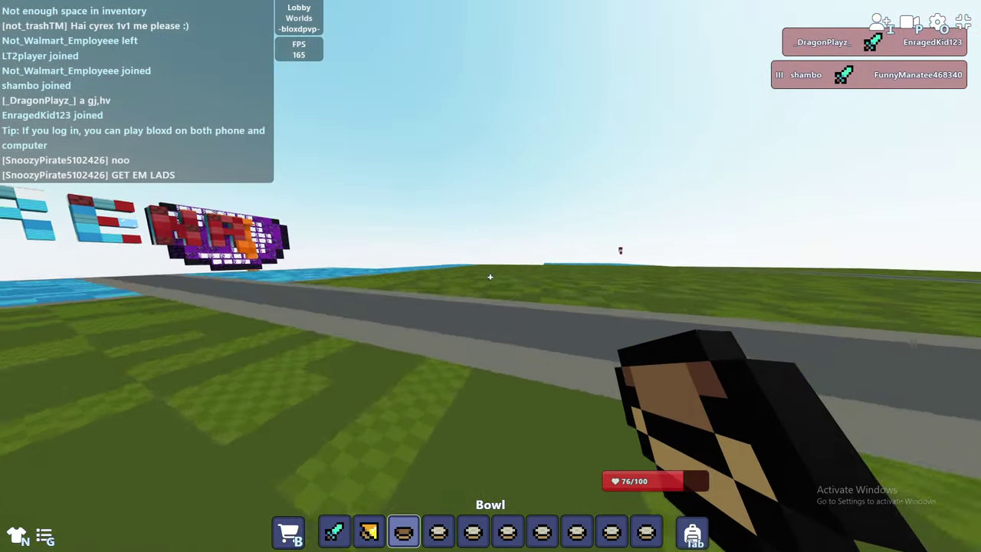
key("e")
left_click(508, 372, "shift")
key("e")
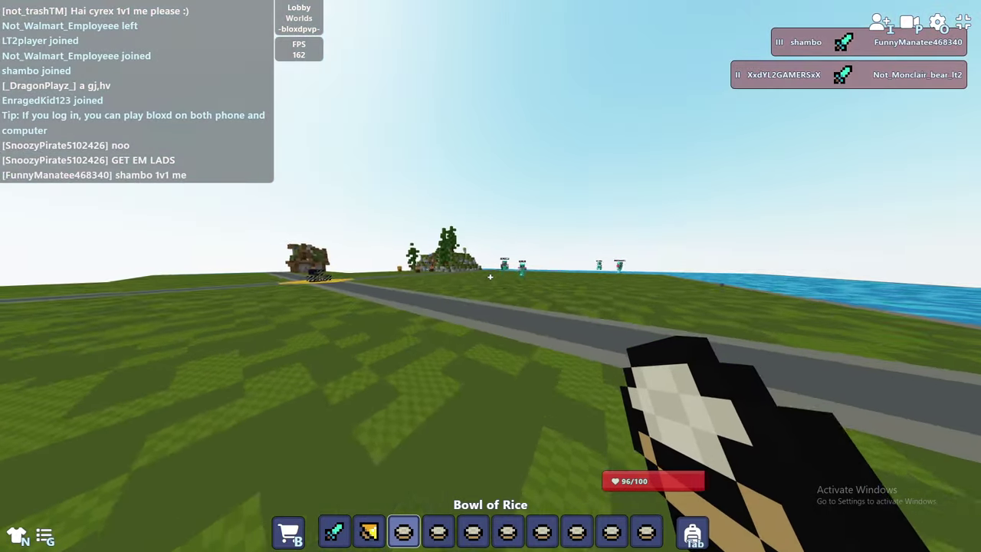
Step: Teleport back to Lobby Spawn from the game menu and hold the Diamond Sword
key("Escape")
left_click(405, 160)
key("1")
Step: Teleport to the arena using the TO ARENA sign and walk in
key("Escape")
key("Escape")
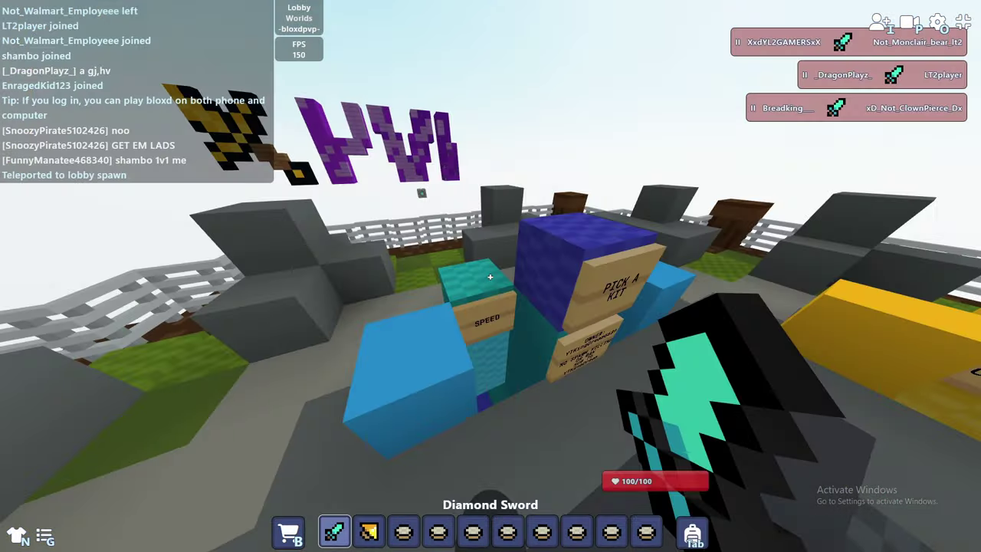
key("w")
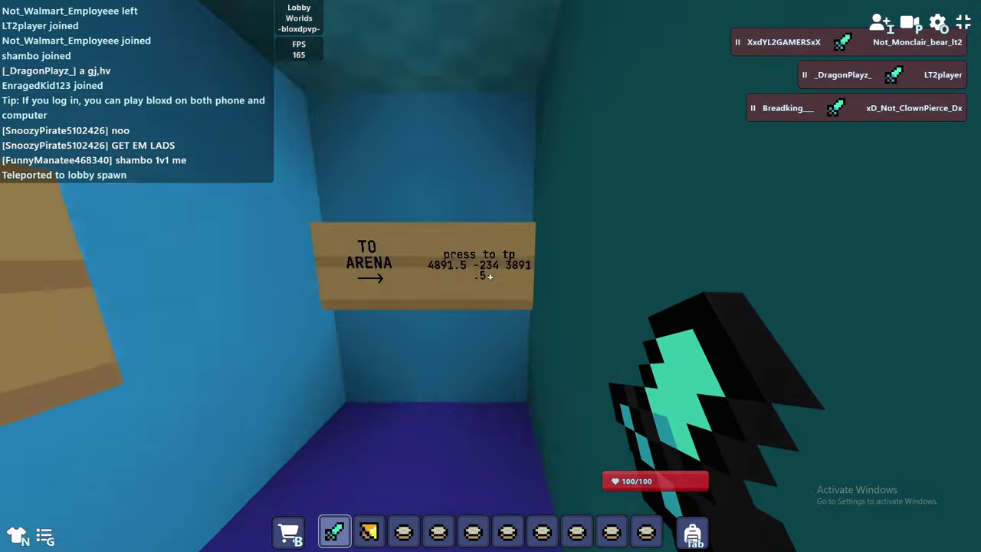
right_click(491, 276)
key("w")
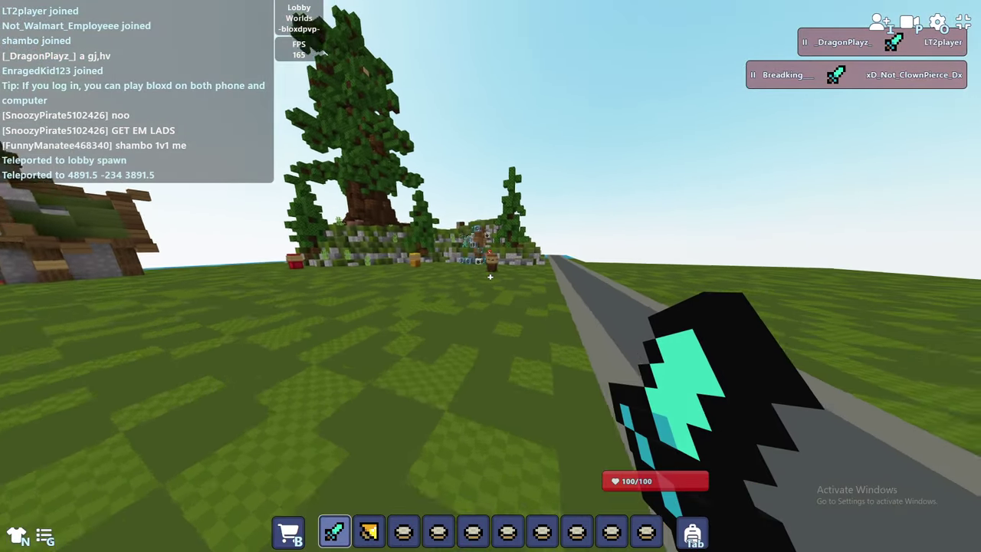
Step: Collect Bowls of Rice from the rice block and confirm the inventory is full
key("w")
key("w")
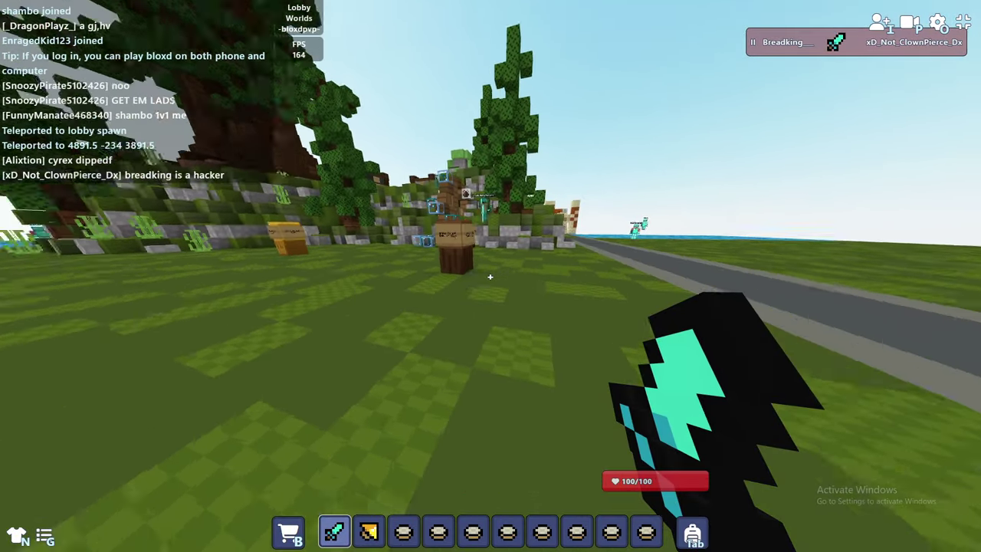
right_click(491, 277)
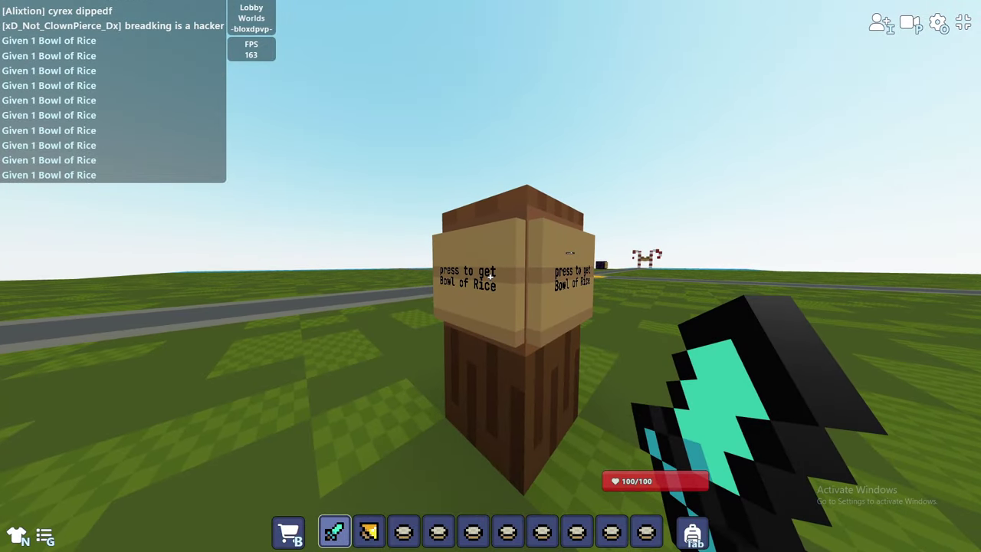
key("e")
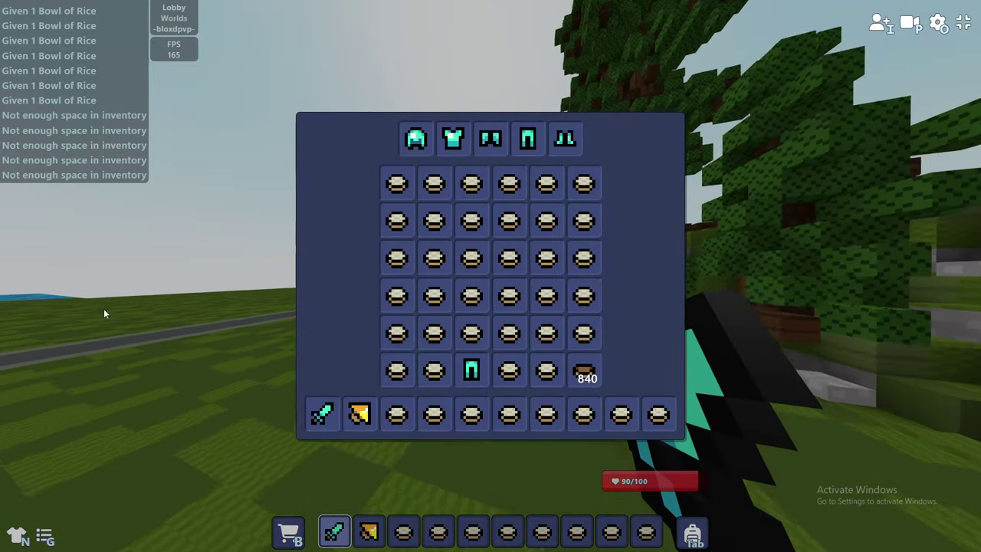
key("e")
key("e")
key("e")
Step: Head toward the house and road with the Diamond Sword drawn
key("w")
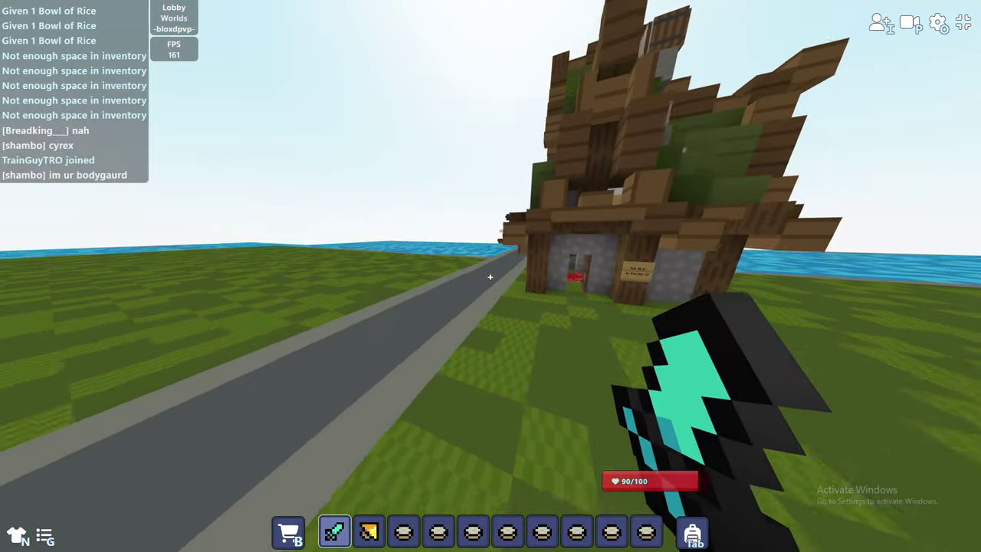
key("1")
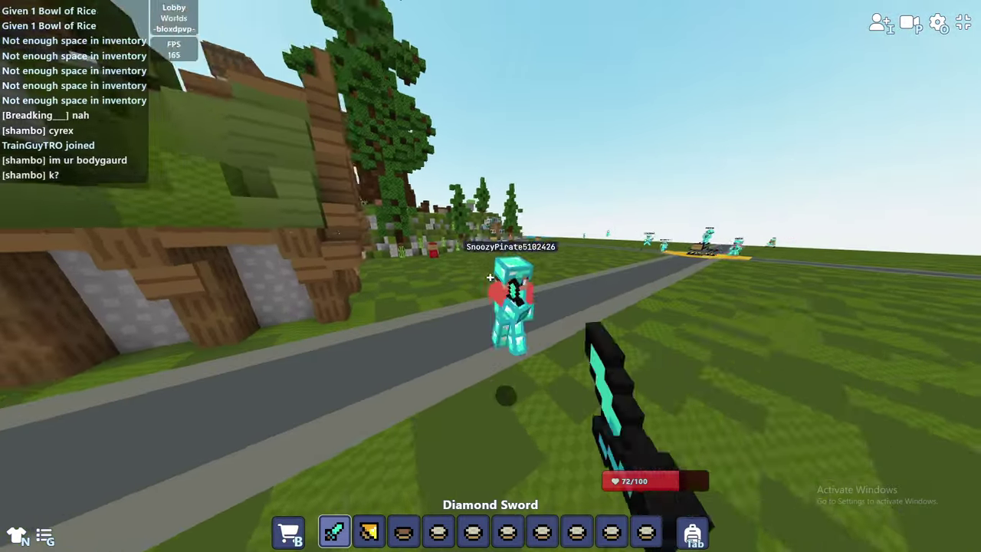
key("o")
key("e")
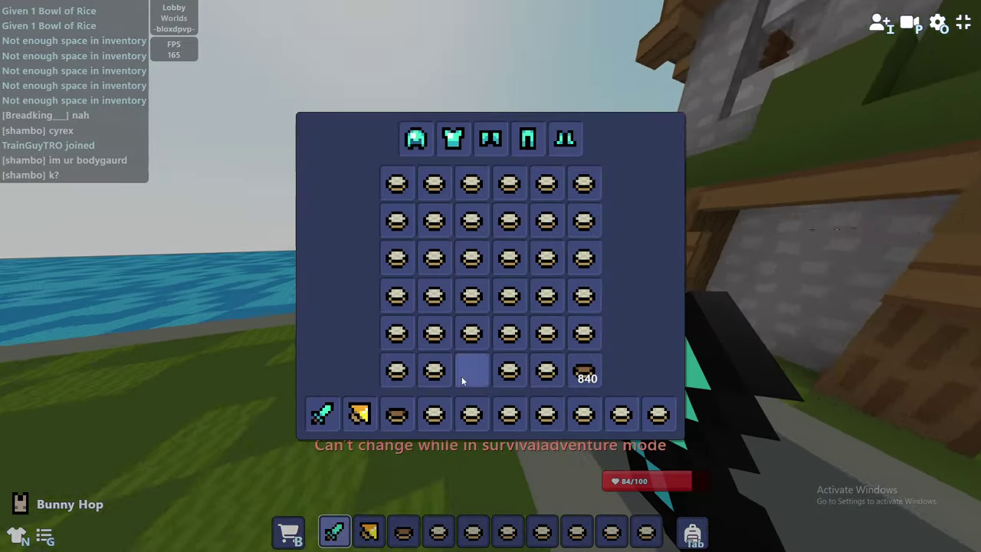
key("e")
key("e")
key("e")
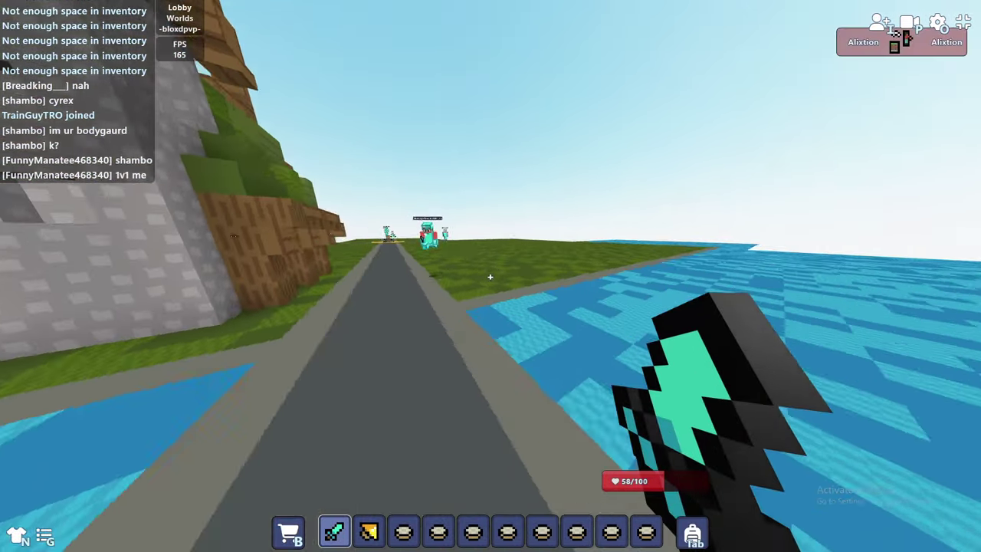
Step: Eat rice from hotbar slot 3 to heal, then attack an approaching player
key("3")
key("1")
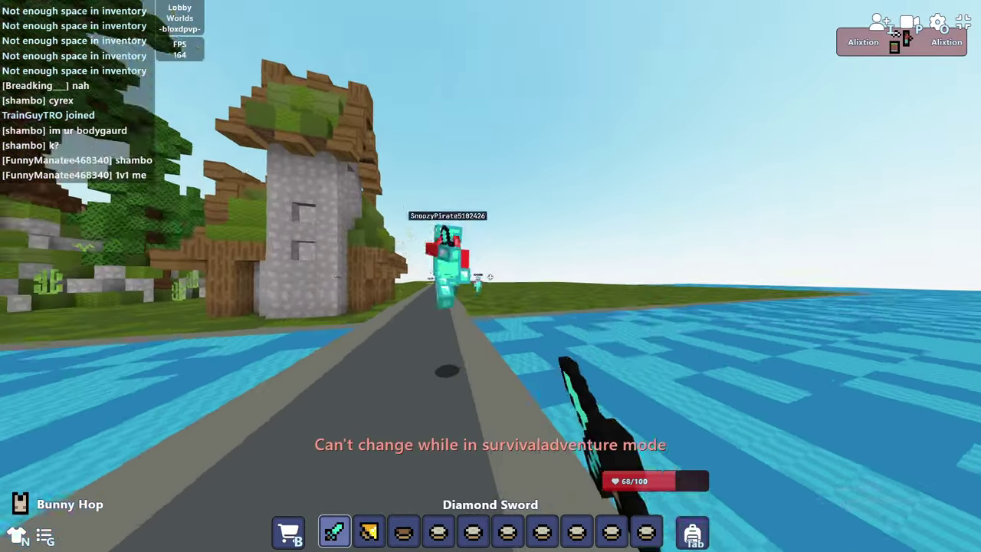
key("e")
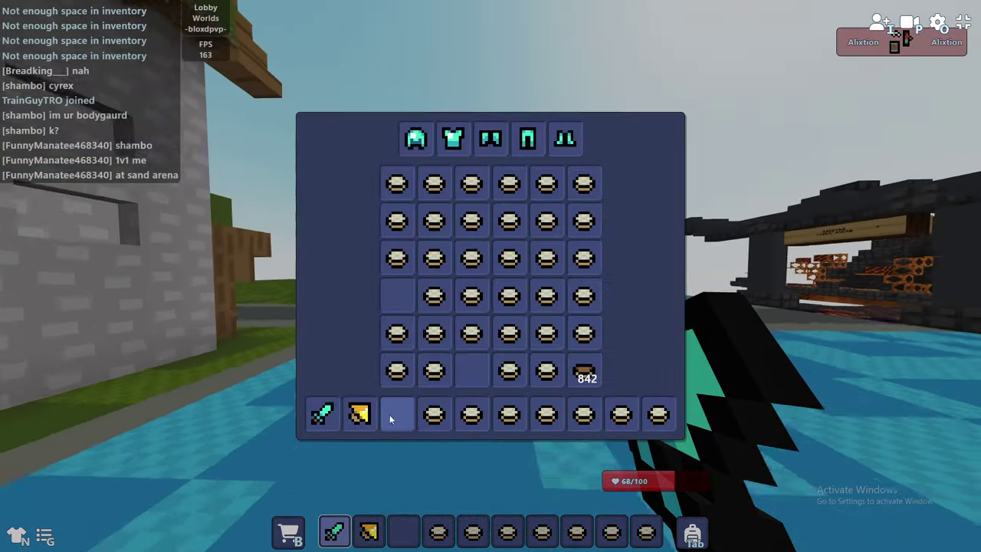
key("e")
key("3")
right_click(491, 276)
key("1")
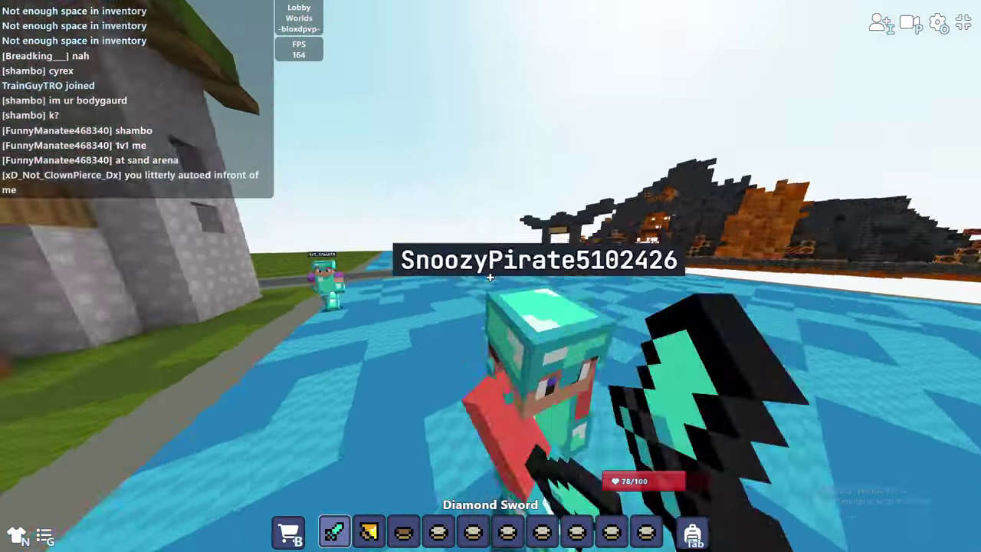
left_click(491, 277)
Step: Restock rice into the hotbar while crossing the water, then redraw the Diamond Sword
key("3")
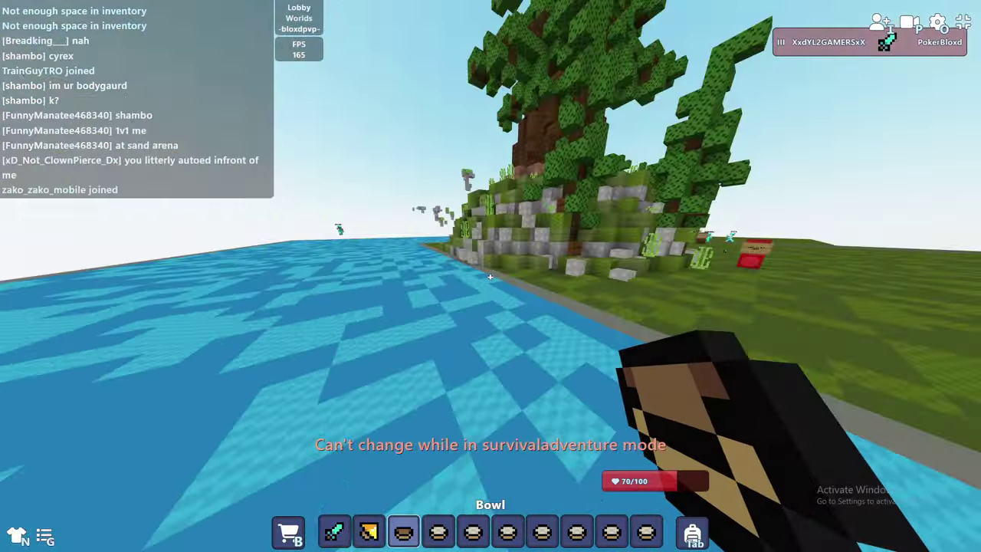
key("e")
key("e")
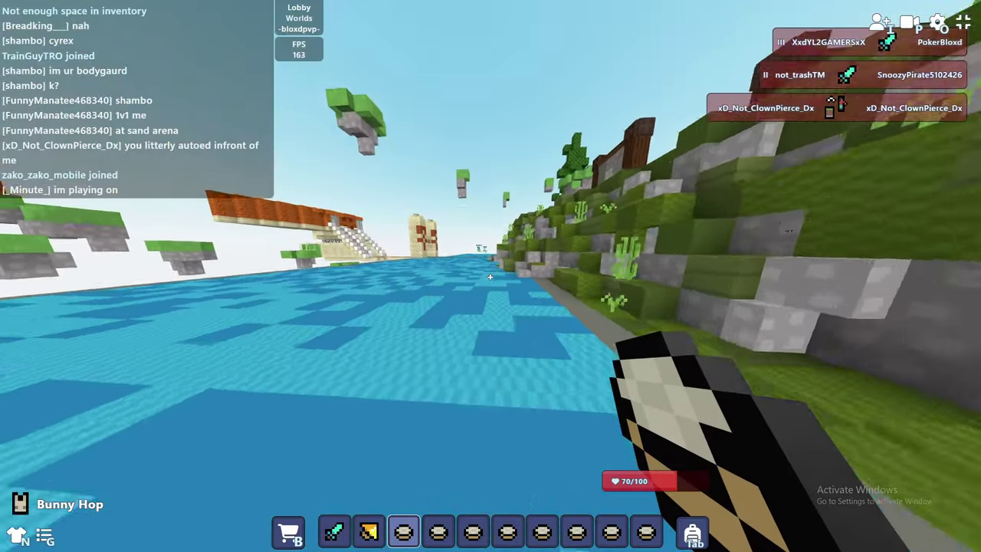
key("w")
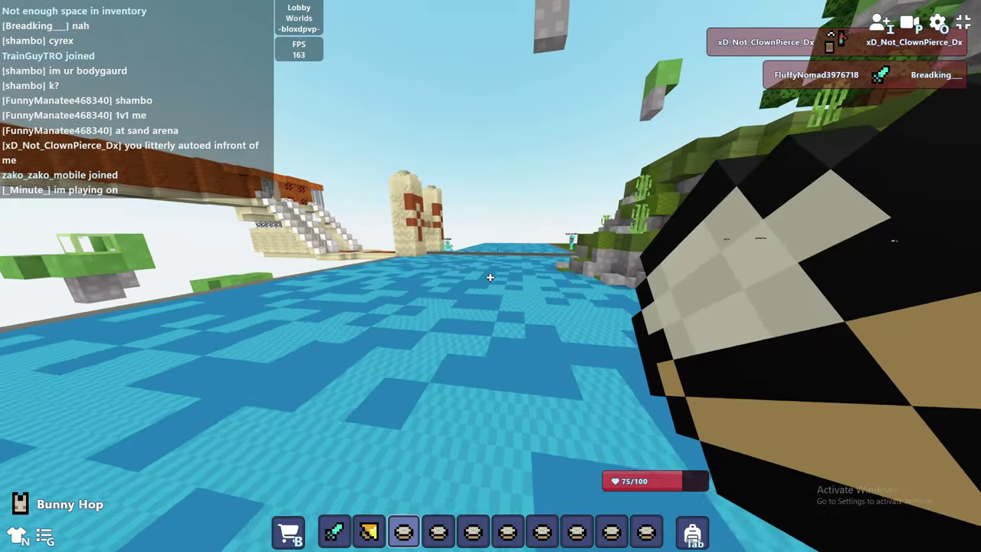
key("e")
key("e")
key("1")
key("w")
Step: Move across the blue floor toward the players, then away from attackers
key("space")
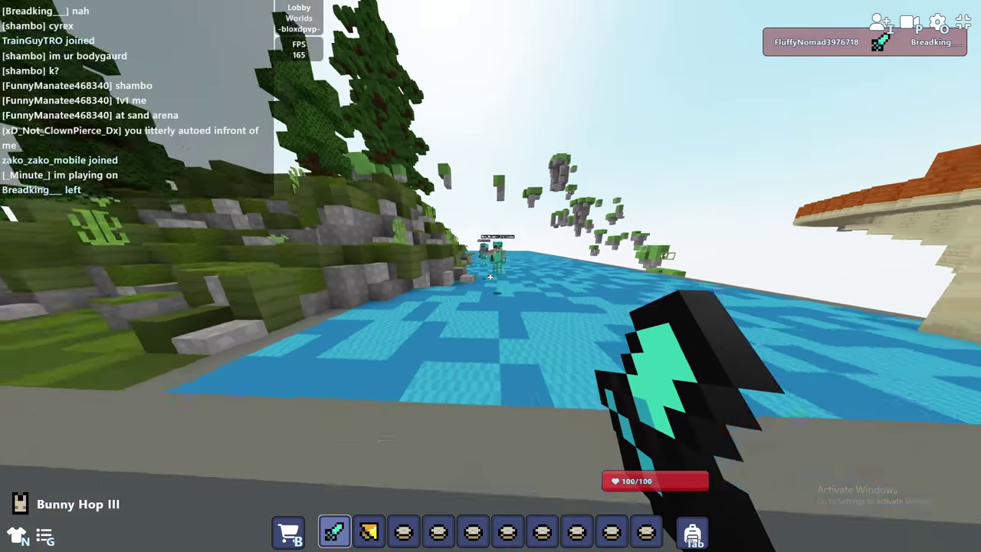
key("w")
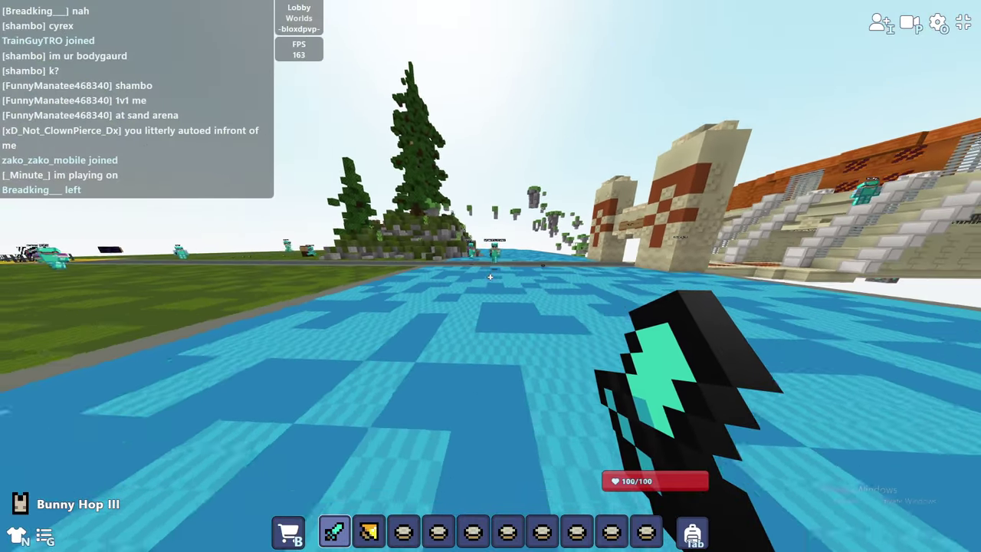
key("w")
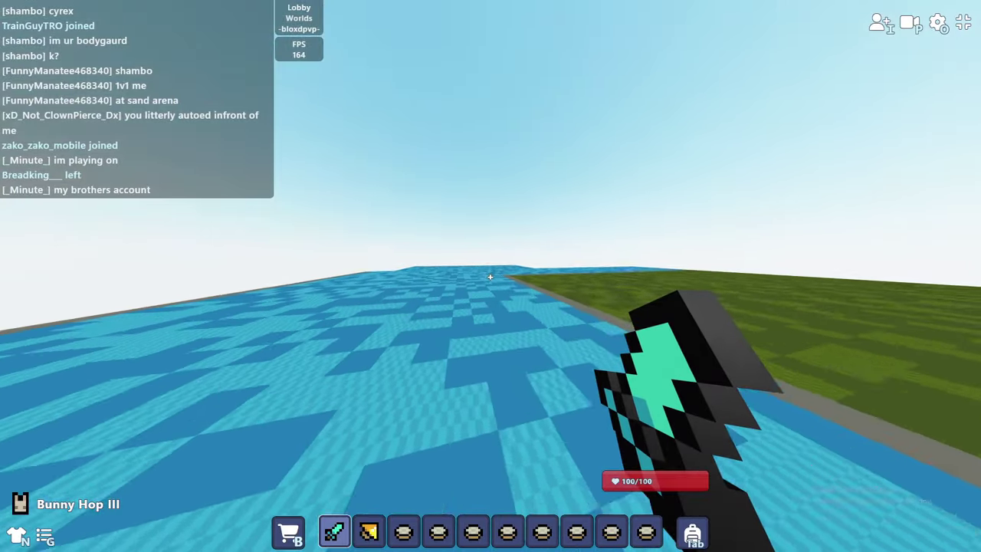
key("w")
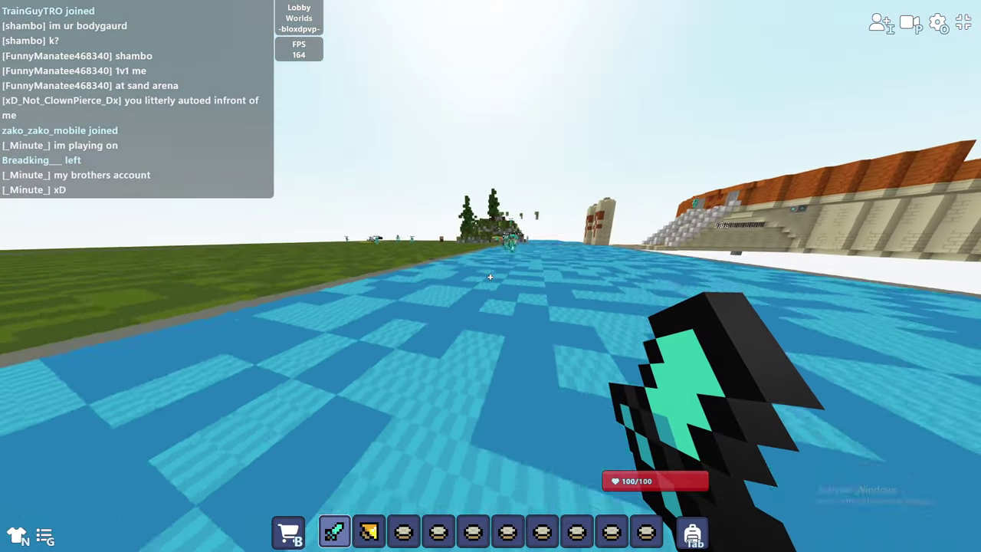
key("w")
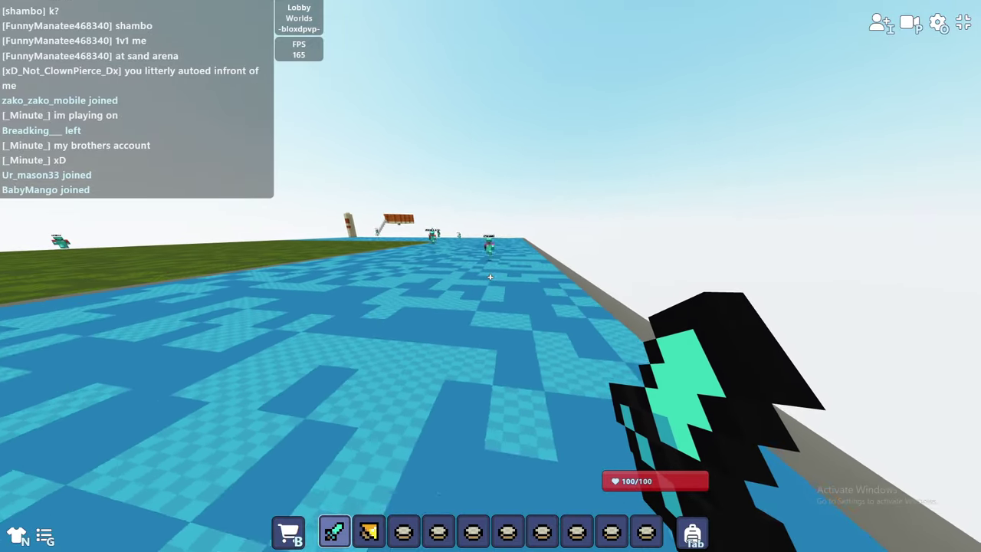
key("w")
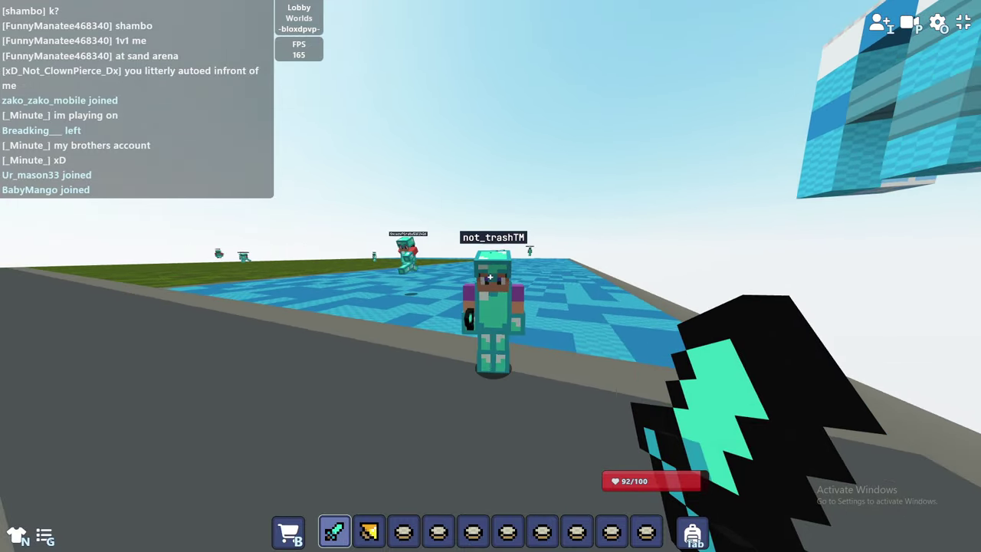
key("w")
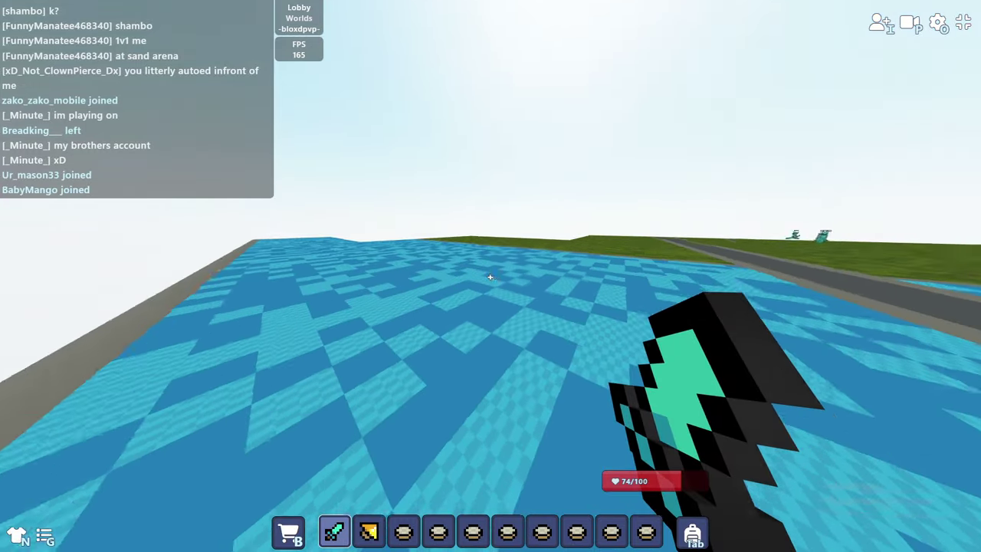
Step: Eat the Bowl of Rice in slot 3 and move more rice into the hotbar
key("3")
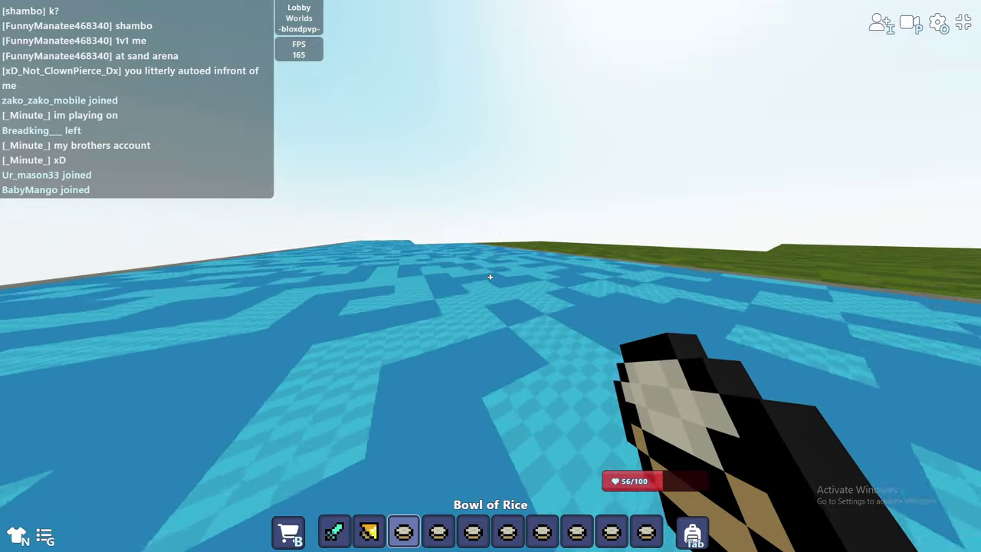
left_click(490, 277)
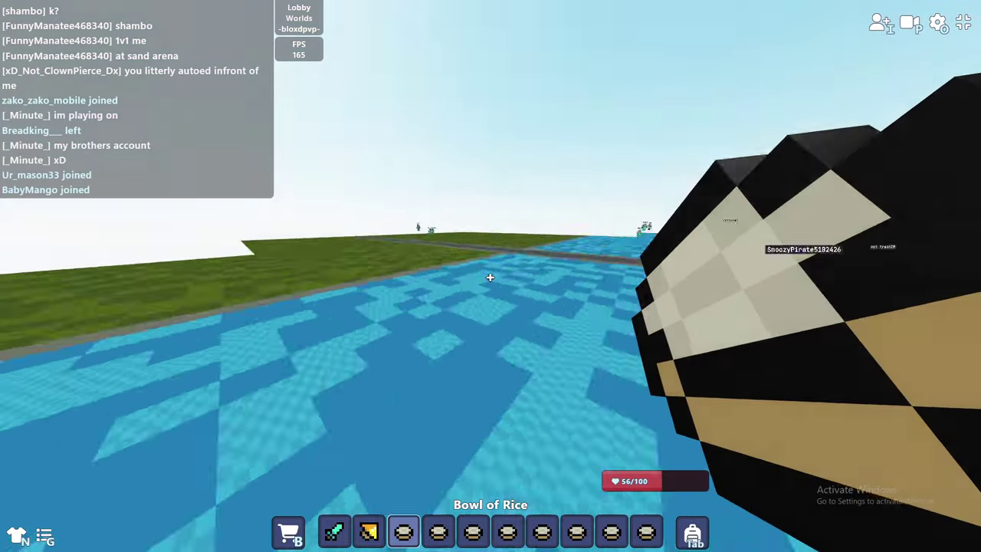
key("e")
key("e")
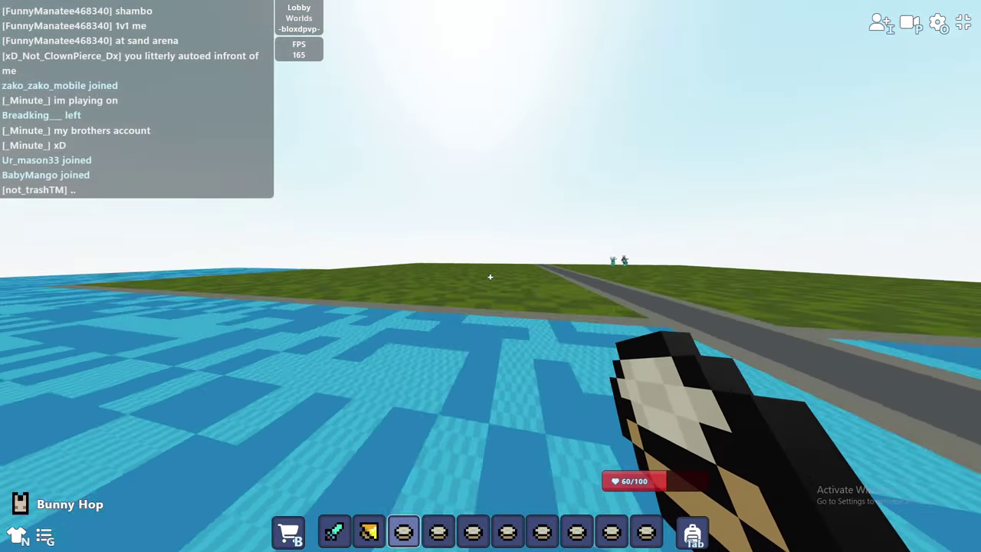
left_click(490, 277)
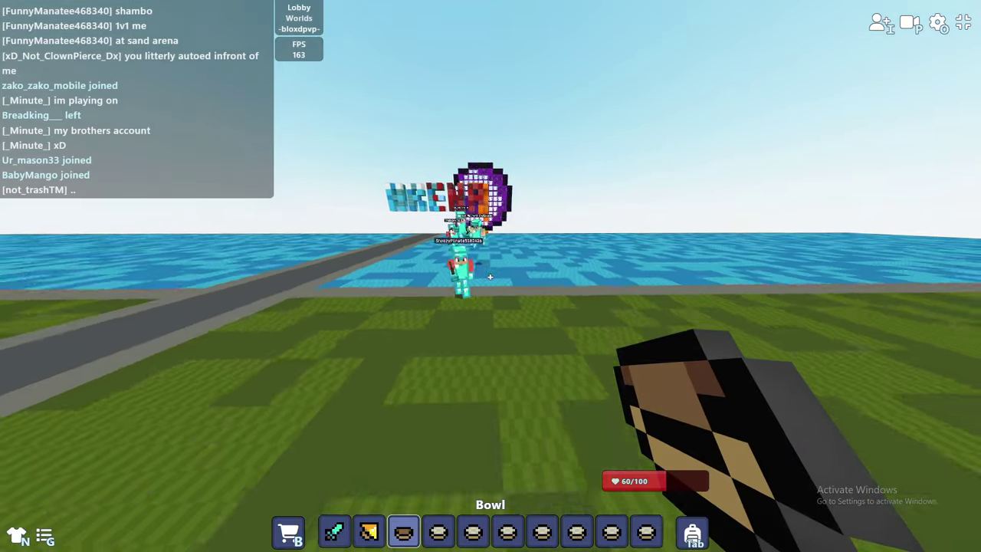
key("e")
key("e")
key("e")
left_click(471, 295, "shift")
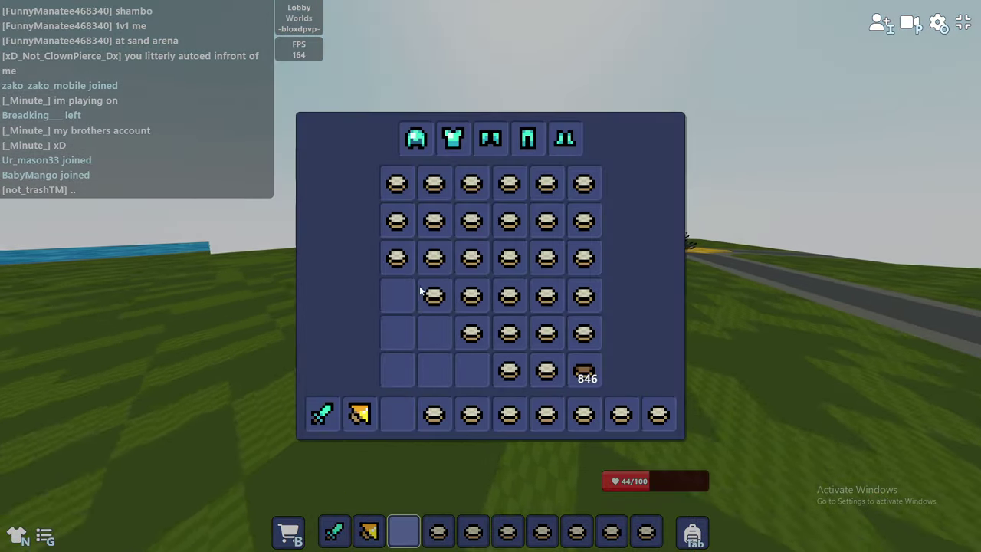
key("e")
left_click(490, 277)
Step: Eat rice from hotbar slot 5 and take another bowl from the inventory
key("5")
left_click(490, 277)
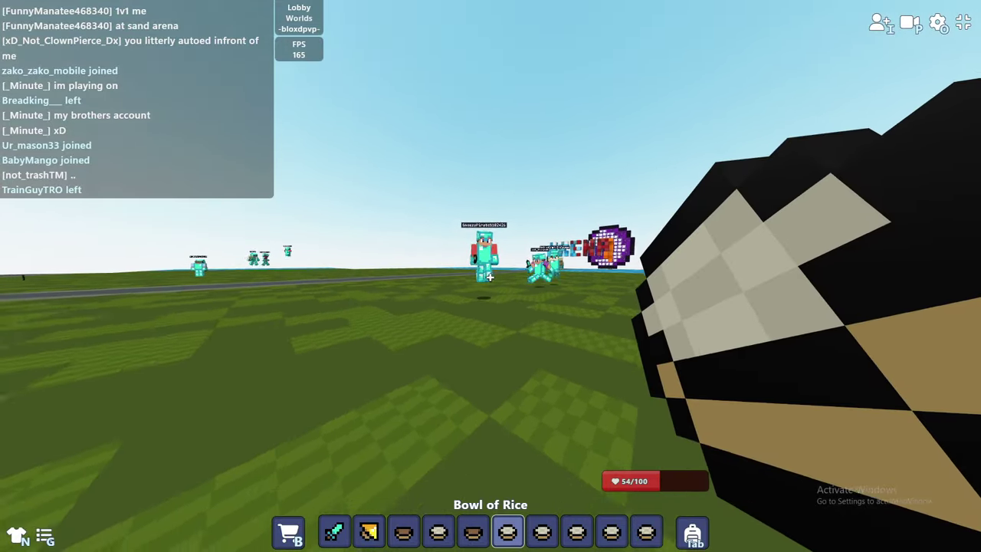
left_click(490, 277)
key("e")
left_click(472, 371, "shift")
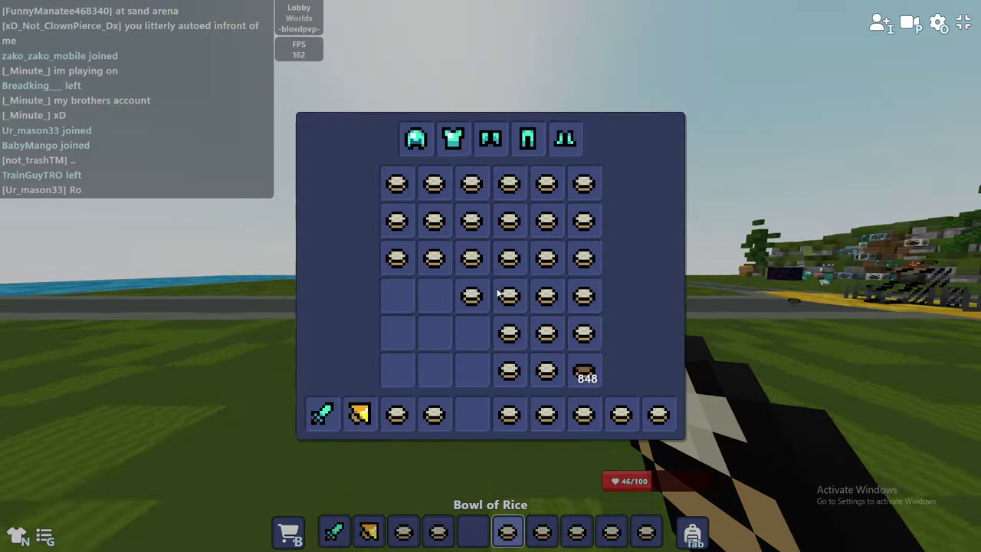
key("e")
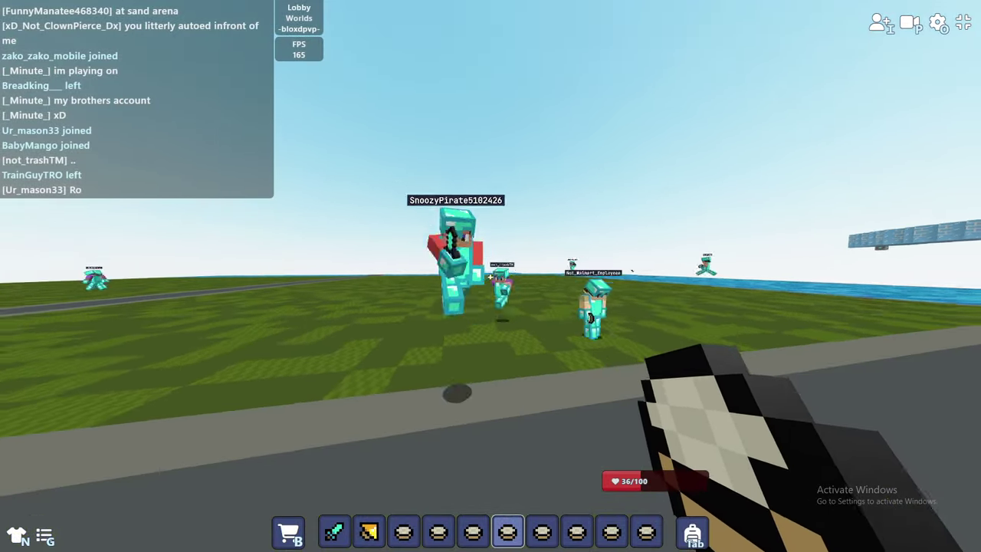
Step: Eat rice from slot 4, then refill hotbar slot 3 with rice
key("4")
left_click(490, 277)
key("e")
left_click(509, 259, "shift")
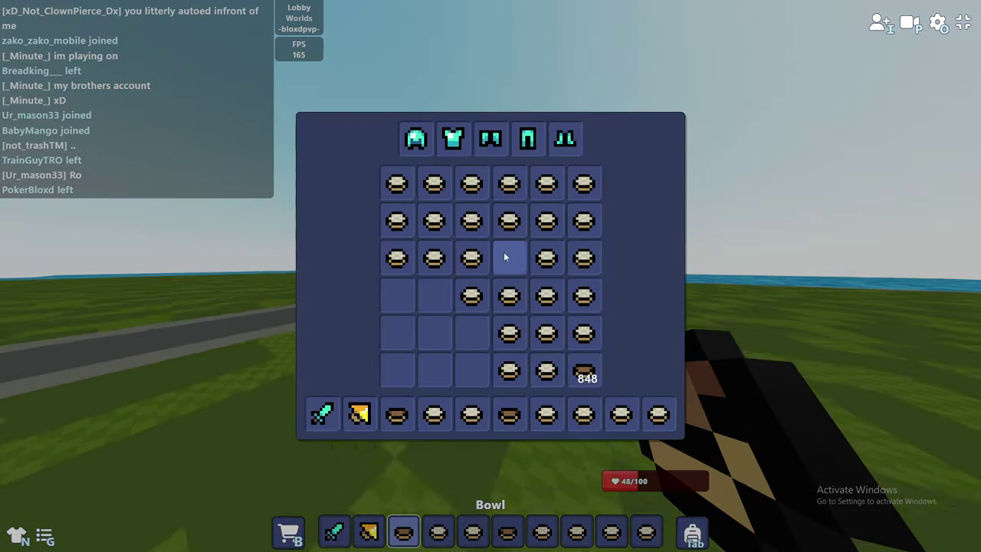
key("e")
left_click(489, 276)
key("e")
left_click(471, 296, "shift")
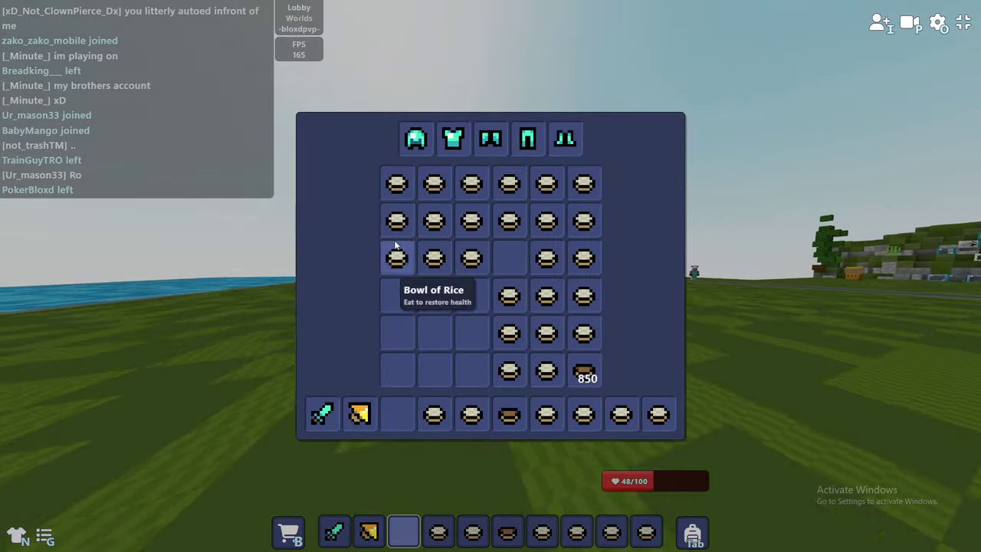
left_click(395, 232, "shift")
key("e")
Step: Eat rice repeatedly, refilling slot 3 and stashing an empty bowl
left_click(490, 277)
key("e")
left_click(396, 259, "shift")
key("e")
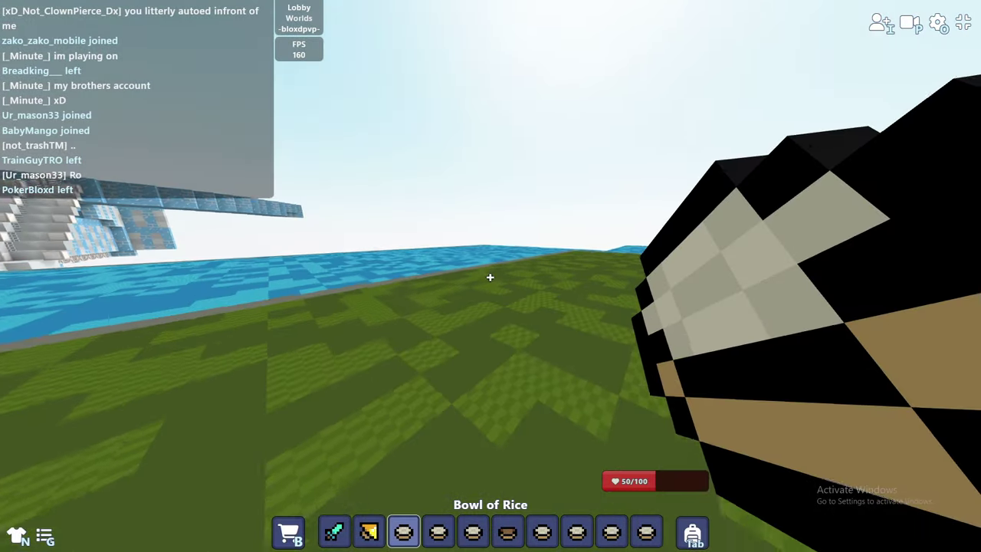
left_click(490, 277)
key("e")
left_click(397, 415, "shift")
left_click(471, 258, "shift")
key("e")
Step: Keep eating, moving more rice into slot 3 and stacking empty bowls
left_click(490, 276)
key("e")
left_click(434, 258, "shift")
key("e")
left_click(490, 277)
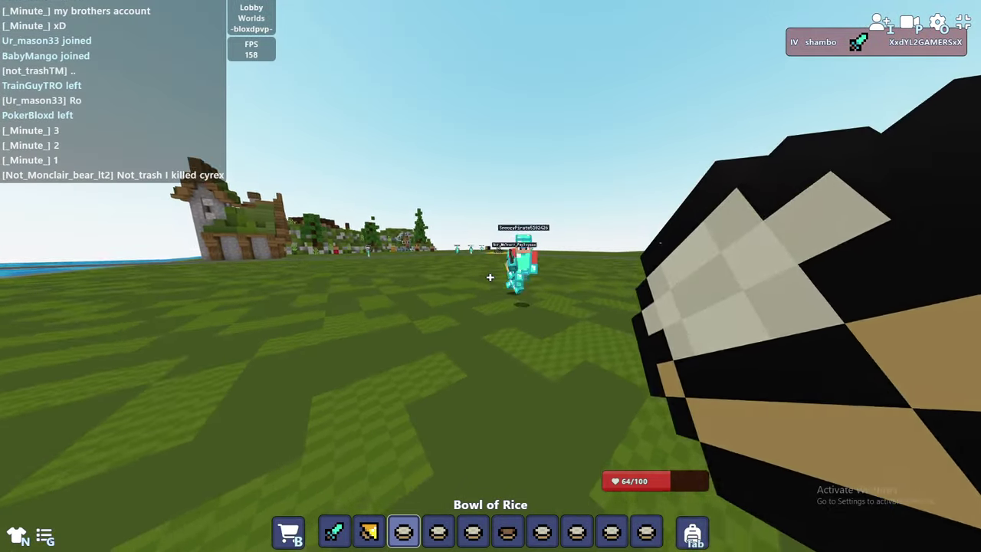
key("e")
left_click(397, 415, "shift")
left_click(434, 221, "shift")
key("e")
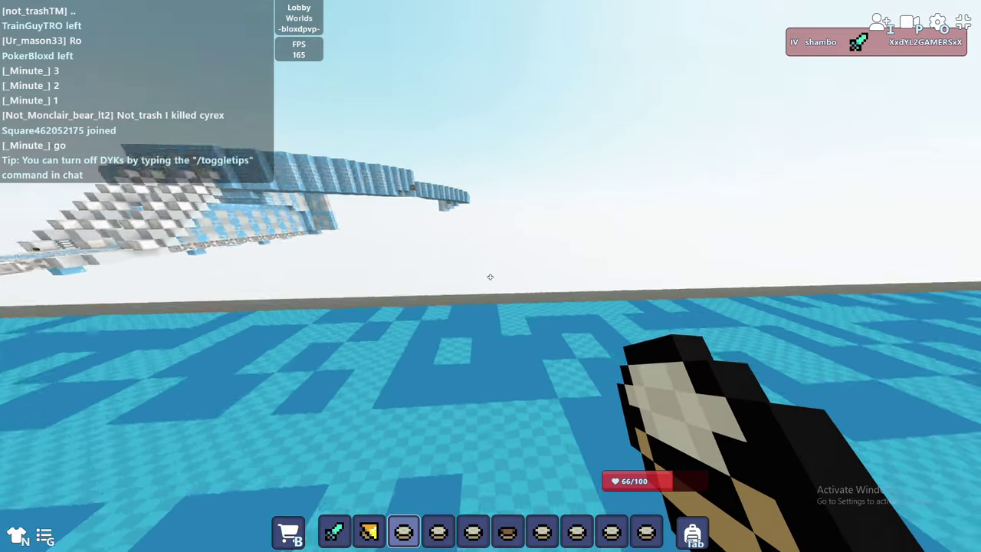
Step: Turn to face the other players and eat more rice, moving bowls into the hotbar
left_click_drag(490, 277, 489, 276)
left_click(490, 277)
key("e")
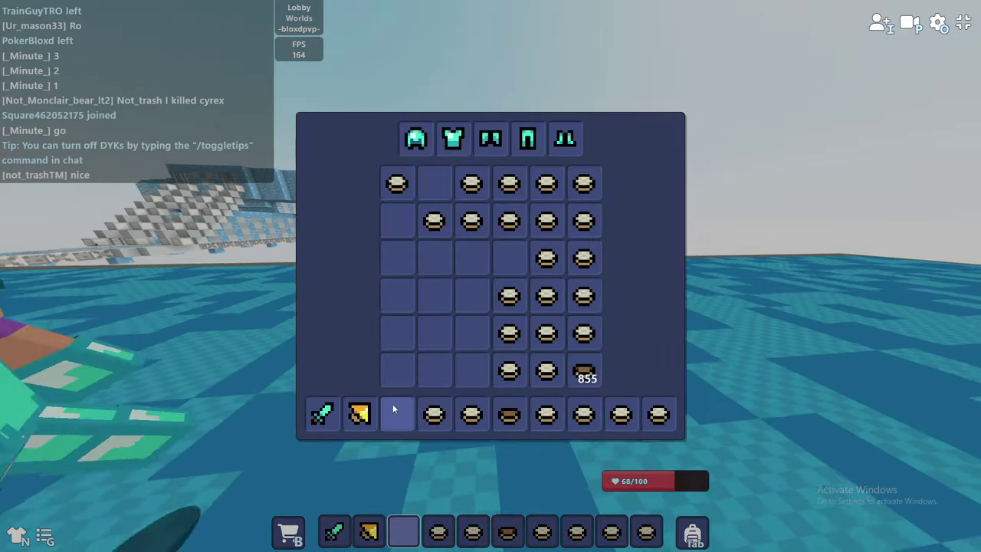
key("e")
right_click(490, 276)
key("e")
left_click(546, 296, "shift")
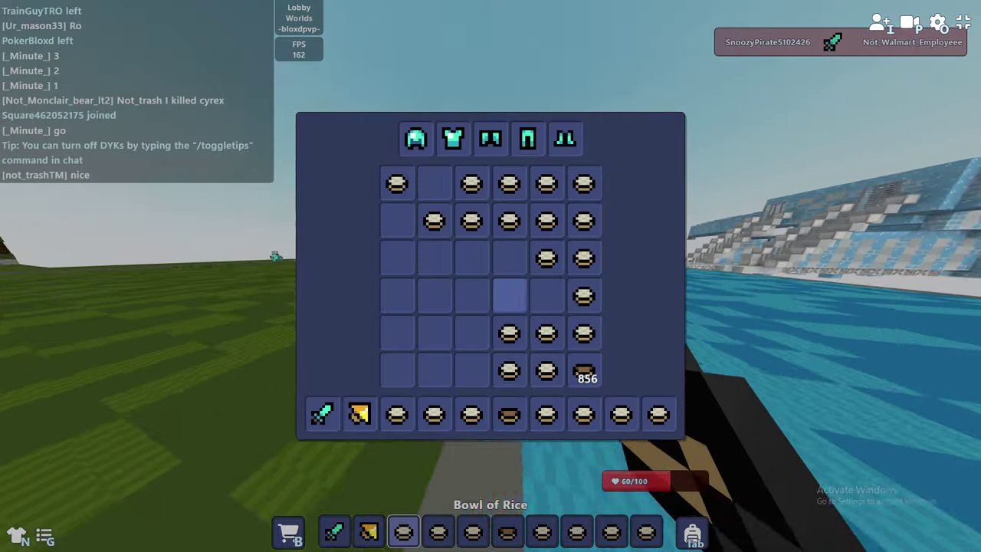
key("e")
Step: Continue eating rice with hotbar refills from the inventory
right_click(490, 277)
key("e")
left_click(546, 334, "shift")
key("e")
right_click(490, 277)
key("e")
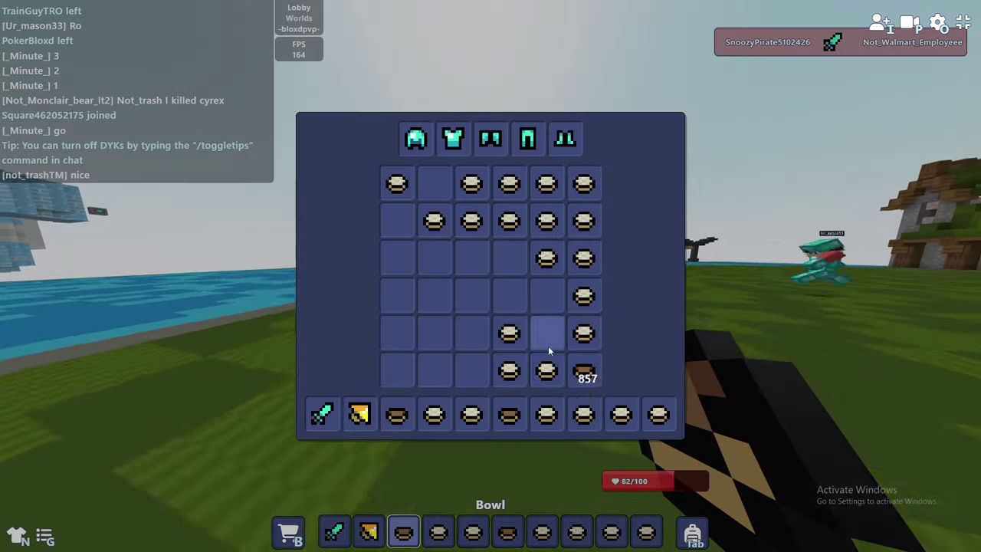
key("e")
right_click(490, 276)
key("e")
key("e")
Step: Strike the nearby player with the Diamond Sword, then eat rice to heal
key("1")
left_click(490, 277)
left_click(490, 276)
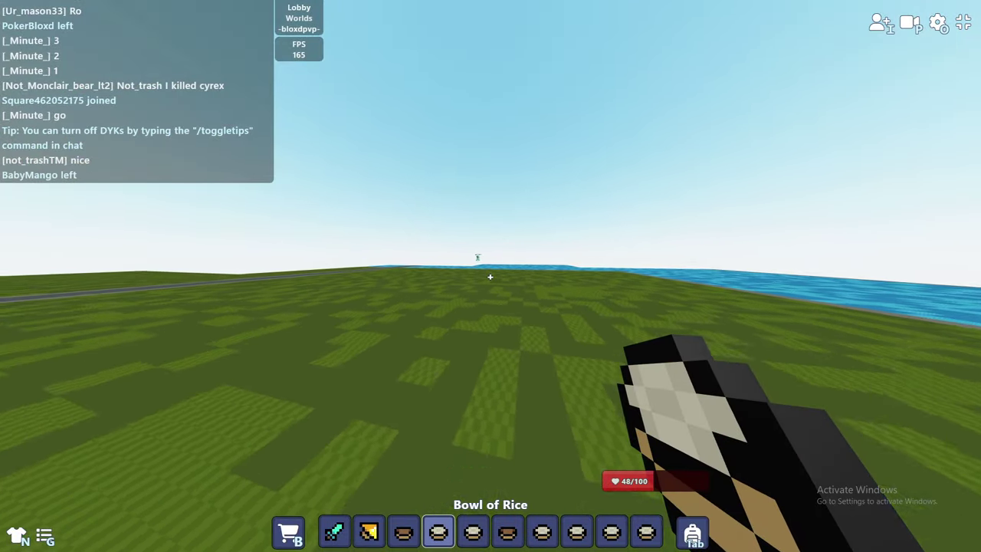
right_click(490, 277)
key("e")
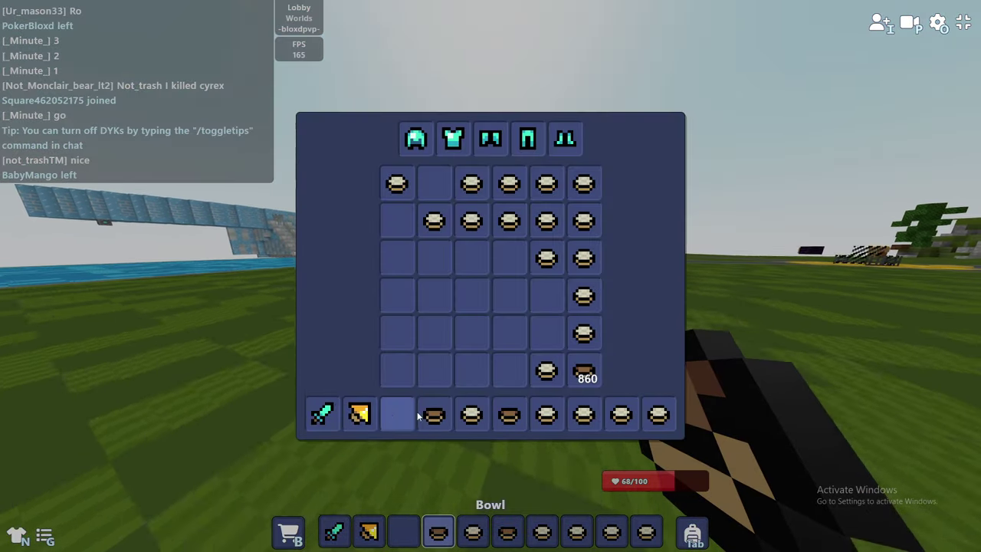
key("e")
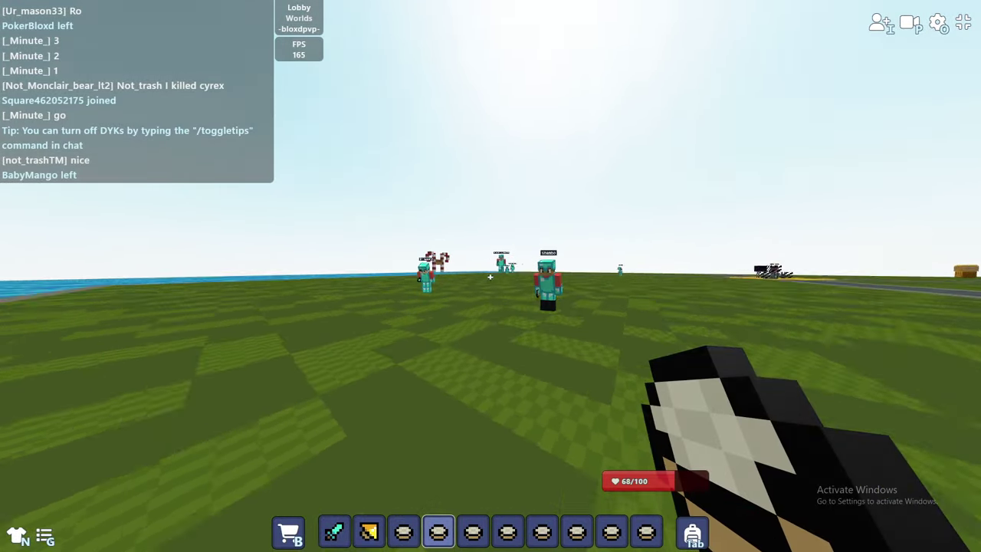
Step: Eat more Bowls of Rice from slot 3 to bring health back to 90
right_click(490, 277)
key("e")
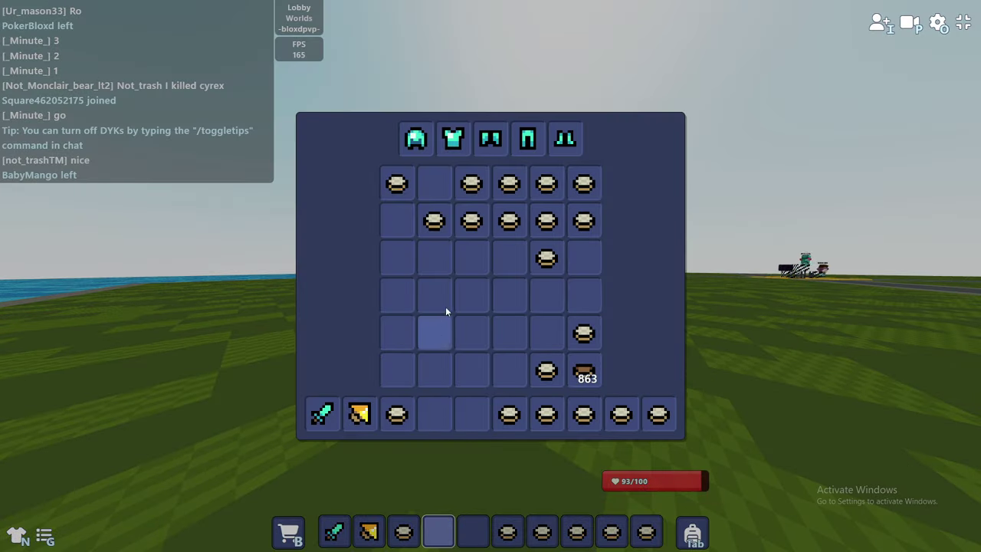
key("e")
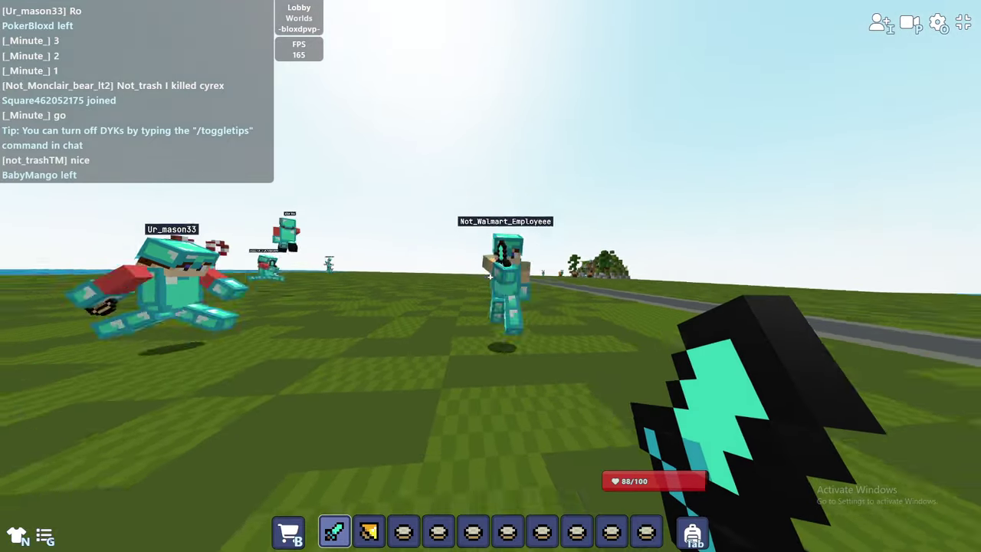
key("3")
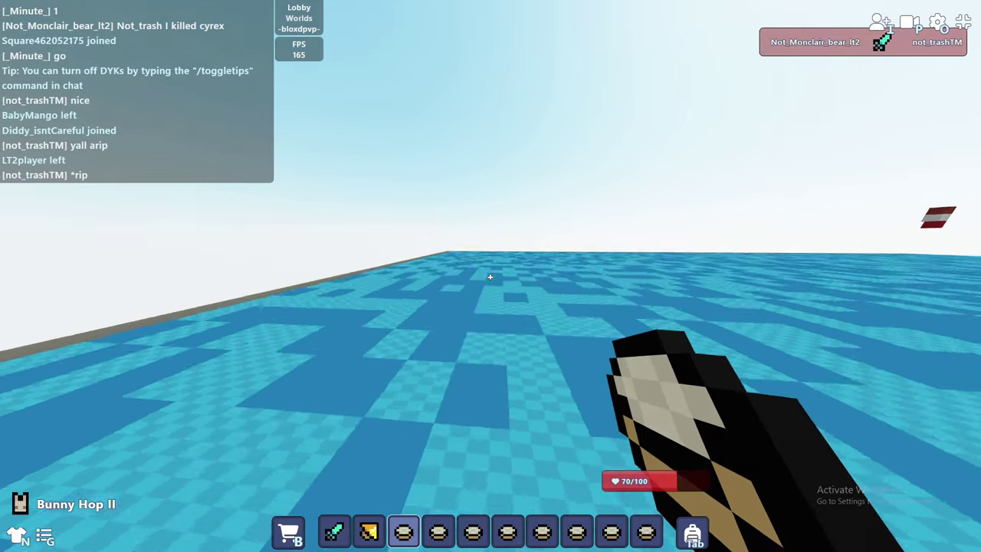
right_click(491, 277)
key("e")
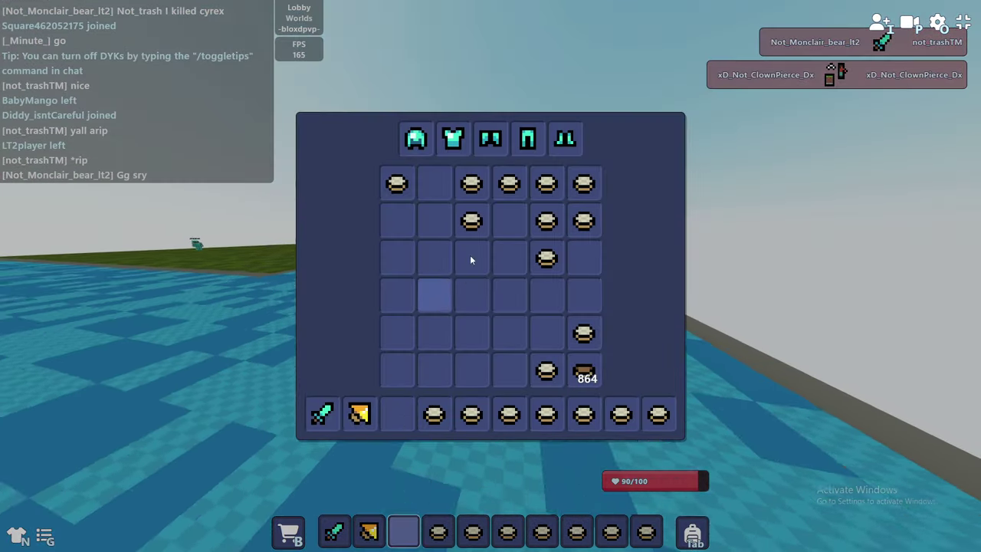
Step: Hold the Diamond Sword, swap rice into the empty-bowl slot 6, then redraw the sword
key("e")
key("1")
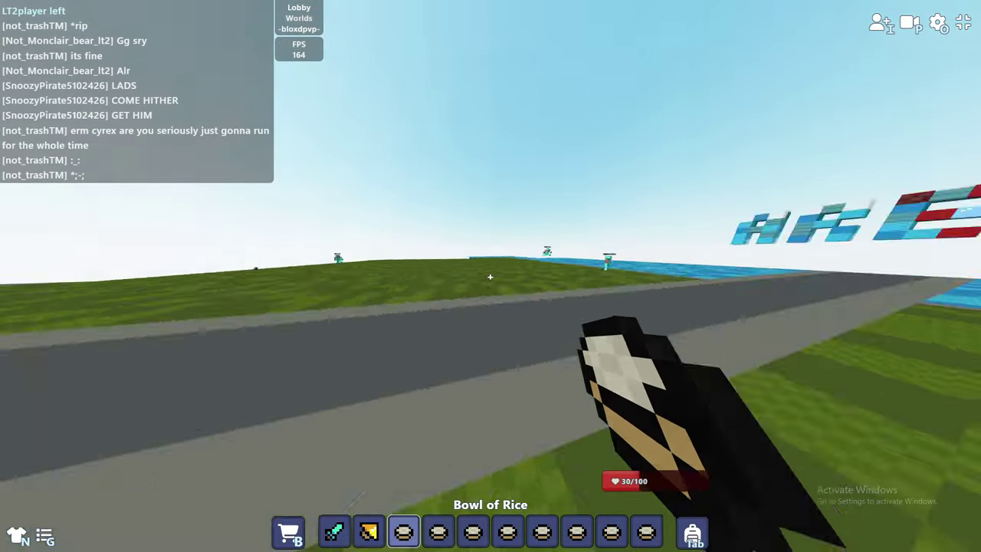
key("6")
key("e")
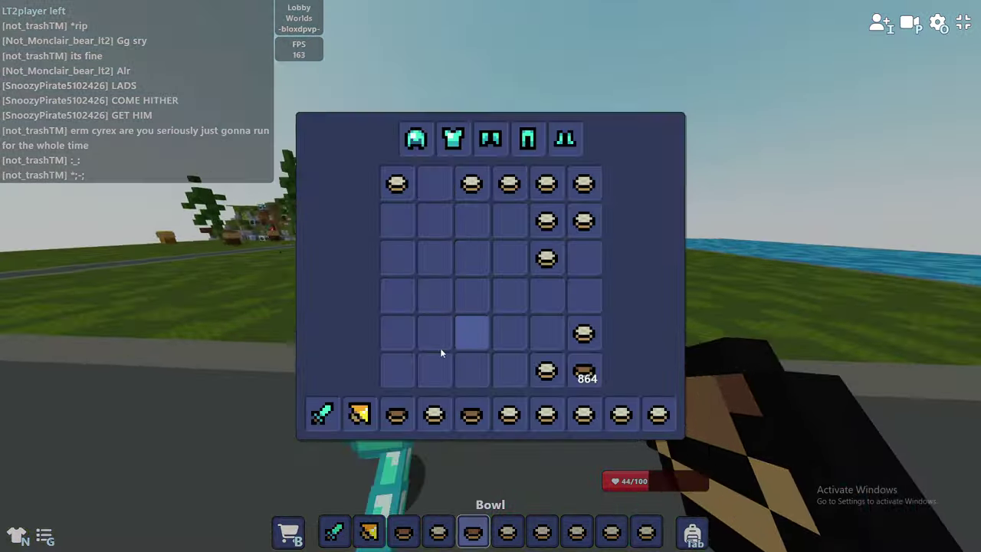
left_click(437, 367)
left_click(432, 414)
key("e")
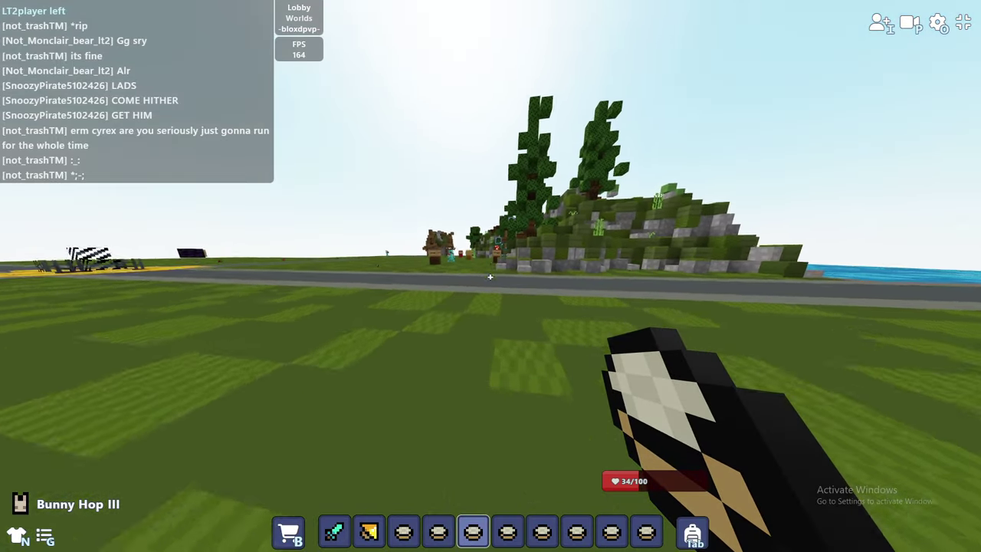
key("1")
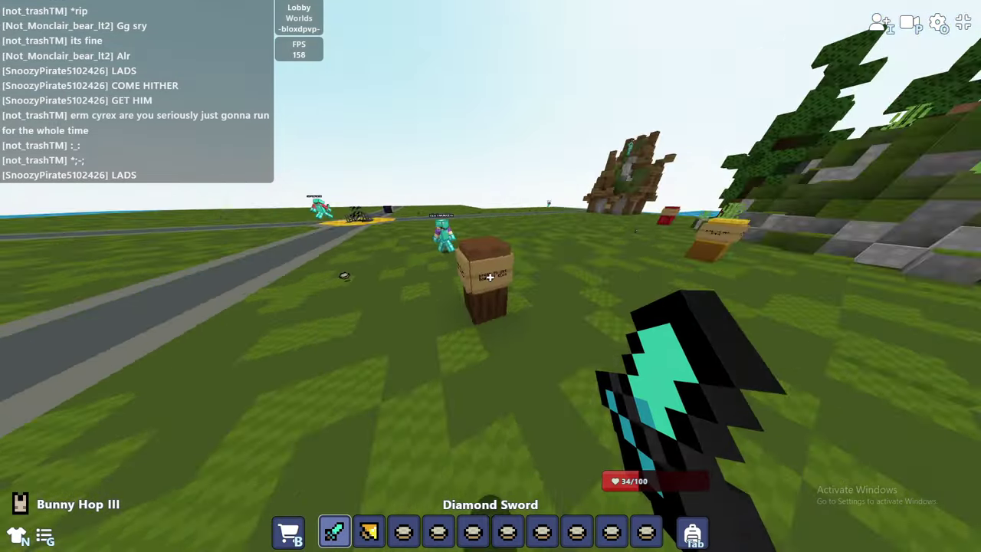
Step: Collect bowls of rice from the dispenser and check the rice supply in the inventory
left_click(491, 276)
left_click(490, 276)
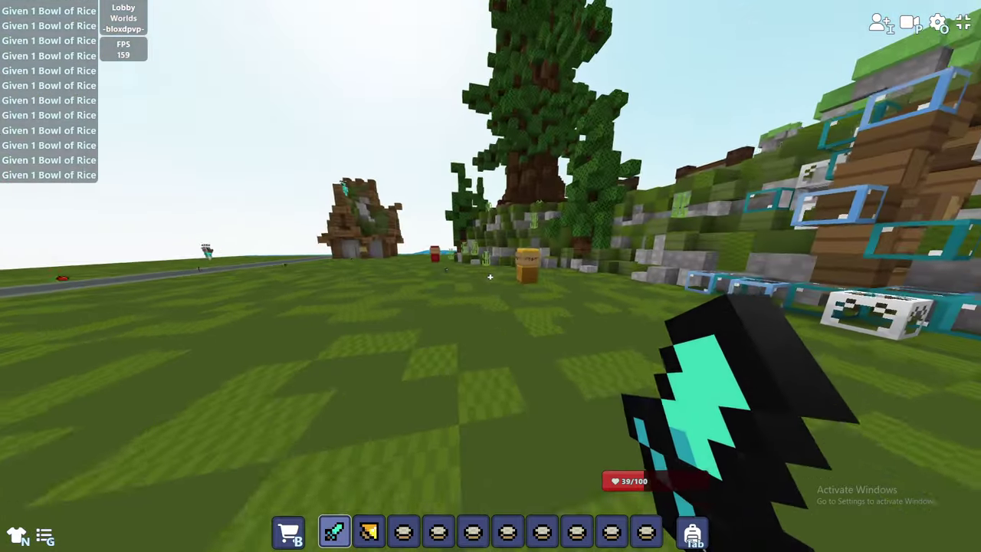
key("3")
key("e")
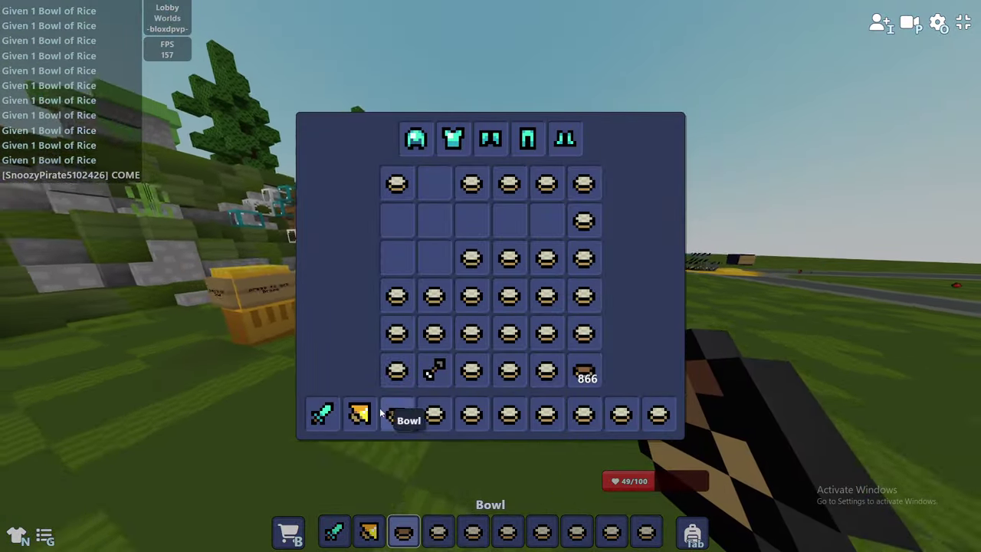
key("e")
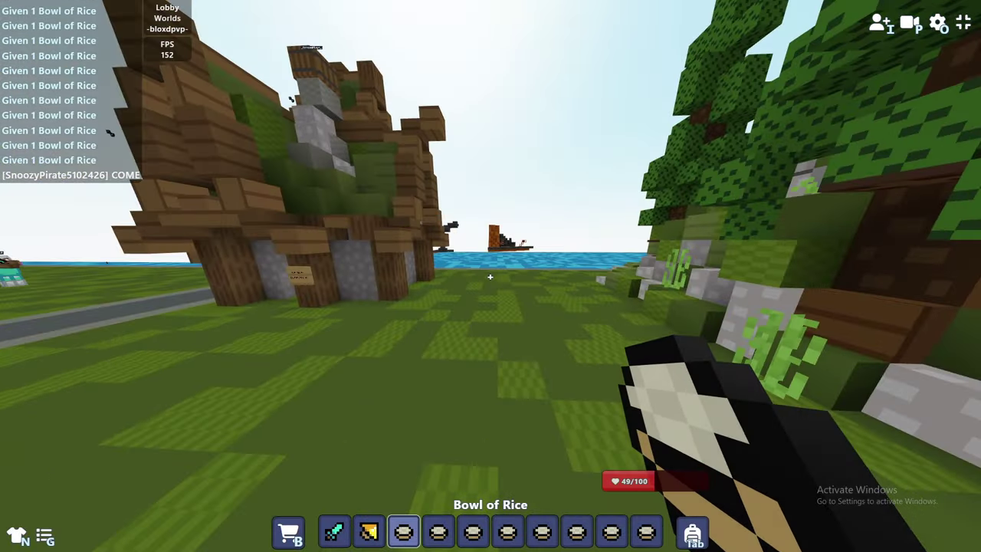
key("1")
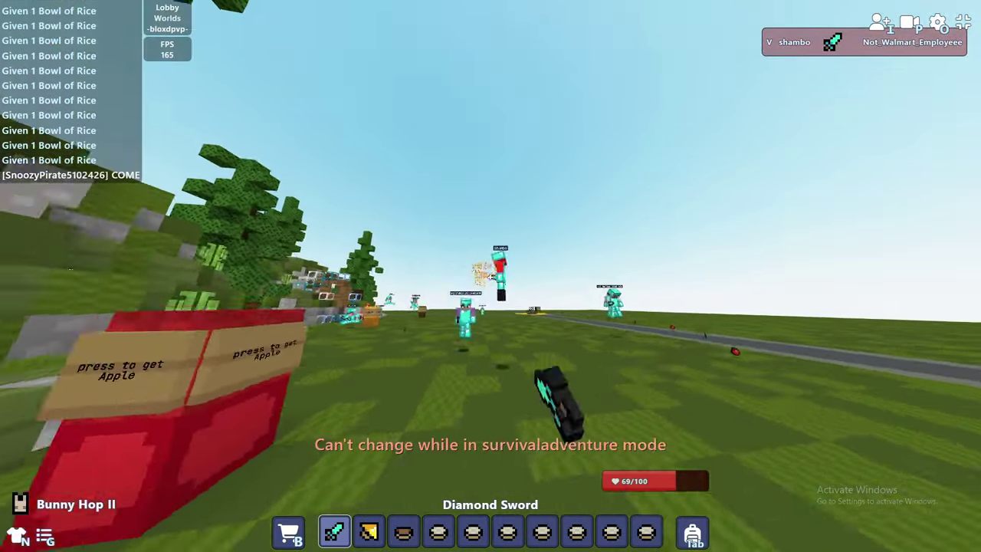
key("e")
key("e")
key("3")
key("e")
key("e")
key("1")
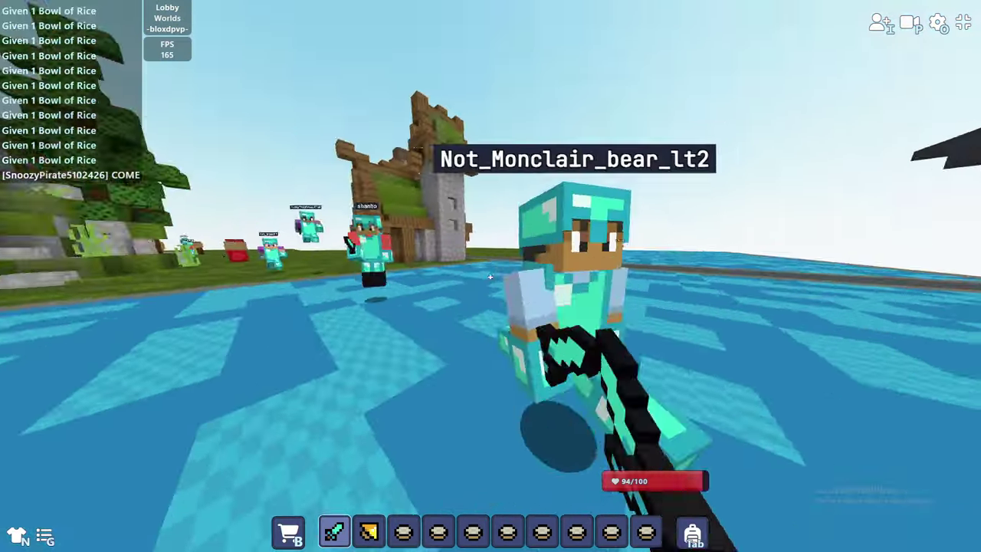
Step: Attack Not_Monclair_bear_lt2 with the diamond sword, dropping to 40 health
left_click(491, 276)
left_click(491, 276)
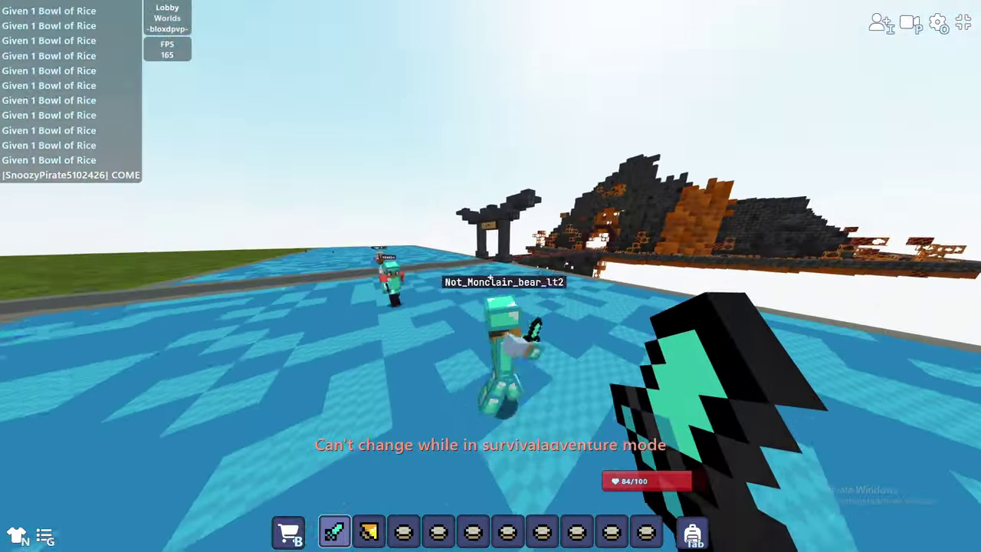
left_click(490, 276)
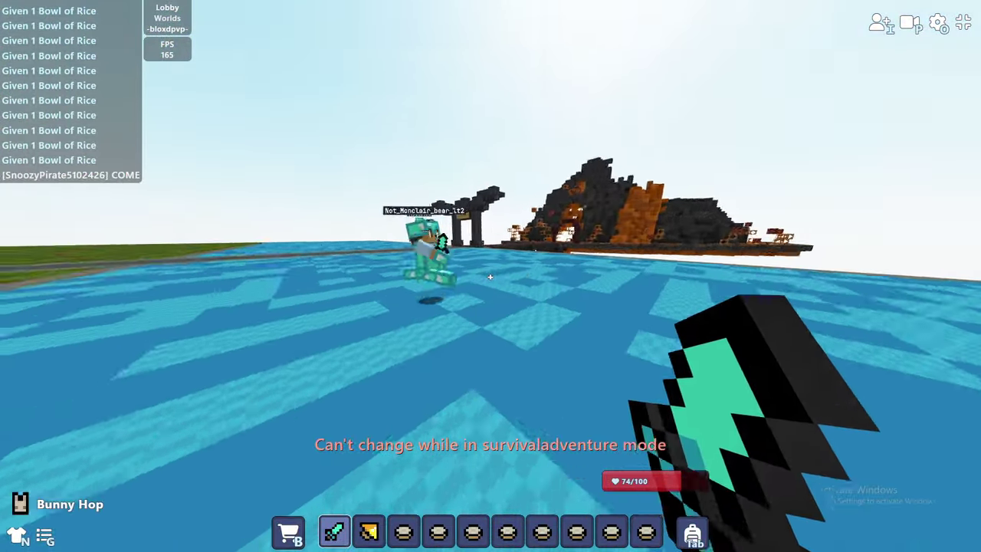
left_click(491, 276)
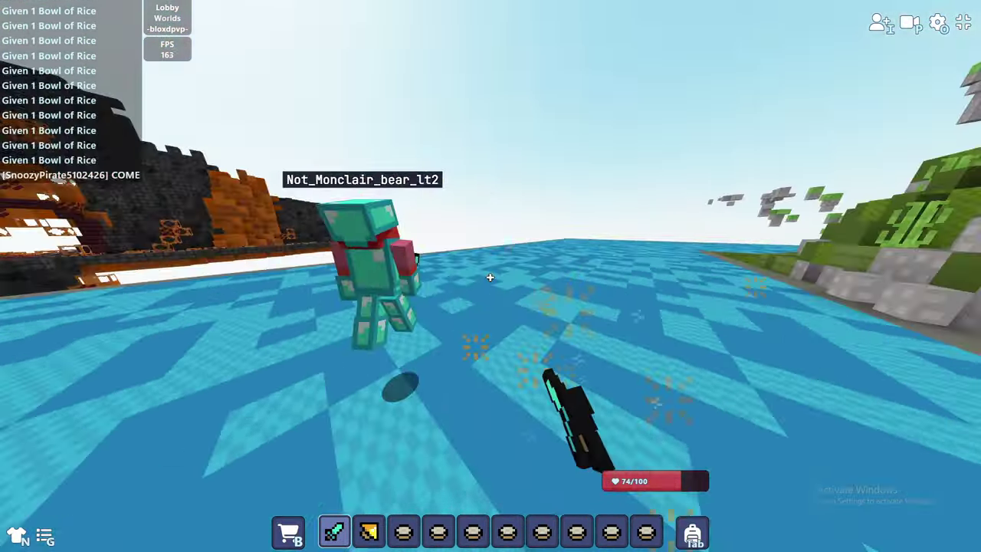
left_click(490, 276)
left_click(490, 276)
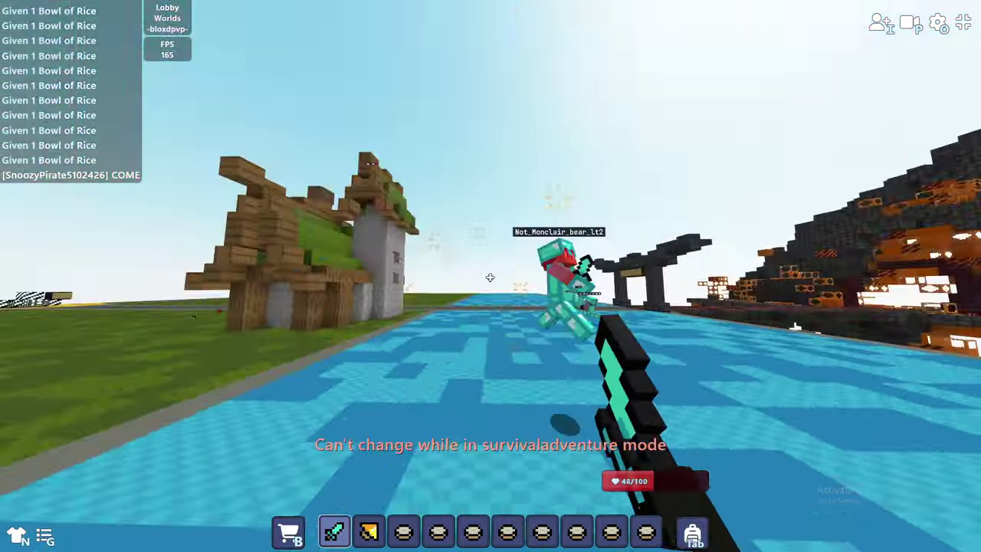
left_click(491, 276)
left_click(491, 276)
key("2")
left_click(490, 276)
Step: Eat three bowls of rice from hotbar slot 3 to start healing from 36 health
key("3")
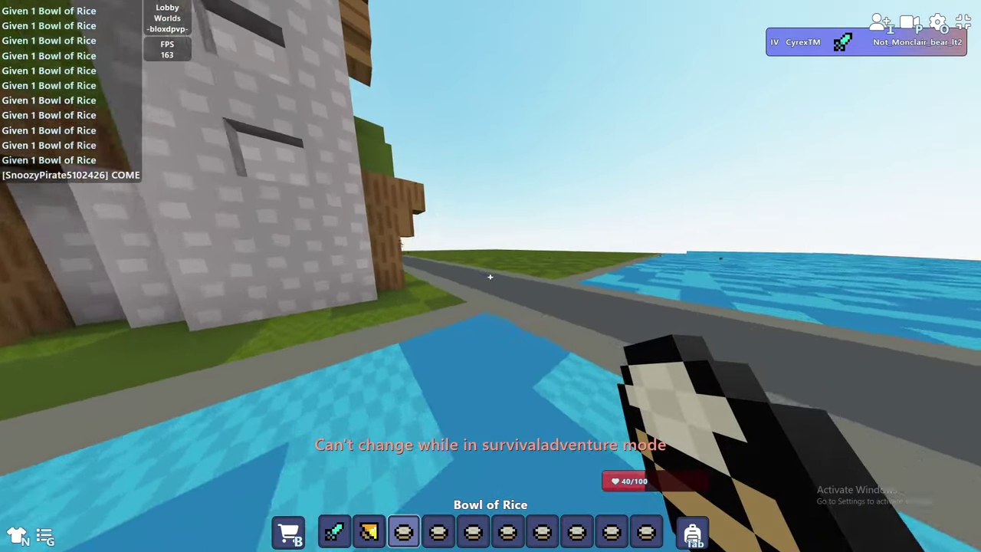
key("w")
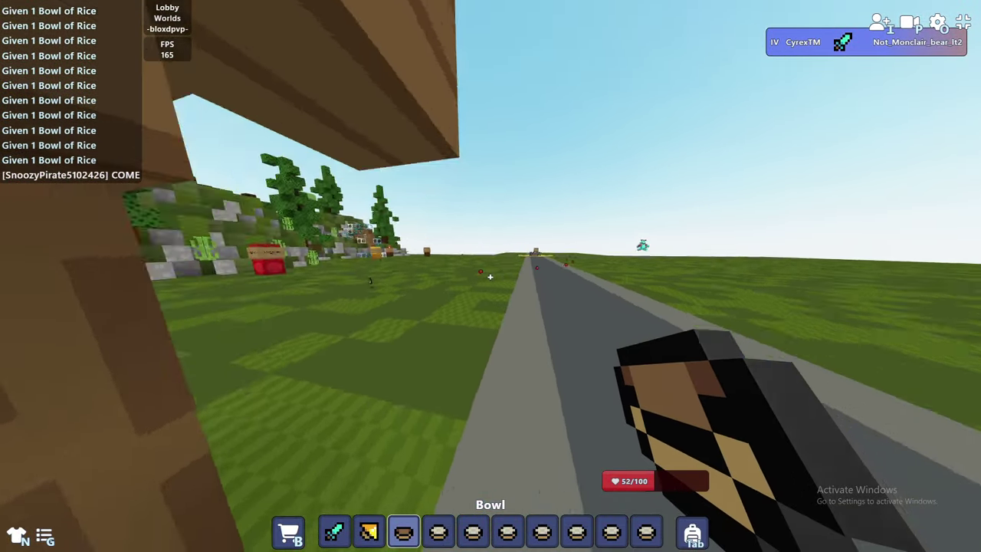
key("e")
key("e")
right_click(490, 276)
key("e")
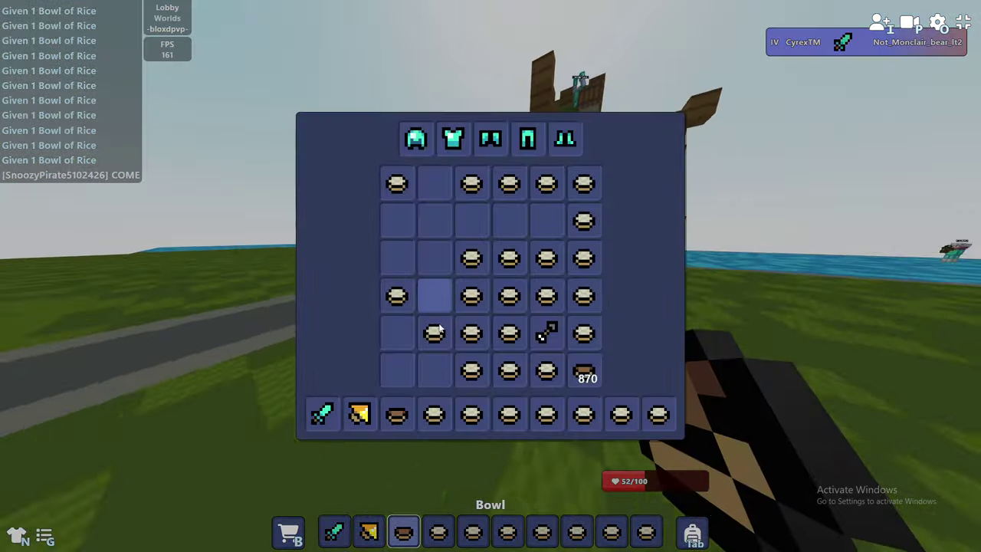
key("e")
right_click(491, 276)
key("e")
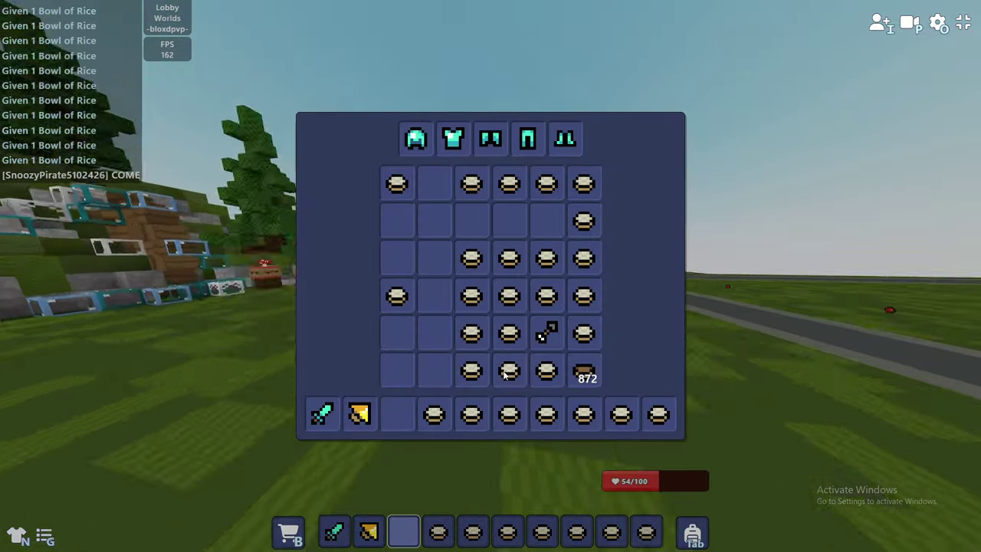
key("e")
right_click(491, 276)
key("1")
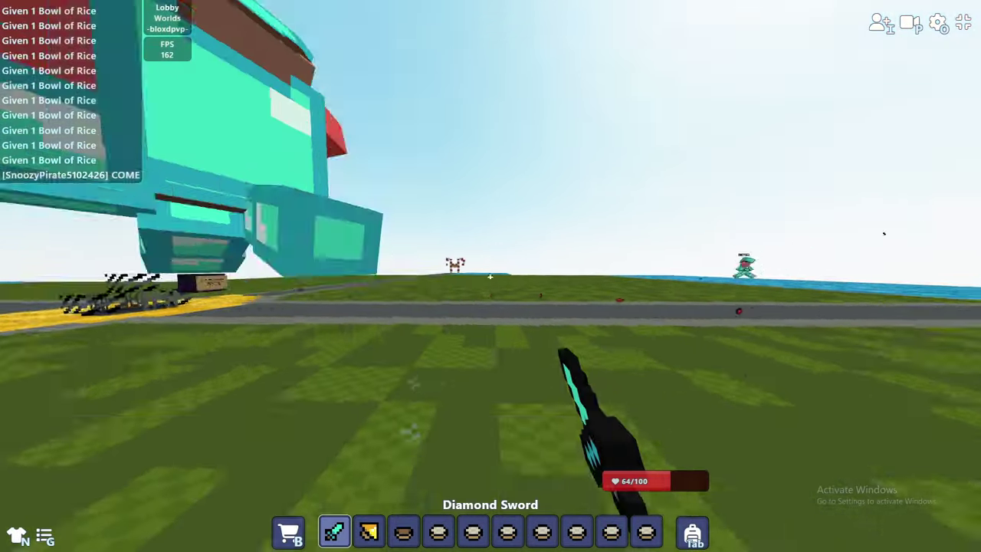
Step: Check the rice supply in the inventory and eat another bowl of rice
key("e")
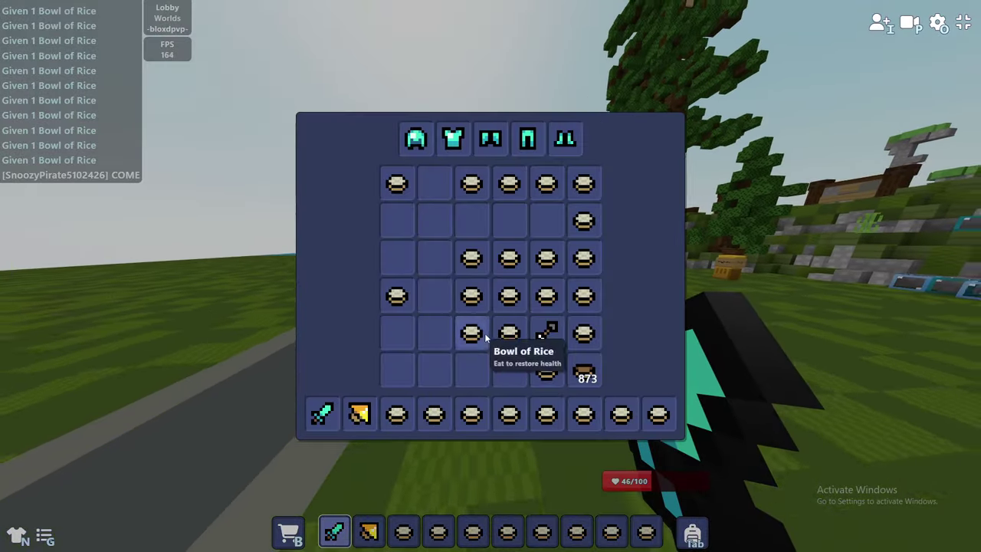
key("e")
key("3")
right_click(490, 276)
key("1")
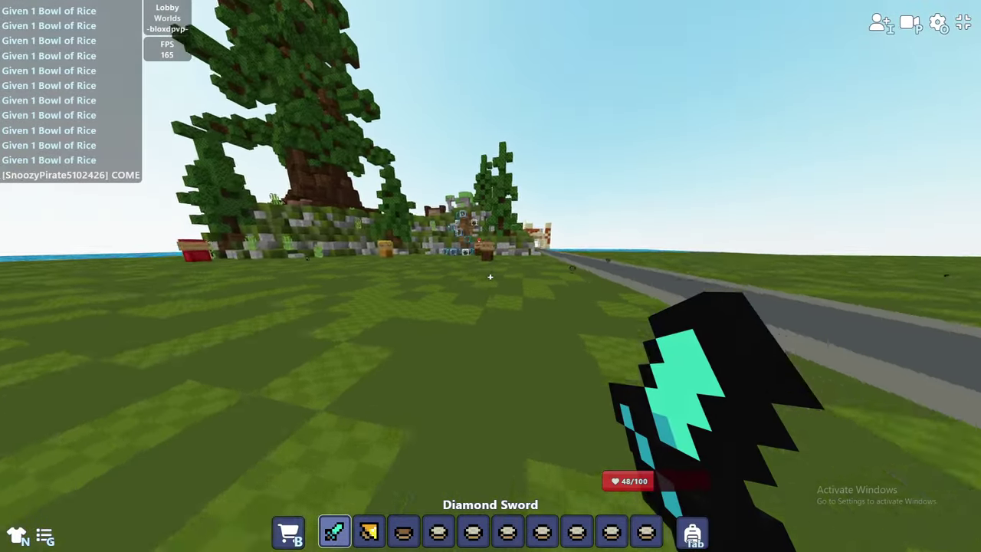
key("e")
key("e")
key("e")
key("e")
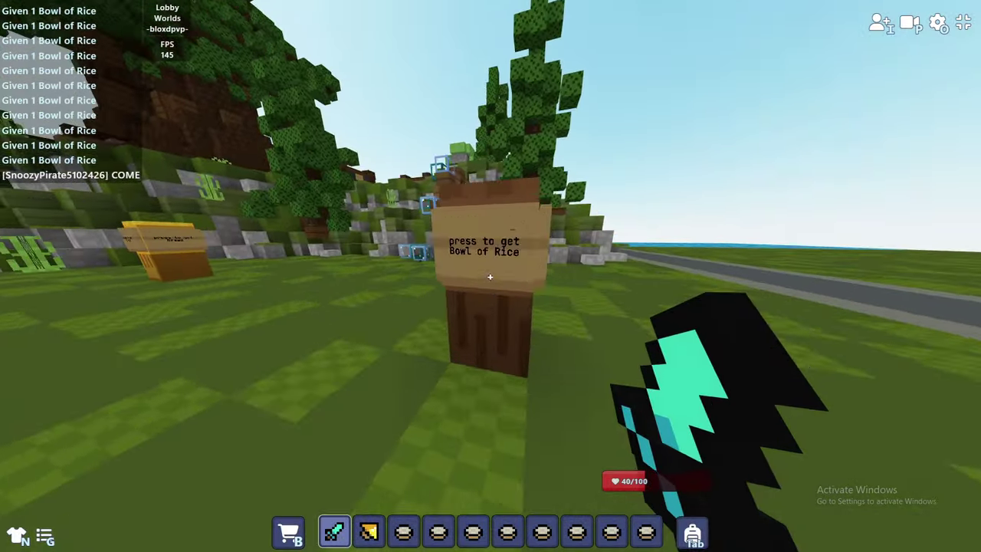
Step: Eat two more bowls of rice from hotbar slots 3 and 4
key("3")
key("e")
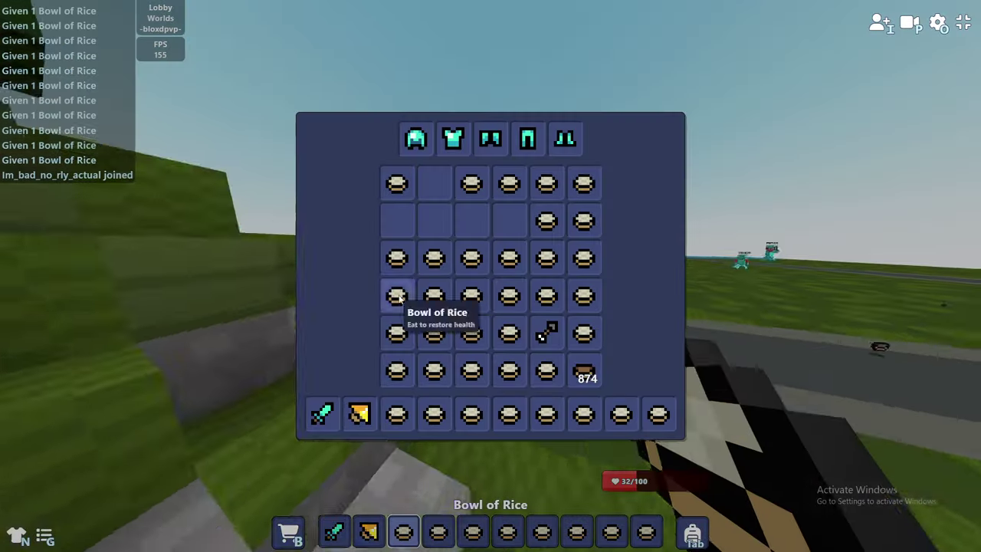
key("e")
right_click(491, 275)
key("4")
right_click(490, 276)
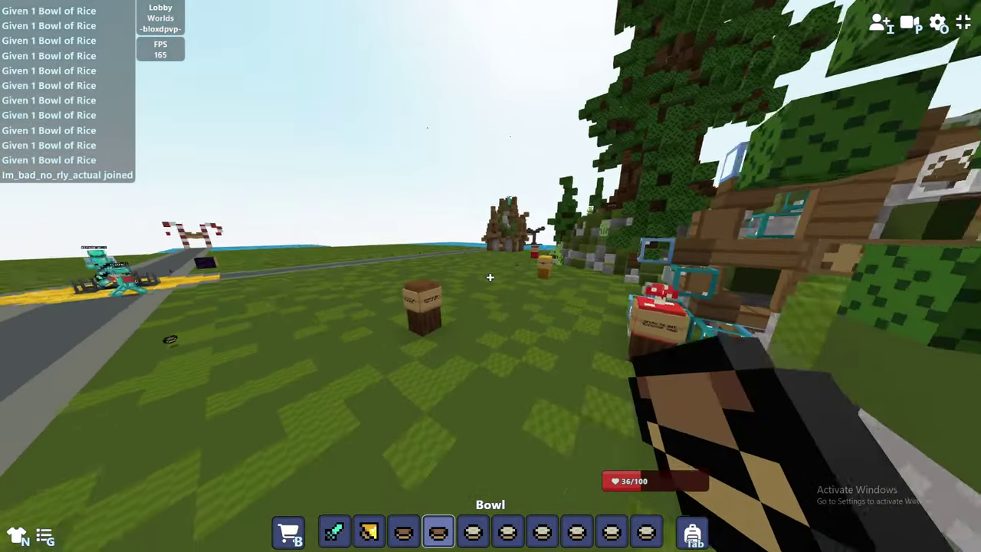
key("1")
Step: Check the inventory again and eat a bowl of rice from slot 3
key("e")
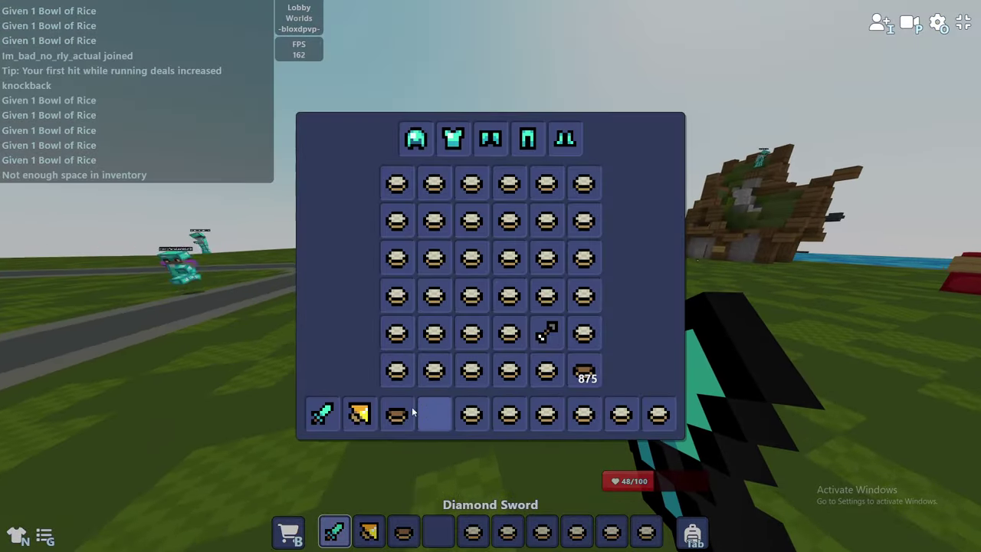
key("e")
key("3")
key("e")
key("e")
right_click(491, 276)
Step: Eat a final bowl of rice to reach 92 health, then resume play
key("e")
key("e")
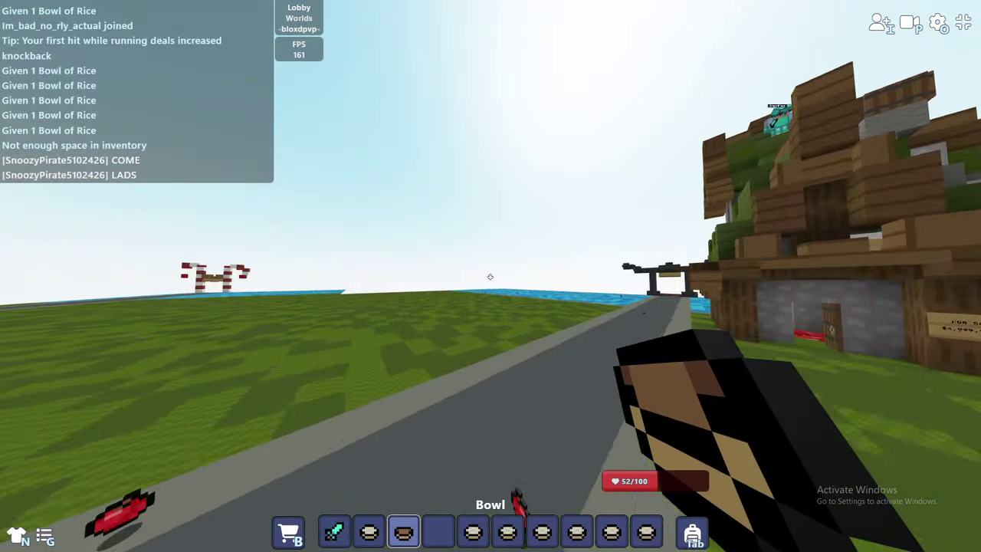
key("2")
key("e")
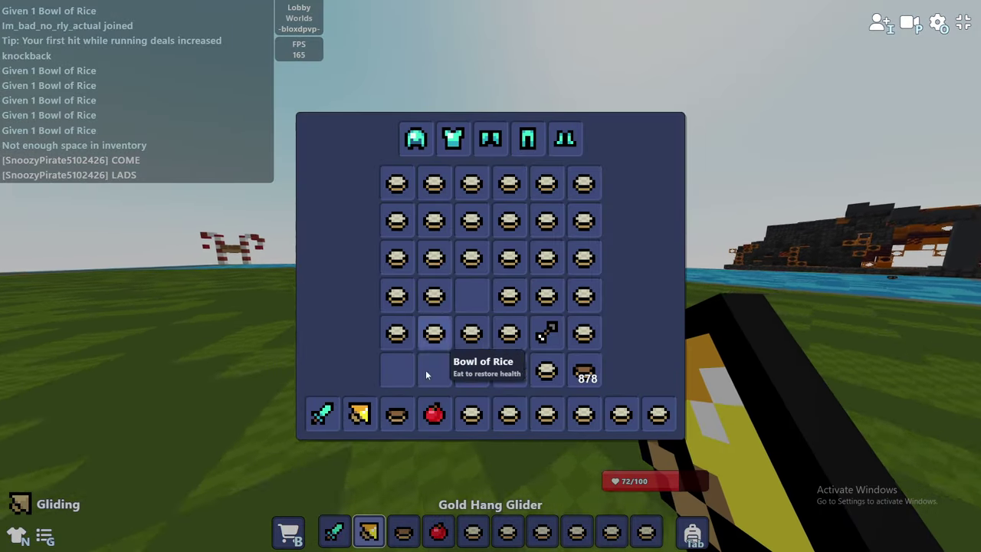
key("e")
key("3")
right_click(491, 276)
key("e")
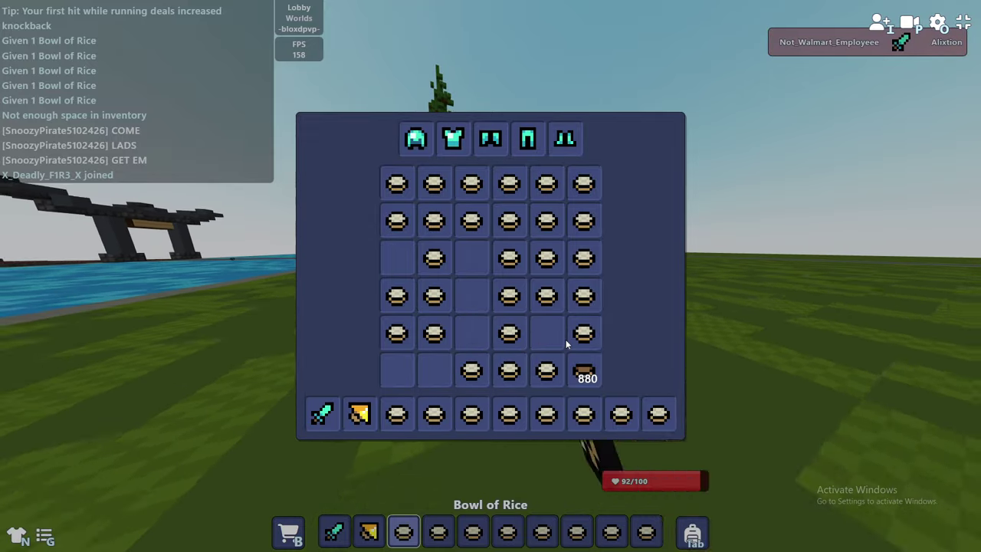
key("e")
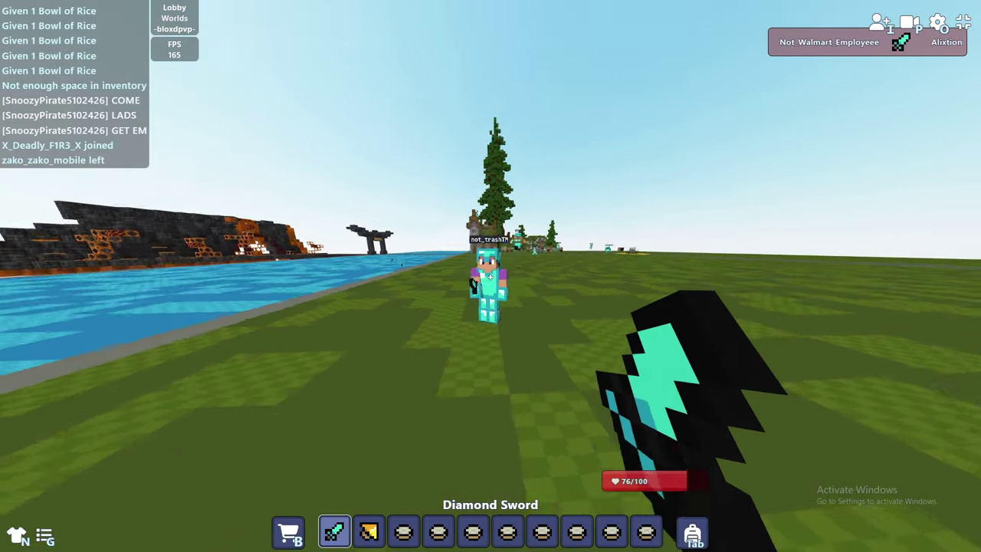
Step: Collect Bowls of Rice from the food block and eat them to reach 100 health
key("1")
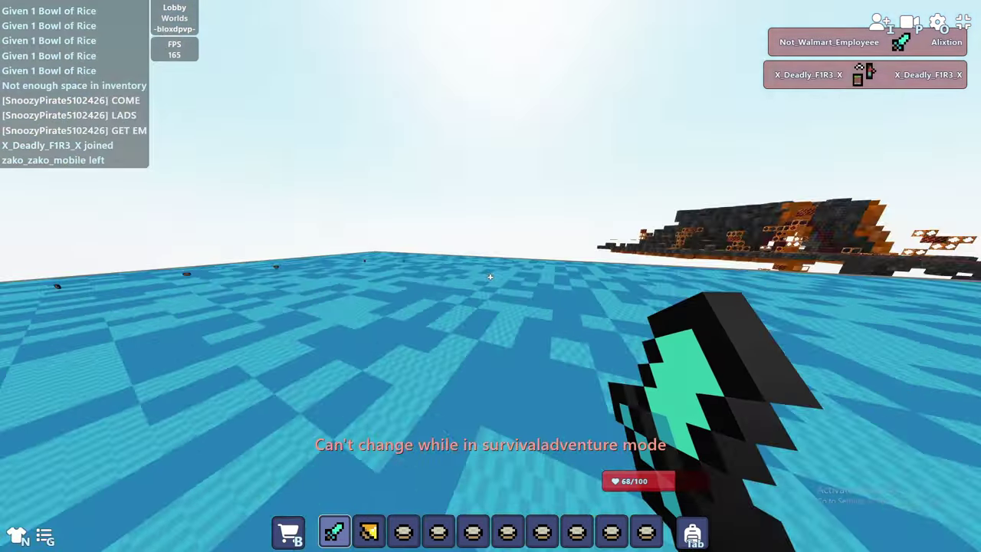
key("Tab")
key("Tab")
key("3")
key("Tab")
key("Tab")
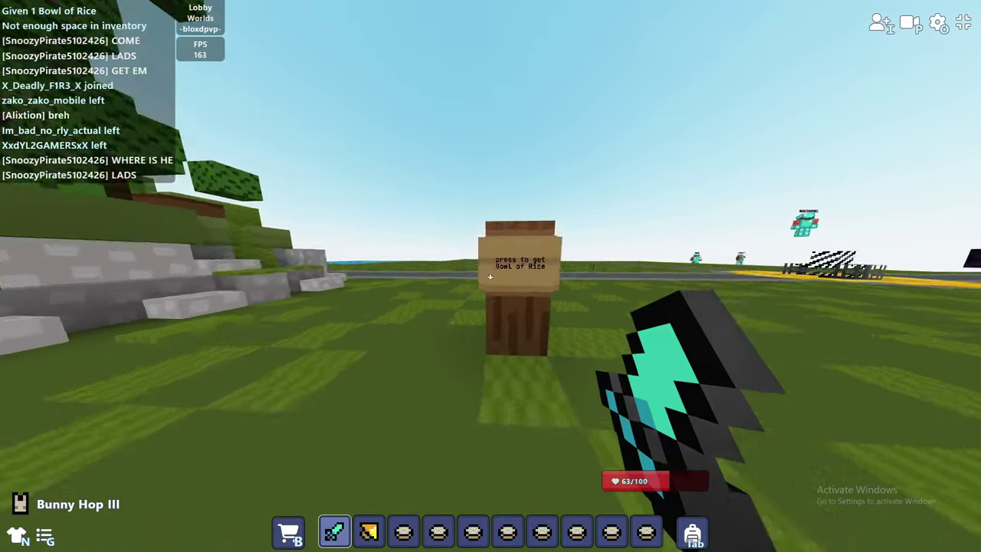
left_click(490, 277)
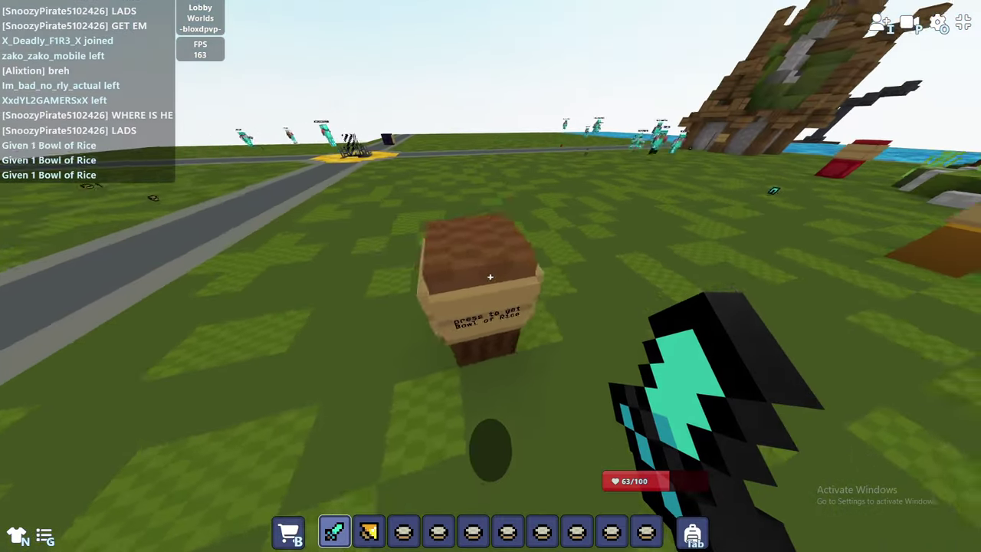
key("e")
key("e")
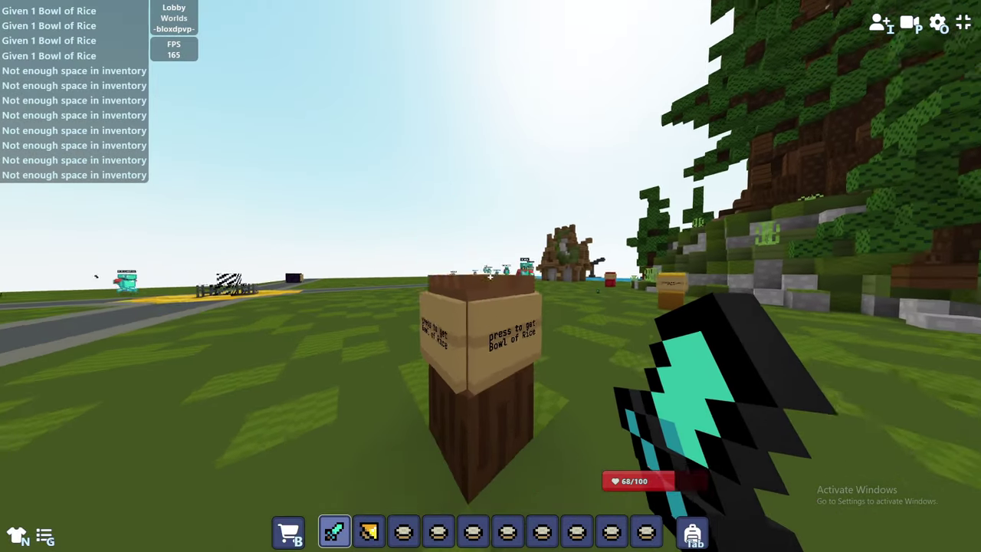
key("3")
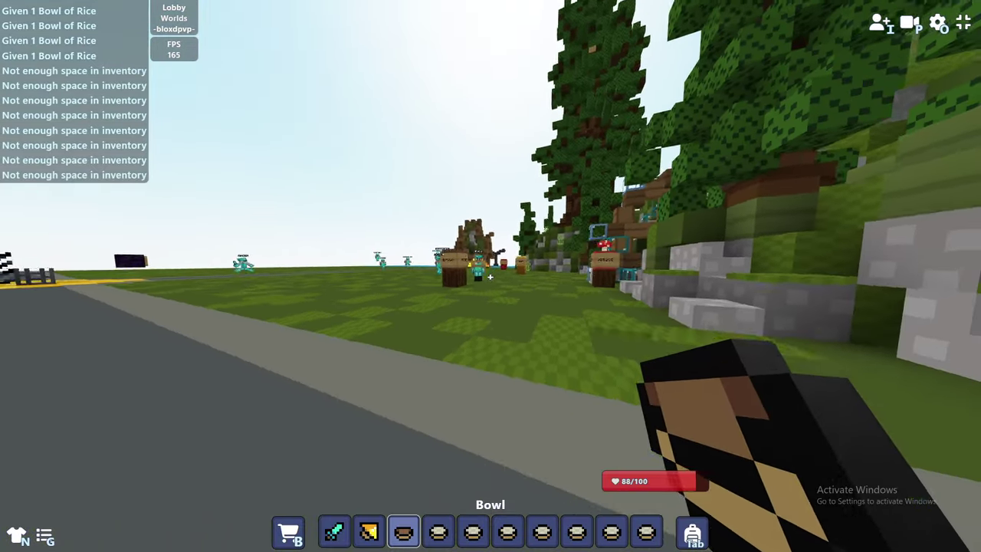
key("e")
key("e")
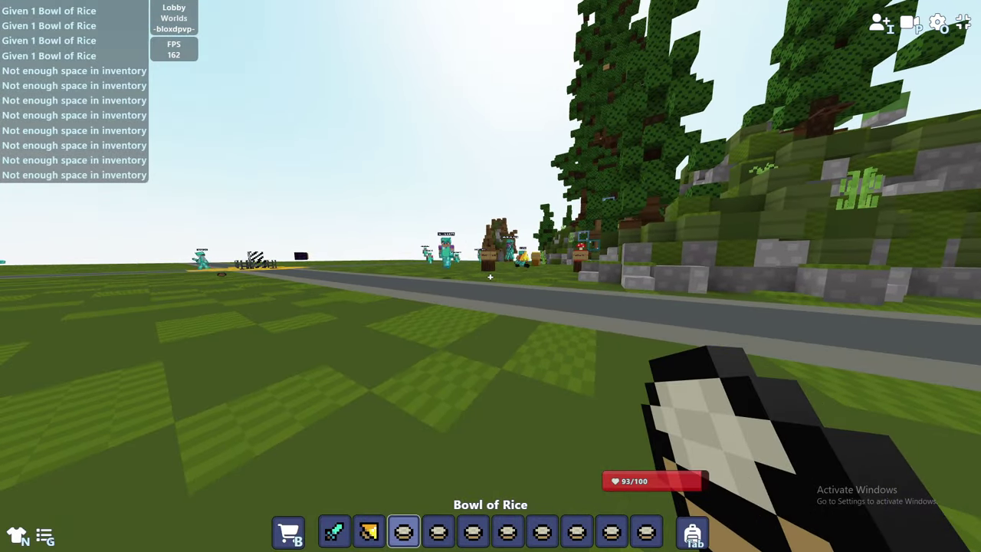
key("1")
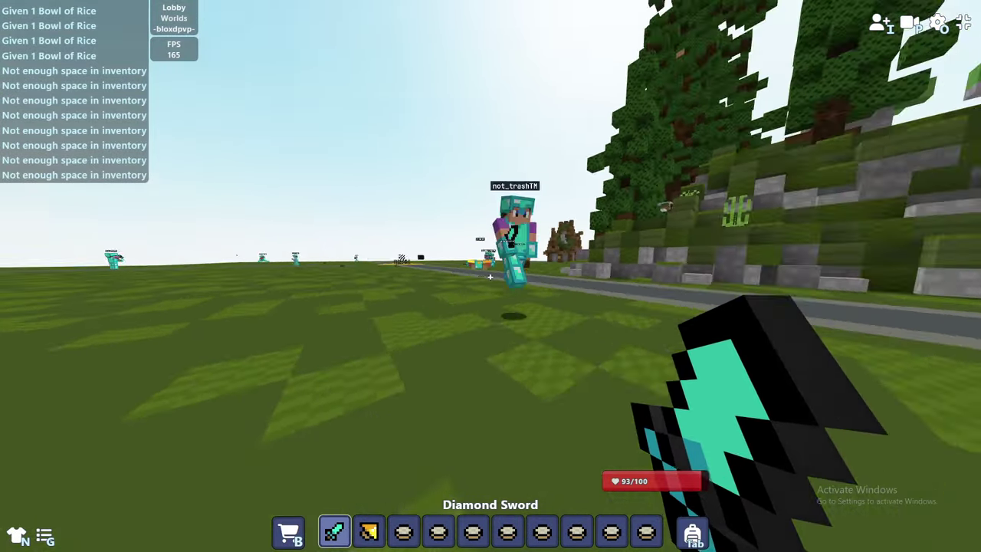
Step: Strike the nearby armoured player, then re-ready the Diamond Sword and check supplies
left_click(491, 276)
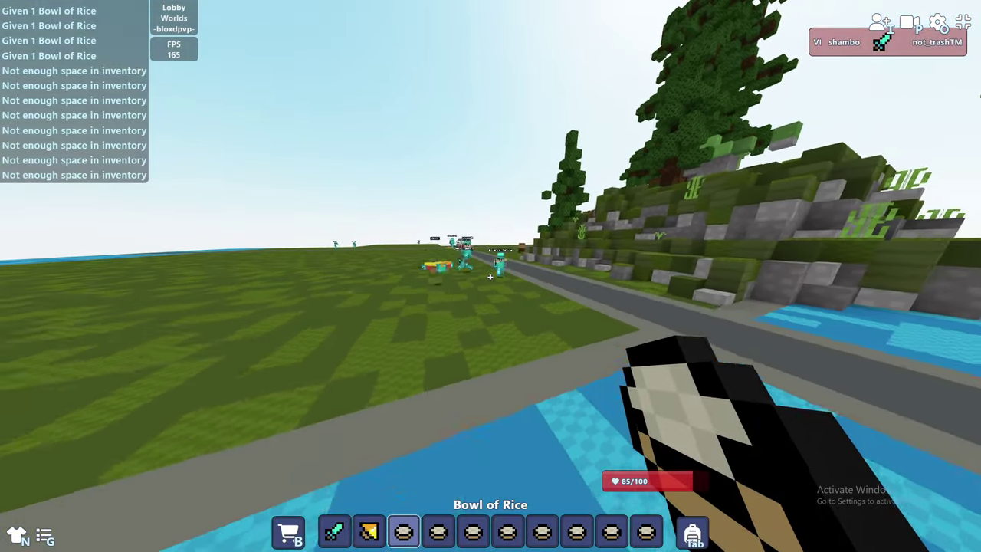
key("Escape")
key("Escape")
key("1")
key("e")
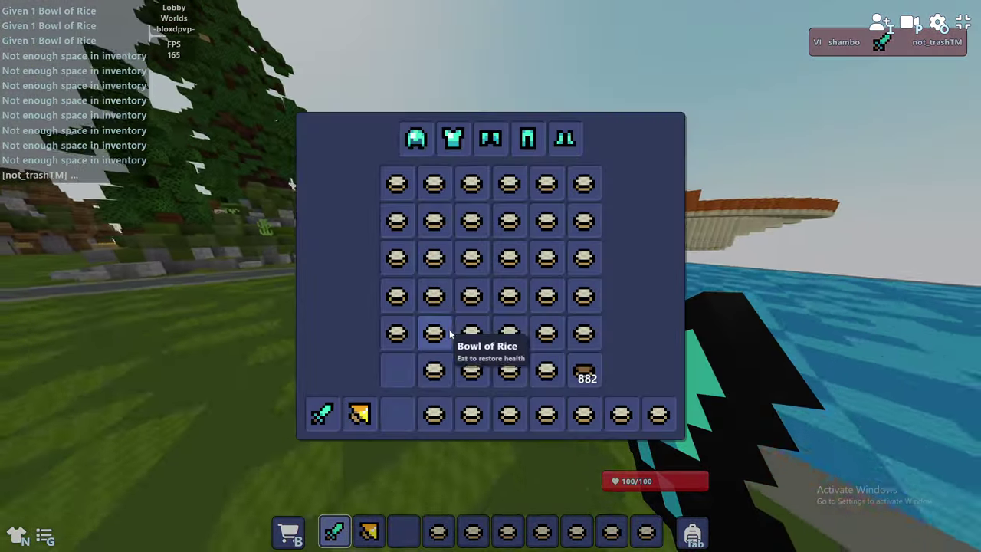
key("e")
key("2")
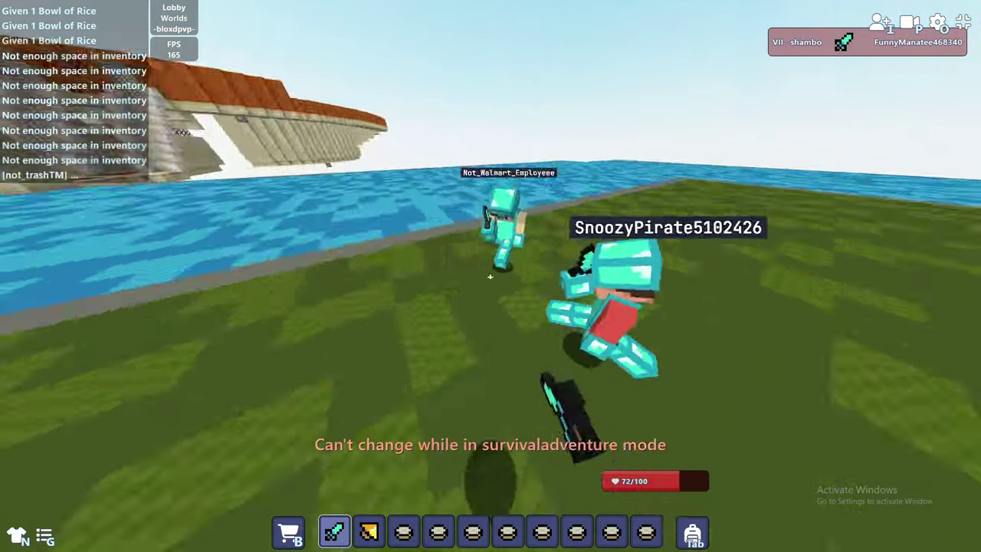
Step: Fight Not_Walmart_Employeee and SnoozyPirate5102426, hopping away at 60 health
left_click(490, 276)
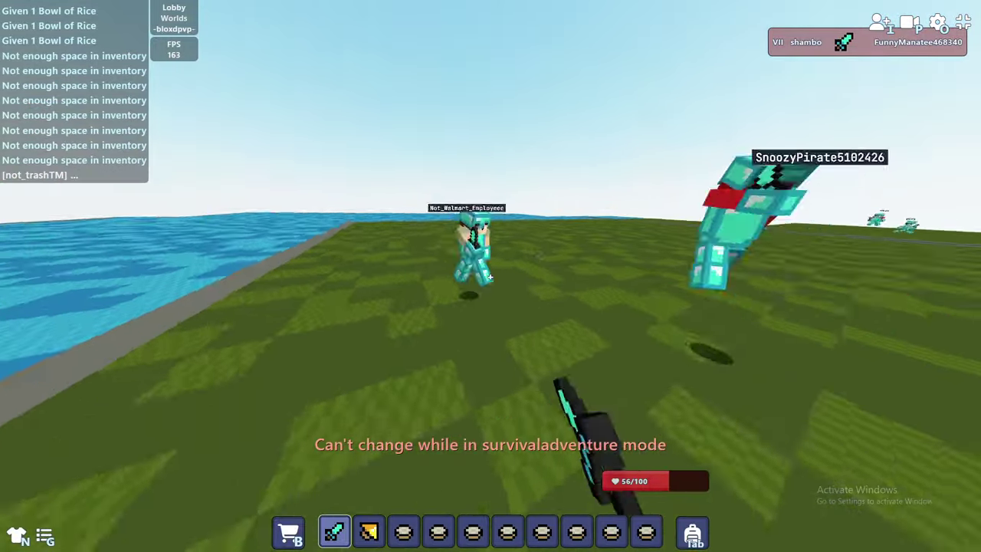
key("3")
left_click(490, 276)
left_click(490, 276)
left_click(490, 276)
key("space")
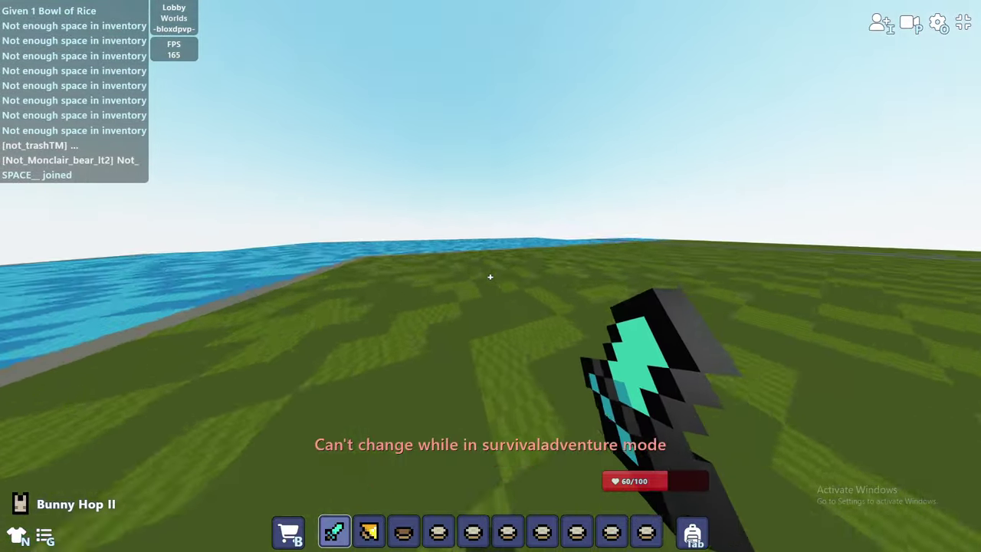
Step: Eat a Bowl of Rice from slot 3 to heal, then draw the Diamond Sword
key("e")
key("e")
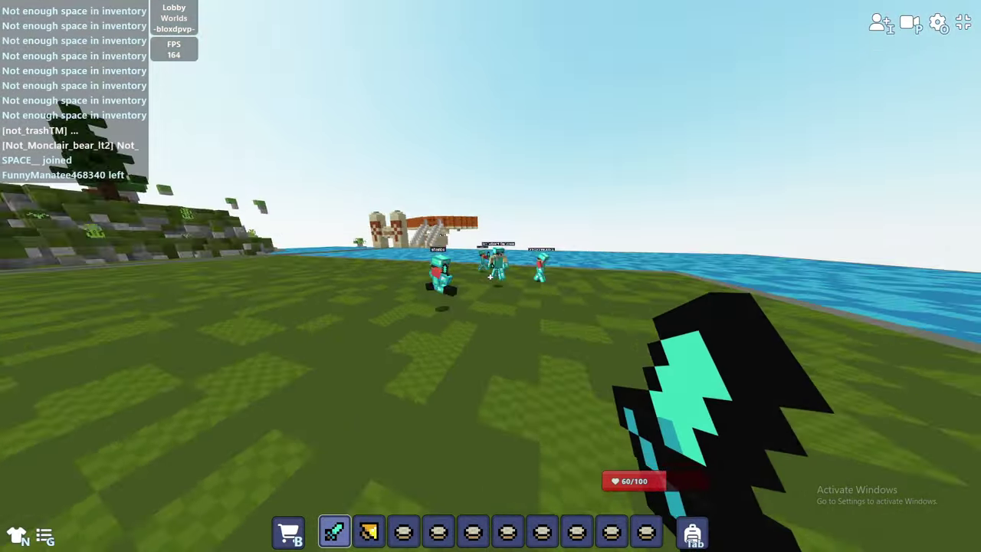
key("e")
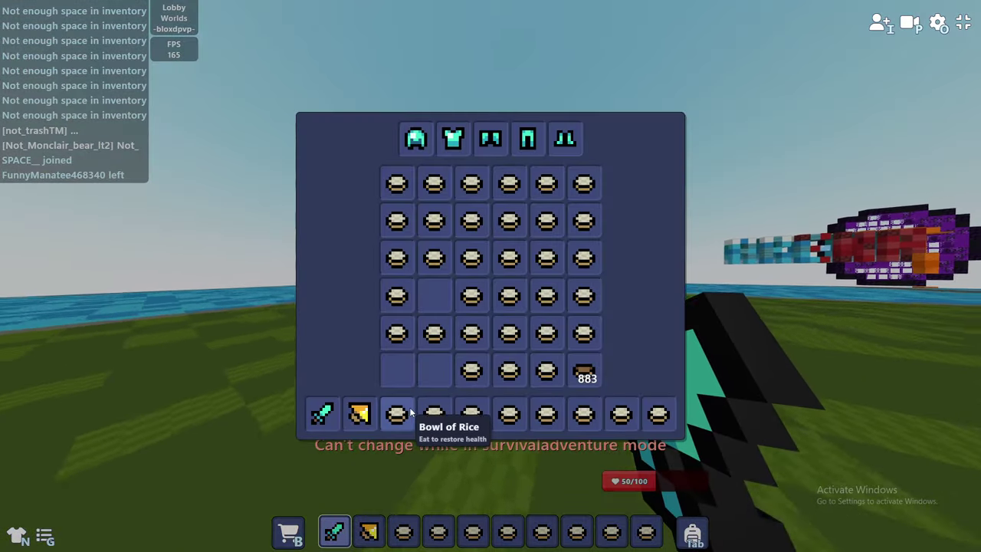
key("e")
key("3")
right_click(491, 276)
key("e")
key("e")
key("1")
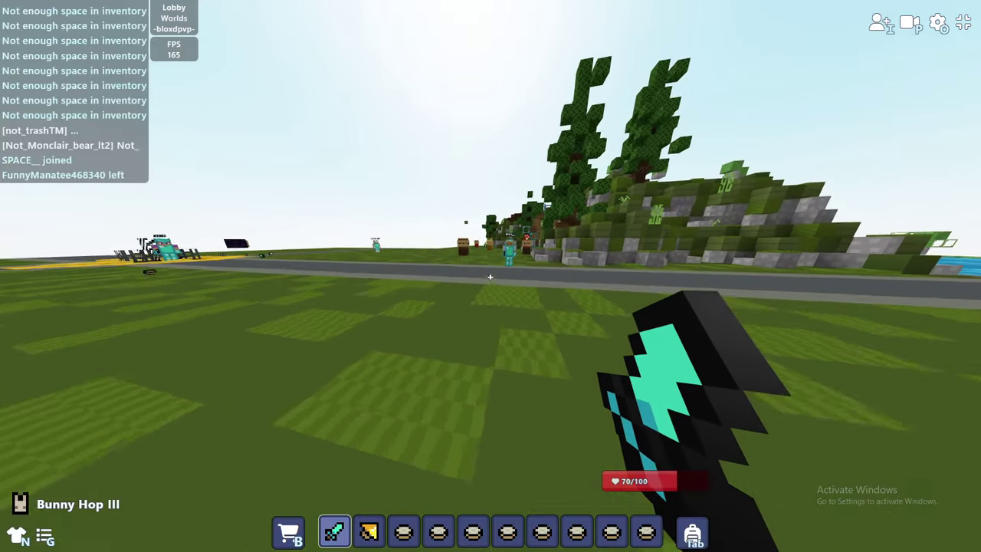
Step: Walk to the food block near shambo and collect more Bowls of Rice
key("w")
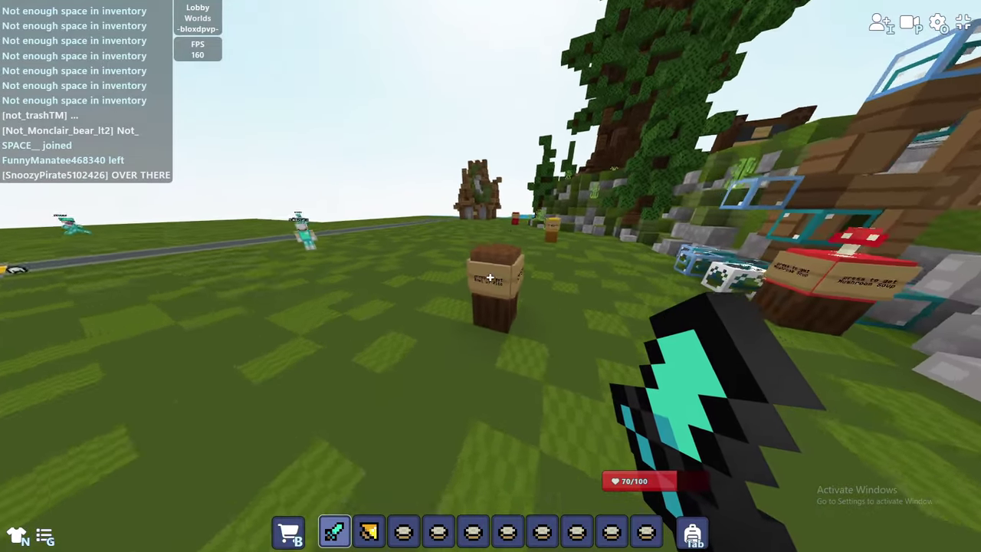
right_click(491, 278)
key("e")
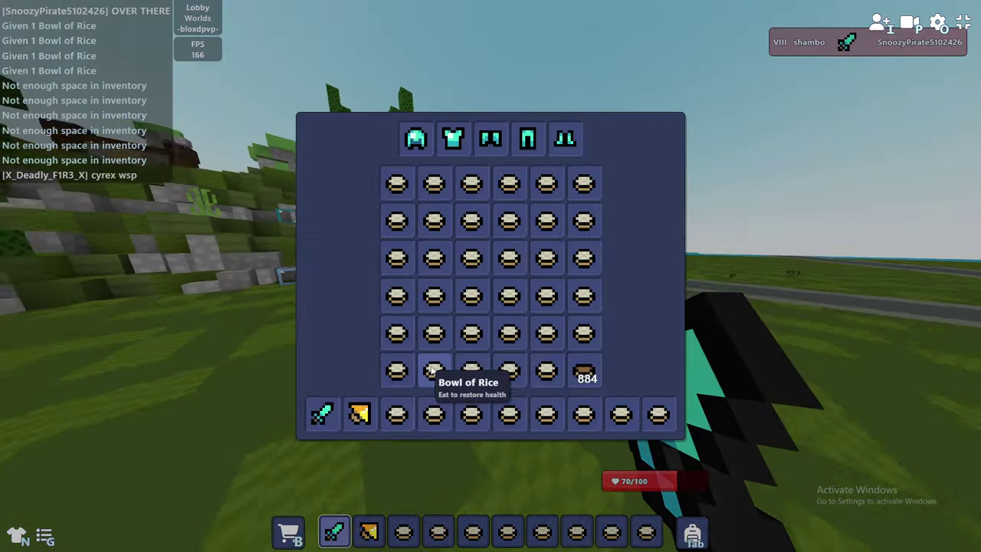
key("e")
key("3")
key("e")
key("e")
key("e")
key("e")
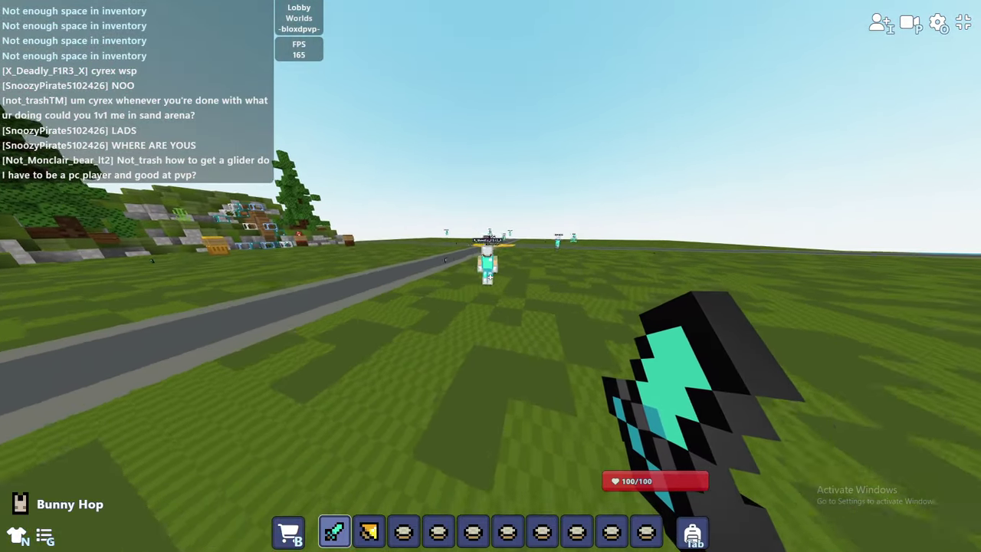
Step: Hit the iron-helmeted opponent three times with the sword
key("c")
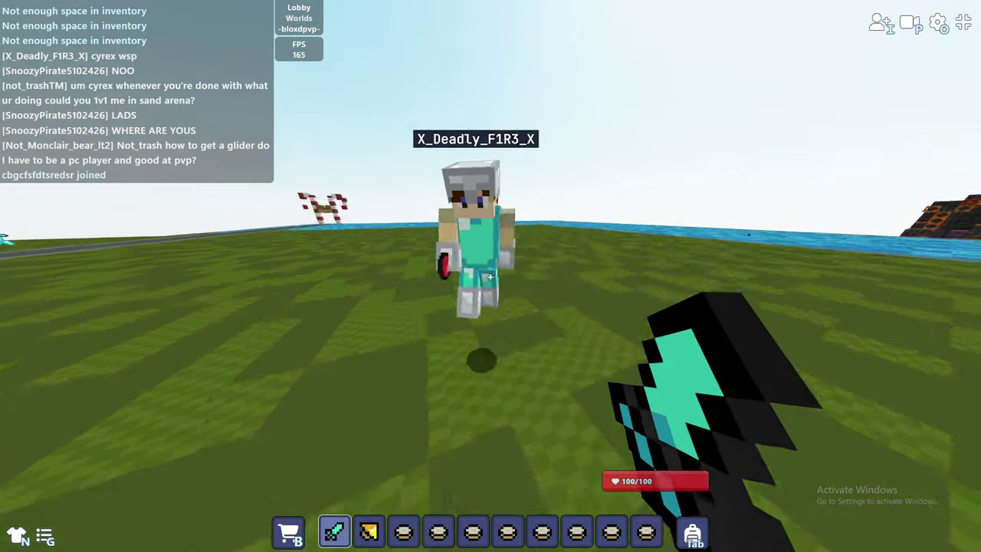
left_click(490, 276)
left_click(490, 276)
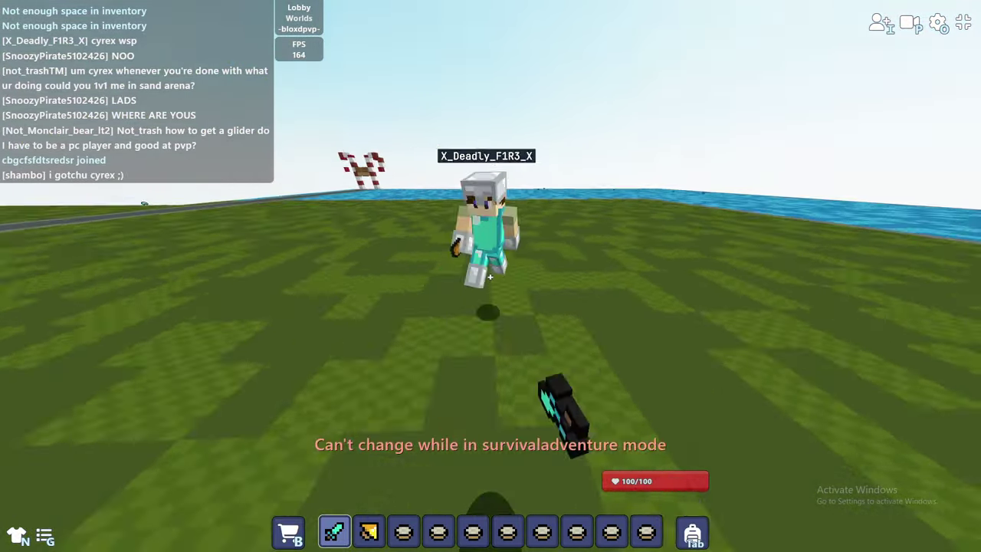
left_click(491, 276)
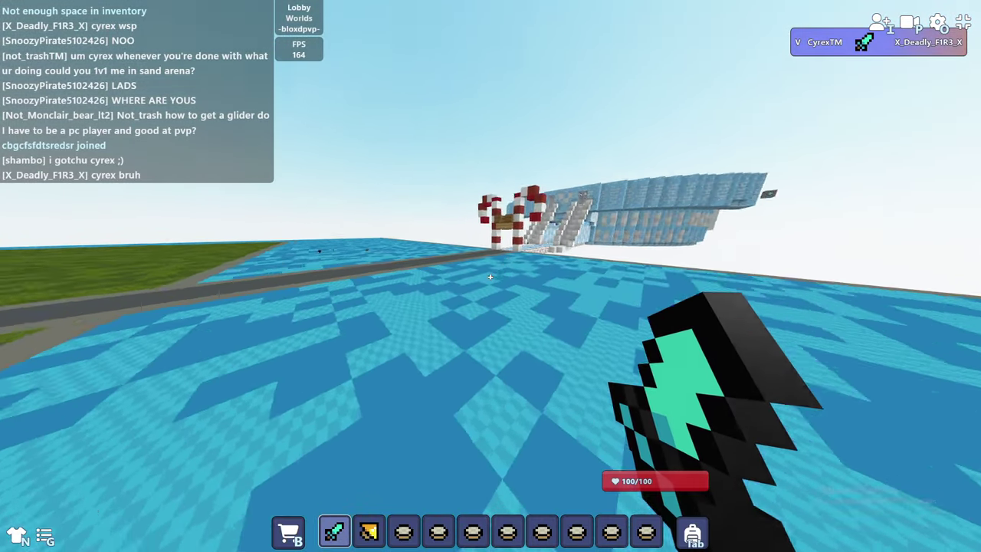
Step: Run onto the blue floor and eat rice, healing from 82 to 100
key("w")
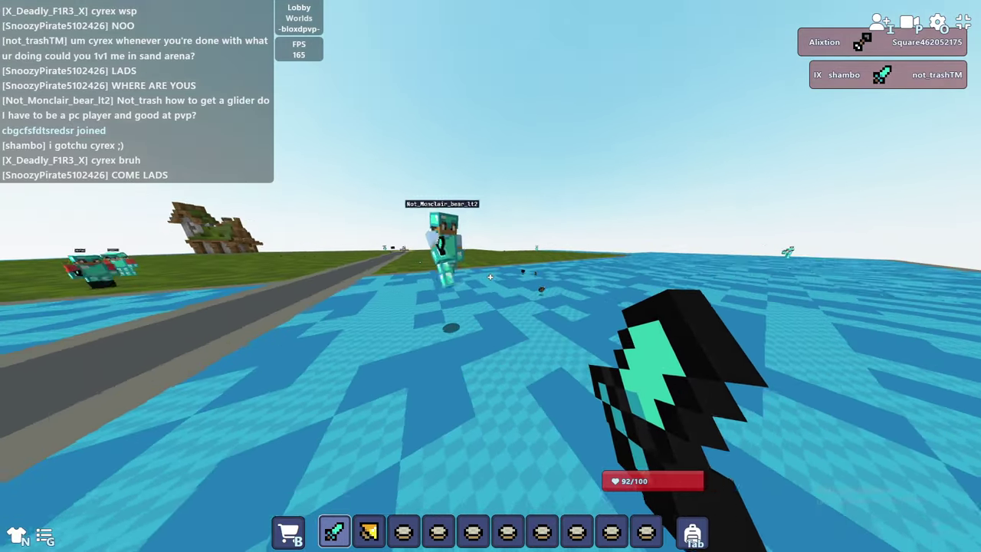
key("3")
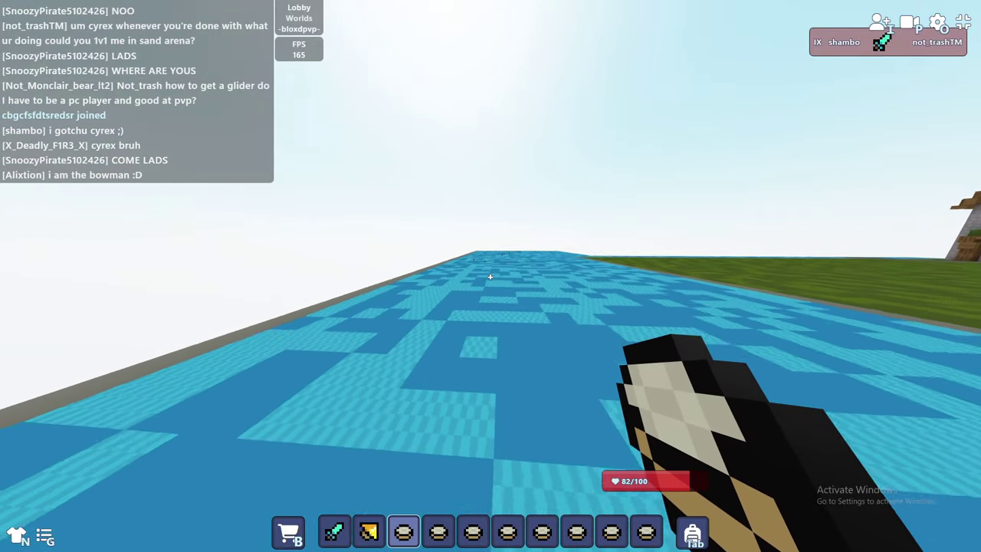
key("e")
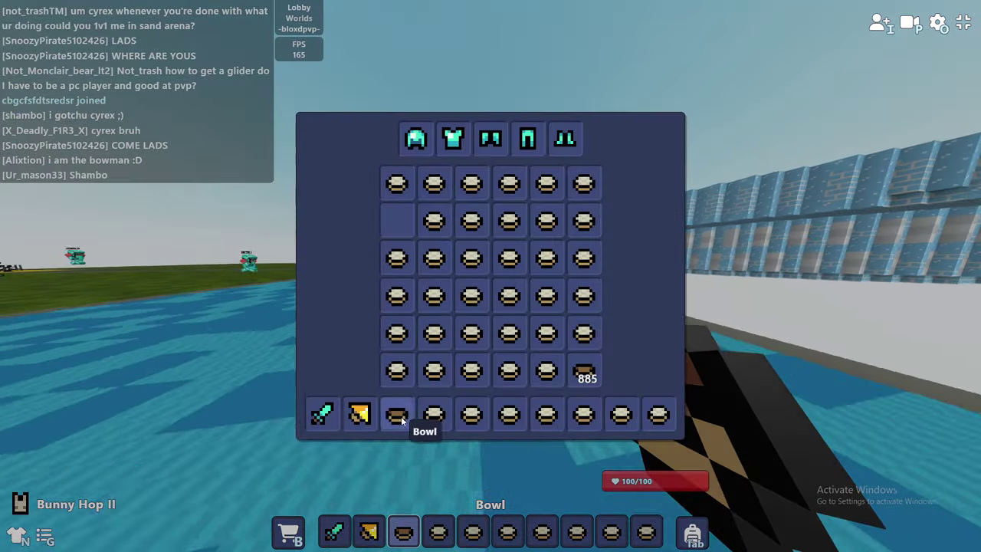
key("e")
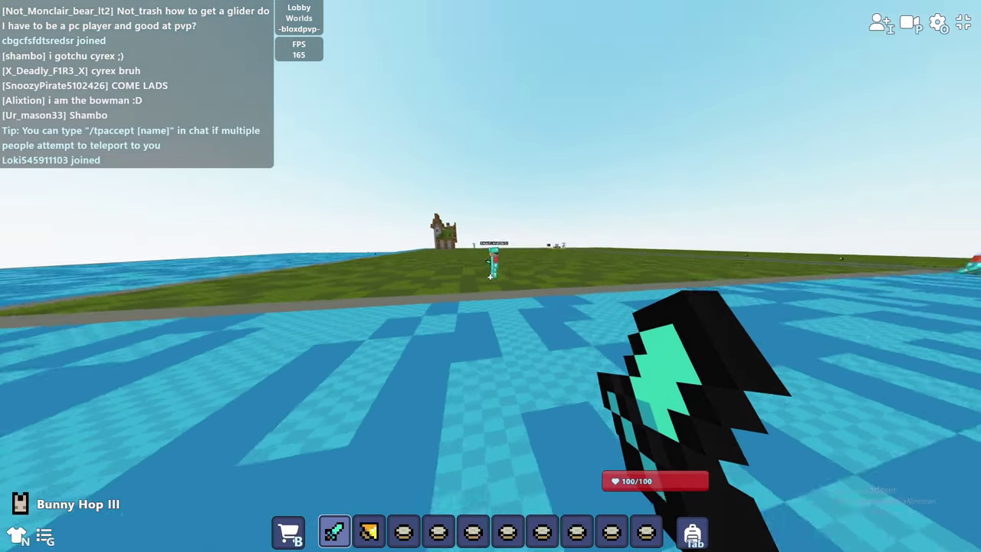
Step: Dodge hits around the grassy area and walk toward the house, checking the inventory
key("space")
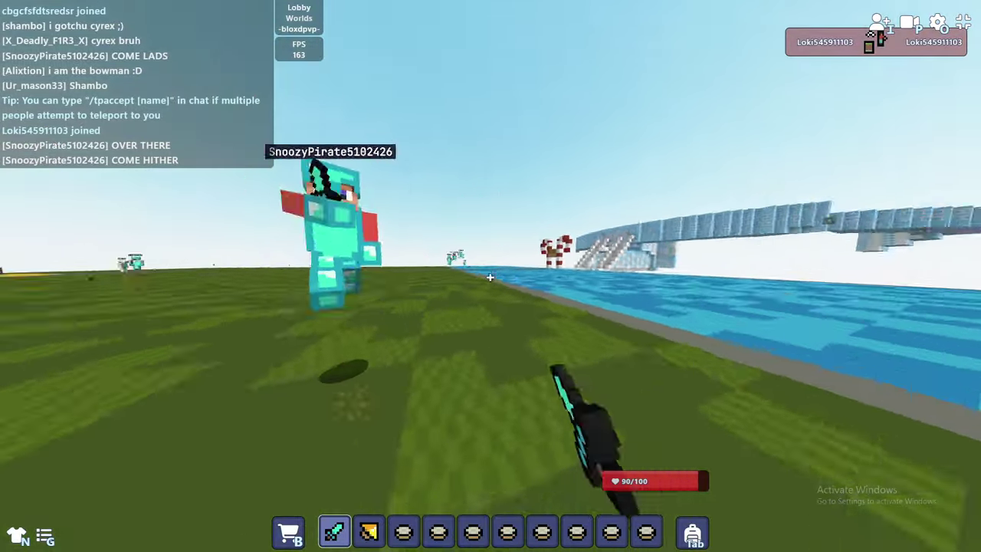
key("space")
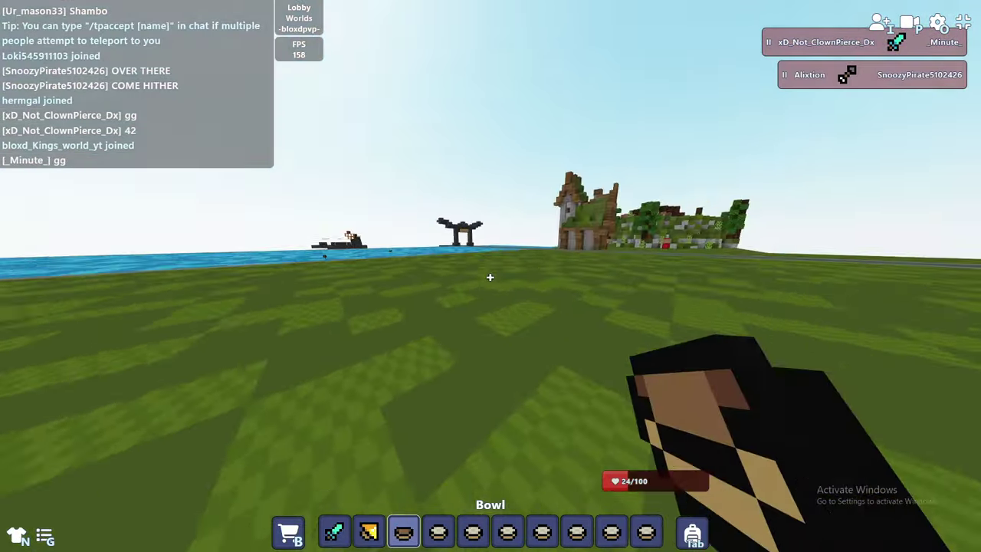
key("e")
key("e")
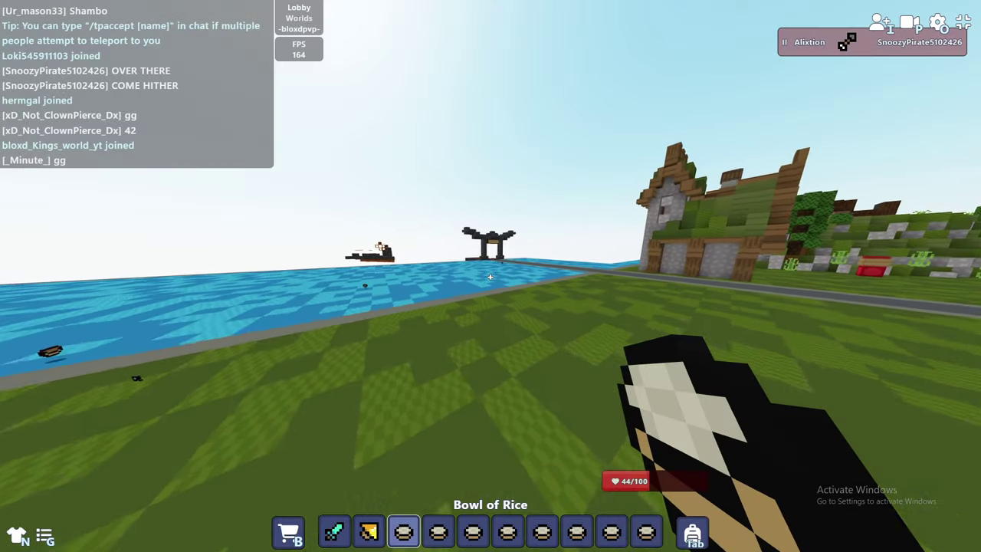
key("e")
key("e")
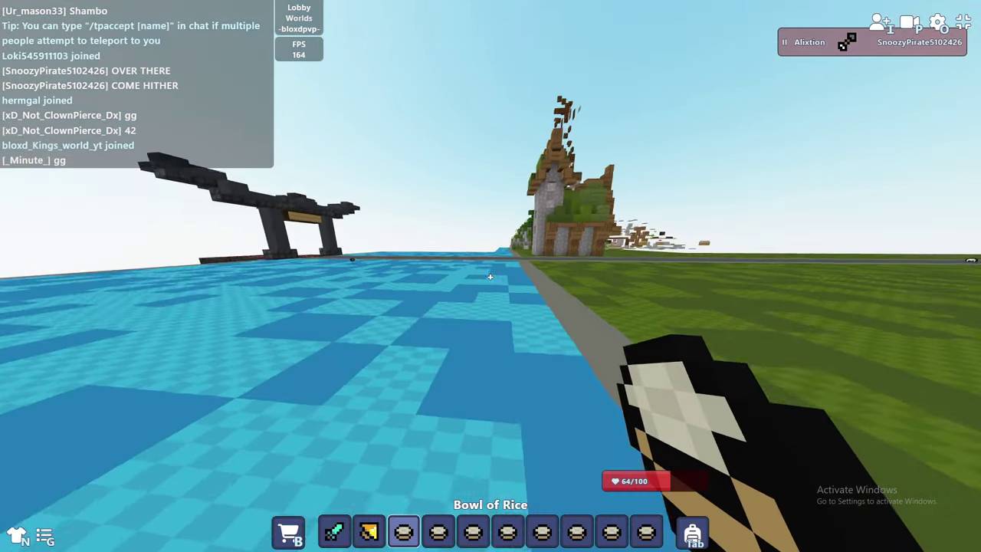
key("w")
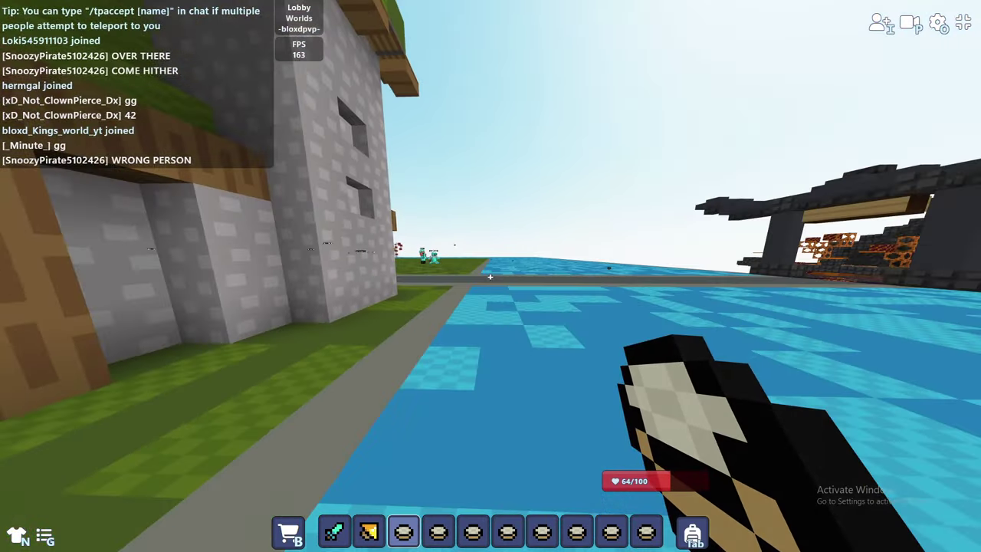
key("e")
key("e")
key("e")
key("e")
key("2")
Step: Attack the armoured player on the blue floor near Not_Monclair_bear_lt2
key("w")
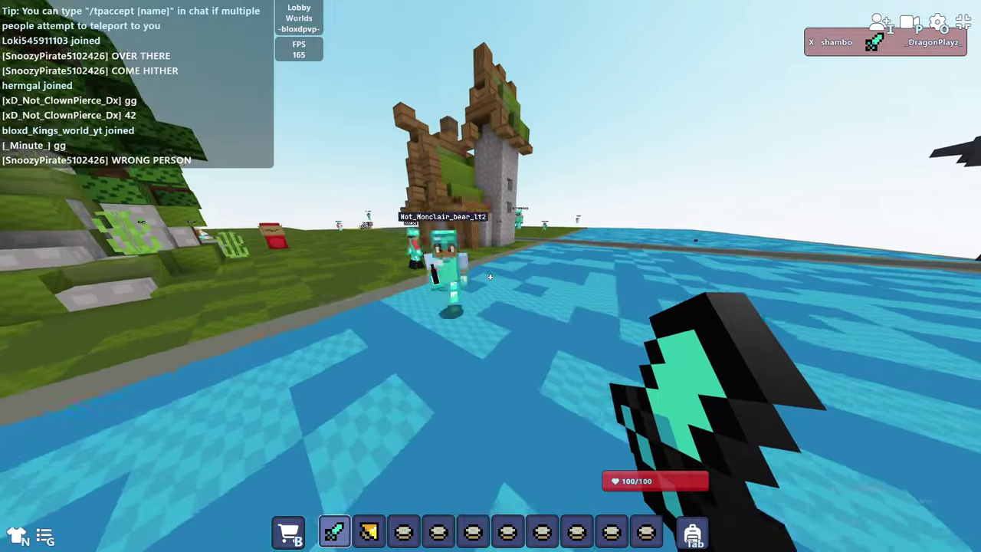
left_click(491, 276)
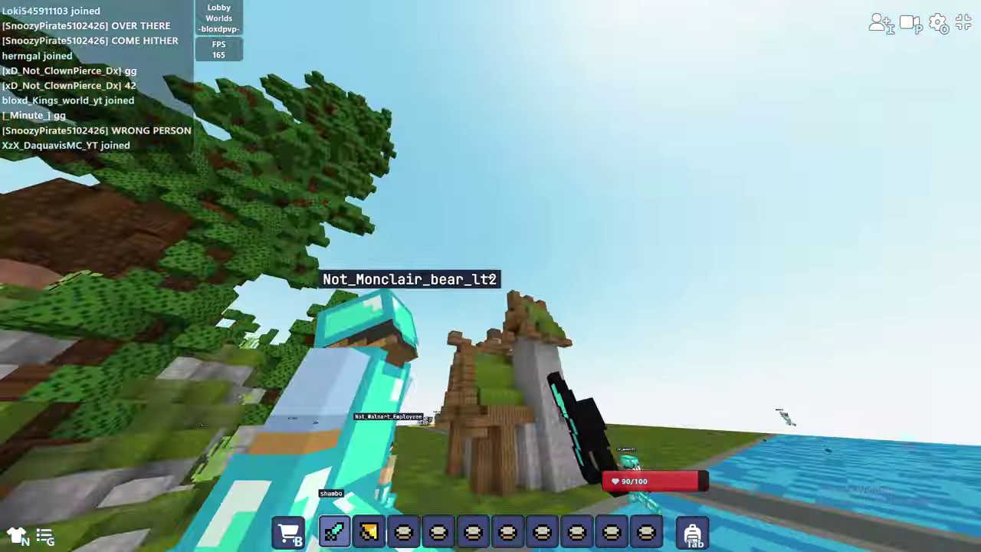
left_click(490, 276)
key("2")
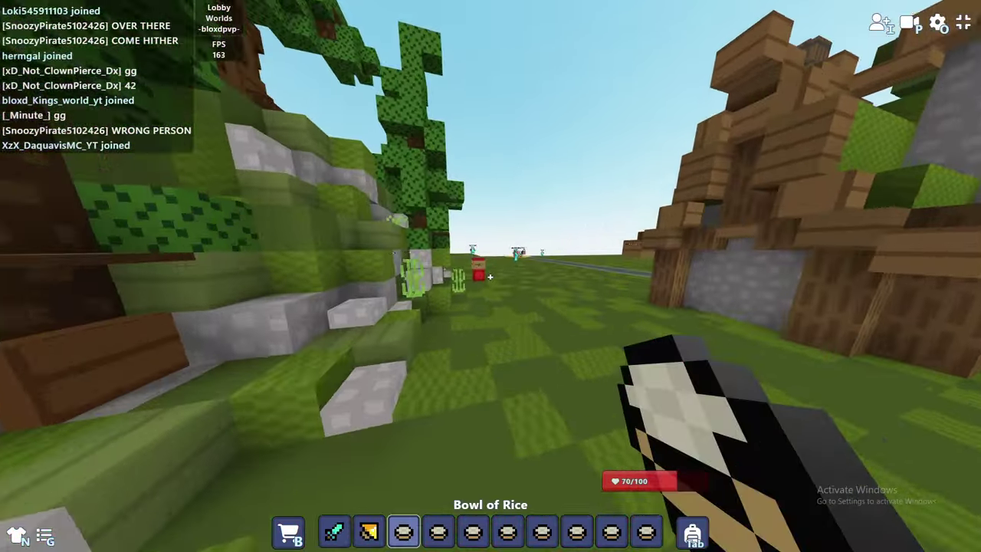
key("1")
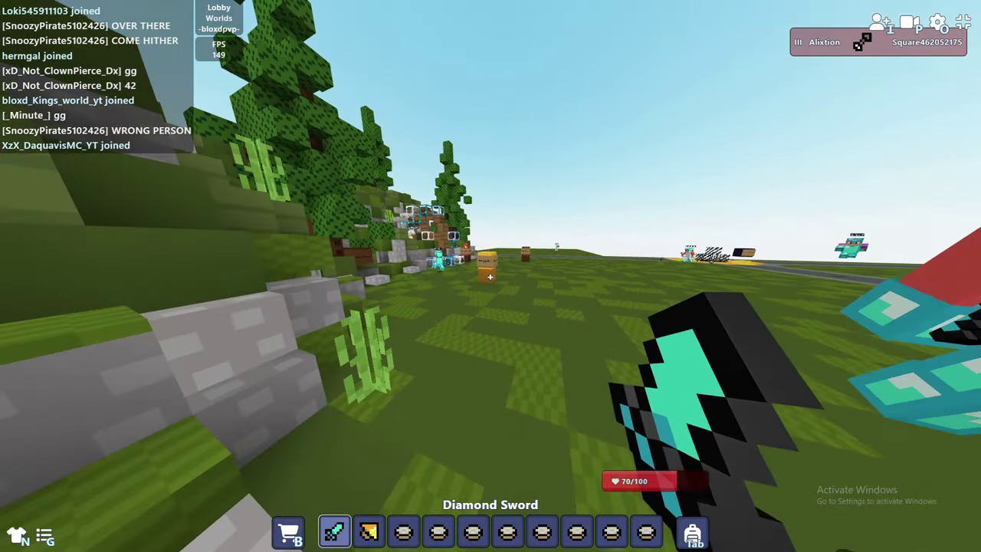
Step: Eat a bowl of rice to reach 80 health and restock from the dispenser
key("3")
left_click(490, 276)
key("e")
key("e")
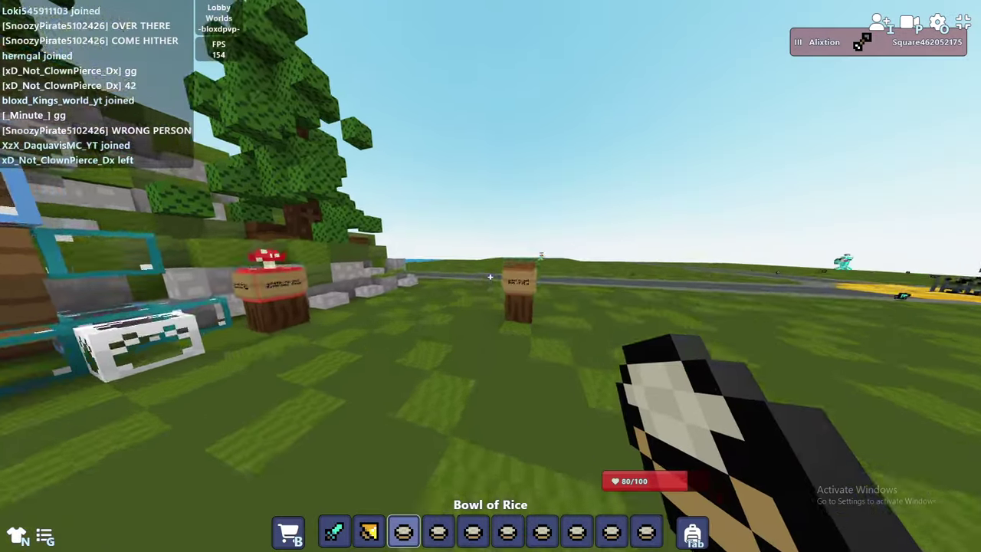
key("1")
key("e")
key("e")
key("e")
key("e")
key("e")
key("e")
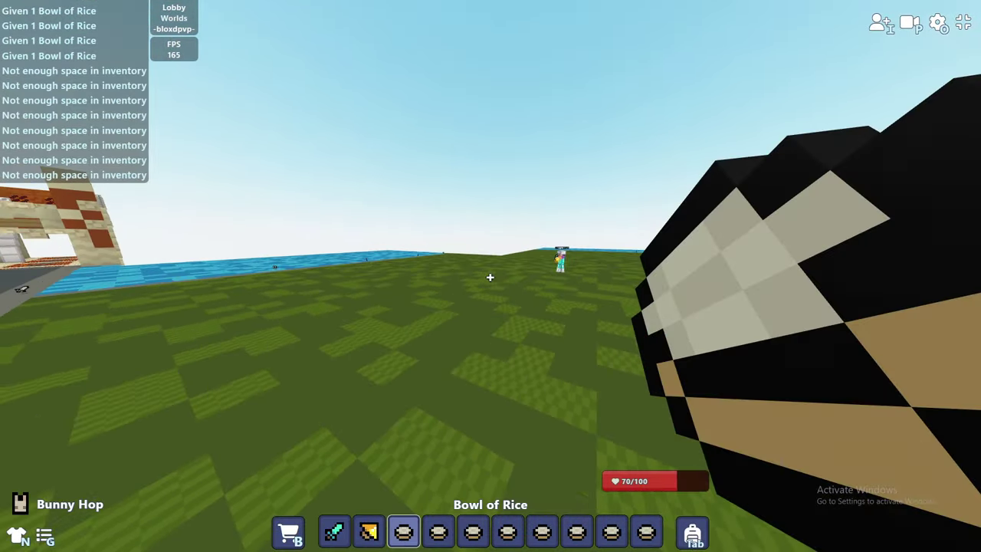
Step: Eat the held rice, move a Bowl of Rice to the hotbar, and head over the water
left_click(490, 278)
key("e")
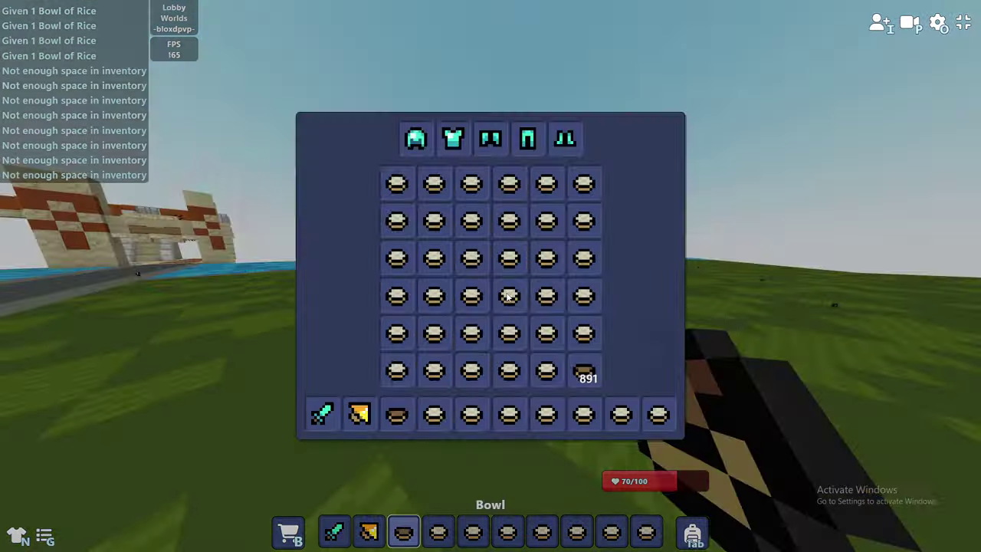
left_click(407, 338, "shift")
key("e")
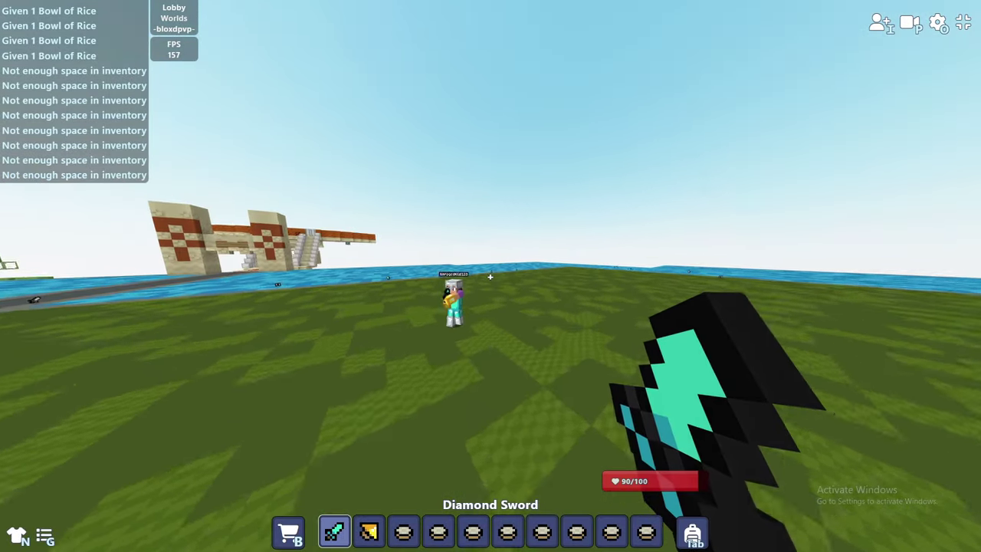
key("F4")
key("w")
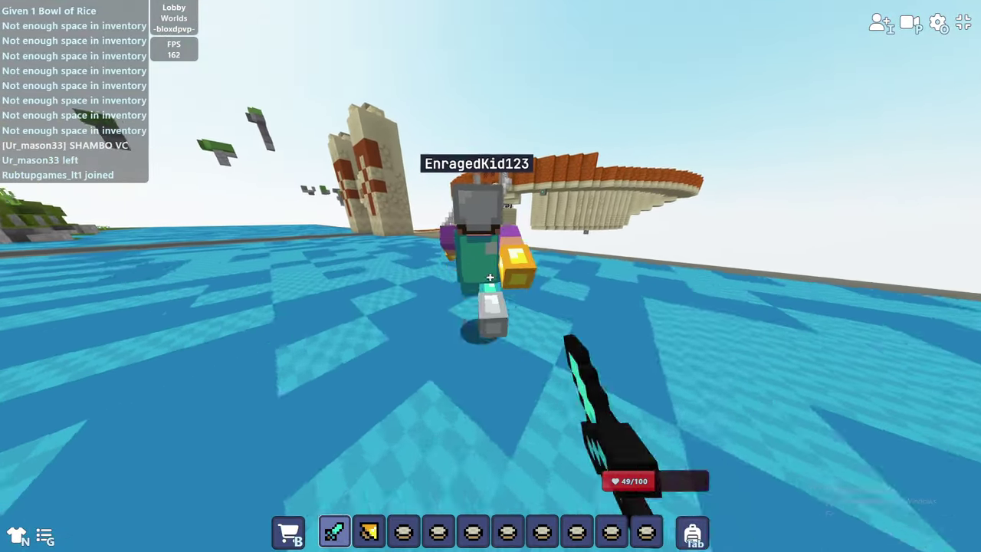
key("F4")
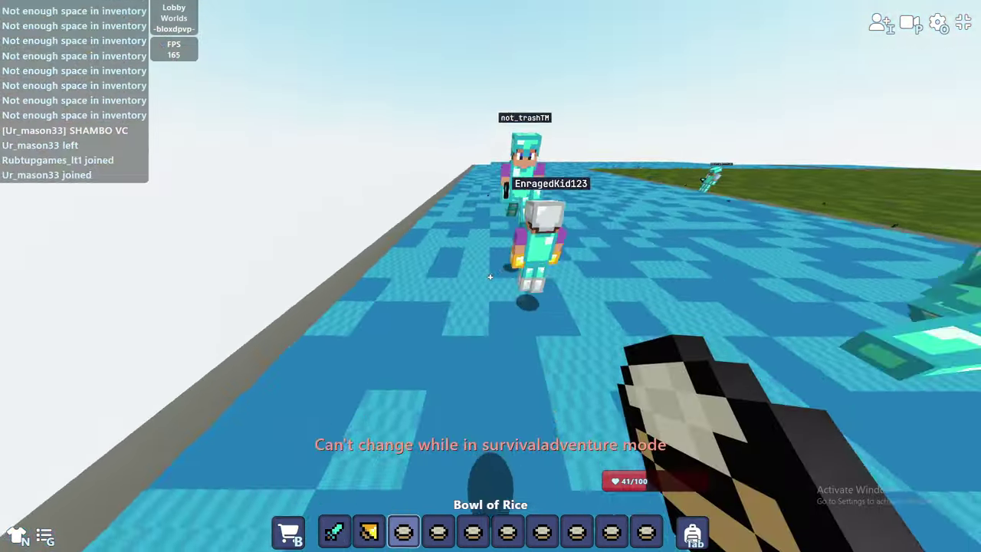
key("e")
key("e")
key("3")
key("e")
key("e")
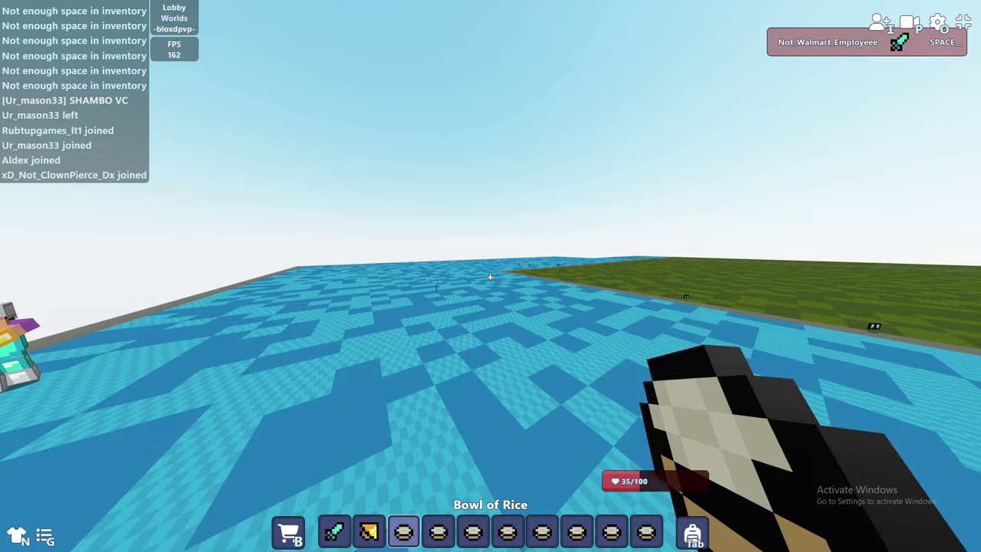
right_click(491, 276)
key("e")
key("e")
key("e")
key("e")
Step: Eat another bowl to reach 73 health and restock slot 3 from the inventory
right_click(490, 277)
key("e")
key("e")
key("1")
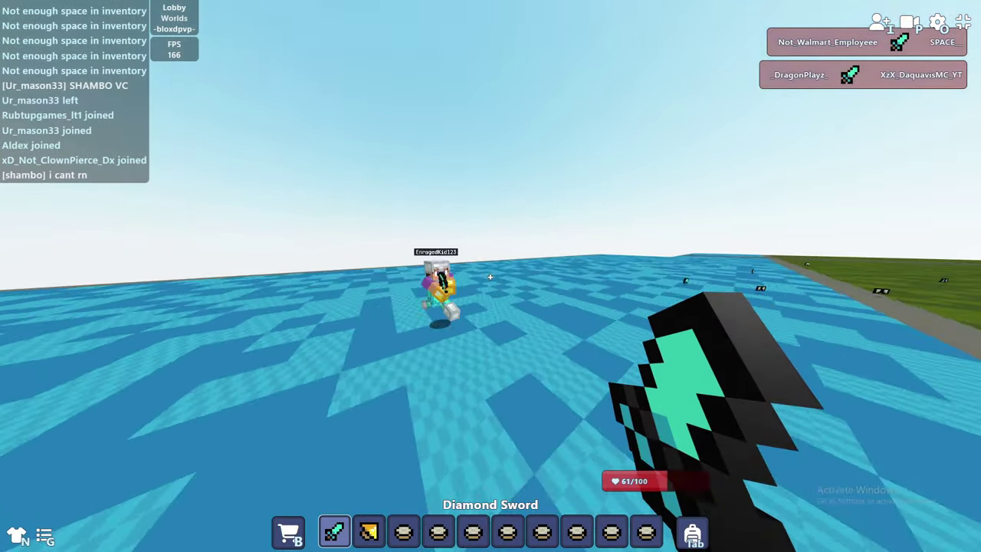
key("3")
key("e")
key("e")
key("e")
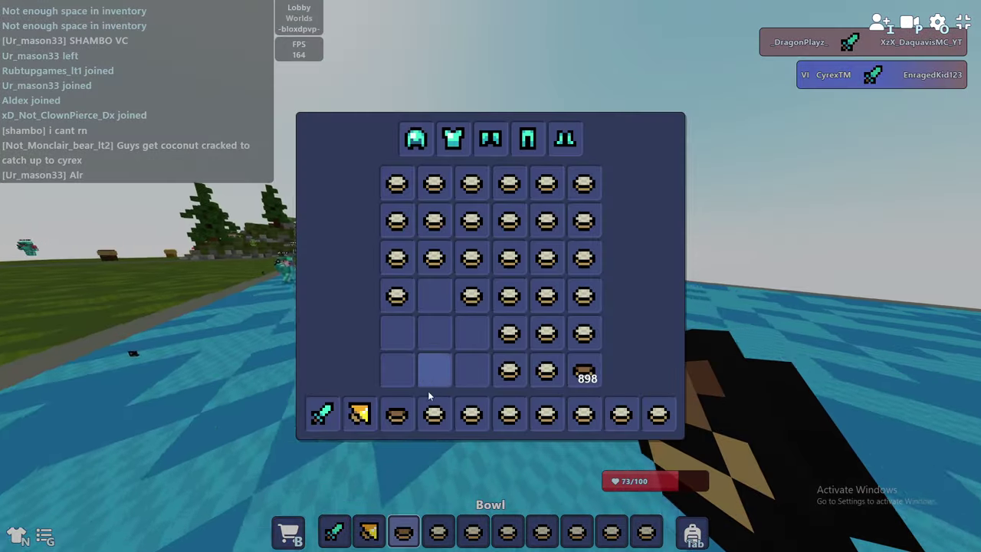
key("e")
Step: Eat a bowl of rice to heal from 26 health, checking the inventory
key("1")
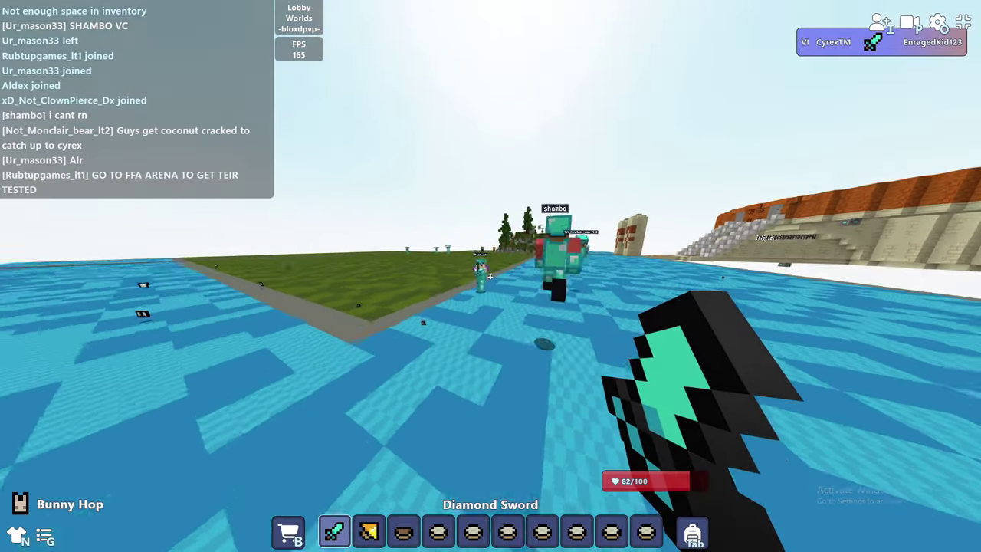
key("e")
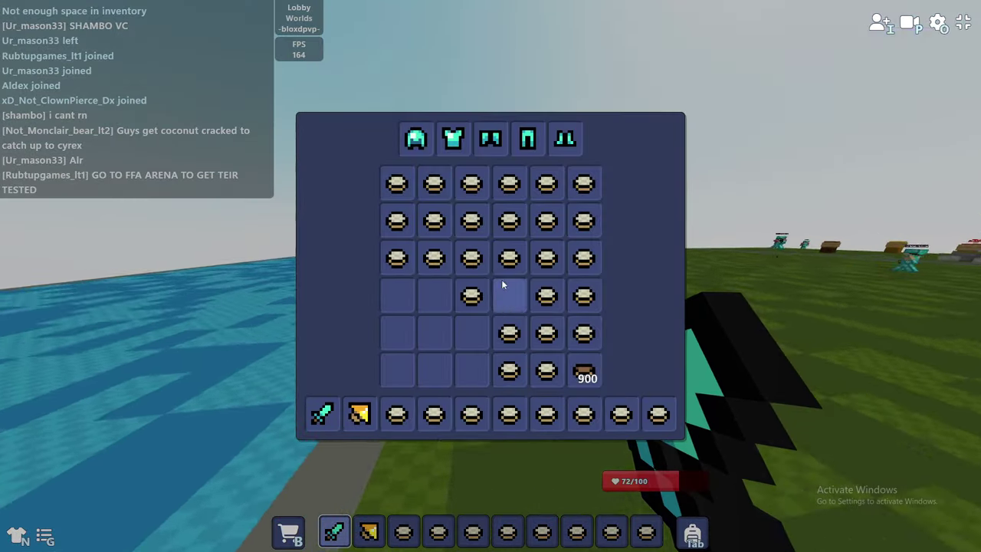
key("e")
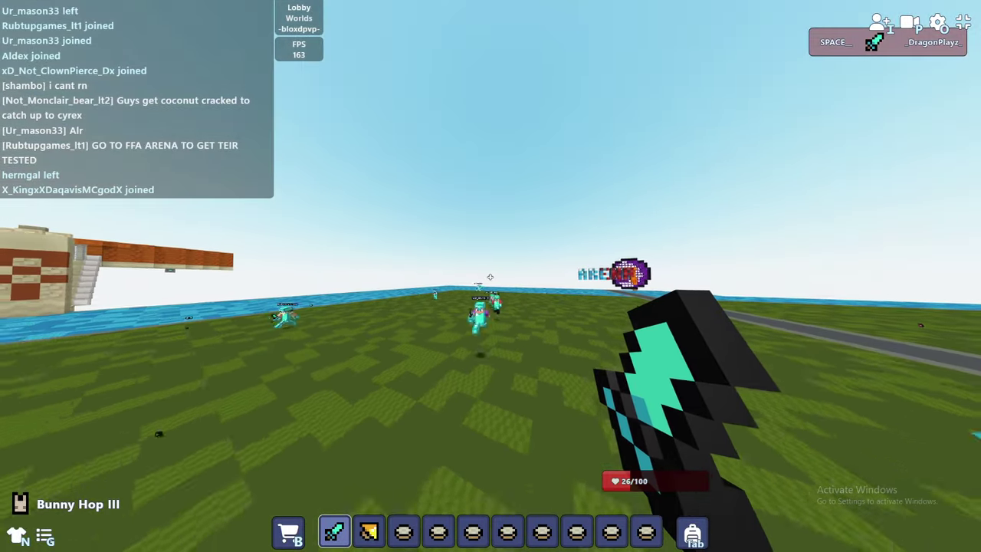
right_click(490, 276)
key("e")
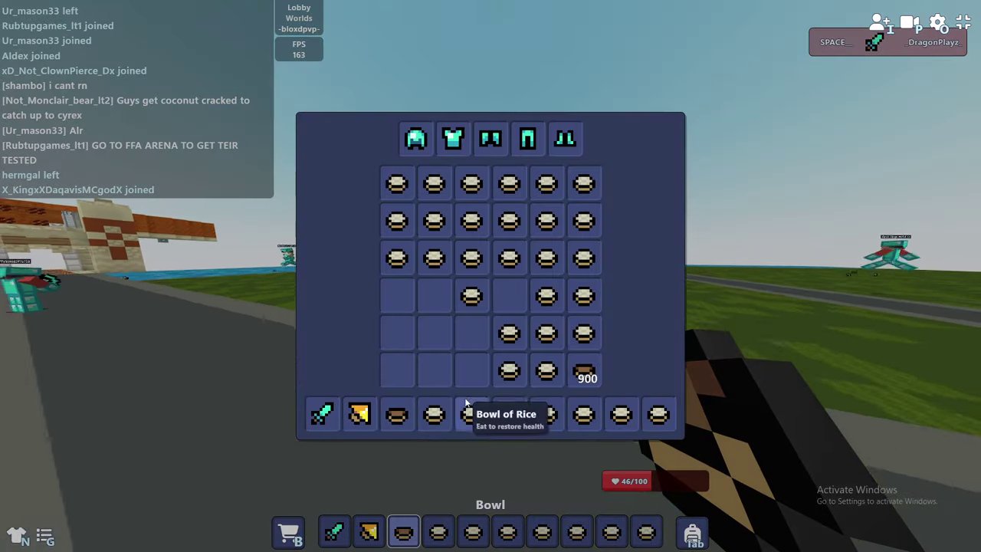
key("e")
Step: Eat another bowl of rice, then take fresh bowls from the rice dispenser
right_click(491, 276)
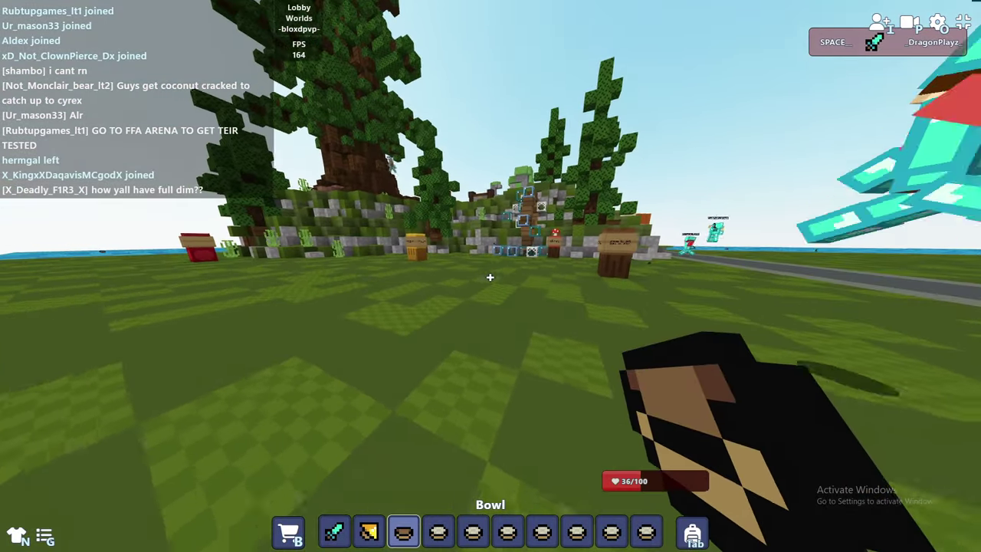
key("e")
key("e")
key("1")
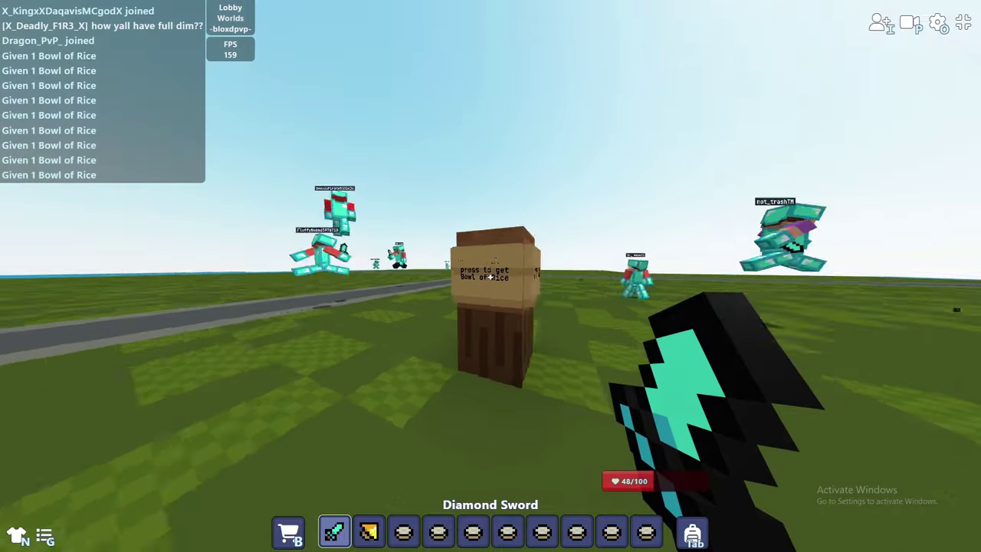
right_click(491, 276)
Step: Hop through the trees toward the water holding rice, then draw the diamond sword
key("3")
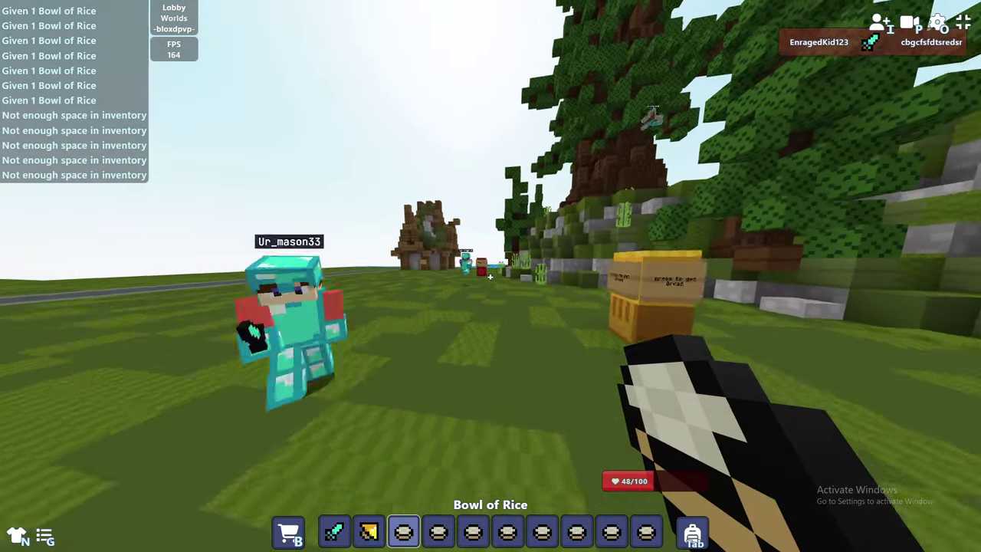
key("space")
key("space")
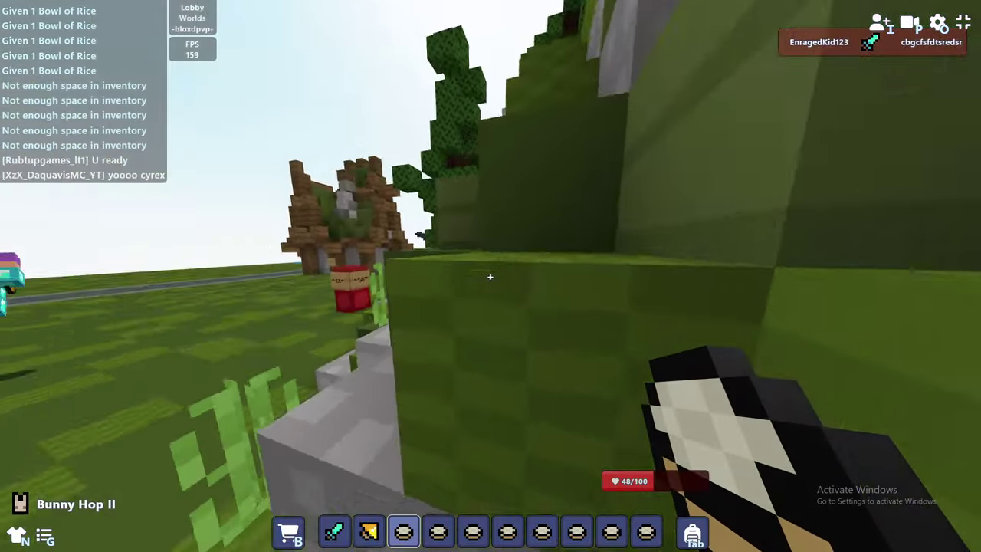
key("space")
key("w")
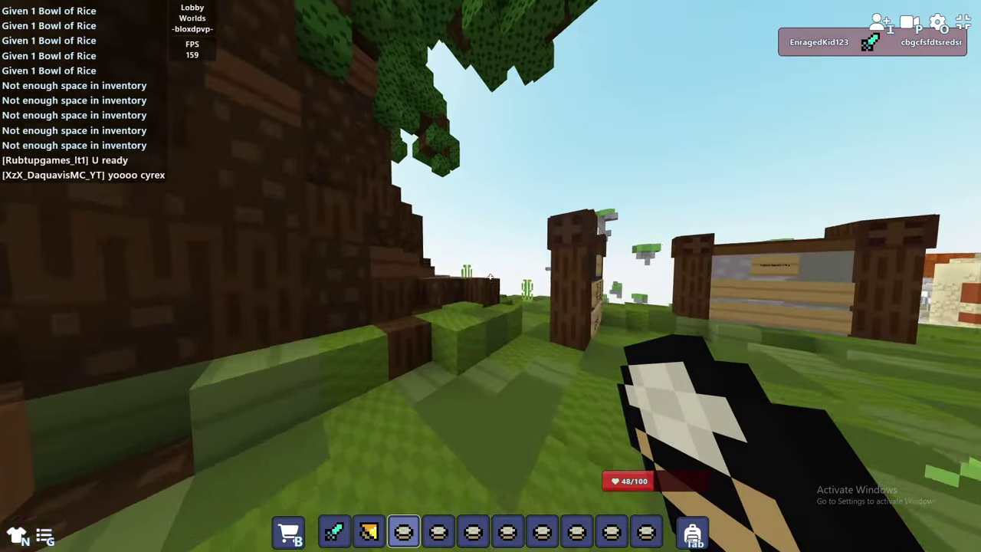
key("w")
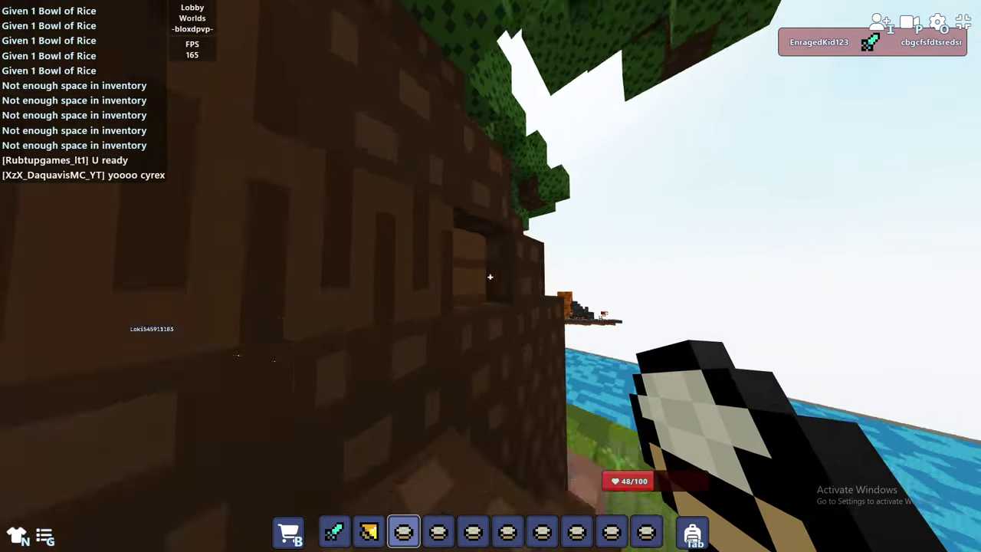
key("w")
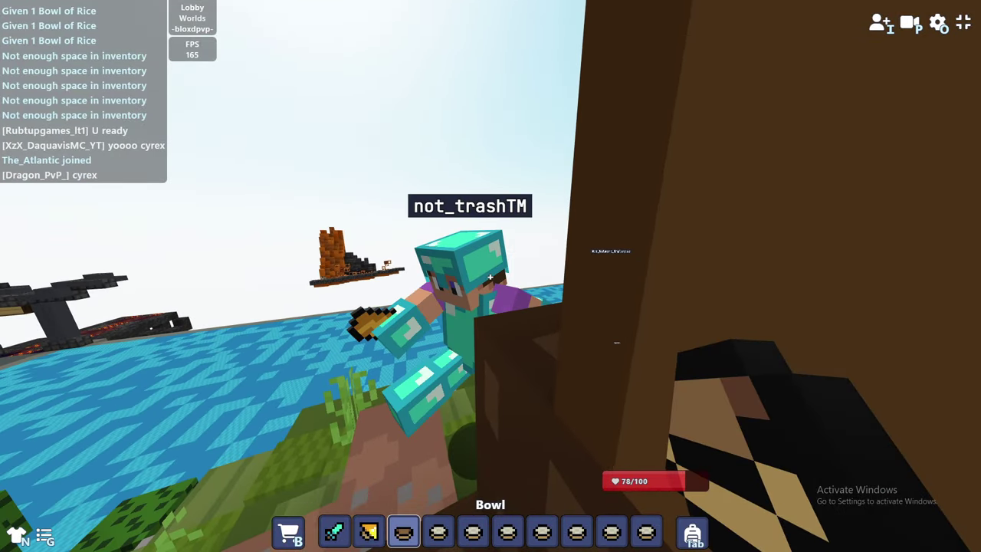
key("1")
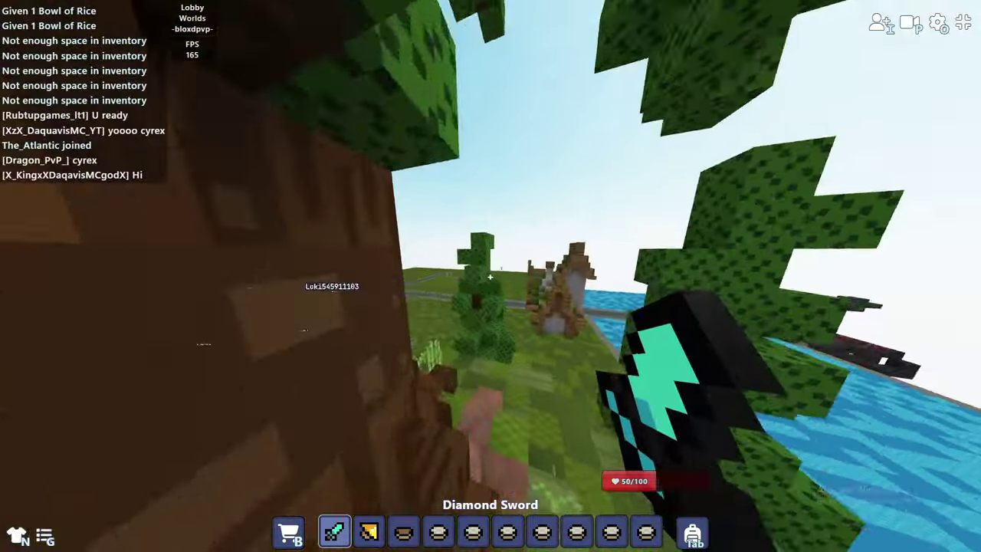
Step: Move a bowl of rice from the inventory into hotbar slot 3 and turn toward the sea
key("3")
key("e")
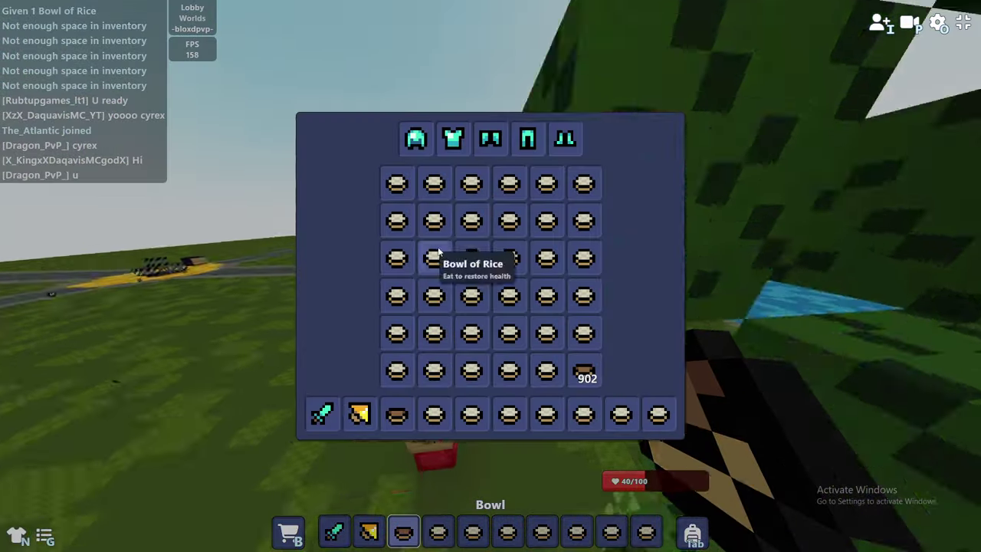
left_click(441, 253)
left_click(396, 414)
key("e")
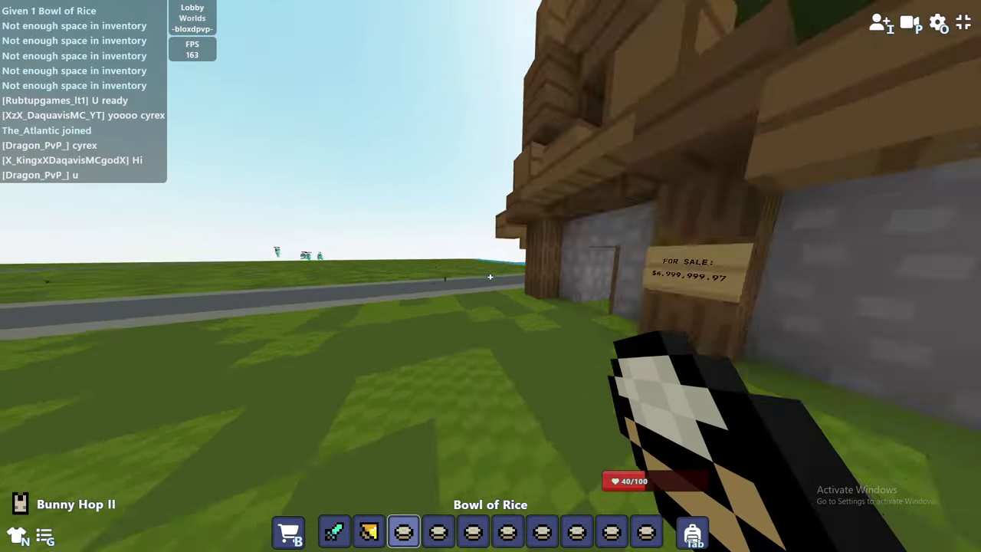
key("Tab")
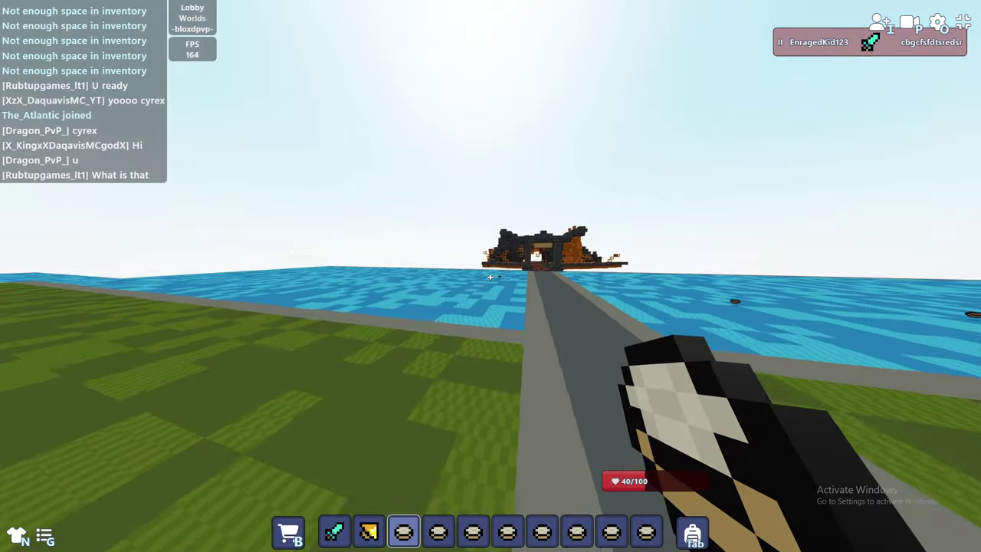
Step: Eat two bowls of rice, raising health from 40 to 85
key("e")
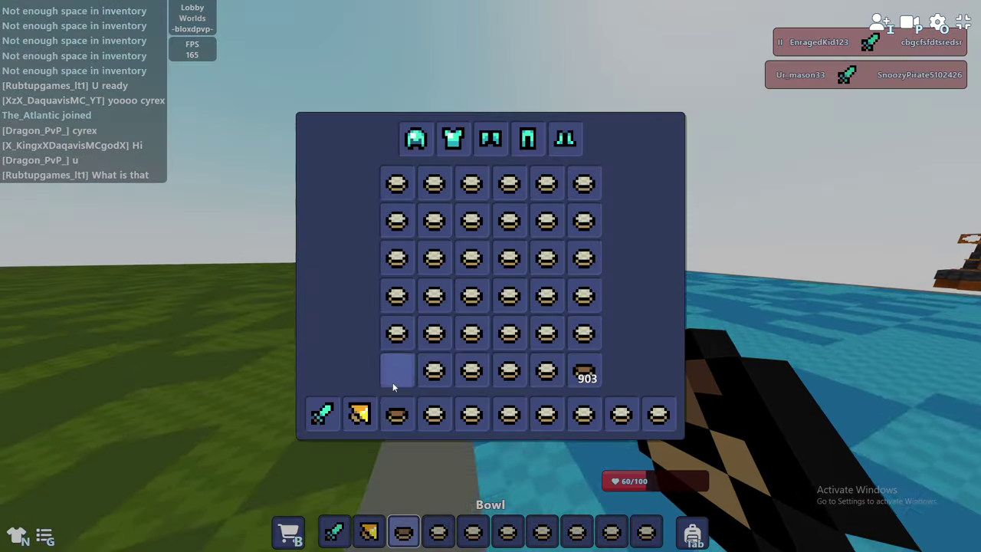
key("e")
right_click(491, 276)
key("e")
key("e")
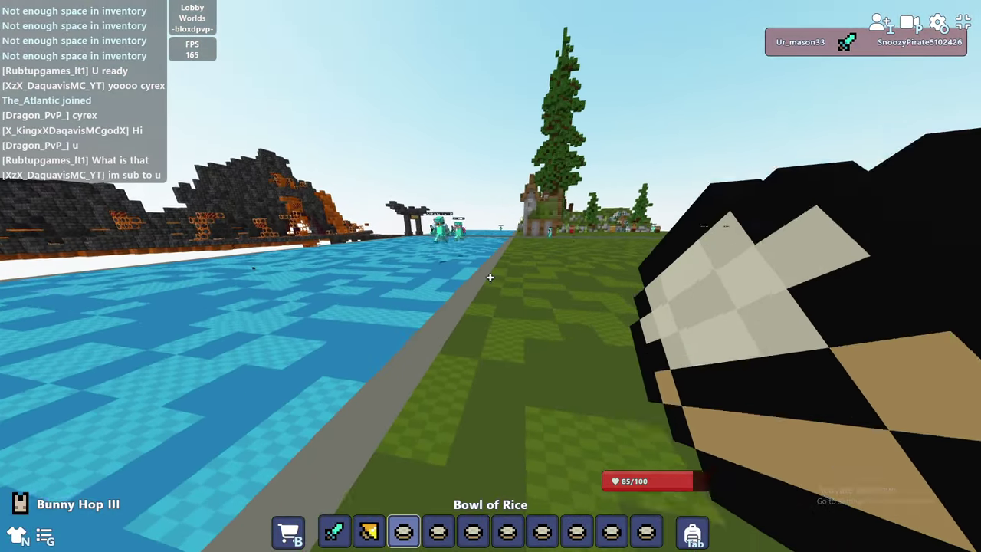
right_click(491, 276)
key("e")
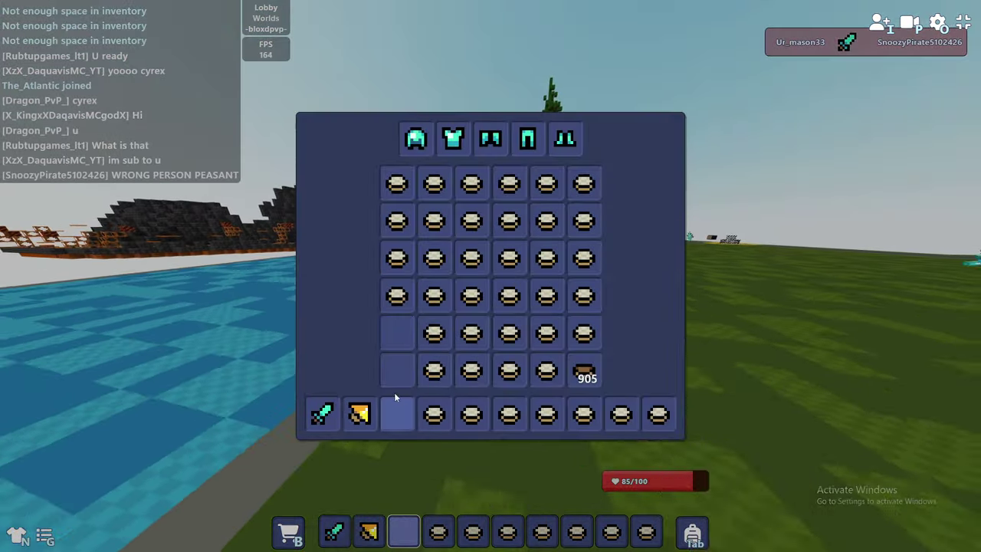
key("e")
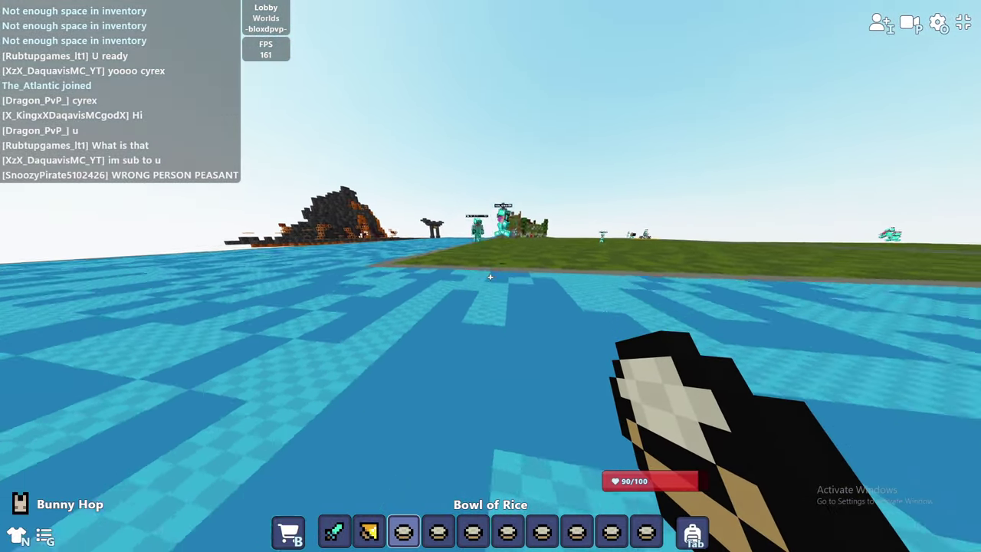
Step: Send 'wait' in chat and move a bowl of rice into the hotbar
key("slash")
type("wait")
key("Return")
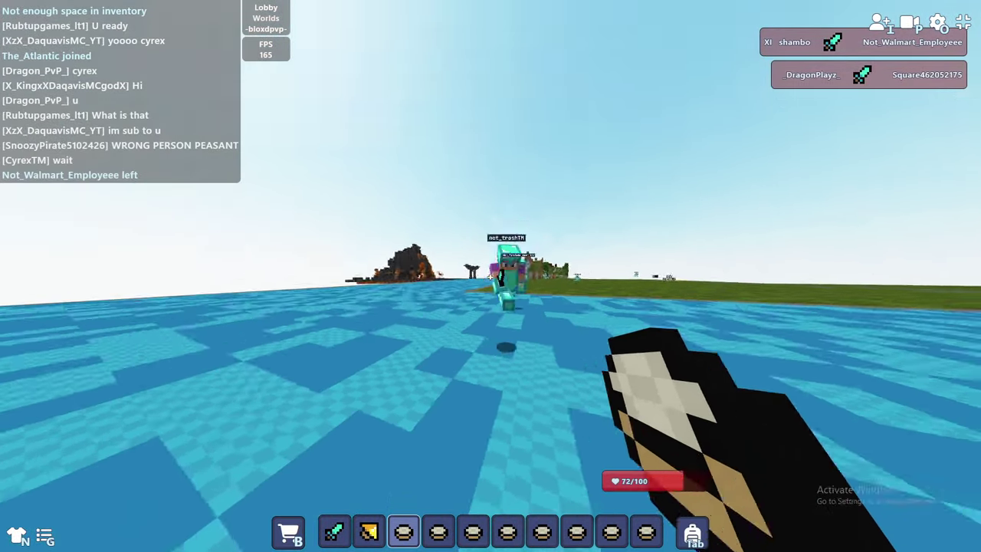
key("e")
key("e")
key("e")
key("e")
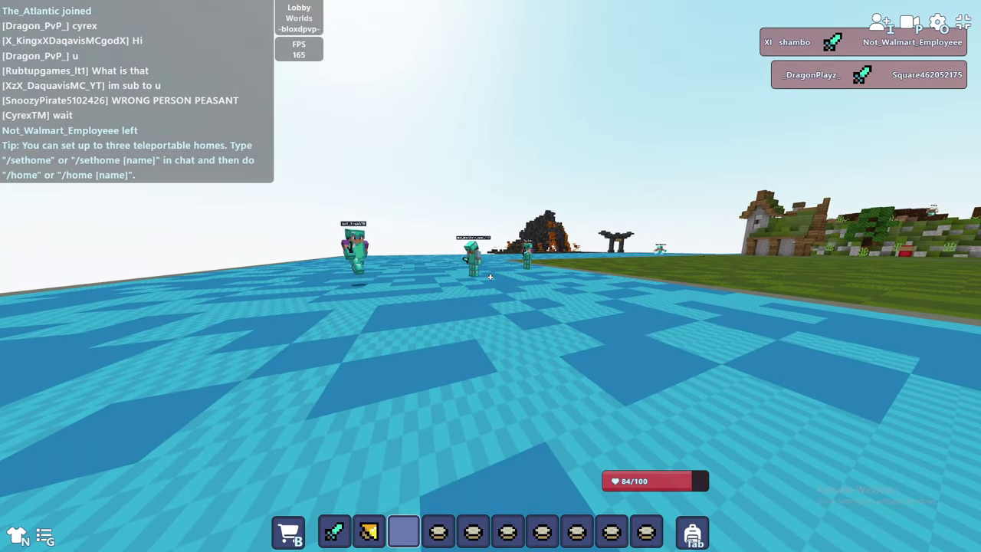
key("e")
left_click(475, 287, "shift")
key("e")
type("t")
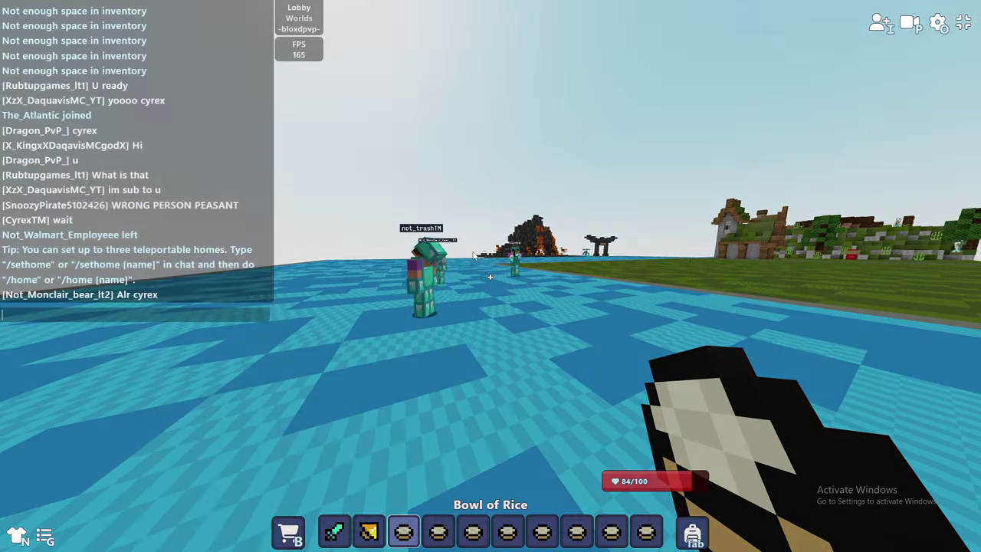
type("kay")
Step: Send 'okay' and 'listen', eat rice to 100 health, then post 'yall are so dumb and noubs'
key("Return")
type("tlisten")
key("Return")
type("ww")
type("t")
key("Return")
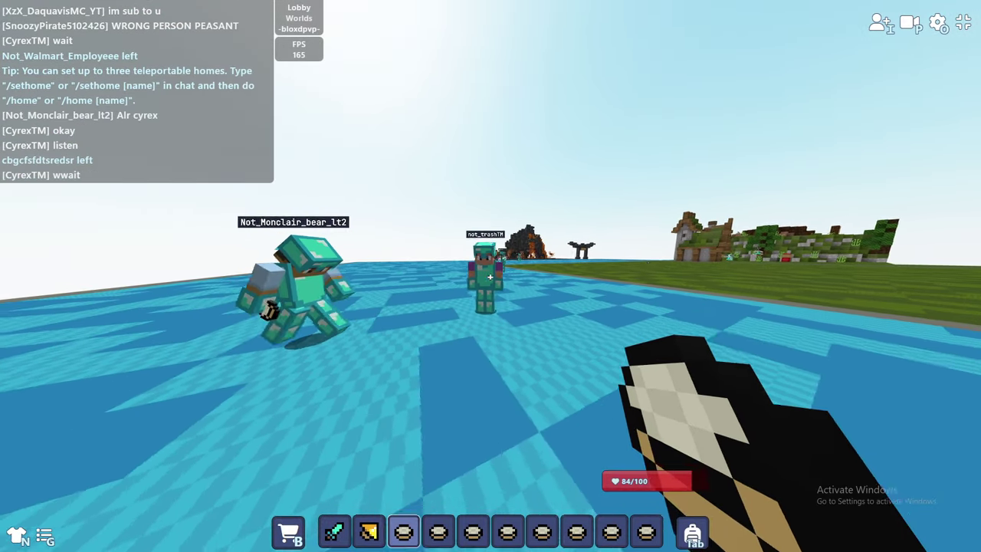
right_click(491, 276)
key("e")
key("e")
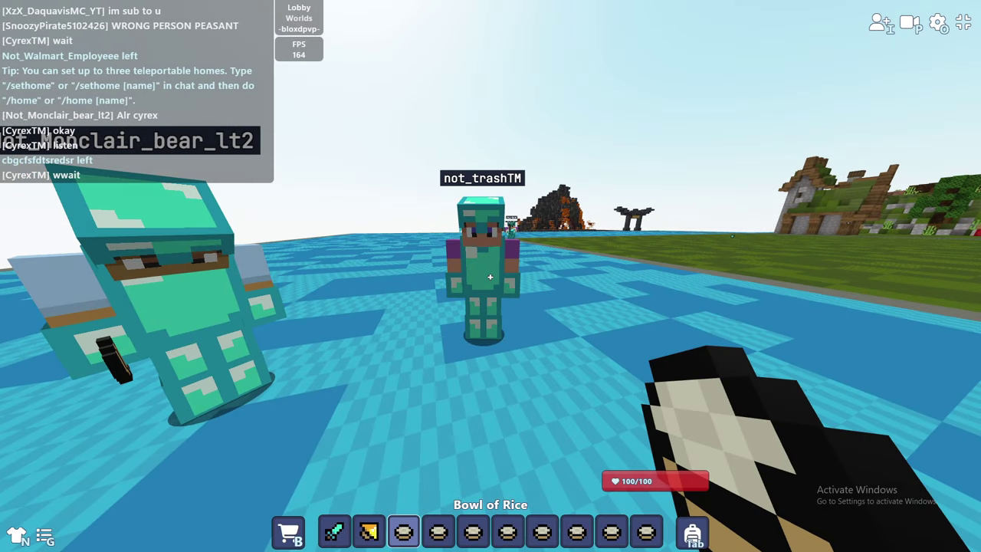
type("t")
type("l are s")
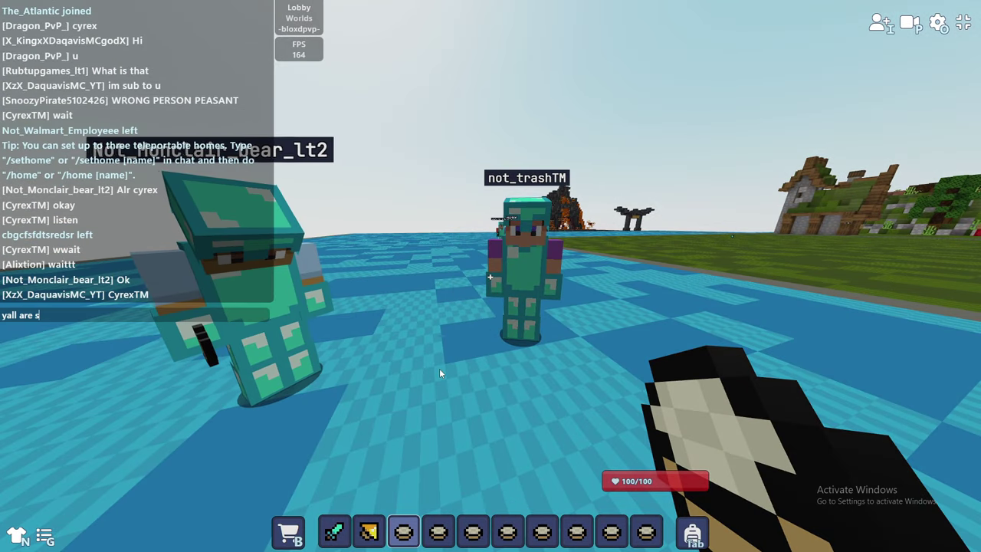
type("o dumb and noubs")
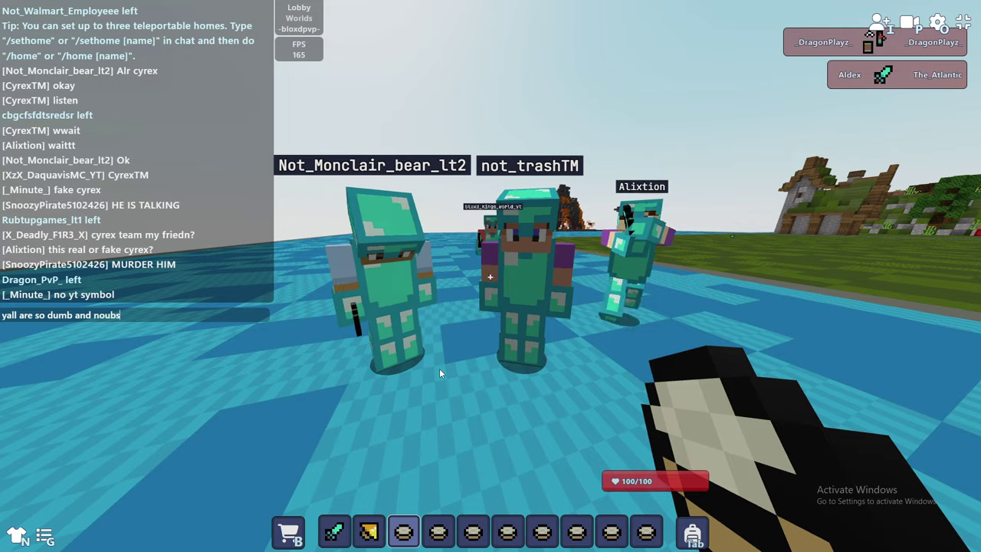
key("Return")
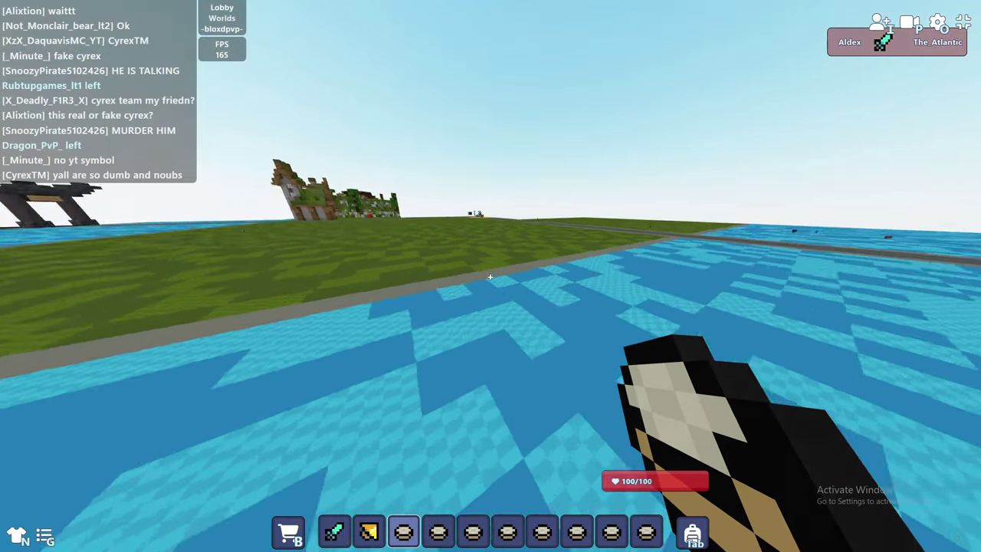
Step: Bunny hop across the field and along the road, swapping between rice and sword
key("1")
key("w")
key("3")
key("1")
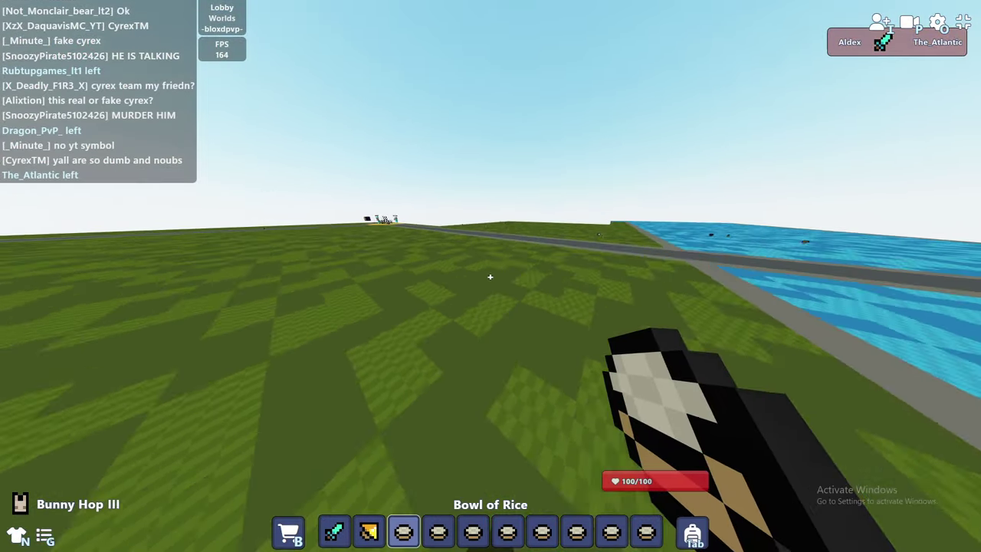
key("w")
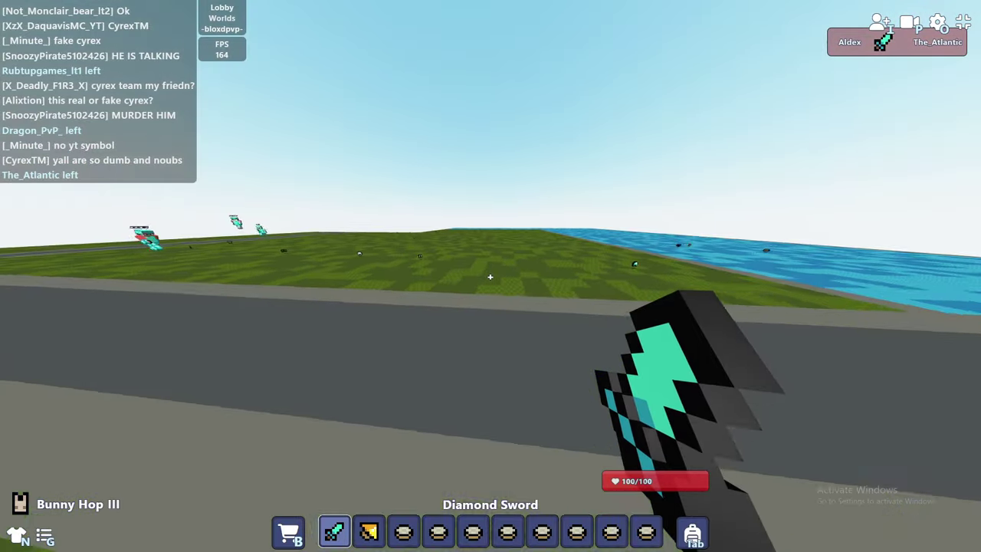
key("3")
key("w")
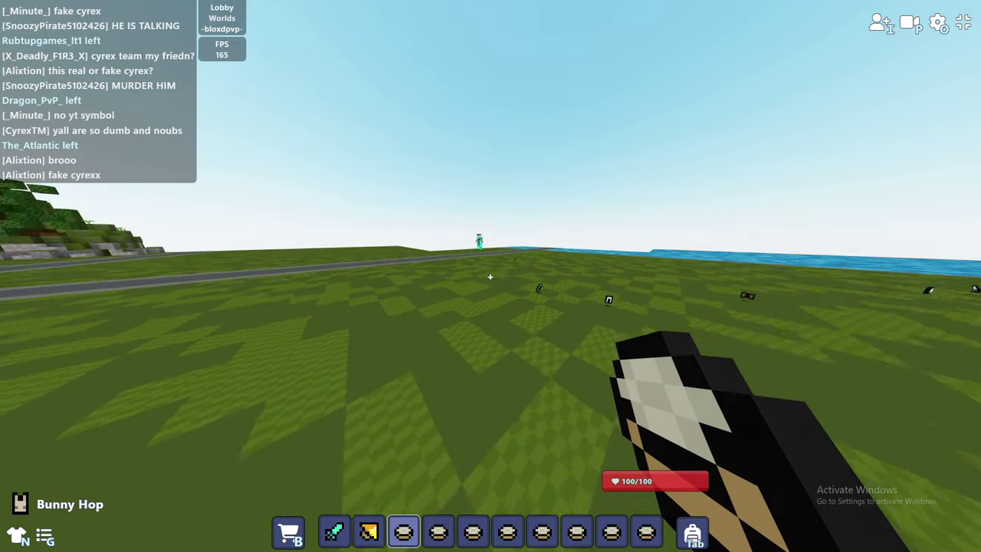
key("w")
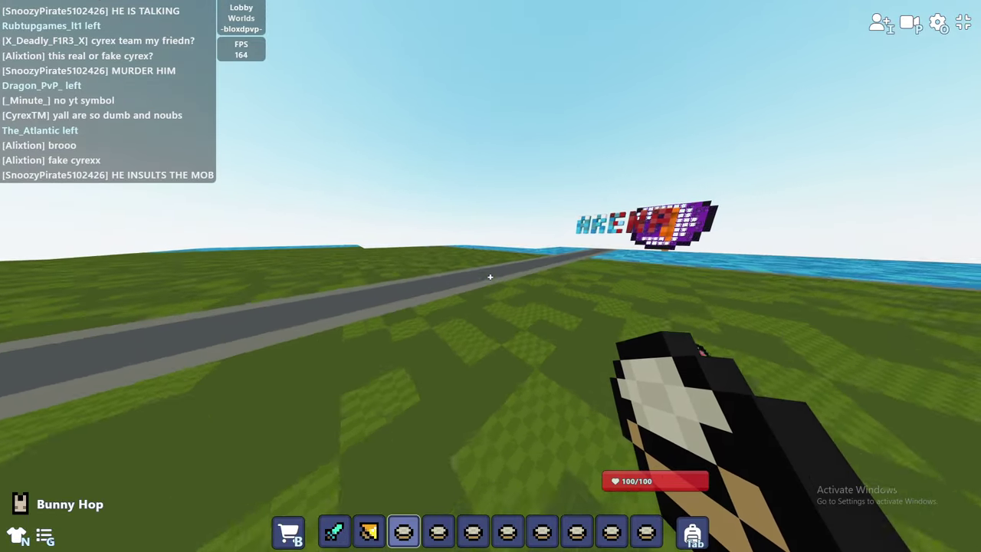
key("w")
Step: Hop back past the houses onto the blue floor with the diamond sword equipped
key("space")
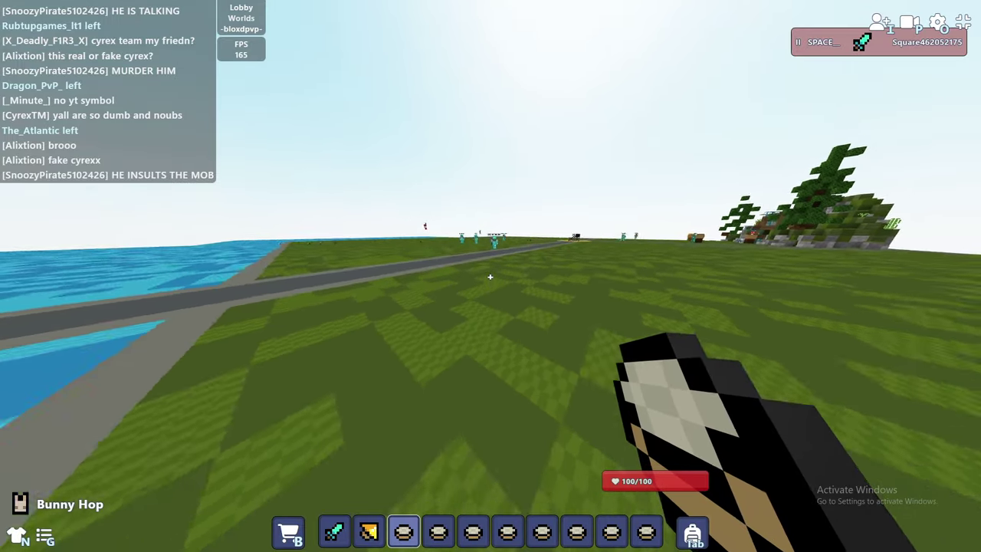
key("w")
key("space")
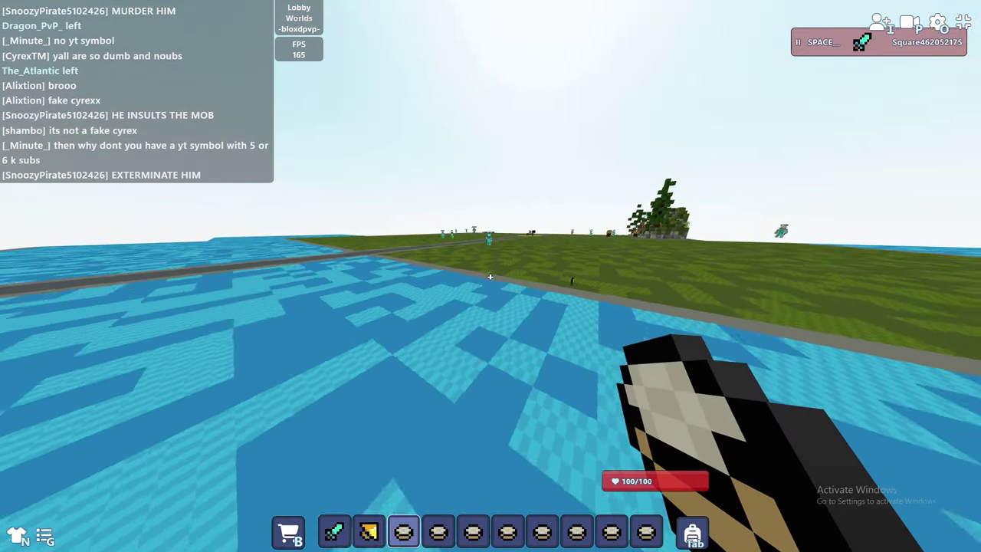
key("w")
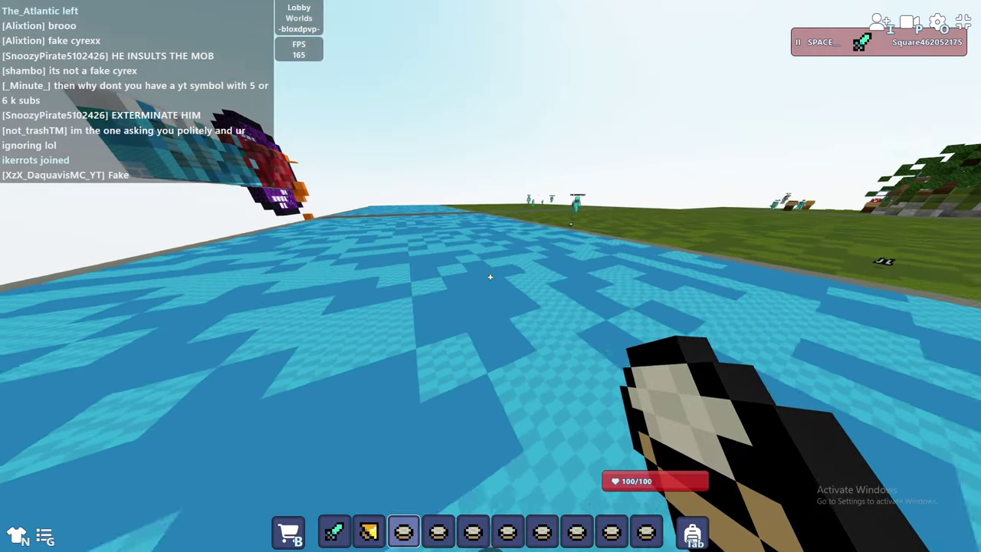
key("1")
key("w")
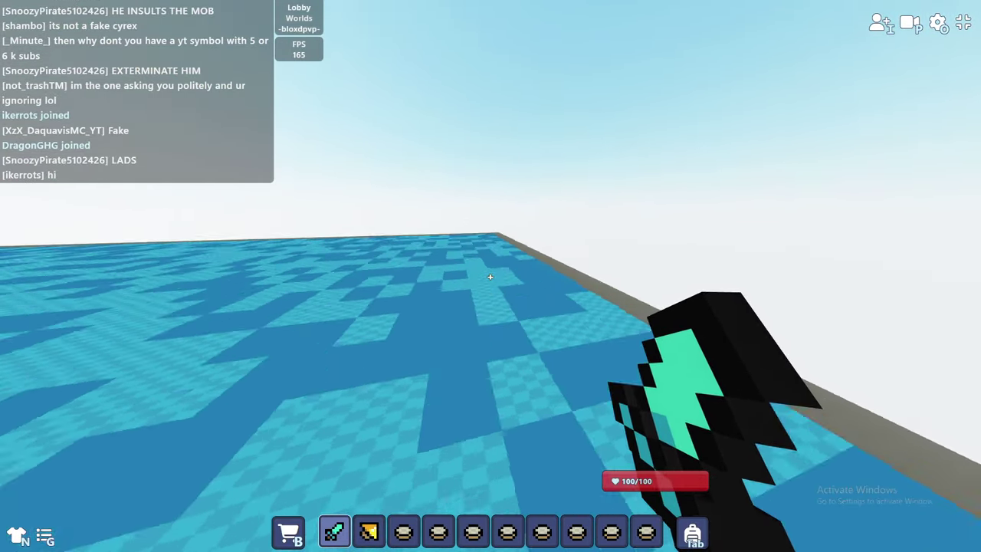
key("w")
key("w")
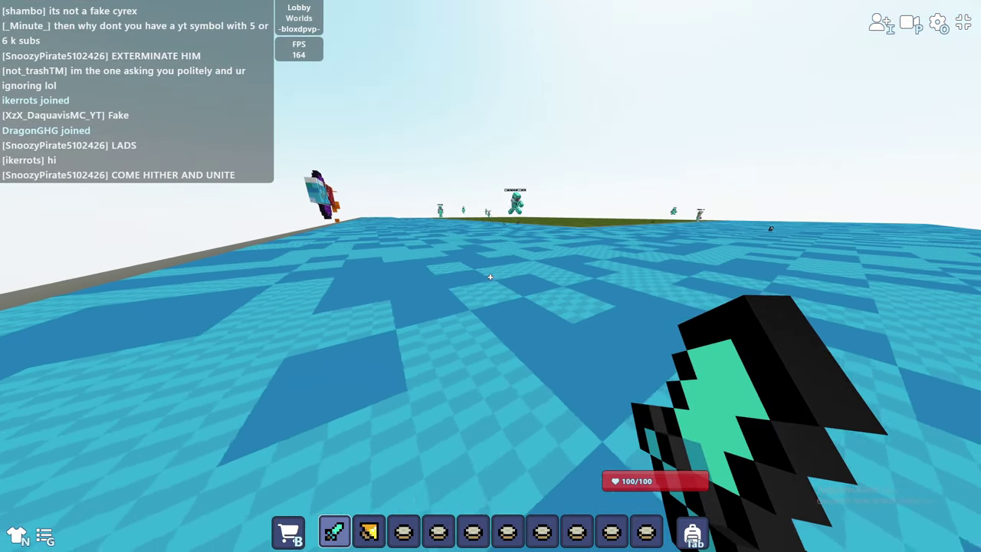
key("w")
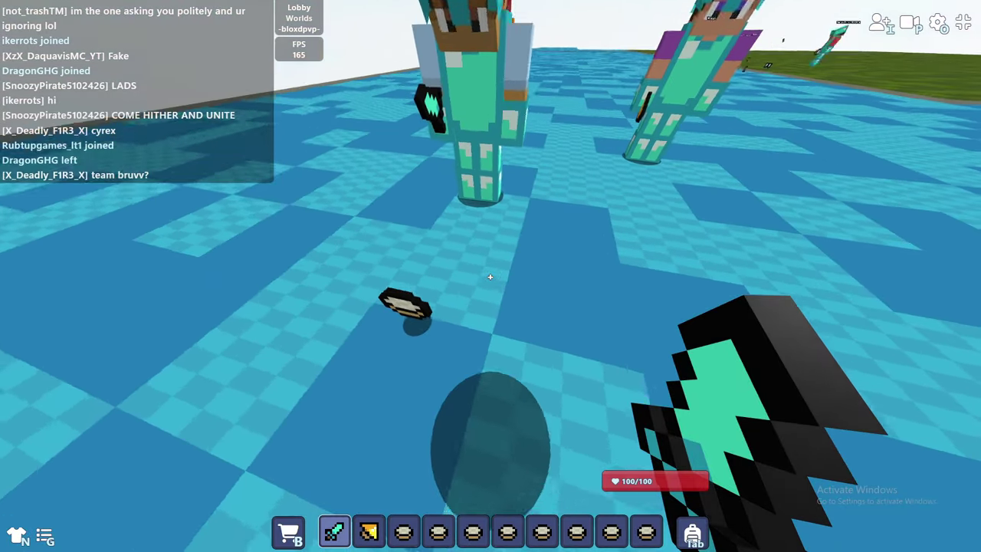
Step: Approach the armoured players, glance at the inventory, and back away with sword drawn
key("e")
key("e")
key("s")
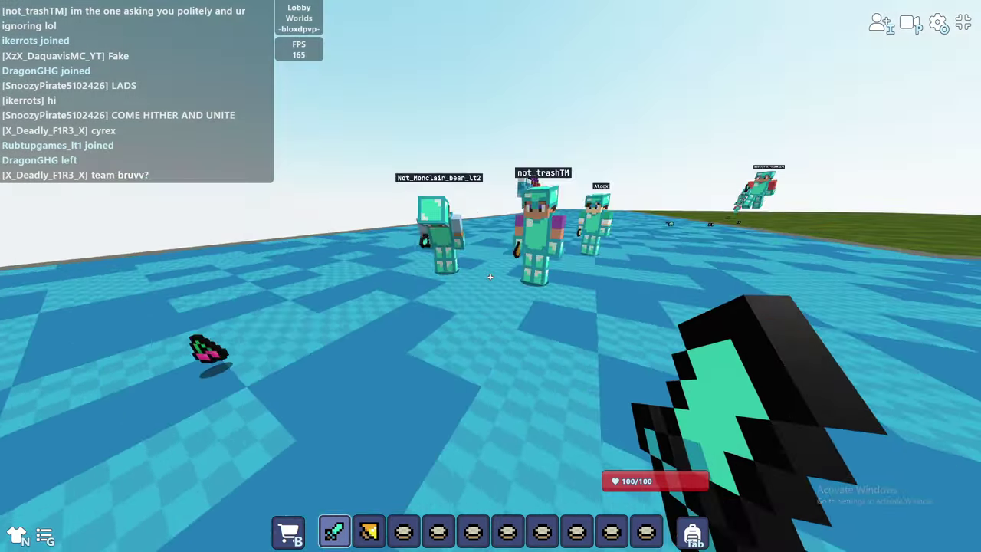
key("e")
key("e")
key("3")
key("1")
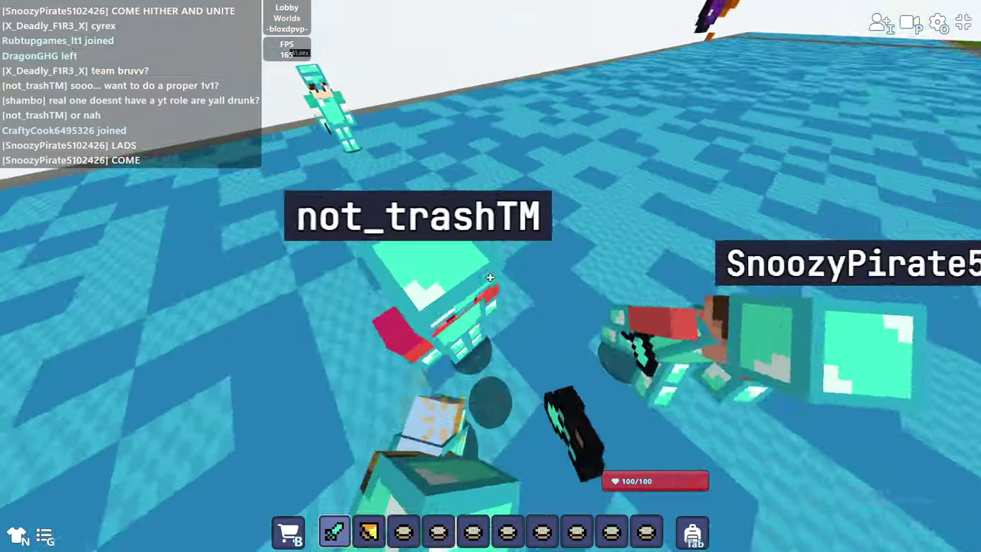
Step: Strike the nearby players with the diamond sword until one is defeated
left_click(491, 277)
left_click(491, 277)
left_click(491, 278)
left_click(490, 277)
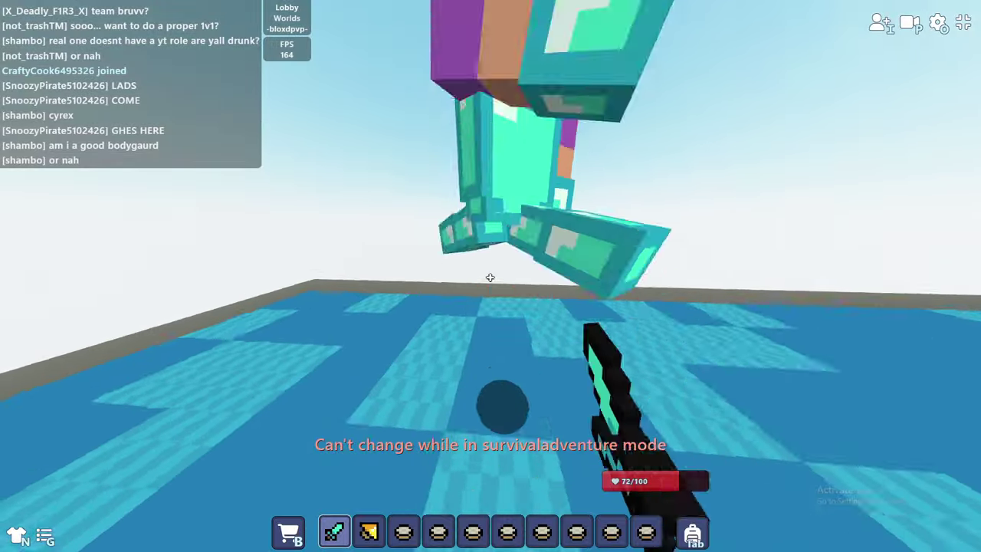
left_click(490, 278)
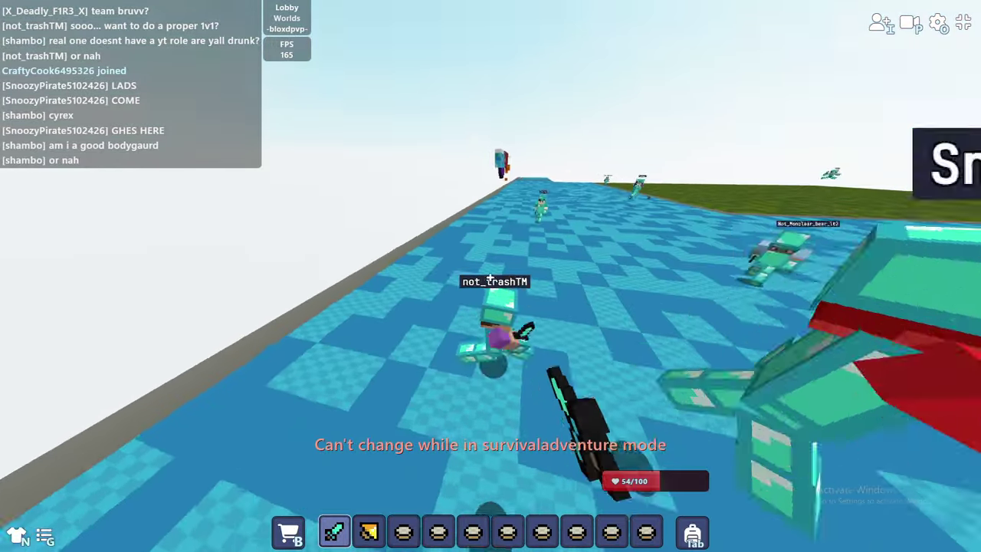
left_click(490, 278)
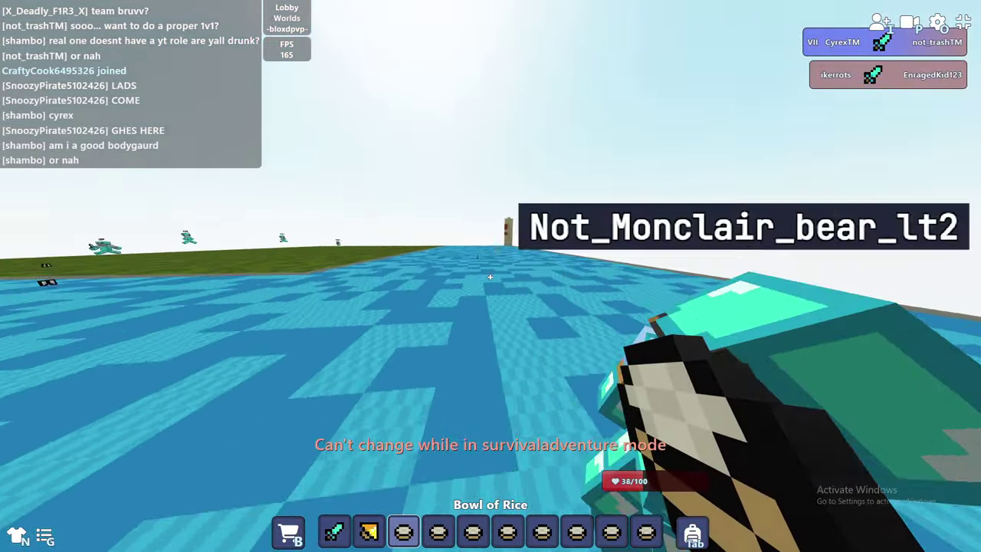
Step: Eat rice to heal from 38 to 88 health, checking the inventory, and redraw the diamond sword
key("e")
key("e")
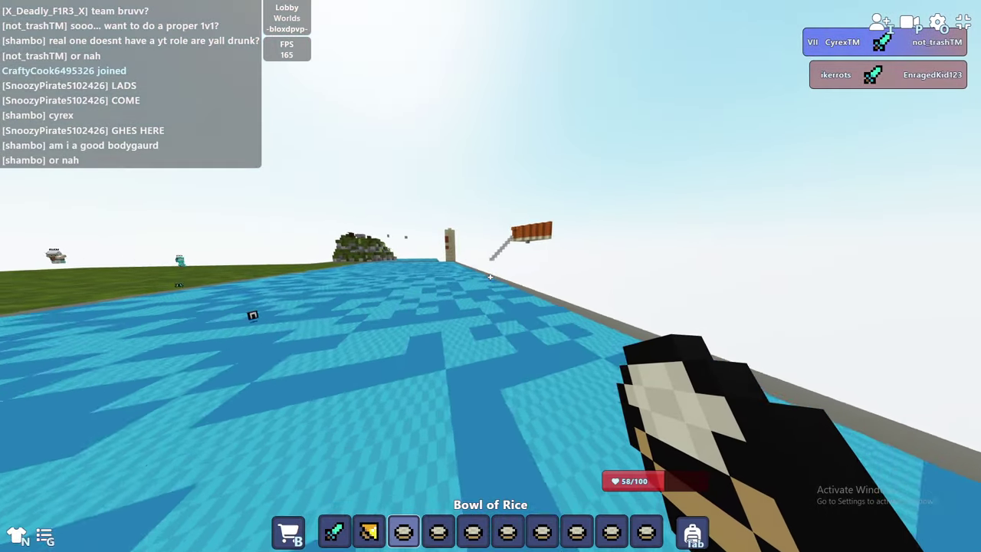
key("e")
key("e")
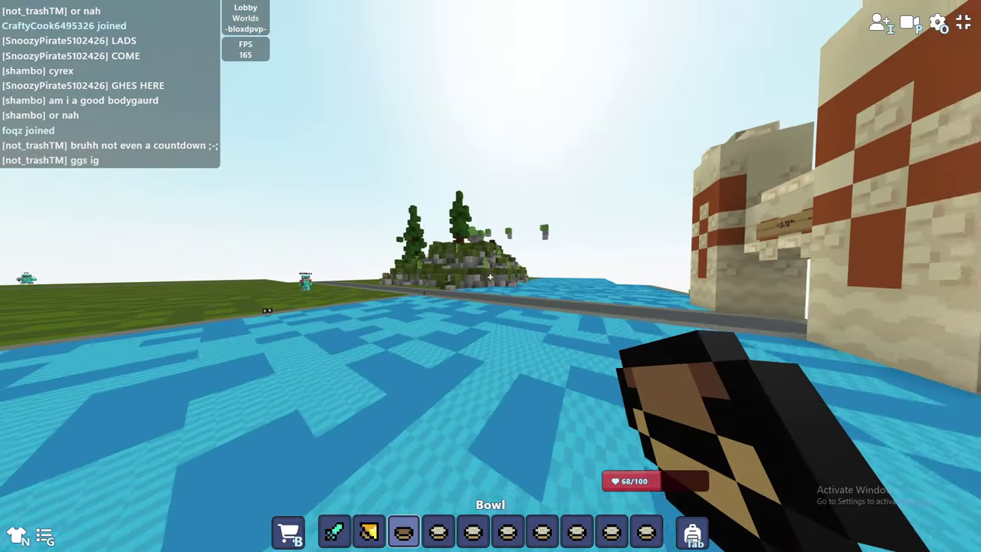
key("e")
key("e")
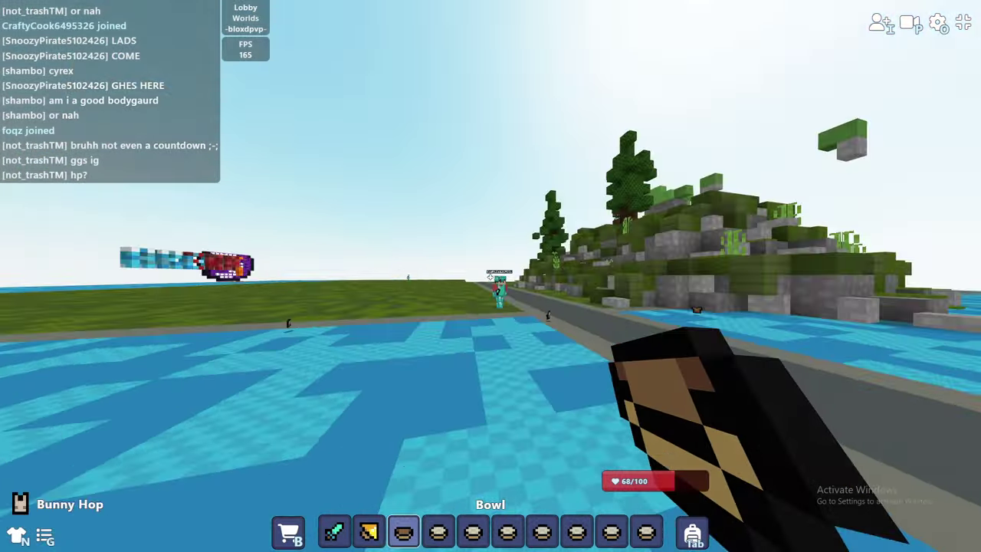
key("e")
key("e")
key("e")
key("e")
key("1")
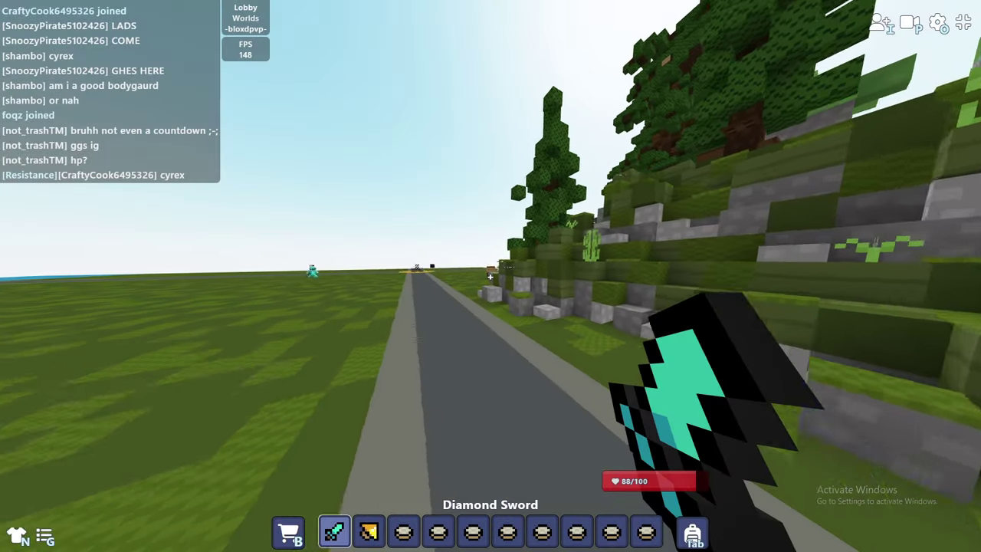
key("e")
key("e")
key("1")
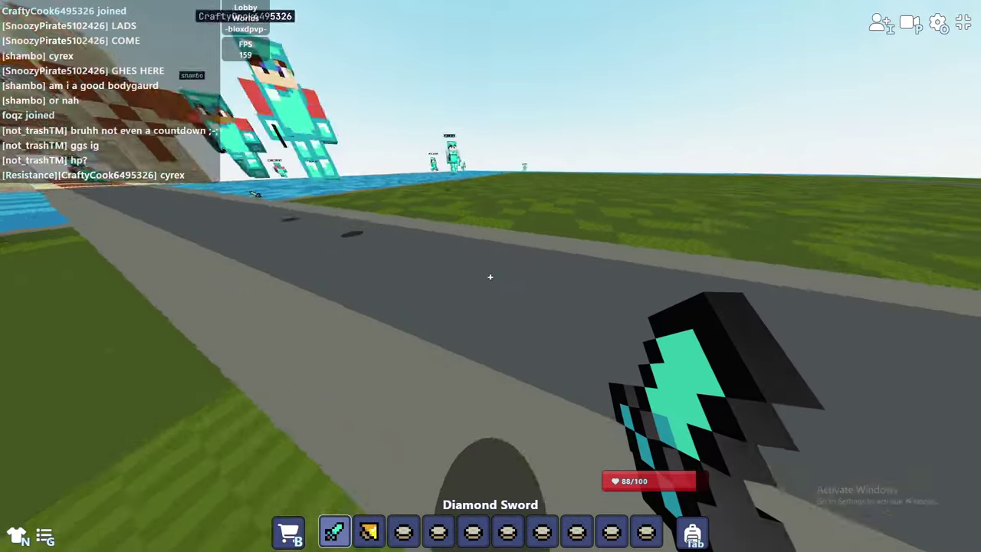
Step: Collect bowls of rice from the supply box, view the player list, and send 'listen' in chat
key("e")
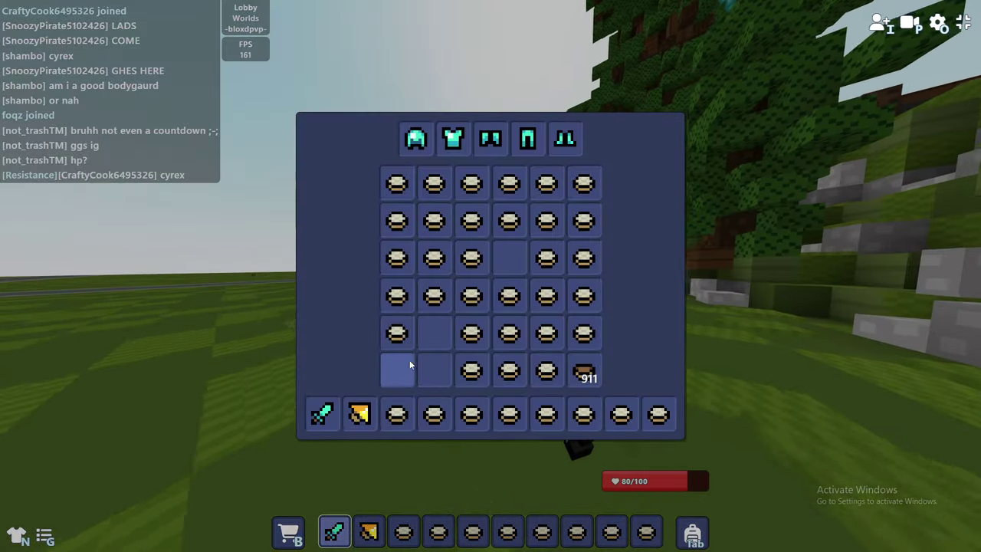
key("e")
left_click(491, 276)
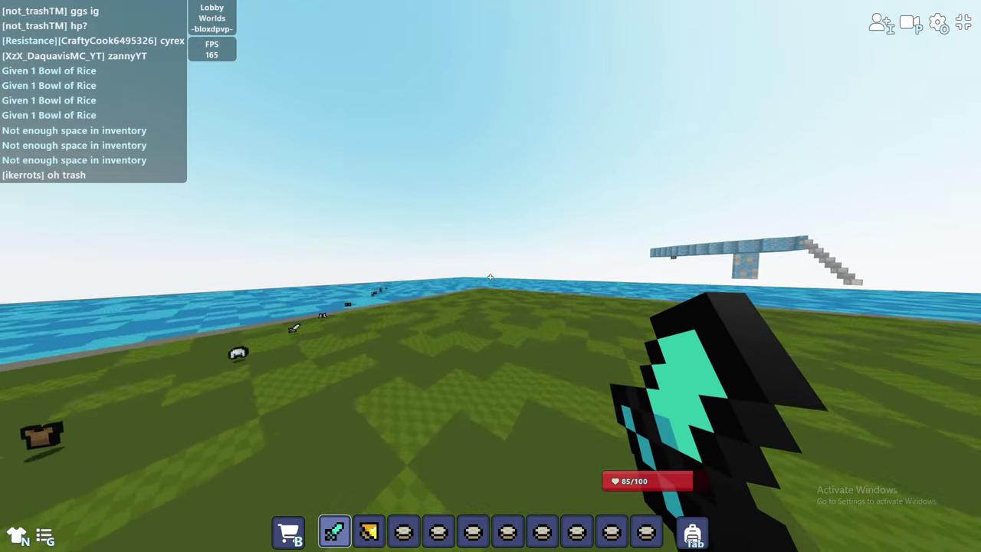
key("Tab")
key("Tab")
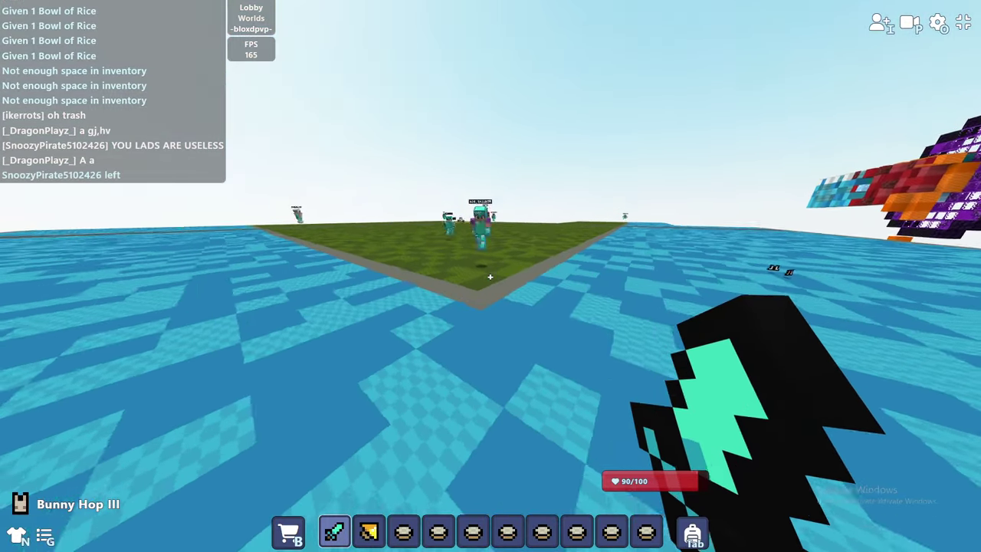
key("Return")
type("listennm")
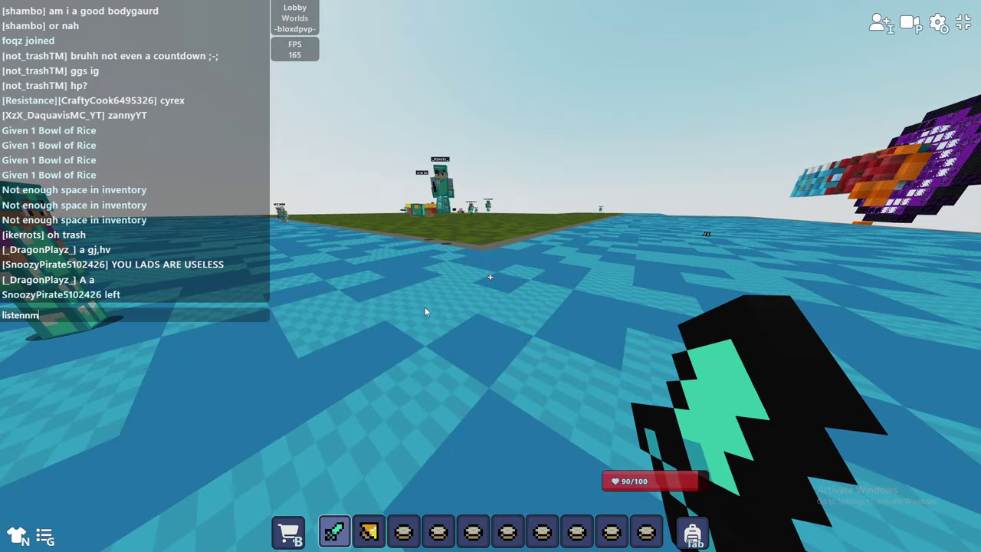
type("n")
key("Return")
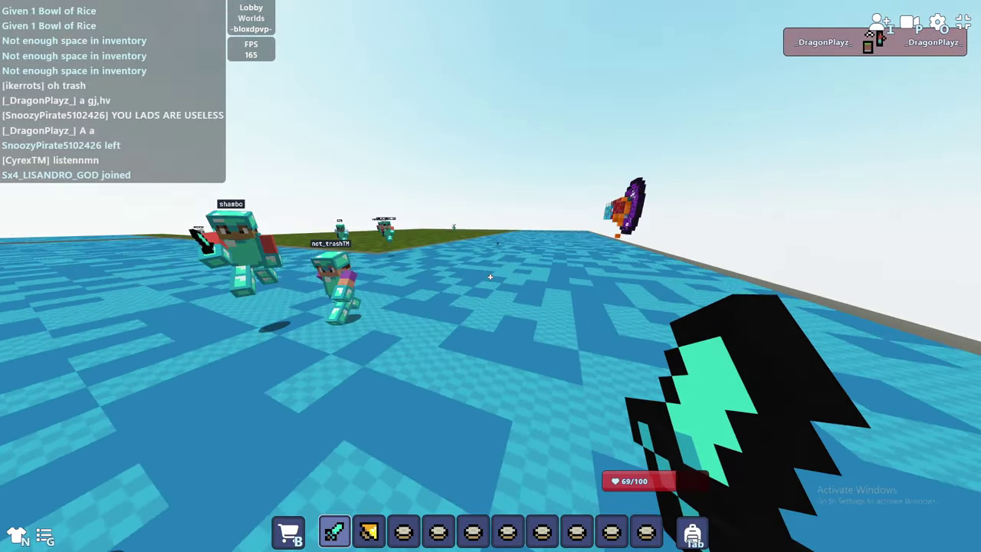
Step: Select the rice slot, check the inventory, and send another chat message
key("3")
key("e")
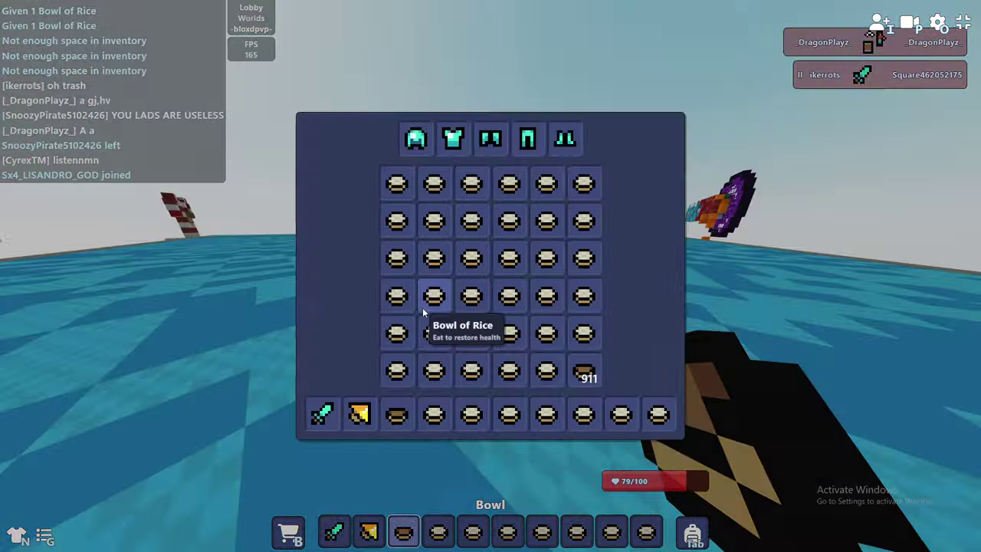
key("e")
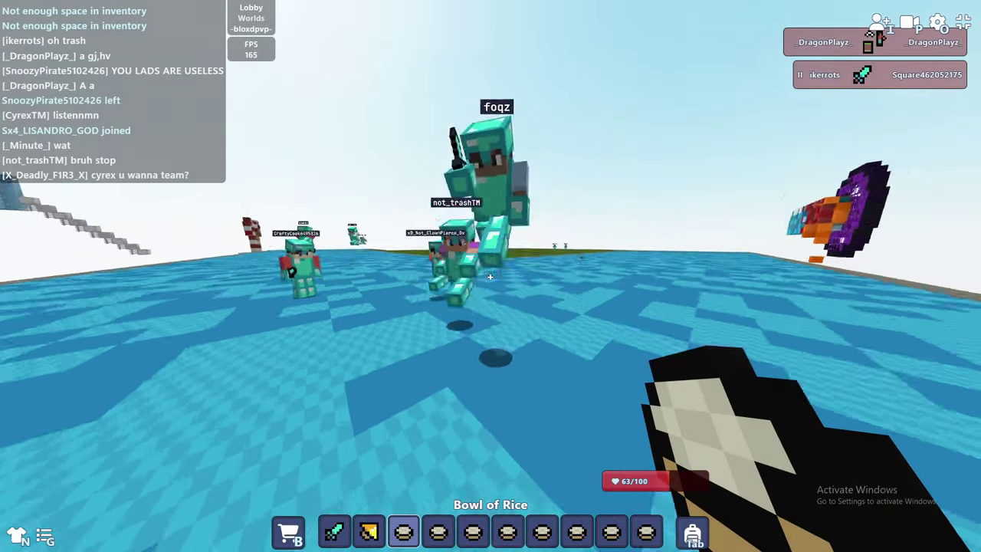
key("slash")
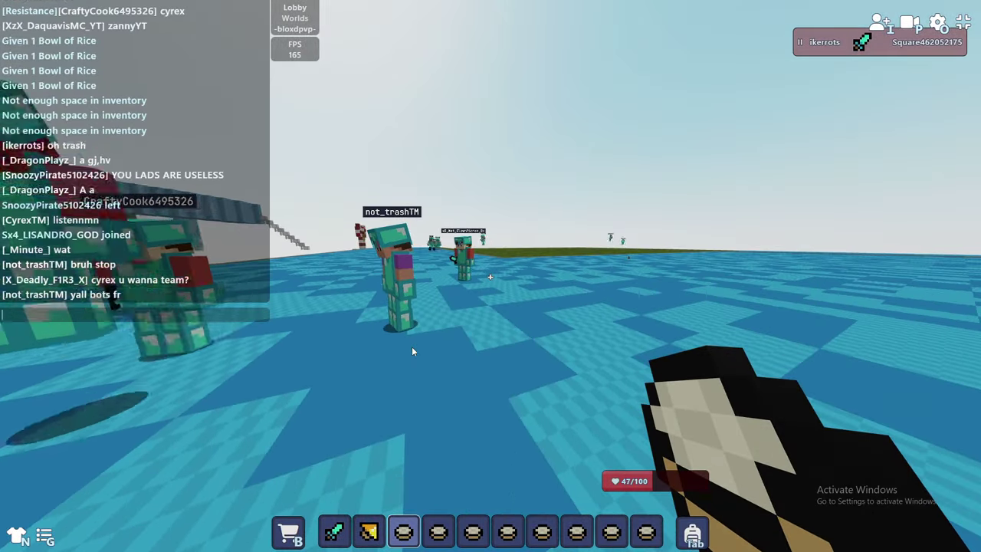
type("wD")
key("Return")
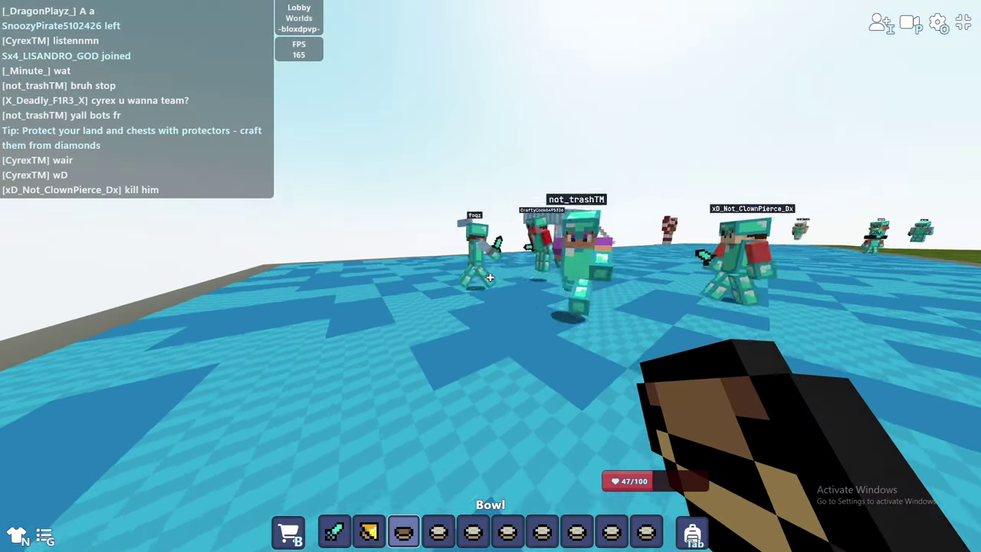
Step: Check the inventory and switch back to the diamond sword
key("e")
key("e")
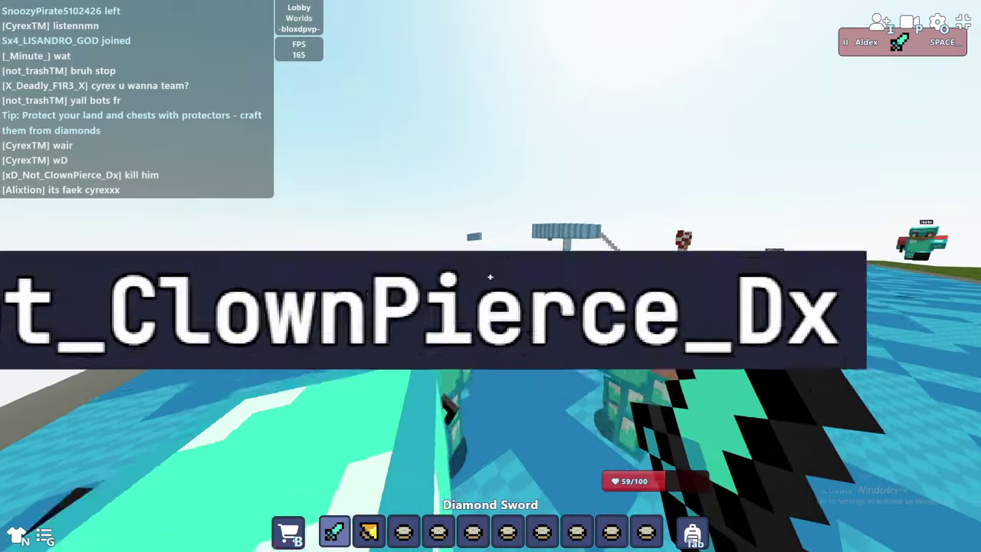
key("e")
key("e")
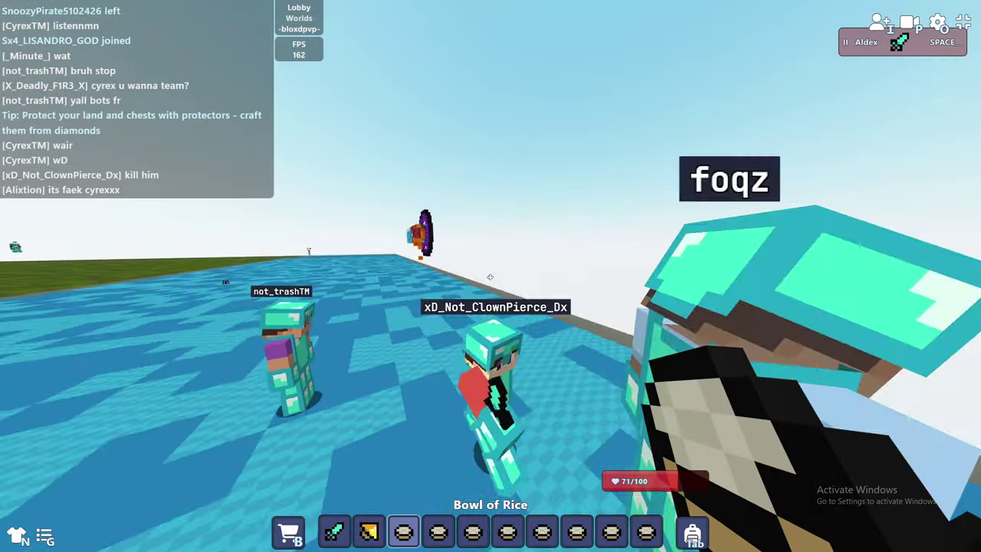
key("e")
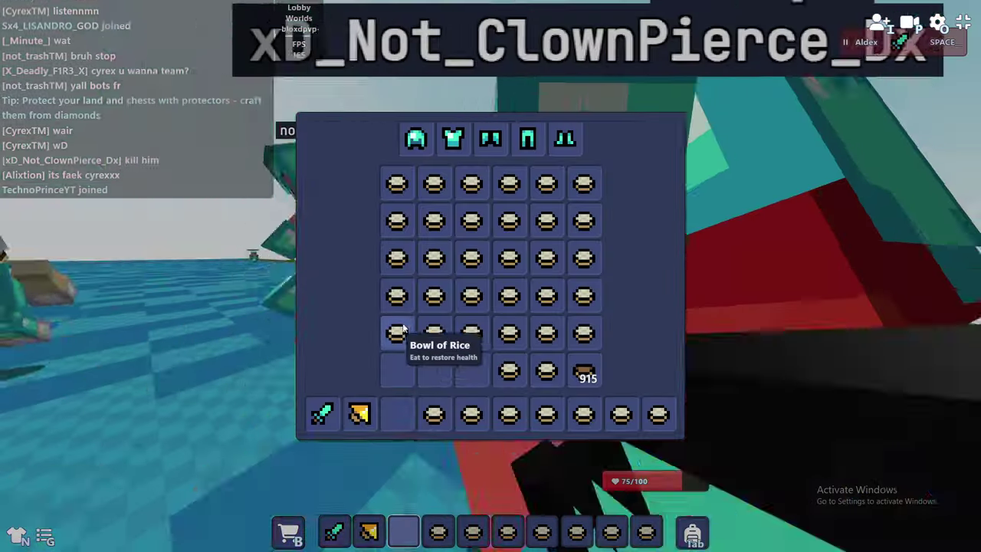
key("e")
key("1")
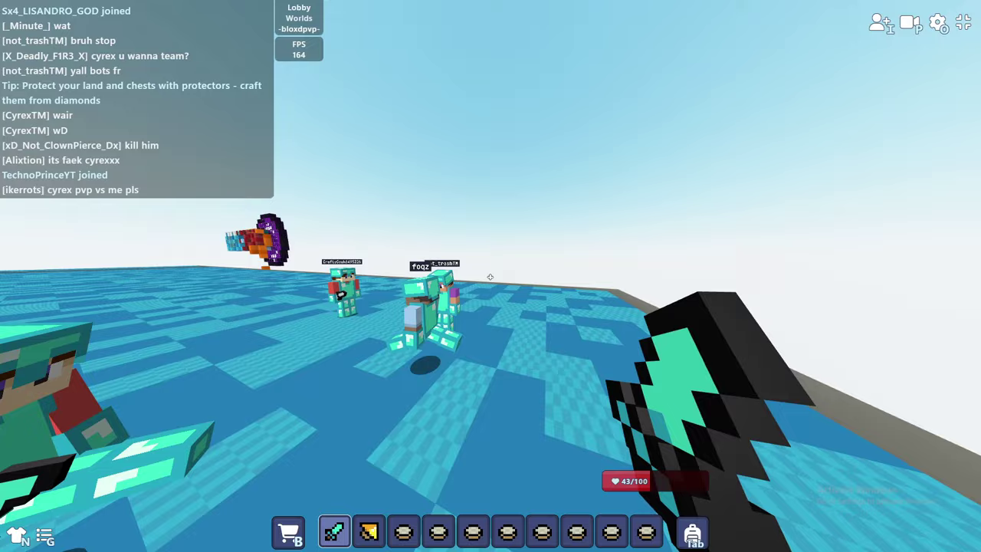
Step: Hold rice from slot 3 and eat two bowls, moving another bowl into the hotbar
key("e")
key("e")
key("3")
right_click(491, 276)
key("e")
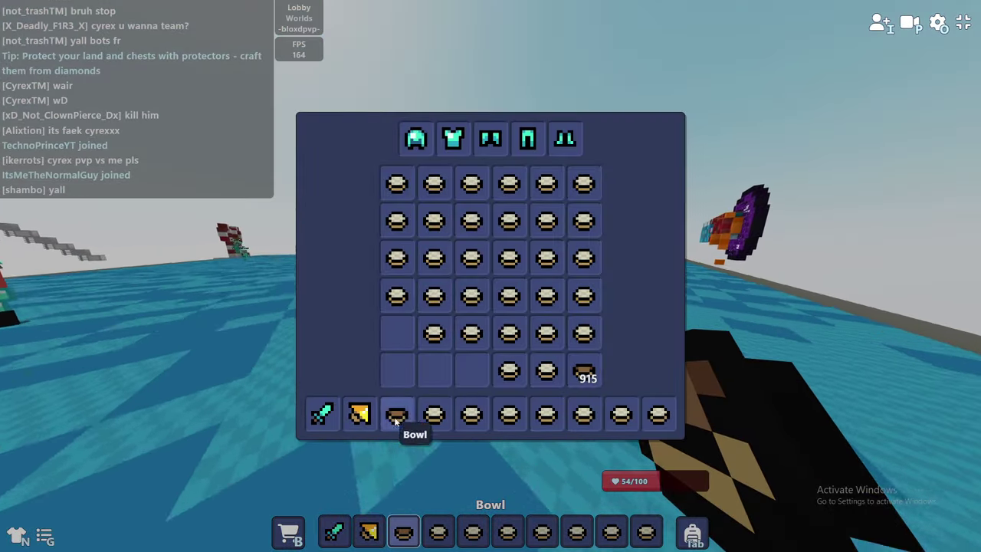
key("e")
right_click(490, 276)
key("e")
left_click(398, 414)
key("e")
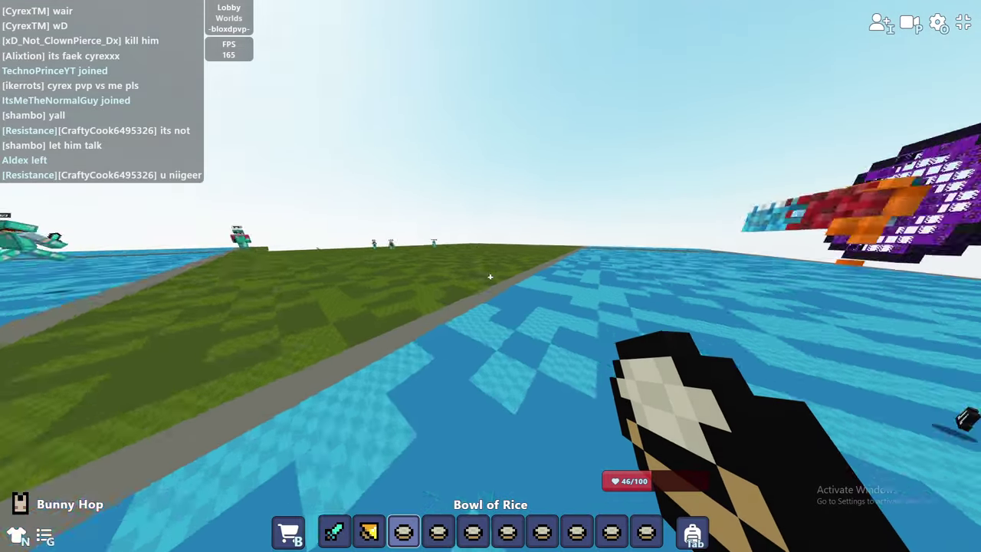
Step: Keep eating rice, refilling the hotbar slot from the inventory after each bowl
right_click(490, 276)
key("e")
left_click(397, 411)
key("e")
key("e")
key("e")
right_click(490, 276)
key("e")
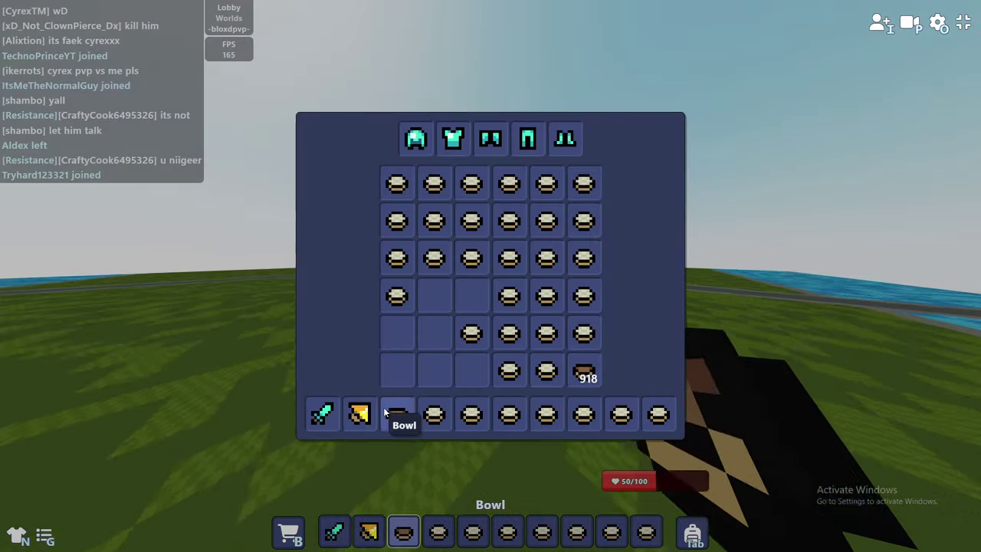
left_click(398, 414)
key("e")
Step: Eat two more bowls and restock the hotbar, bringing health back to 82
key("e")
key("e")
right_click(491, 276)
key("e")
left_click(397, 414)
key("e")
right_click(490, 276)
key("e")
left_click(397, 414)
key("e")
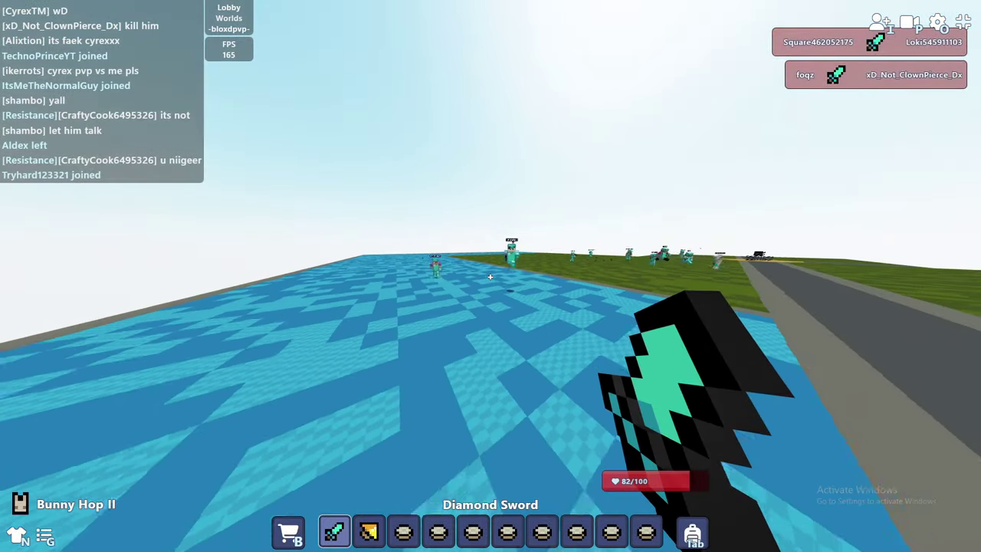
Step: Walk across the blue platform, turn around, and hit _Minute_ with the diamond sword
key("w")
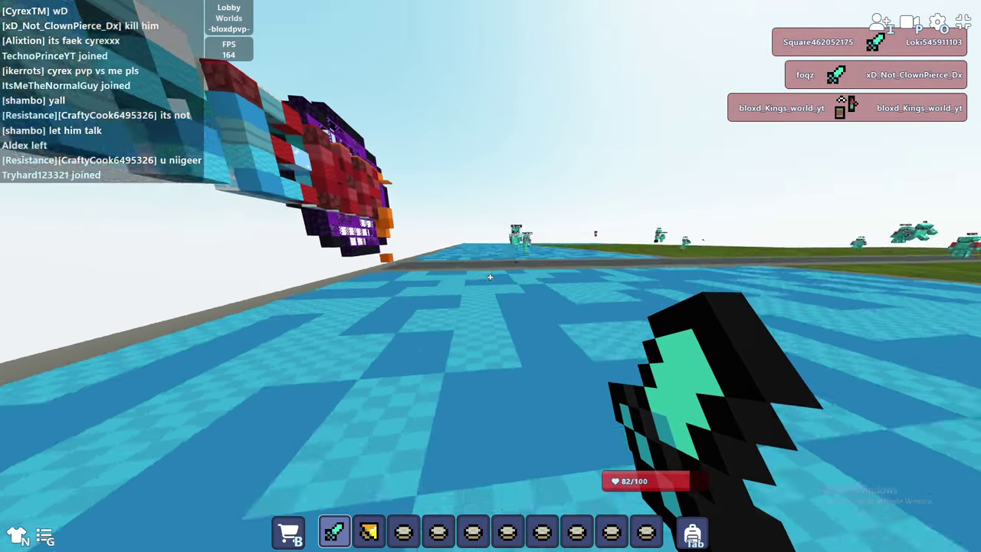
key("w")
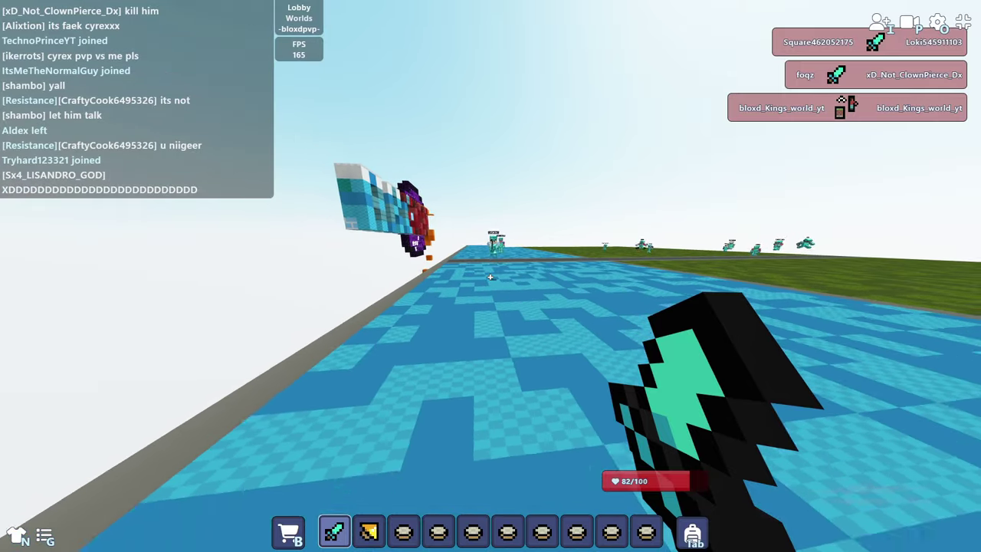
key("w")
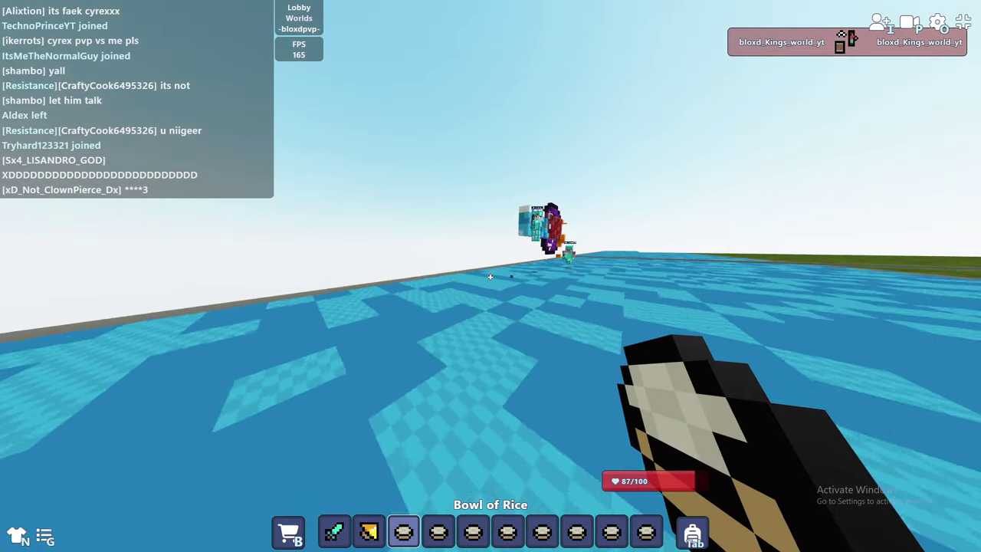
key("Tab")
key("Tab")
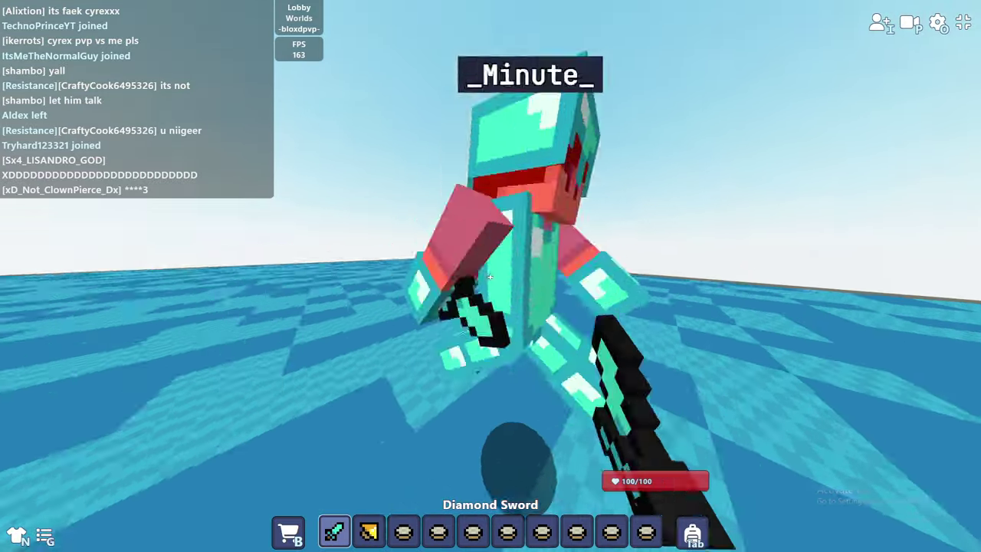
key("shift")
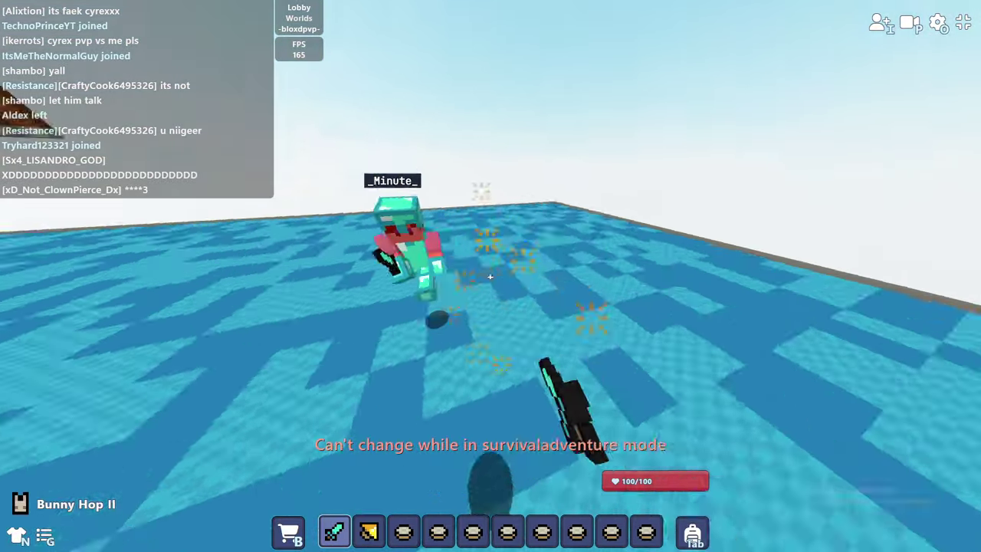
left_click(490, 277)
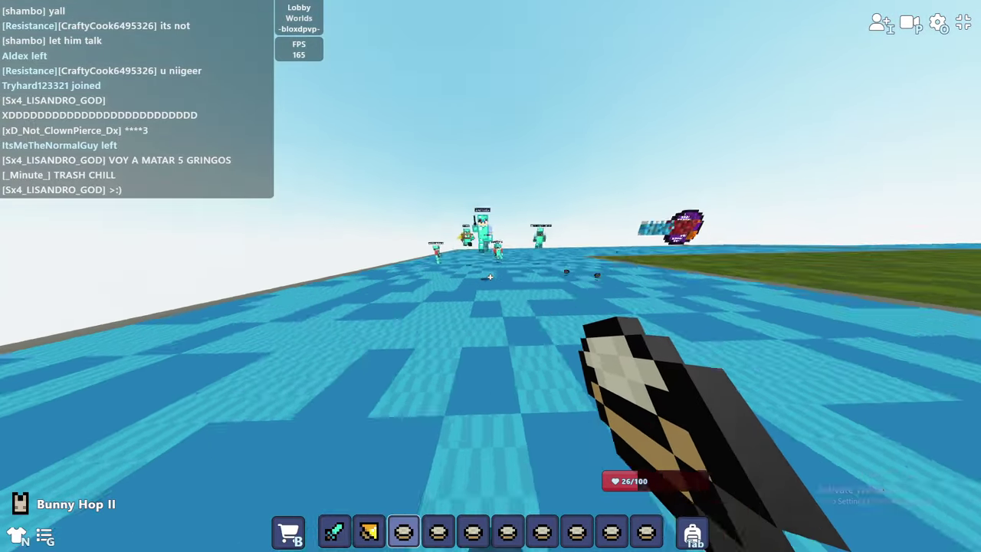
Step: Restock the hotbar with rice from the inventory and hold a bowl
key("4")
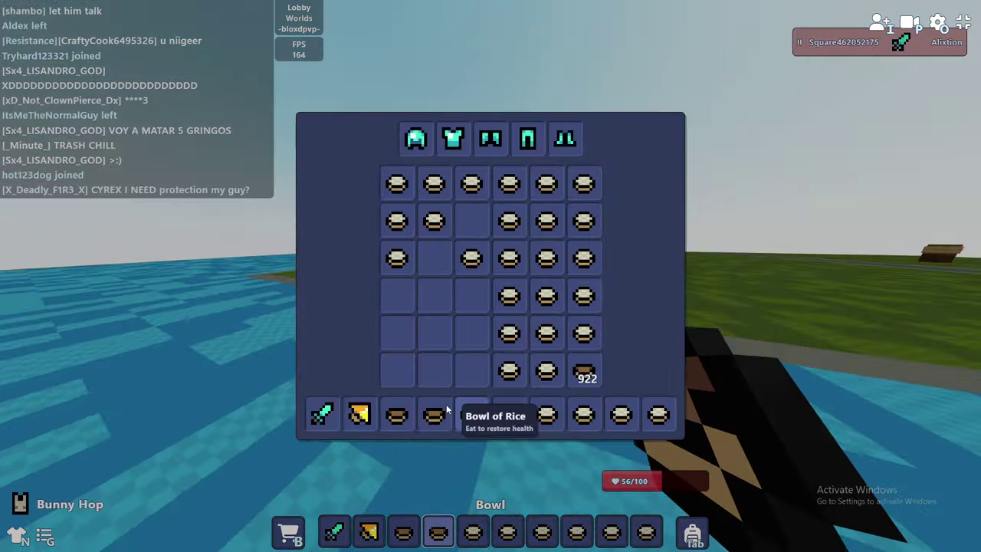
key("e")
key("e")
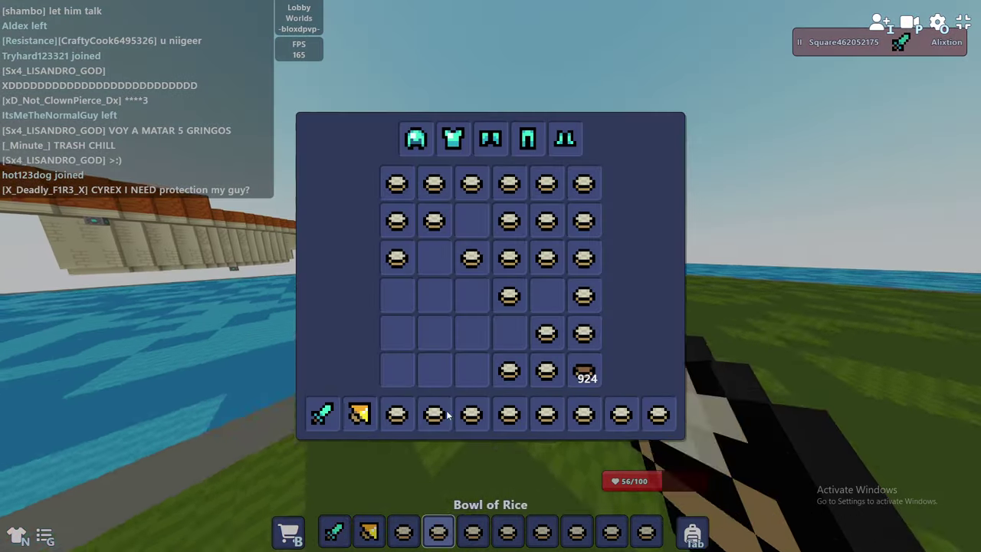
key("e")
key("e")
key("e")
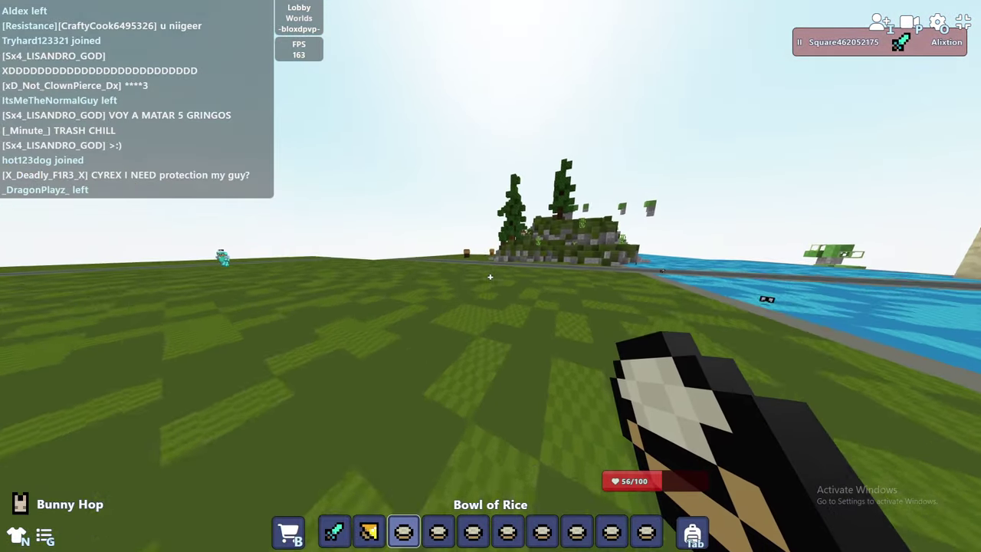
key("3")
Step: Run across the field to the rice stand and collect bowls of rice from it
key("w")
key("space")
key("space")
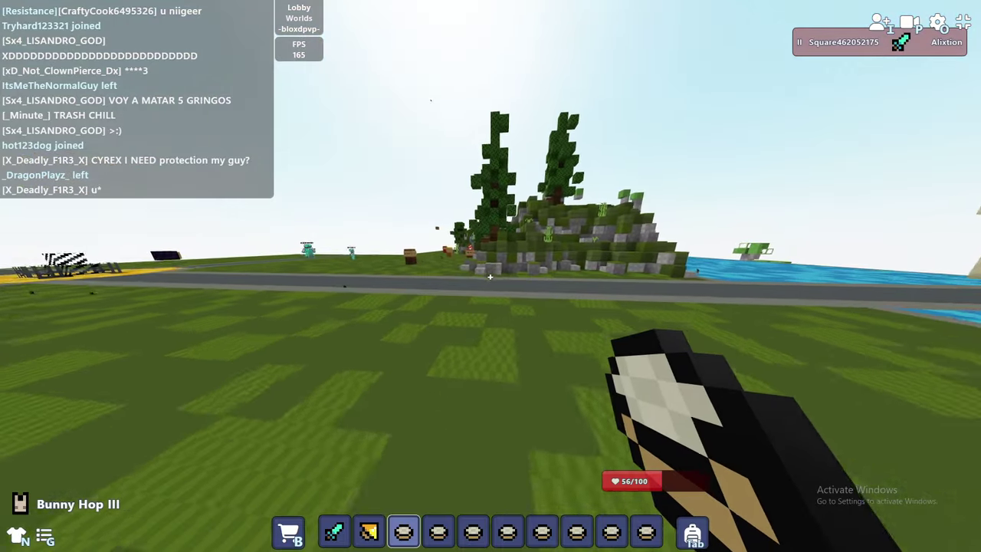
key("1")
key("w")
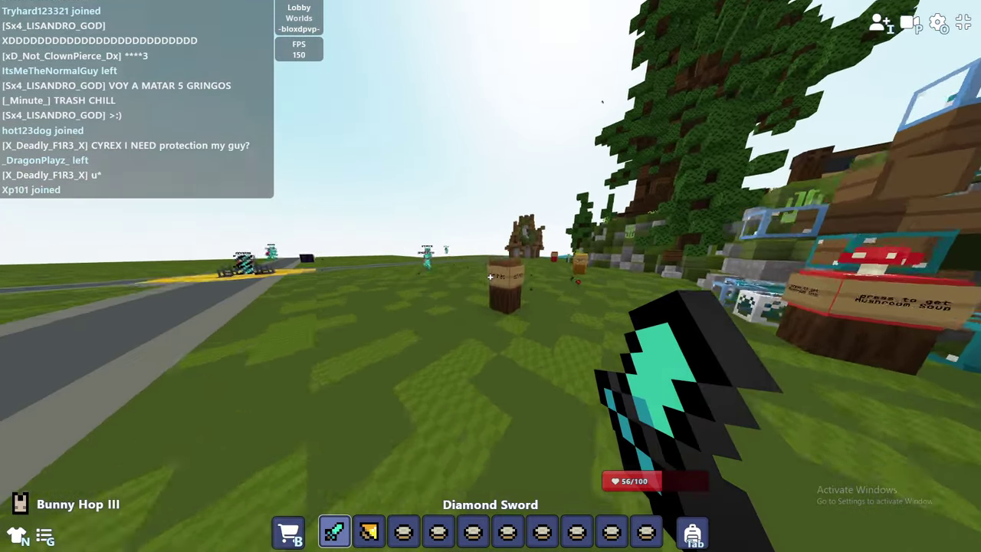
right_click(490, 276)
right_click(490, 278)
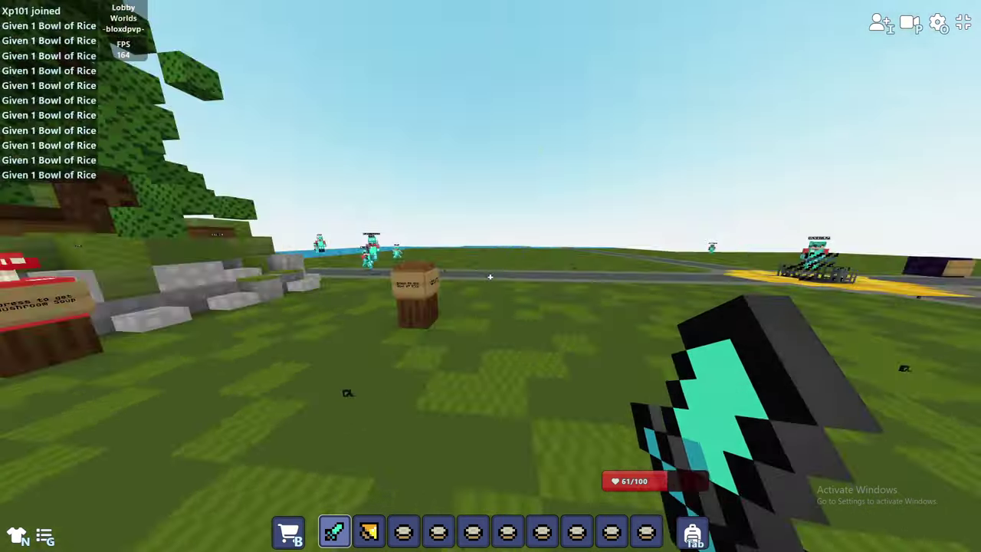
right_click(491, 278)
Step: Swap between rice and the sword while running toward the house
key("e")
key("e")
key("3")
key("1")
key("w")
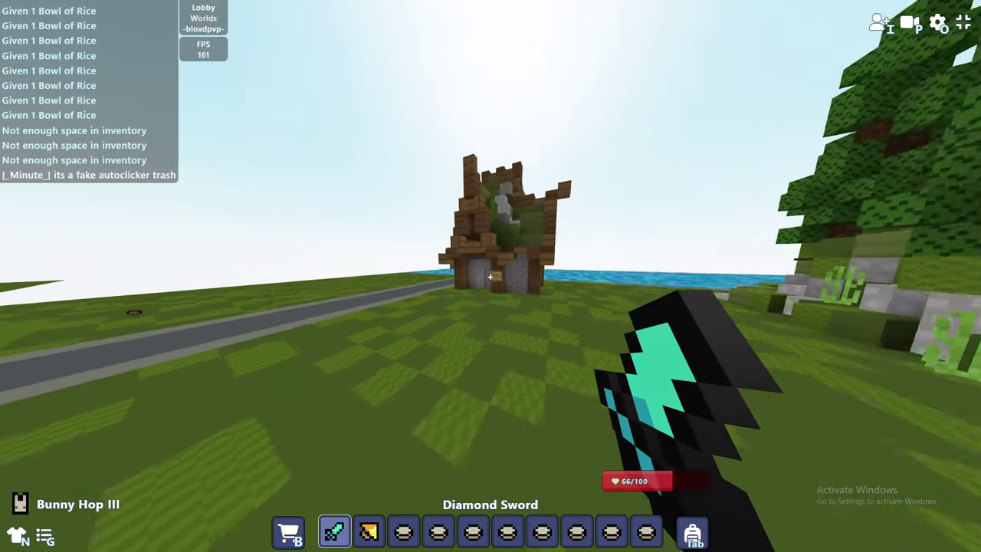
Step: Eat a bowl of rice to heal to 100/100, then draw the diamond sword
key("3")
right_click(491, 277)
key("e")
key("e")
key("1")
key("w")
Step: Run through the stone house past the other players and out the doorway
key("w")
left_click(491, 277)
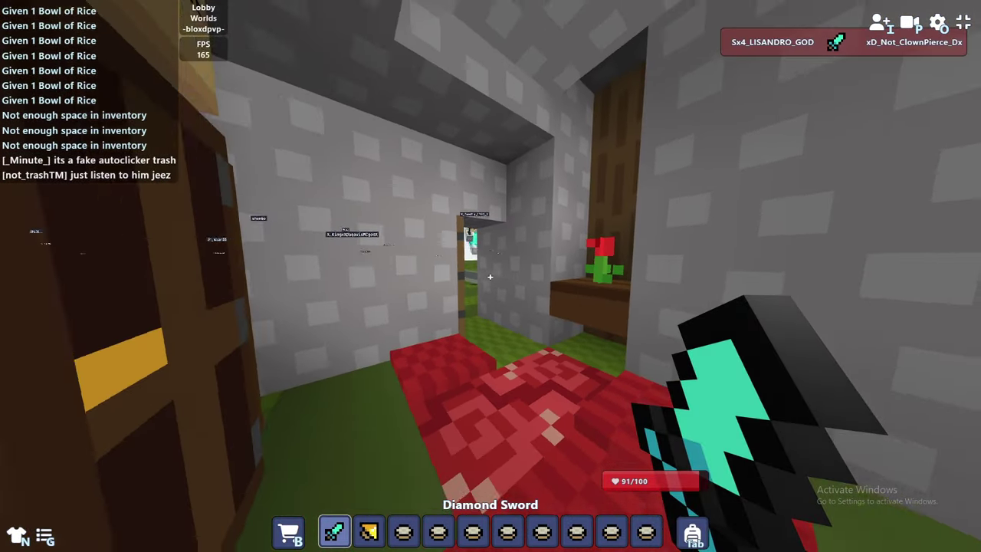
key("w")
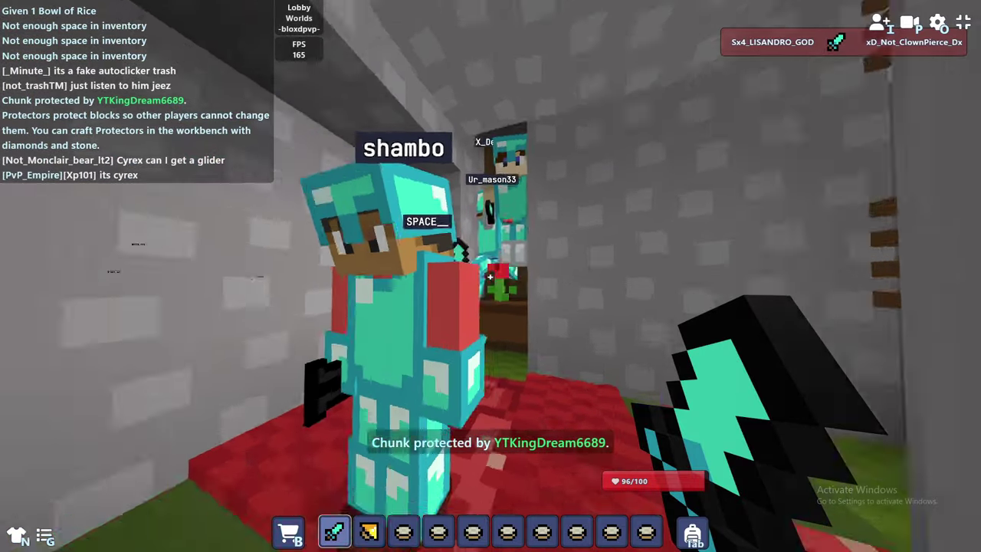
key("w")
key("w")
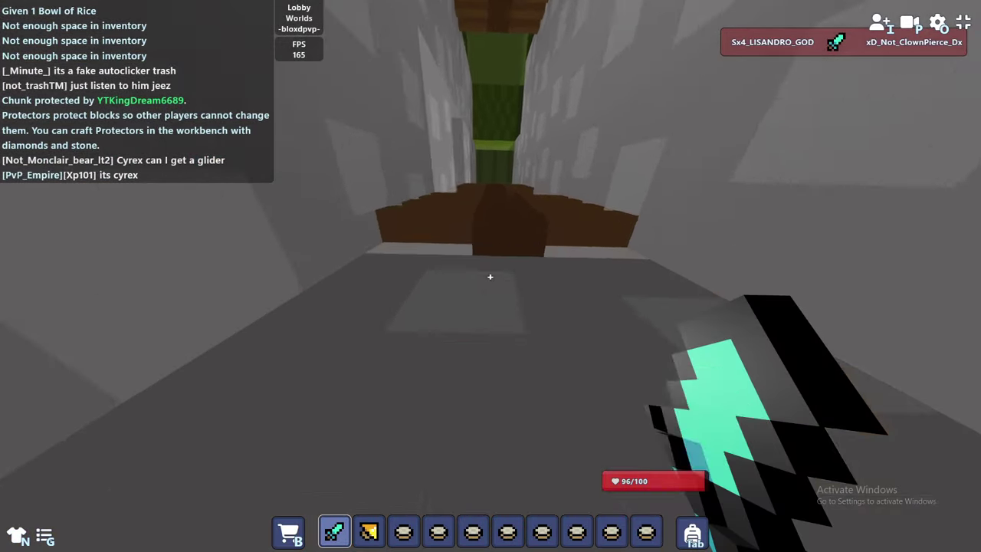
key("w")
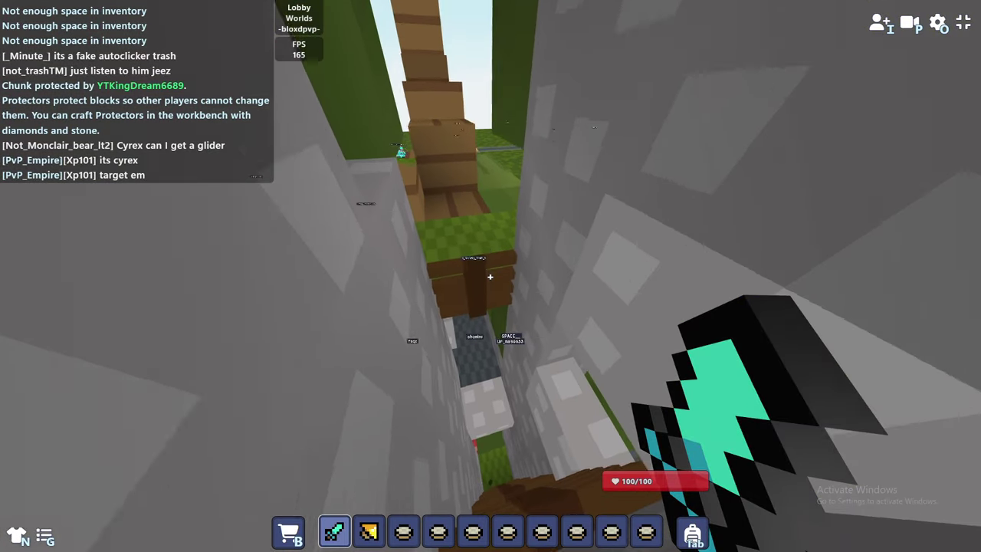
Step: Climb the wooden structures up to the treetops overlooking the field and road
key("w")
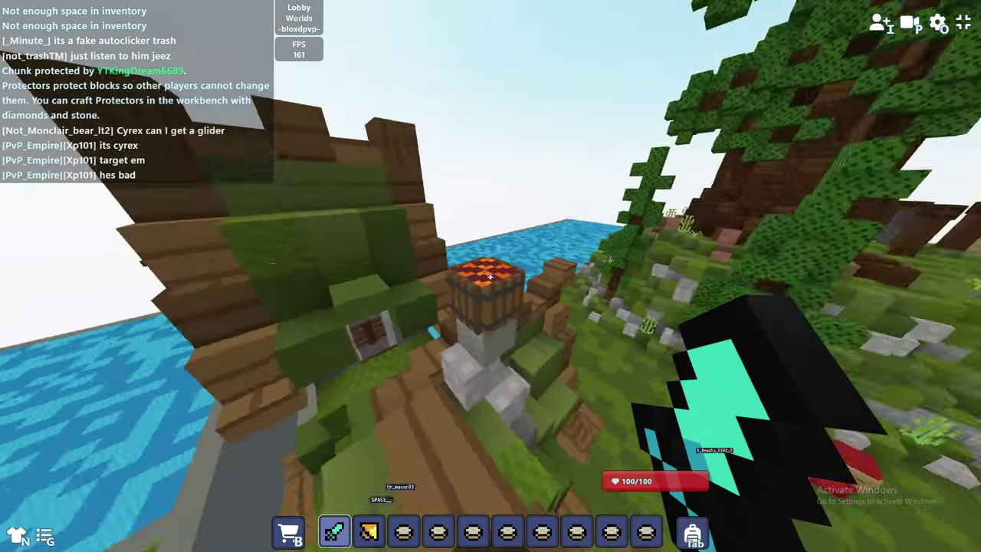
key("w")
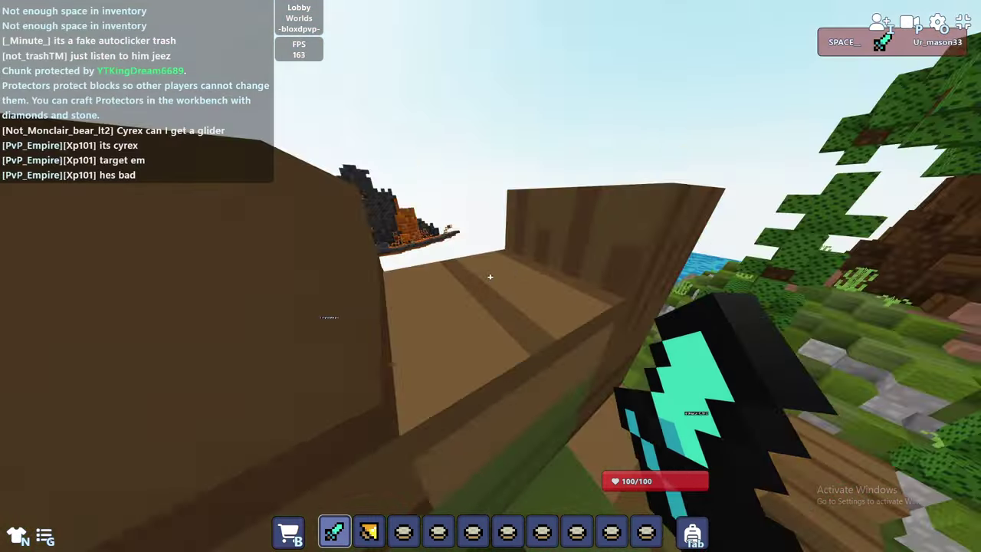
key("w")
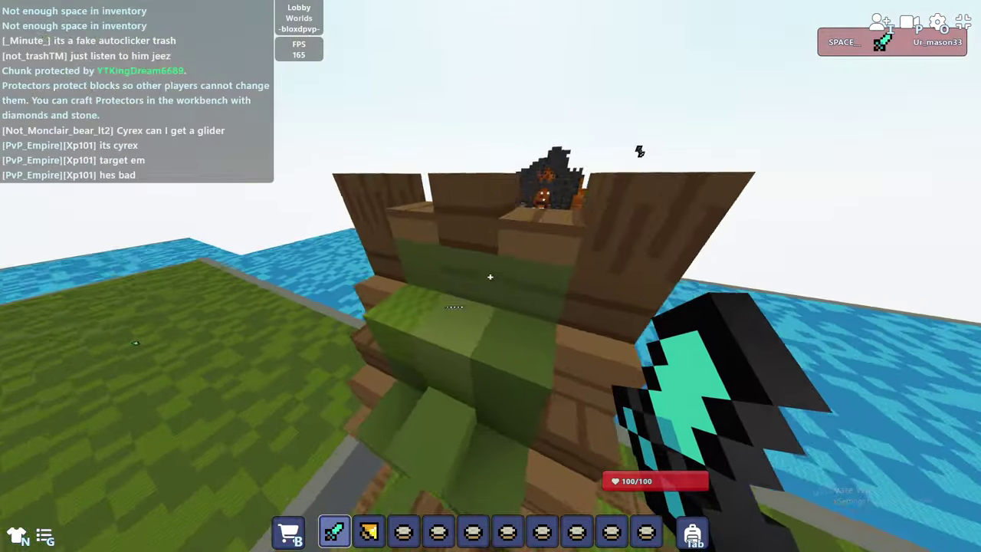
key("w")
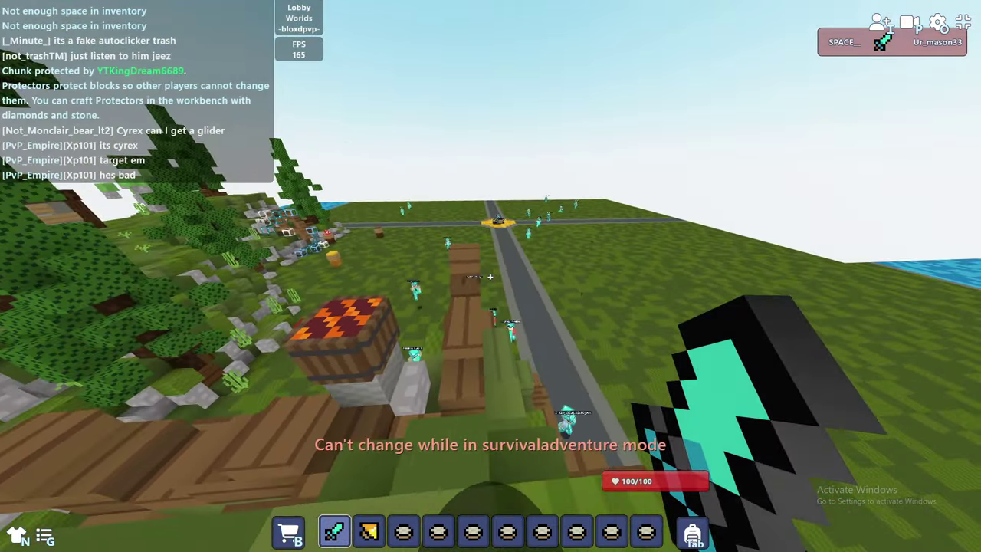
key("w")
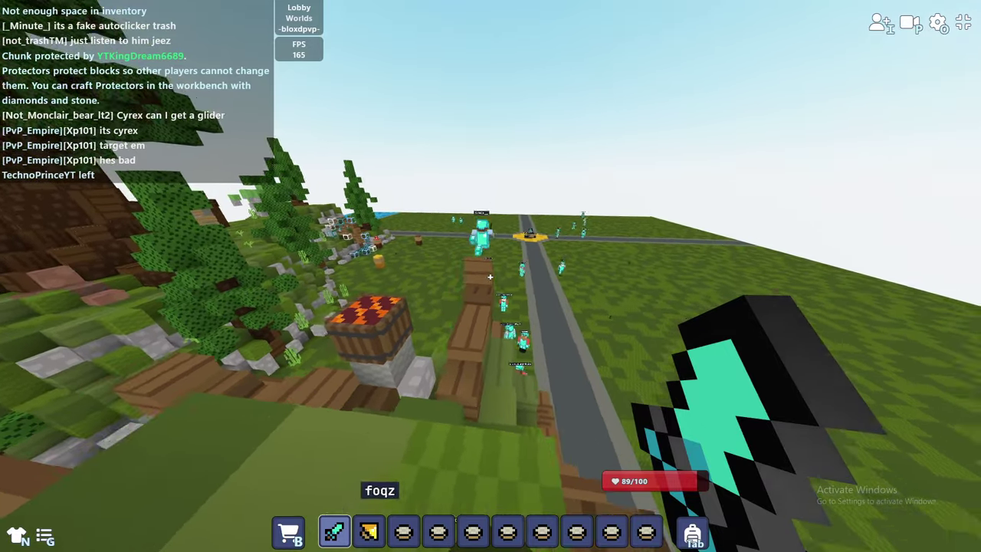
key("w")
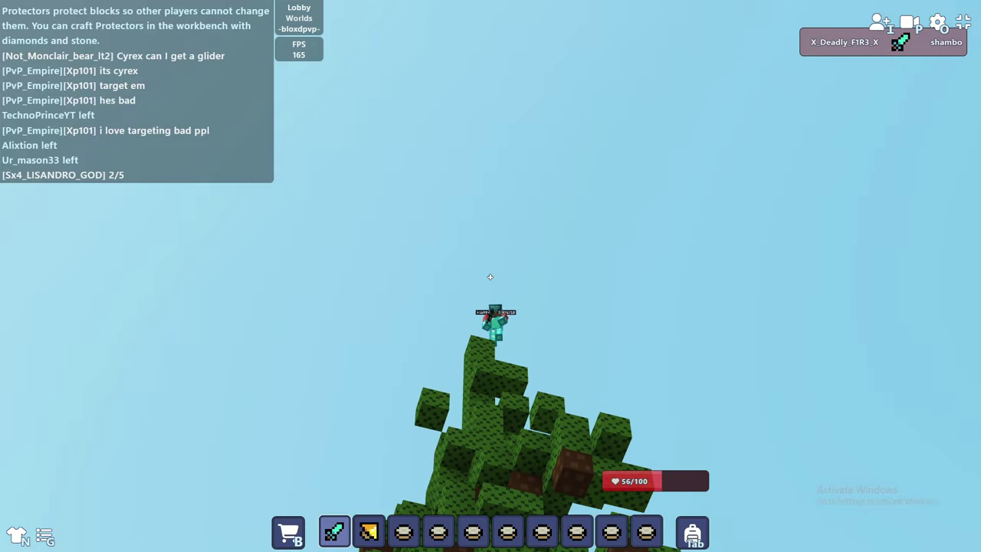
Step: Eat rice from hotbar slot 3 to reach 90/100, then draw the diamond sword
key("3")
key("e")
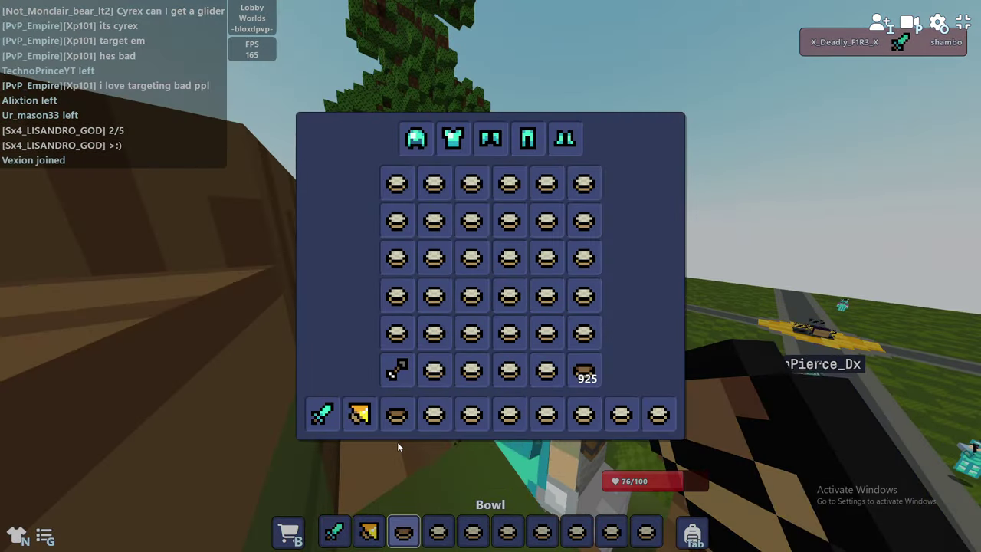
key("e")
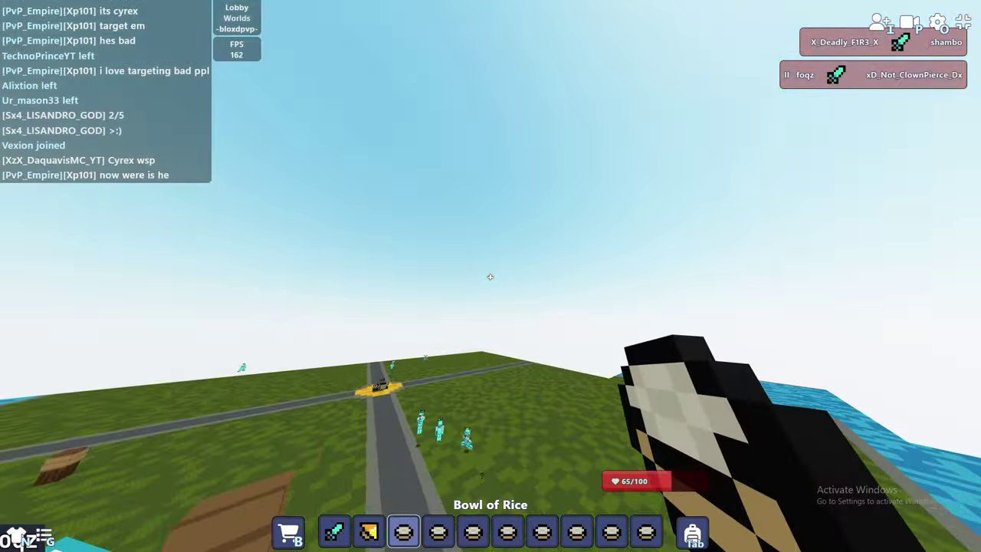
key("e")
key("e")
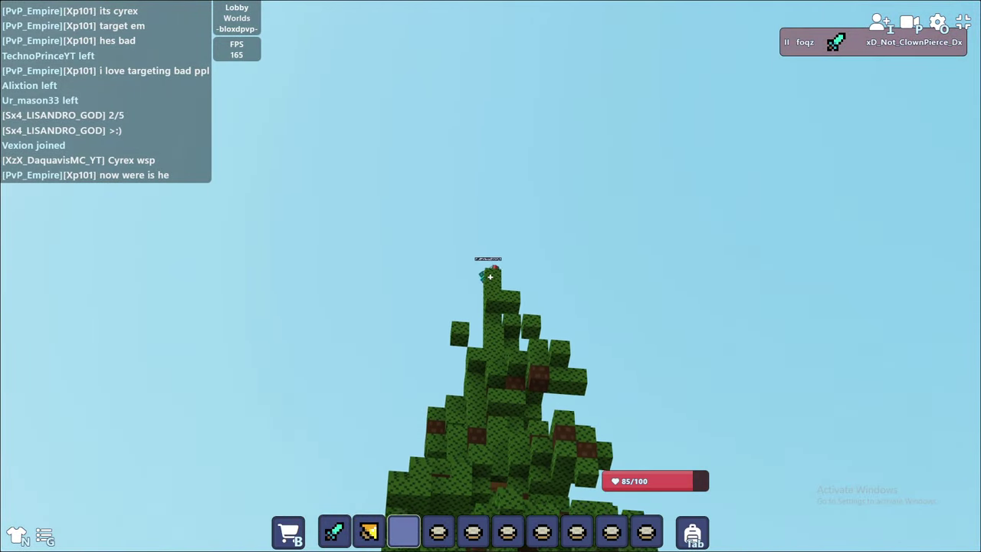
key("e")
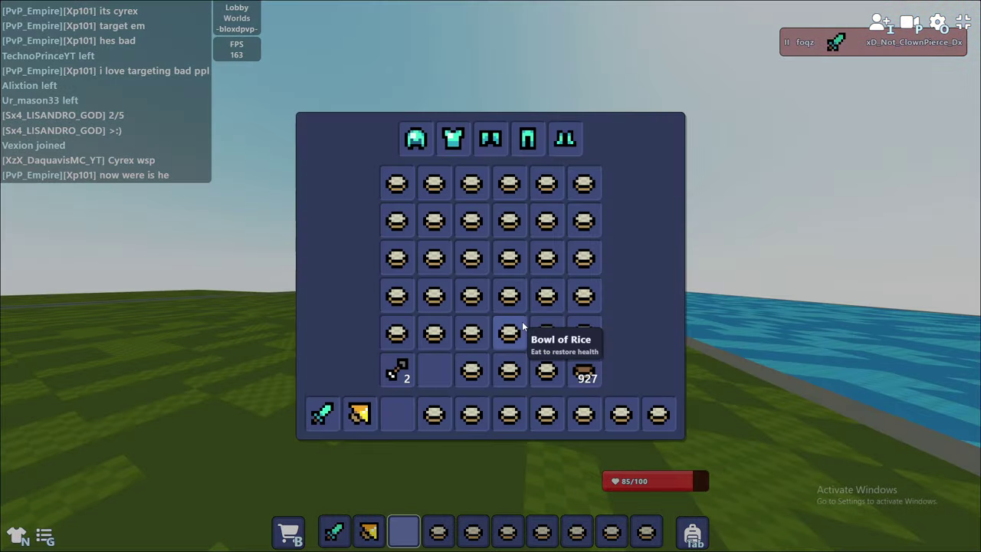
key("e")
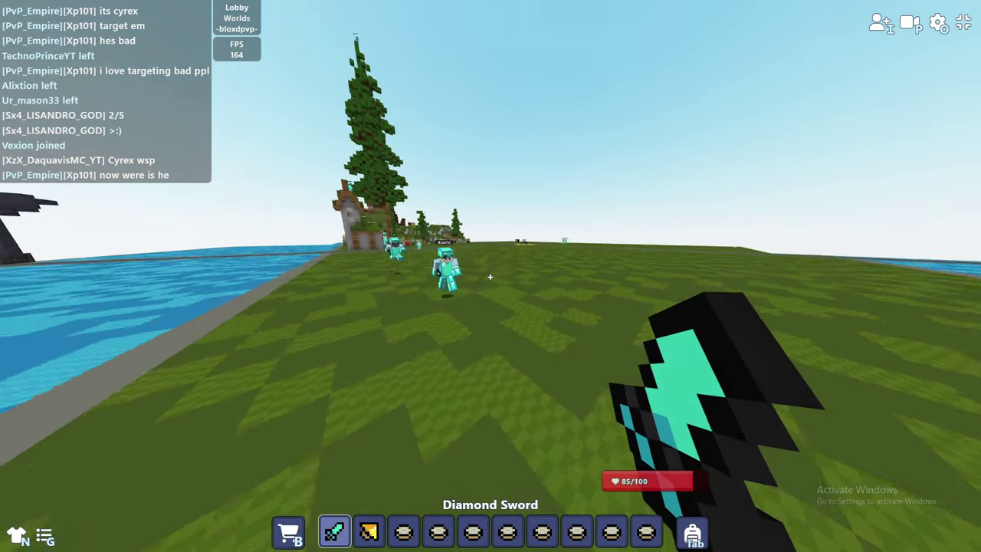
key("F5")
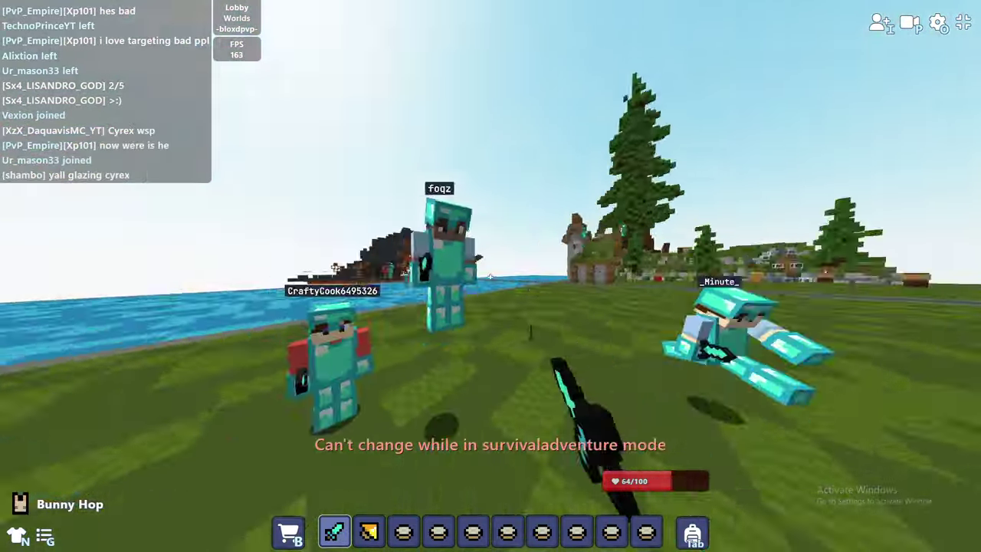
Step: Select rice and move another Bowl of Rice from the inventory into the hotbar
key("4")
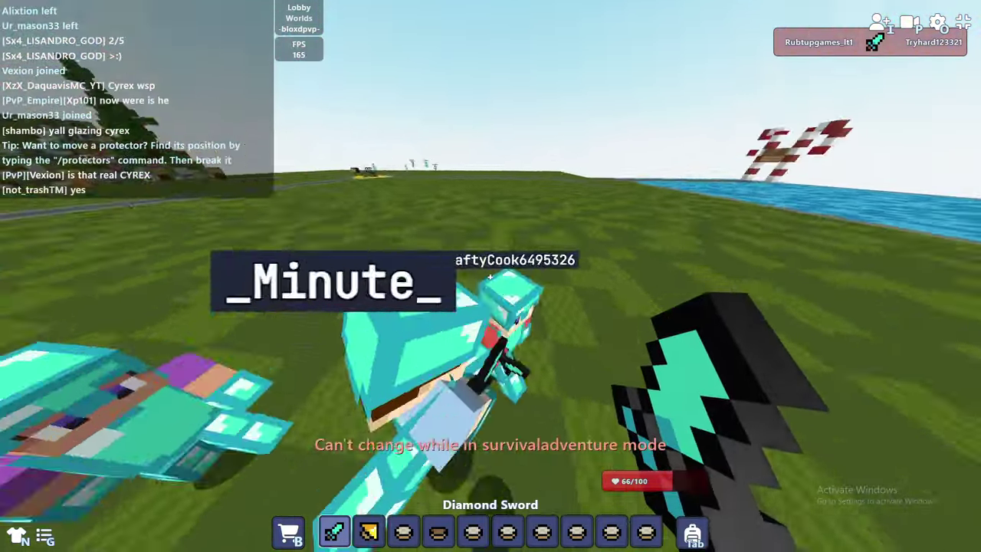
key("3")
key("e")
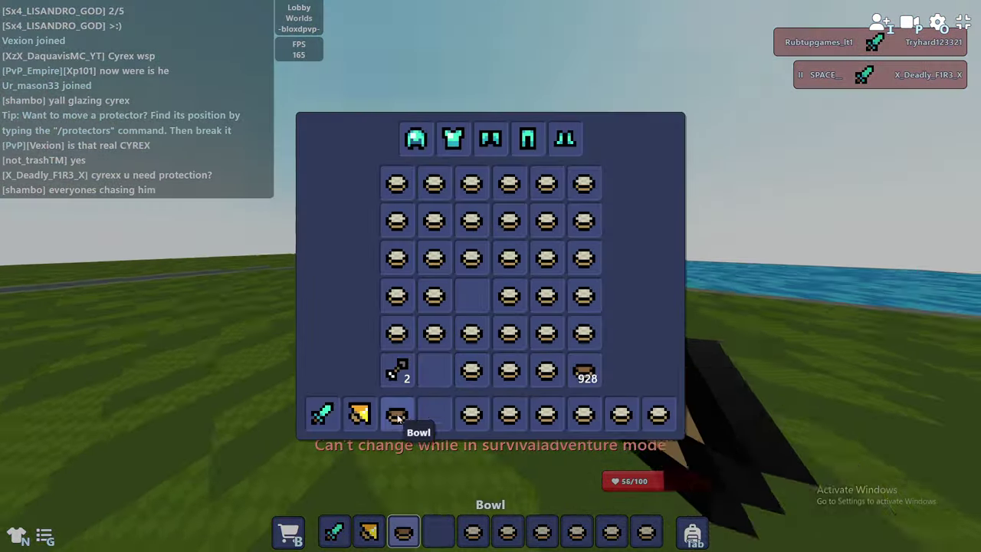
key("e")
key("e")
left_click(397, 414)
key("e")
key("e")
Step: Eat rice, then move the Gold Hang Glider into the hotbar
key("e")
key("e")
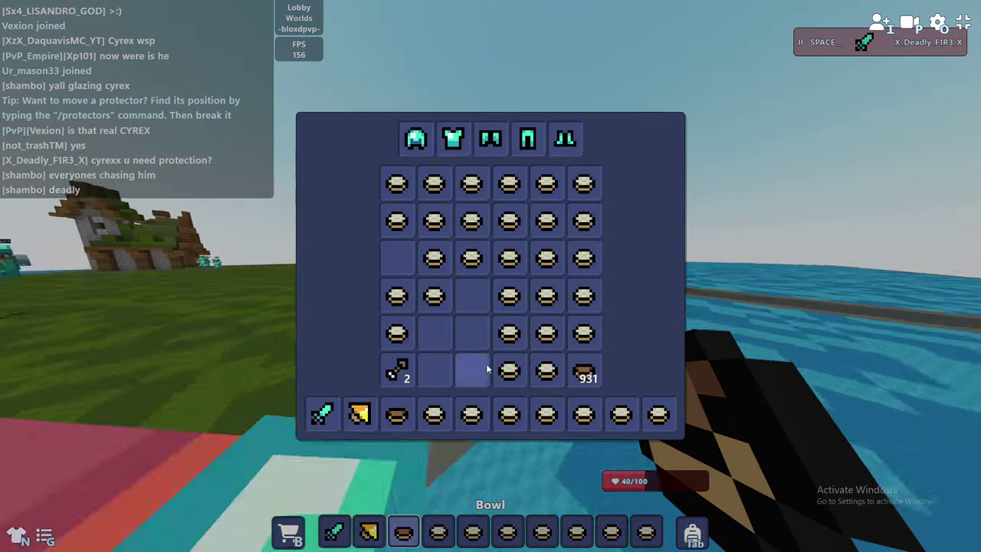
key("e")
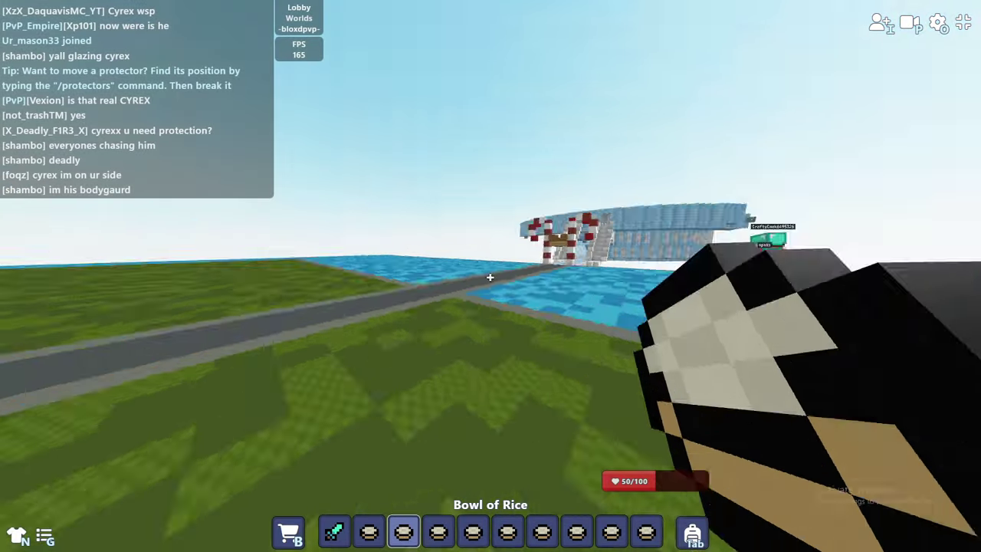
key("e")
key("e")
key("e")
left_click(471, 371, "shift")
key("e")
key("2")
Step: Eat a bowl of rice, then attack the surrounding enemies with the diamond sword
key("3")
right_click(491, 276)
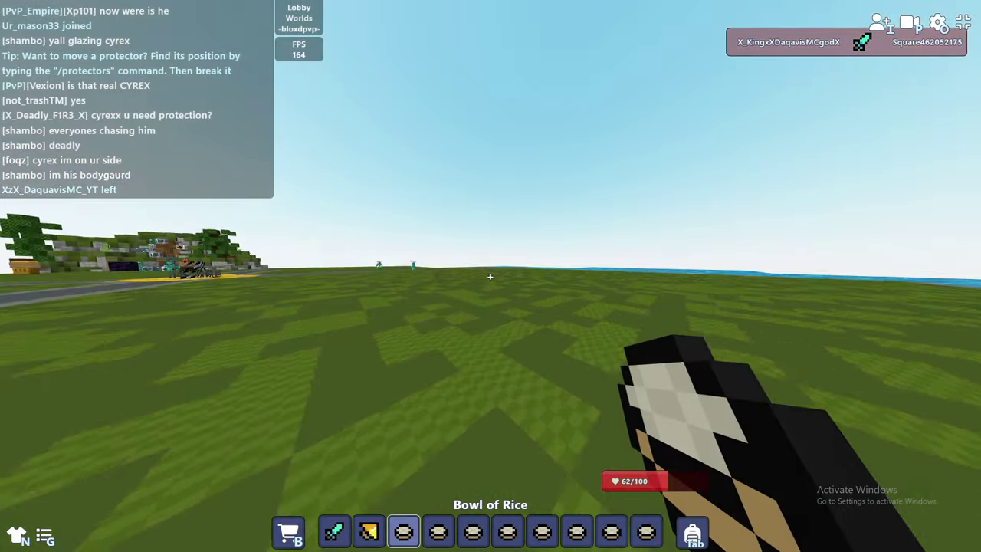
key("1")
left_click(490, 276)
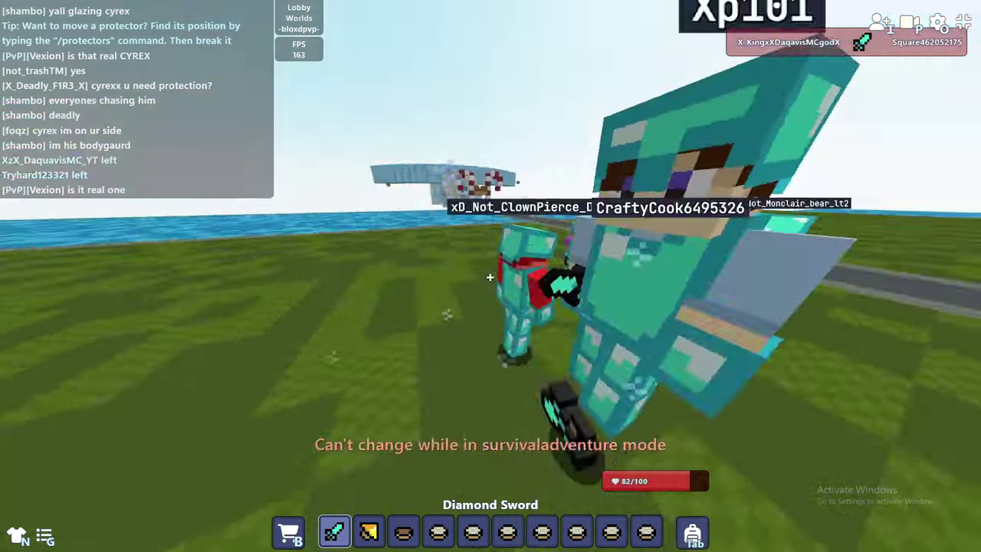
left_click(490, 276)
left_click(490, 276)
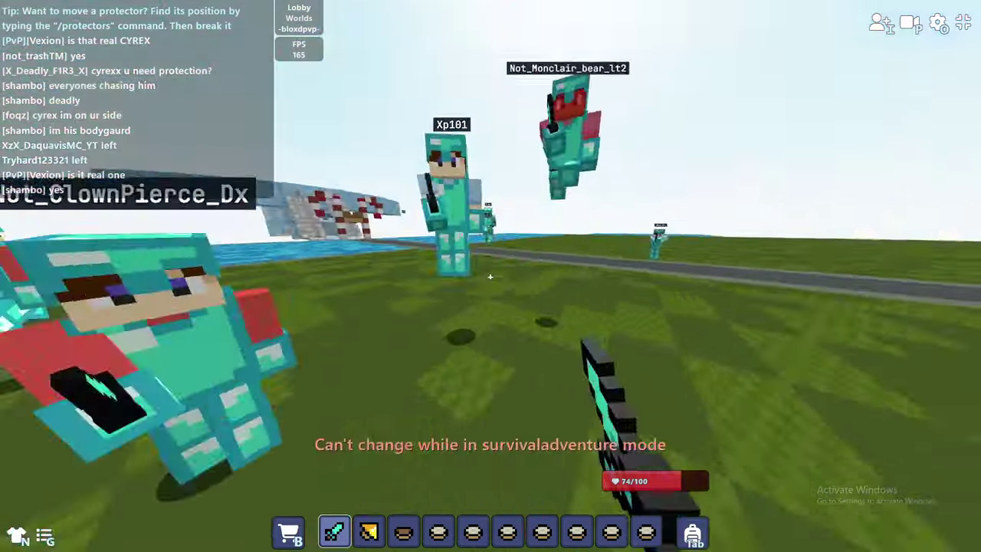
left_click(490, 276)
Step: Eat rice, restock the hotbar with another Bowl of Rice, and eat it
key("4")
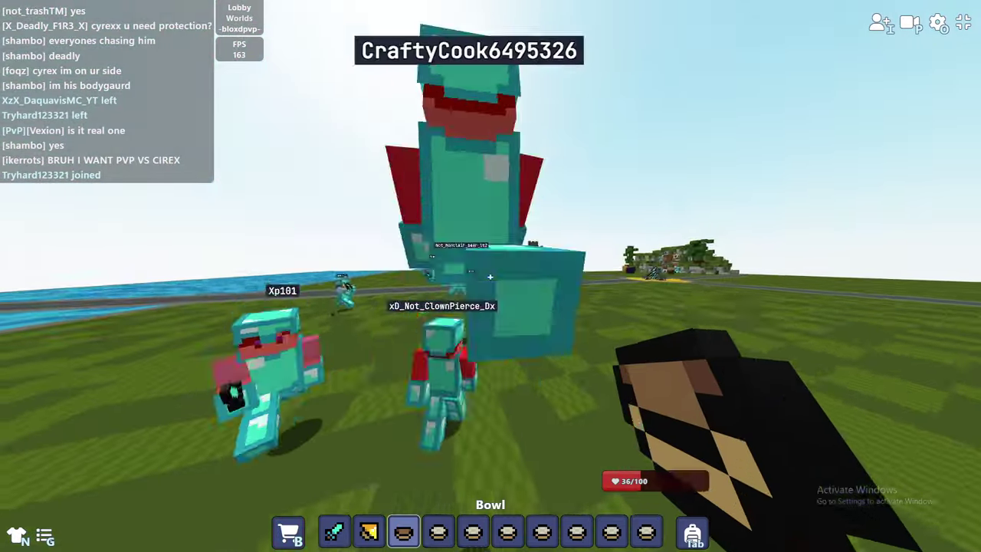
right_click(491, 276)
key("Tab")
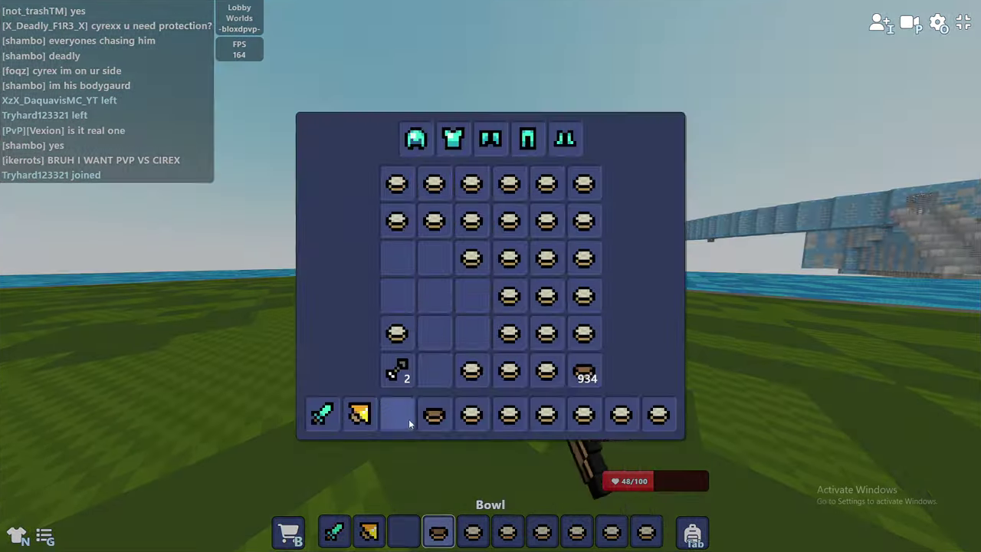
key("Tab")
key("Tab")
left_click(442, 421, "shift")
key("Tab")
key("3")
right_click(491, 276)
Step: Check the rice supply by cycling hotbar slots and toggling the inventory
key("6")
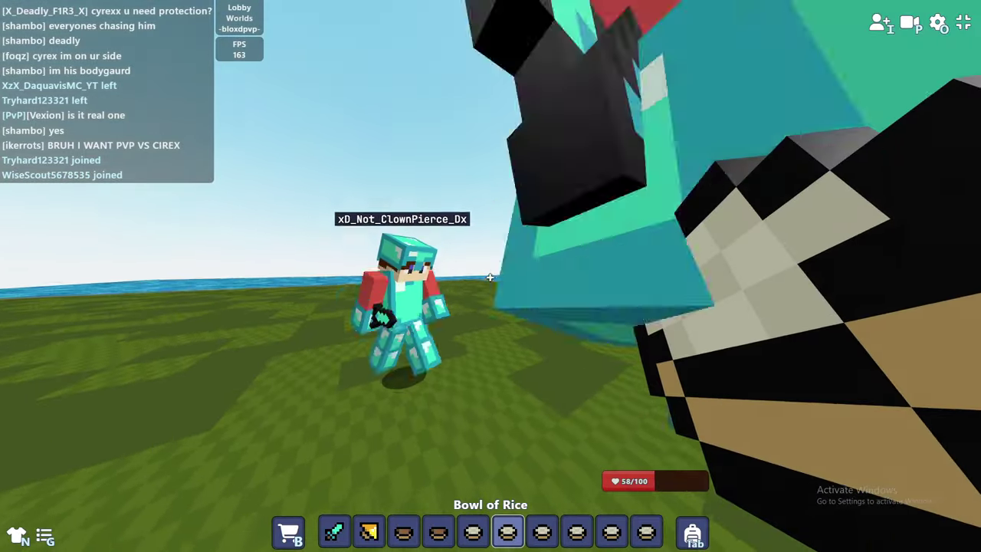
key("Tab")
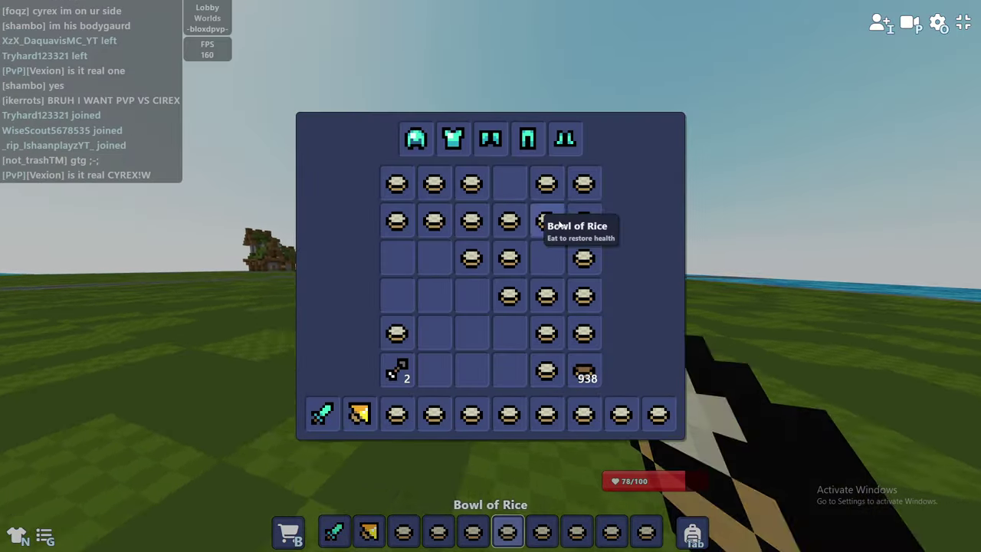
key("Tab")
key("4")
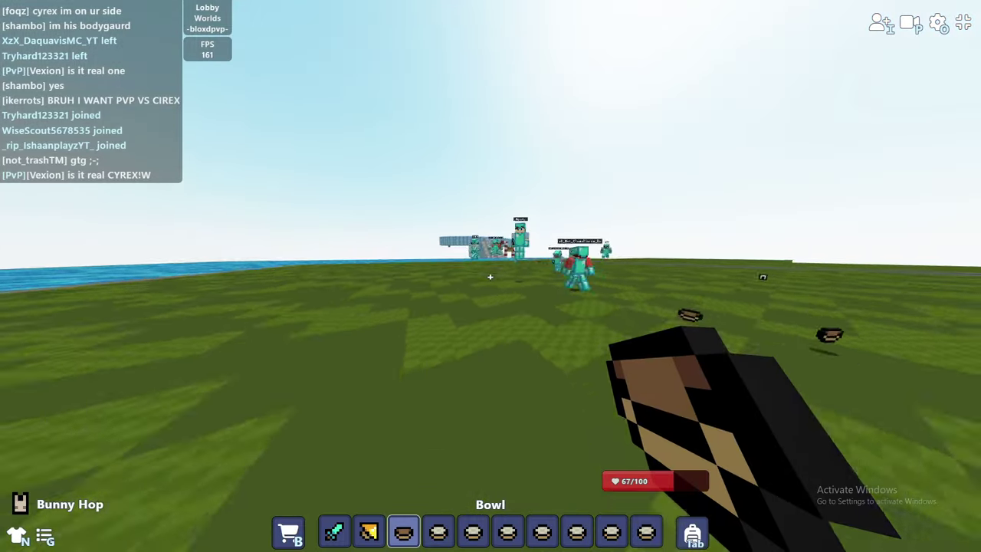
key("Tab")
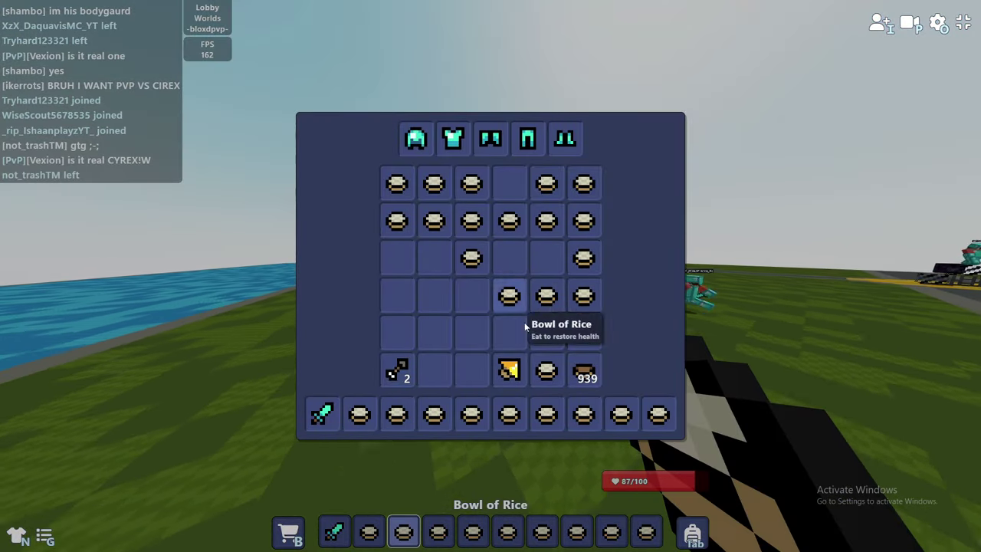
key("Tab")
Step: Glide out over the water on the Gold Hang Glider with rice ready
key("3")
key("2")
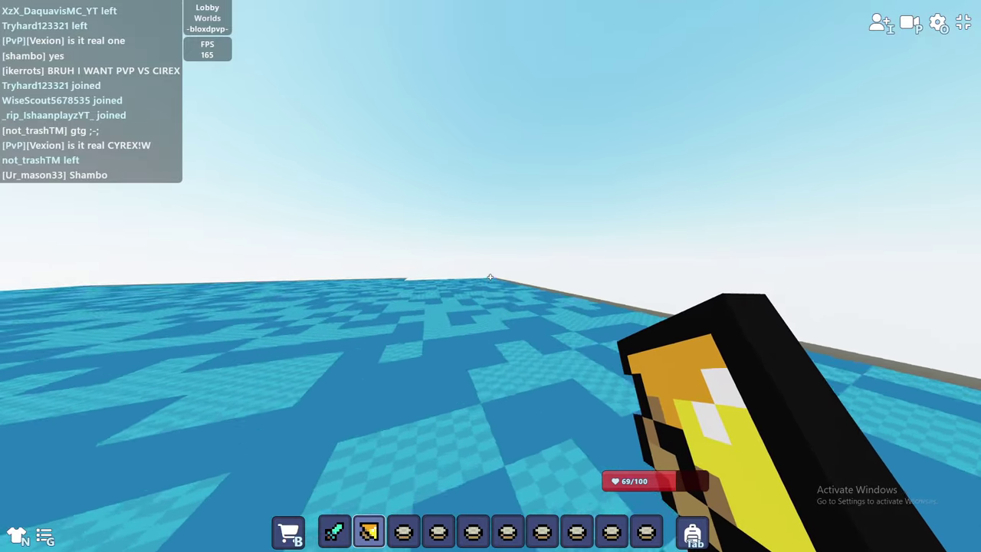
key("4")
key("e")
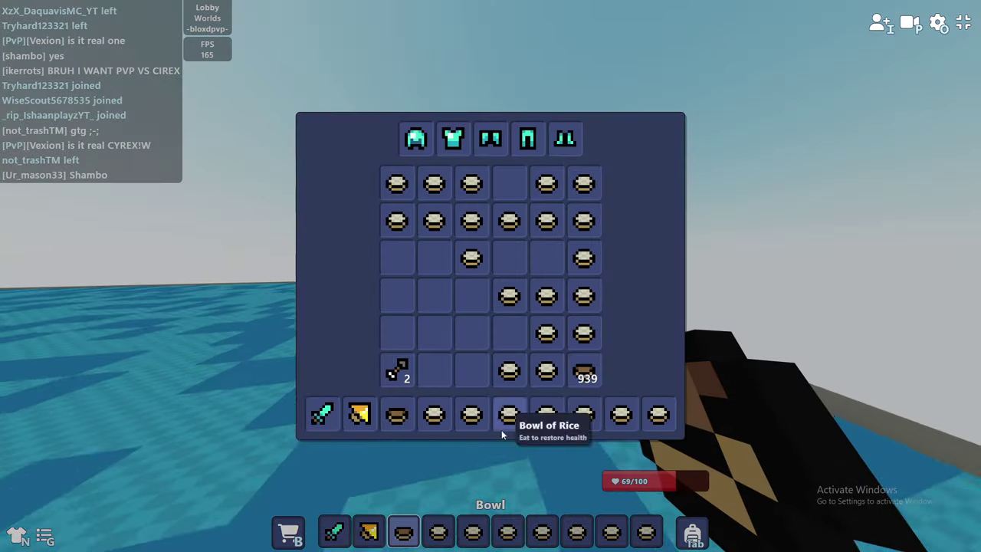
Step: Put a Bowl of Rice in the empty hotbar slot and warp to Lobby Spawn
left_click(472, 371, "shift")
key("e")
key("Escape")
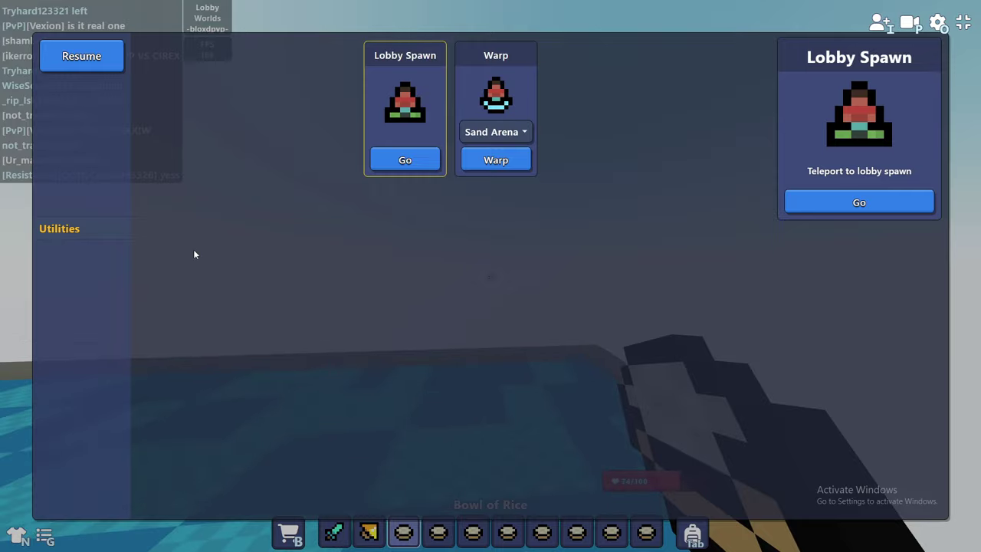
key("Return")
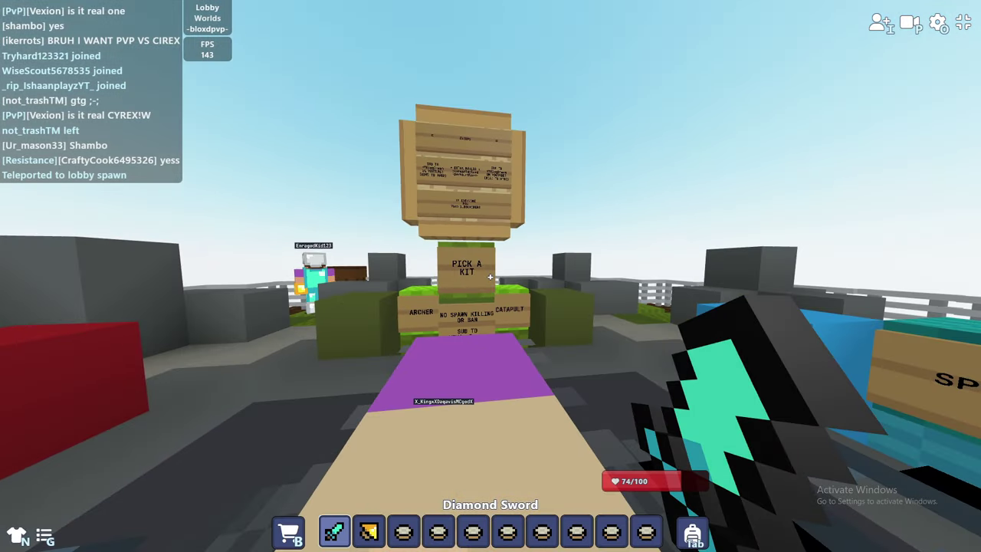
Step: Post 'ez', 'hahahha' and 'xD' in chat
key("slash")
type("z")
key("Return")
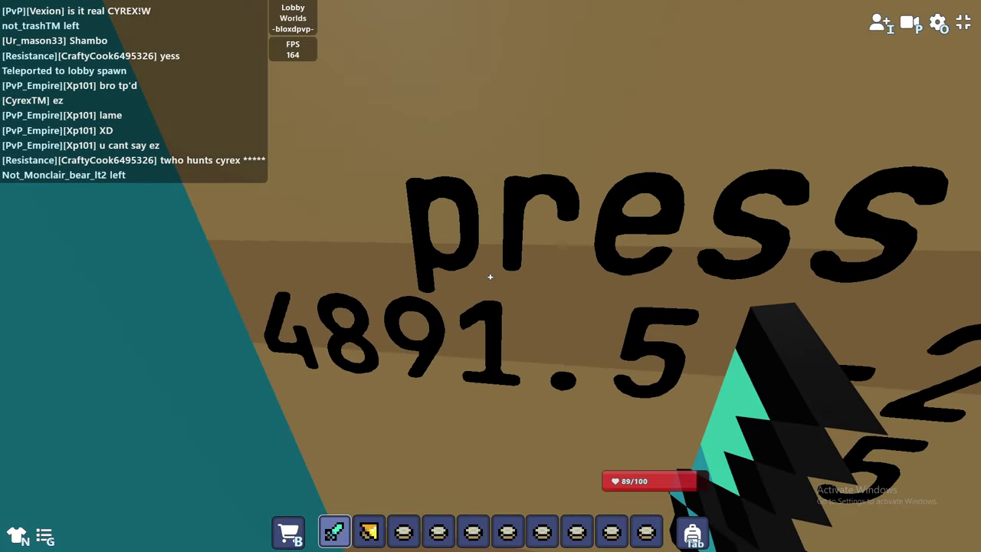
type("thahahha")
key("Return")
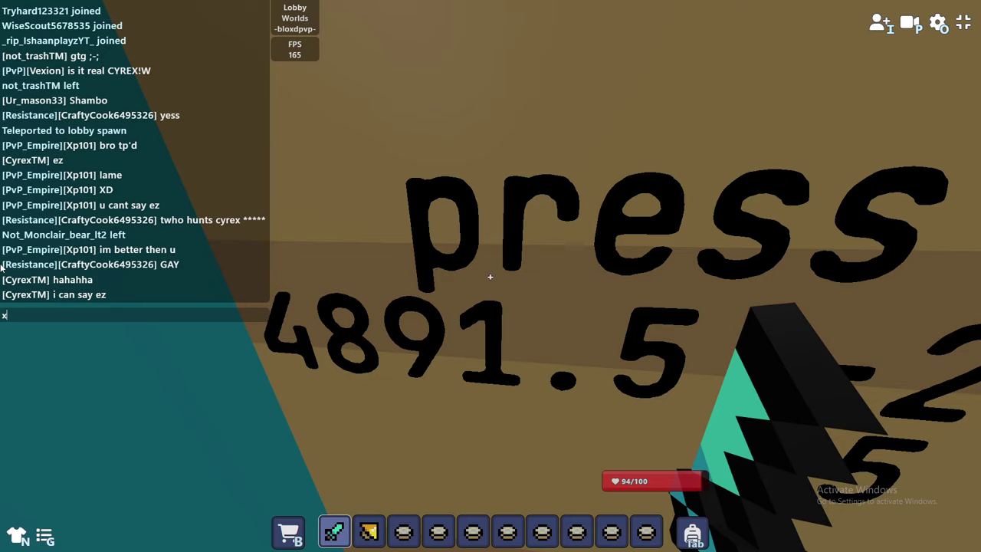
type("D")
key("Return")
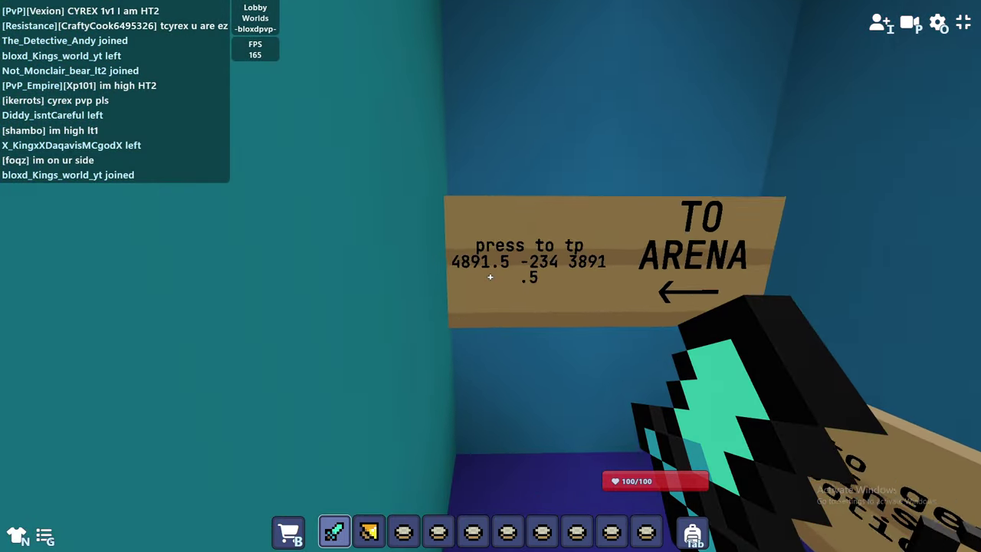
Step: Warp via the 'press to tp' sign and take rice from the rice sign until full
left_click(491, 276)
key("w")
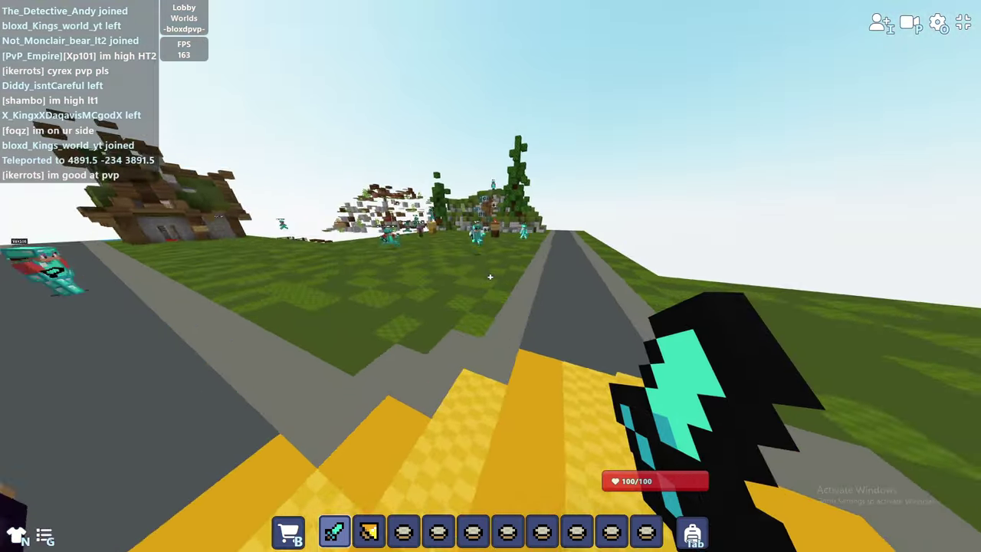
key("w")
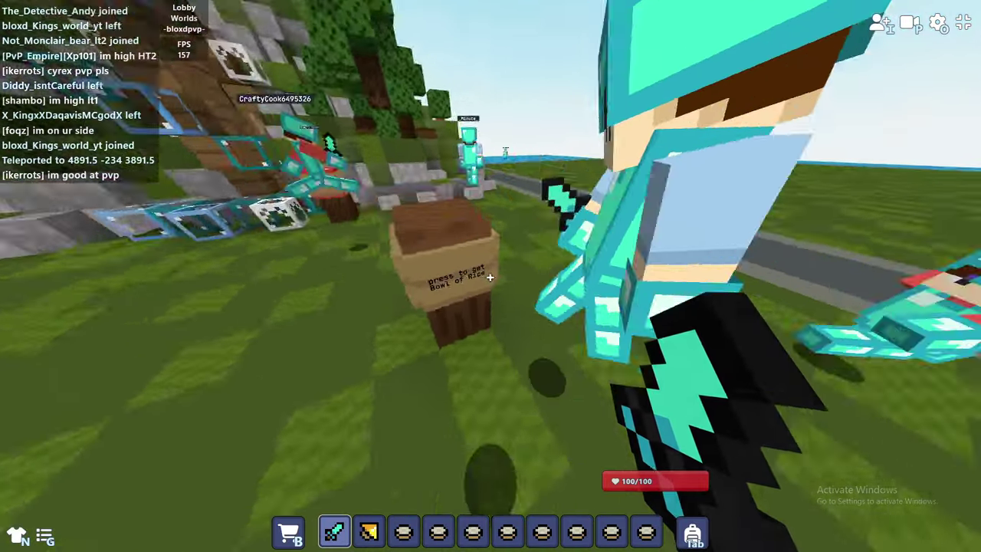
left_click(490, 277)
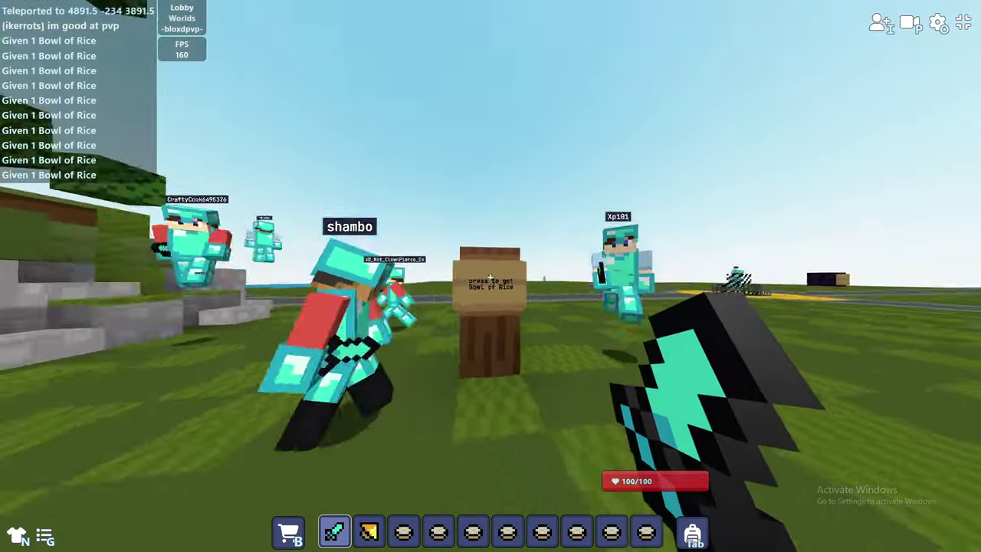
left_click(490, 277)
left_click(491, 277)
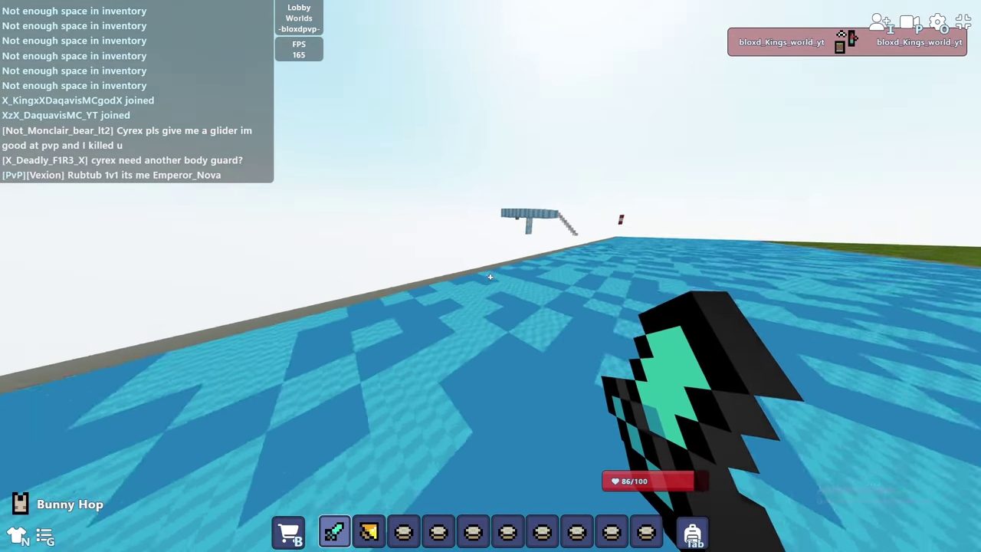
key("space")
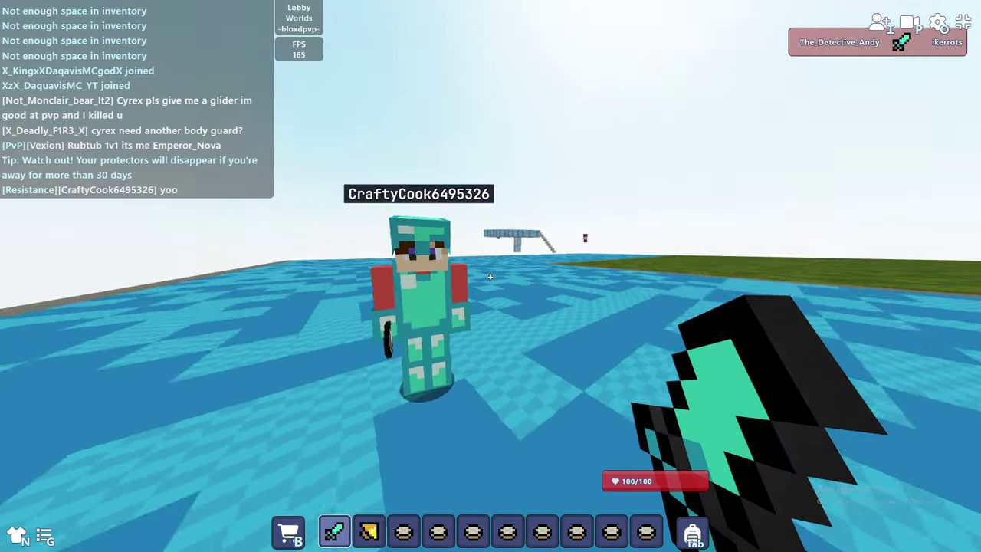
key("f")
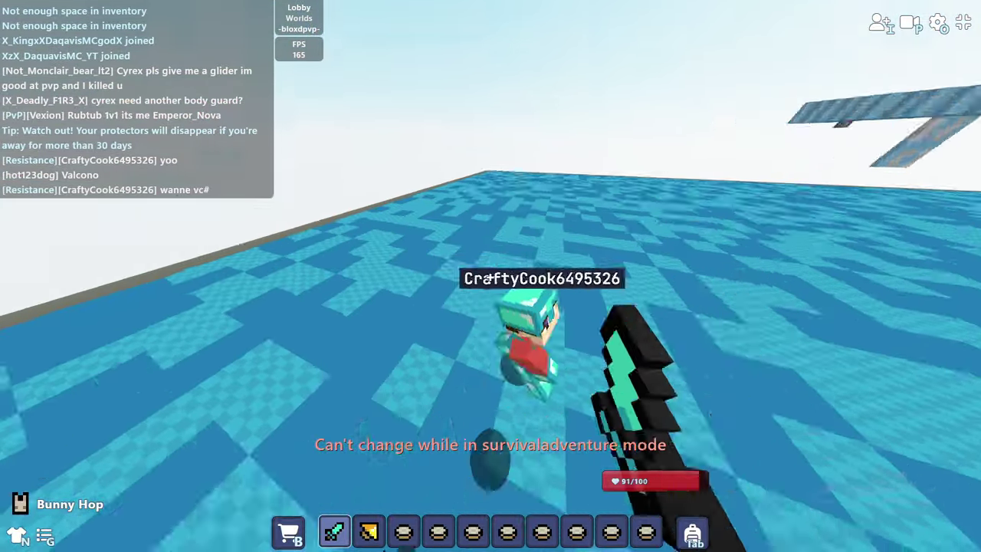
left_click(491, 278)
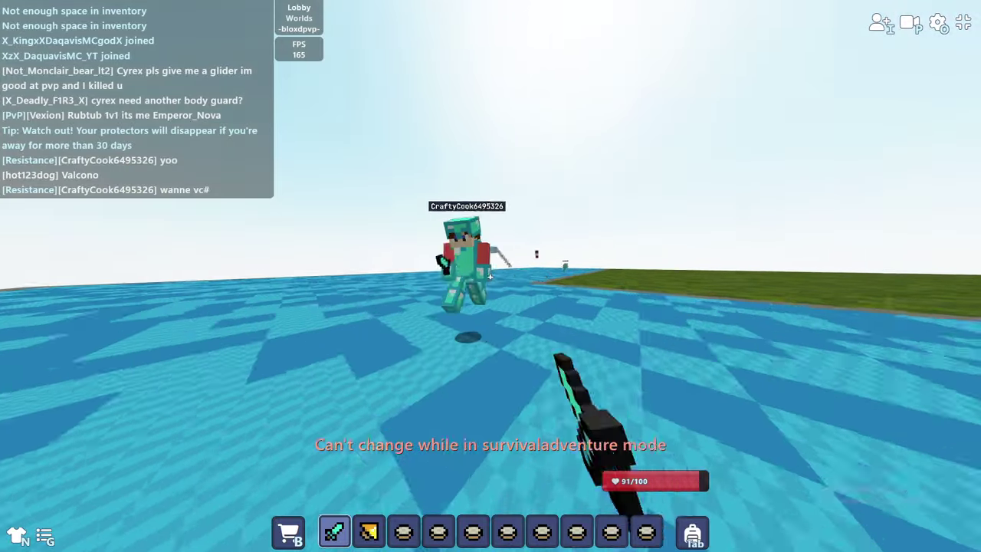
left_click_drag(490, 276, 491, 276)
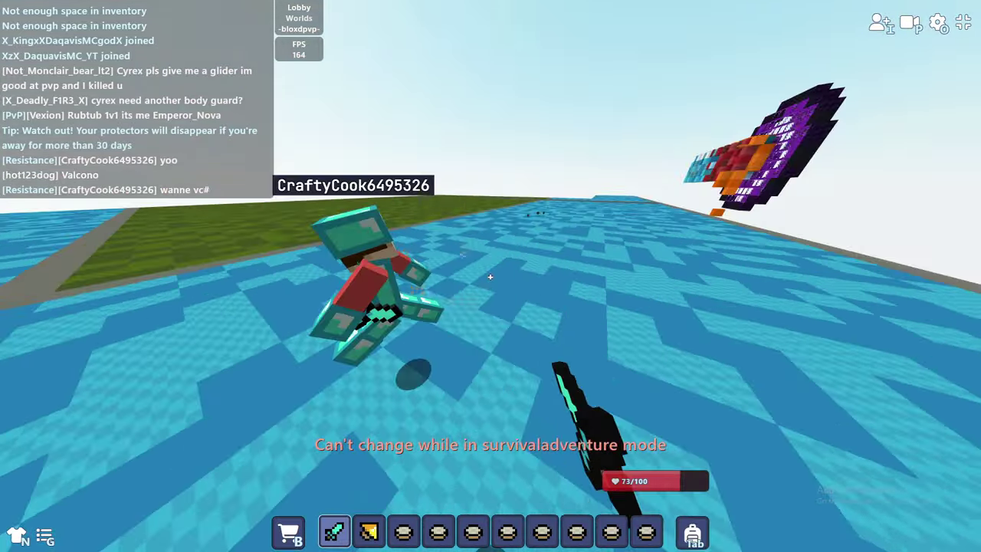
left_click(490, 276)
left_click(490, 276)
Step: Keep striking CraftyCook6495326 while hopping after them, dropping to 49 health
left_click(490, 278)
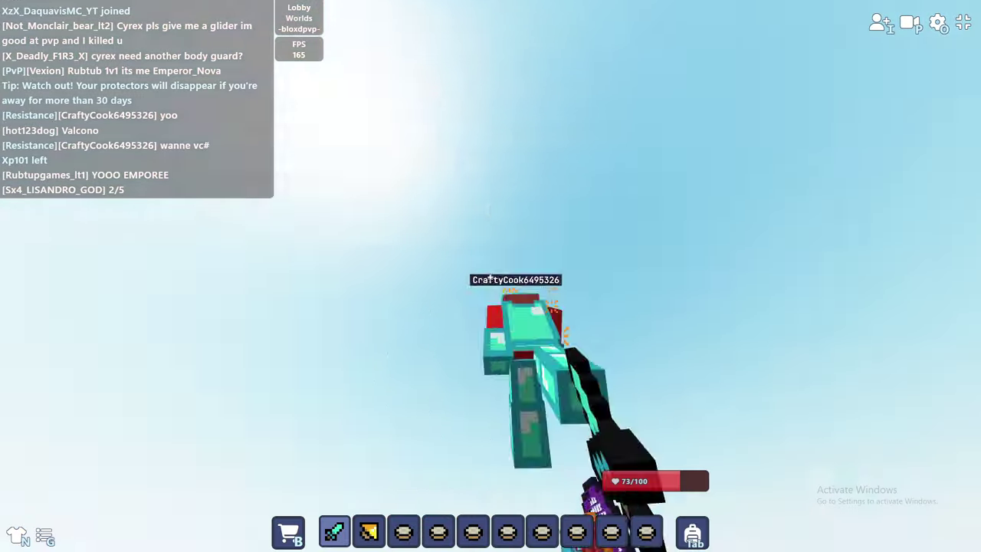
left_click(491, 276)
key("c")
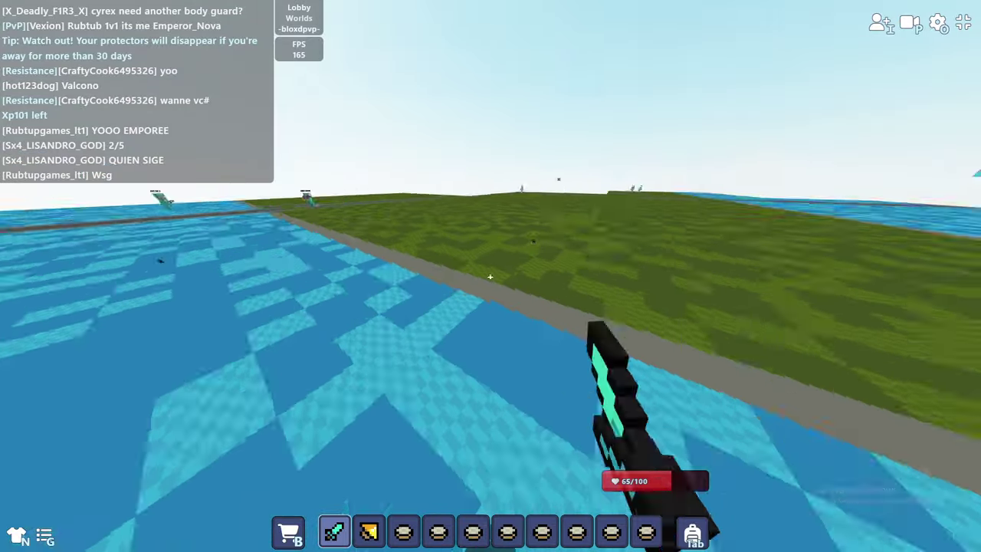
left_click(491, 278)
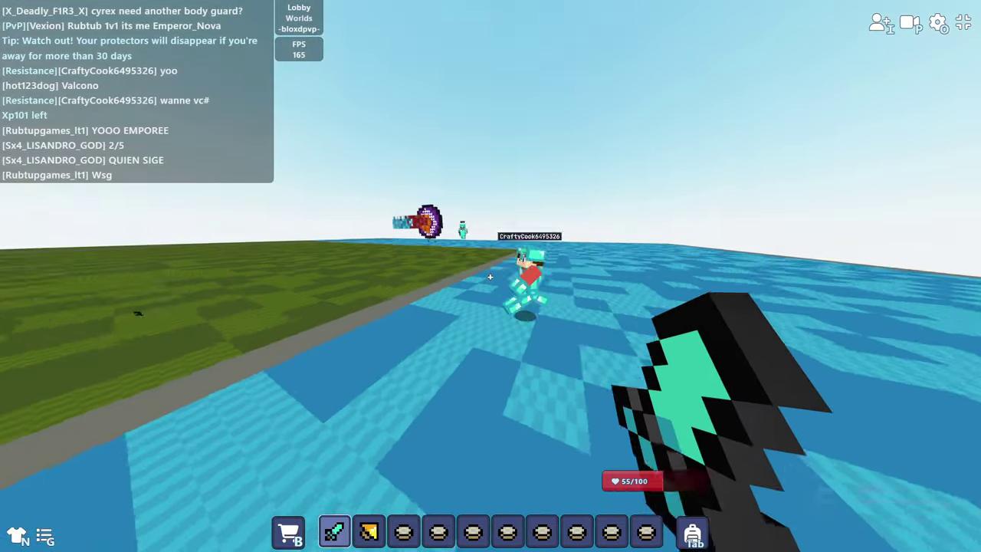
key("c")
left_click(490, 277)
left_click(491, 278)
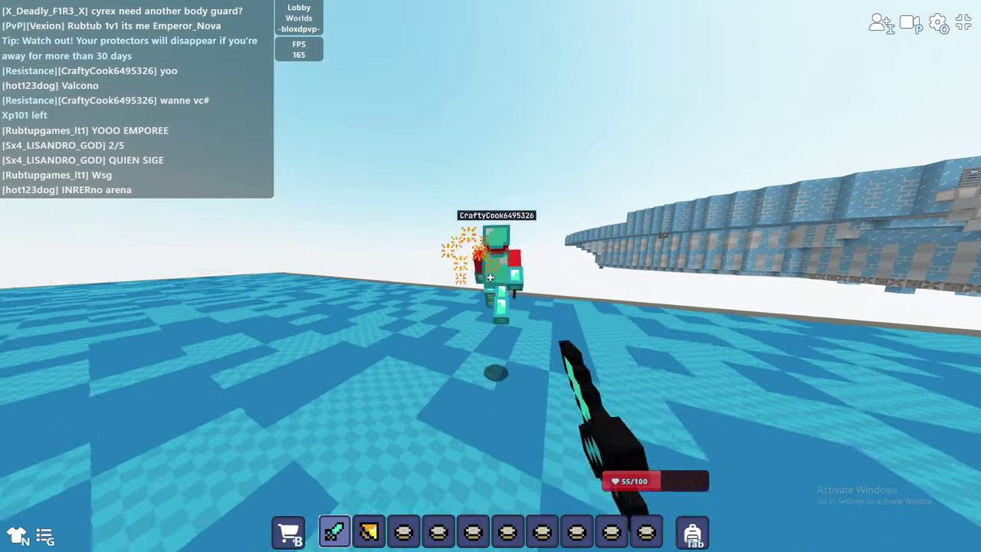
key("w")
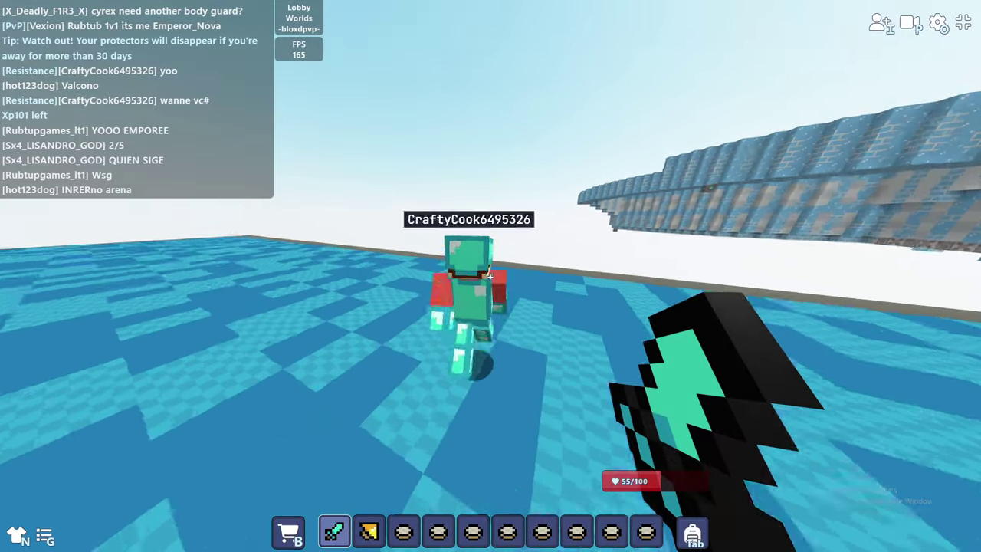
key("space")
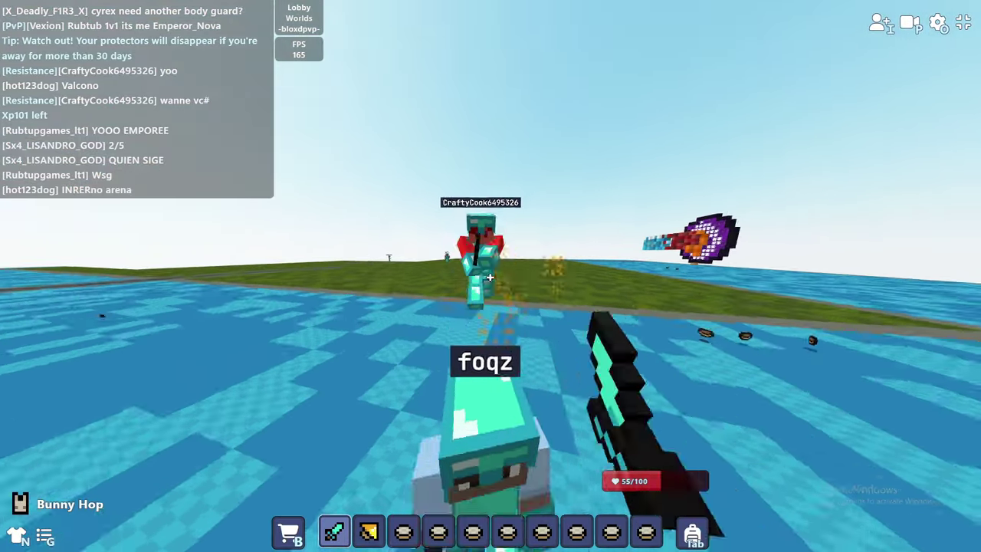
left_click(491, 277)
key("w")
key("3")
Step: Eat a bowl of rice from slot 3 to restore health
key("e")
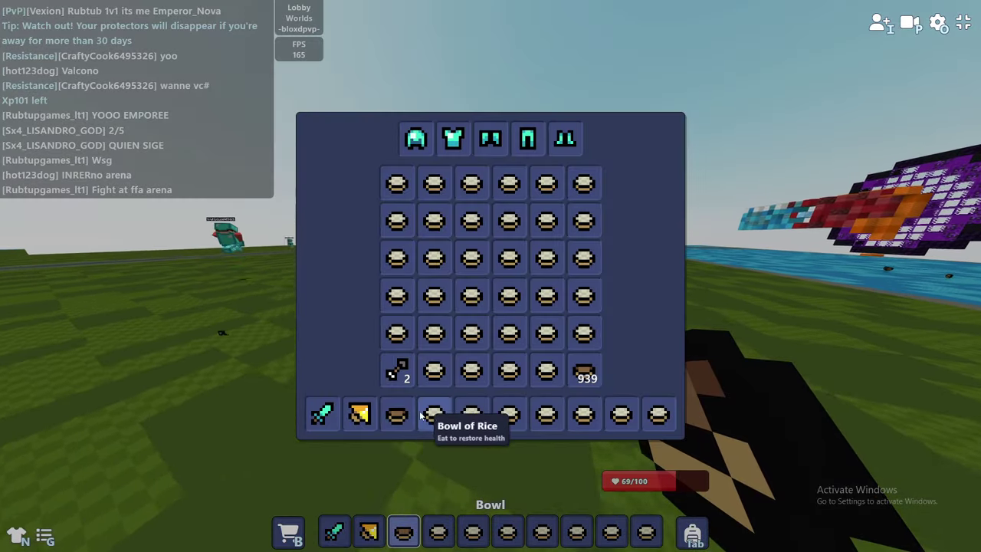
key("e")
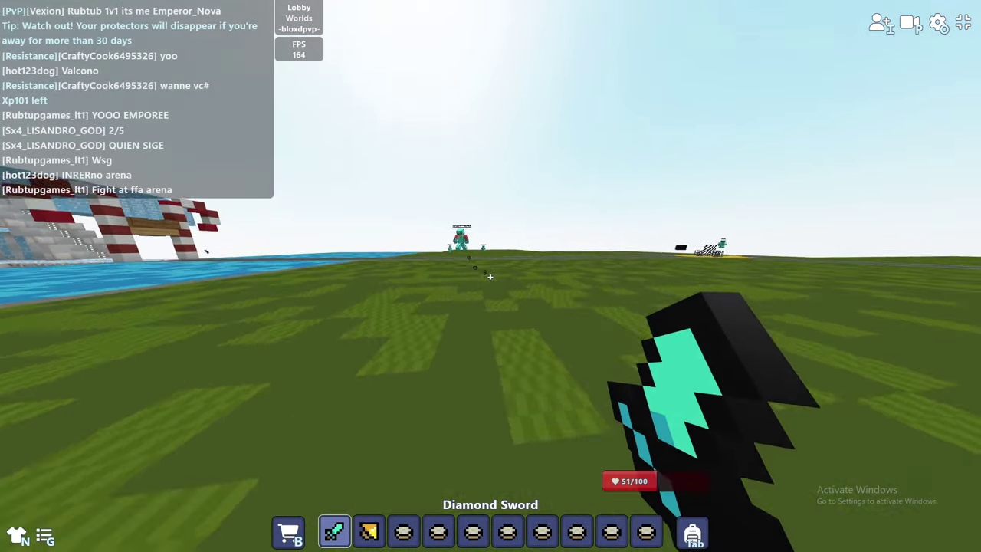
key("w")
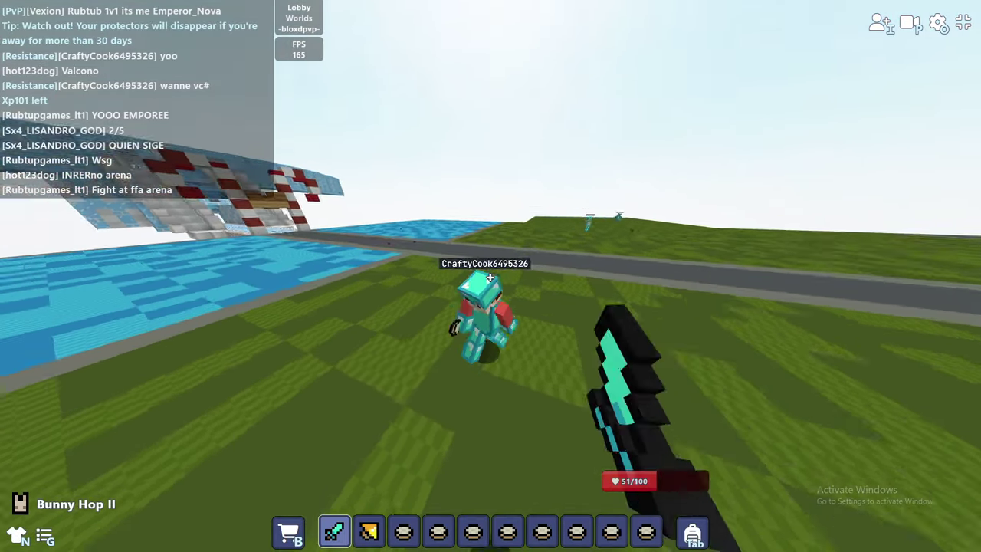
key("3")
right_click(491, 278)
right_click(490, 277)
Step: Eat another bowl of rice from slot 2, reaching 77/100
key("e")
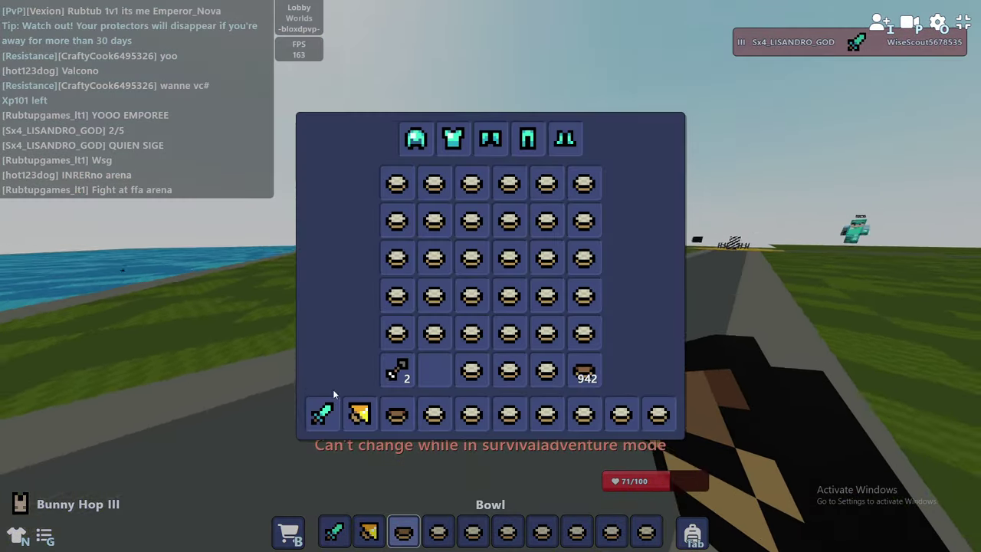
key("e")
key("2")
right_click(491, 278)
key("e")
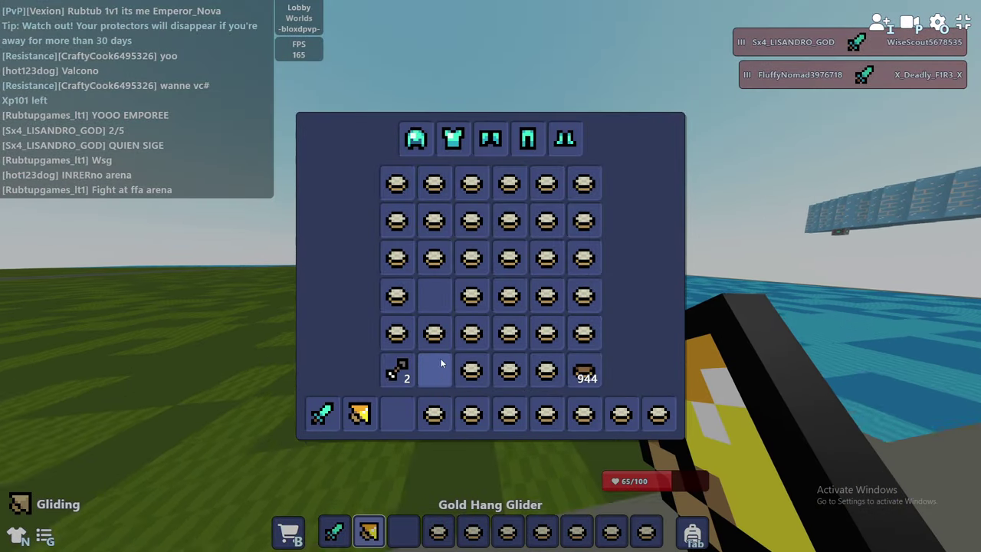
key("e")
Step: Draw the diamond sword and briefly toggle the Esc settings menu
key("3")
key("1")
key("Escape")
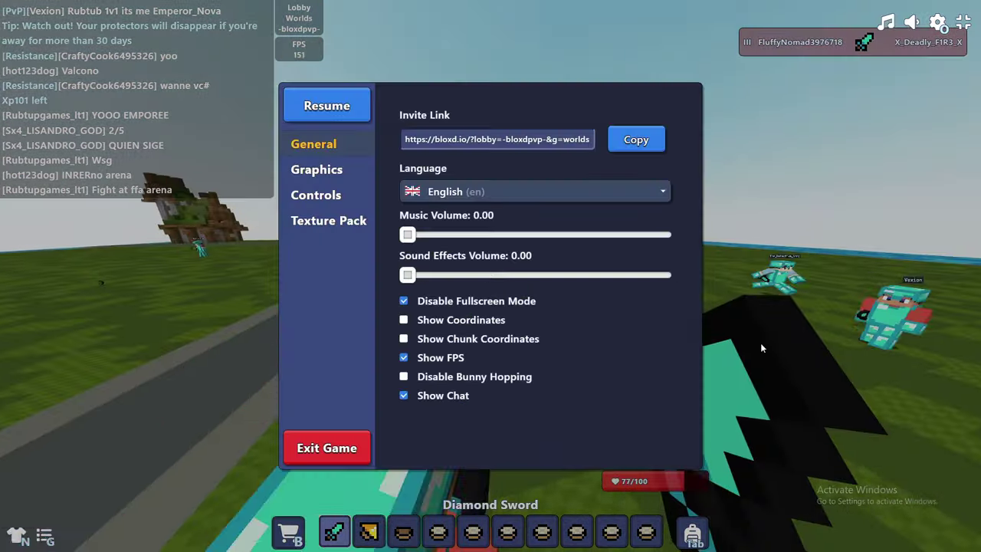
key("Escape")
key("e")
key("e")
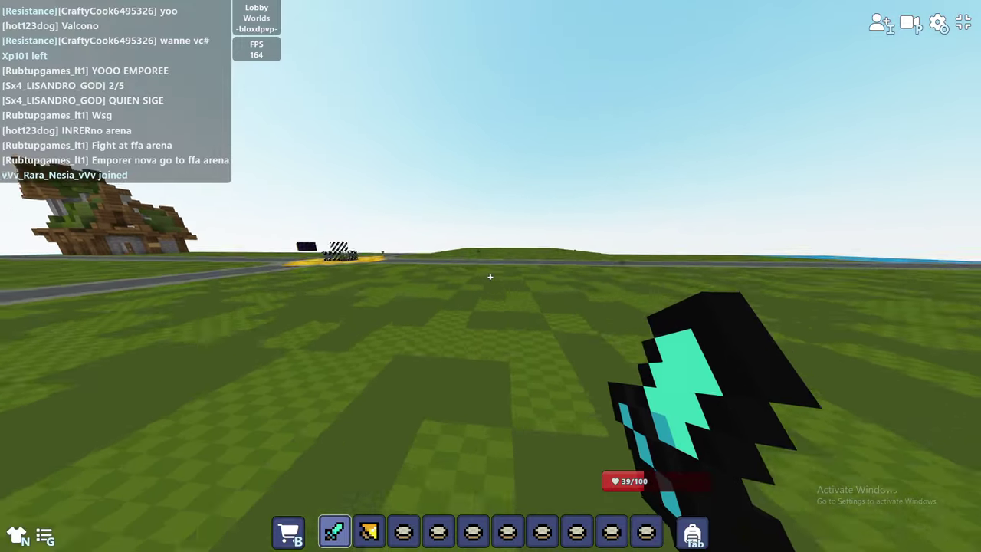
Step: Refill the emptied hotbar slot 3 with a Bowl of Rice
key("3")
key("e")
left_click(497, 330, "shift")
key("e")
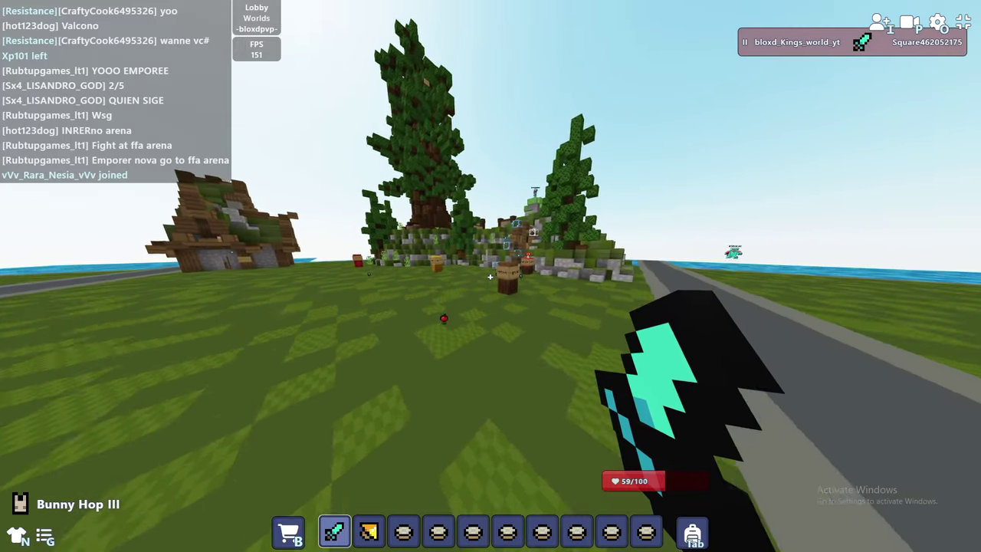
Step: Run across the grass field, through the trees and over the hillside
key("w")
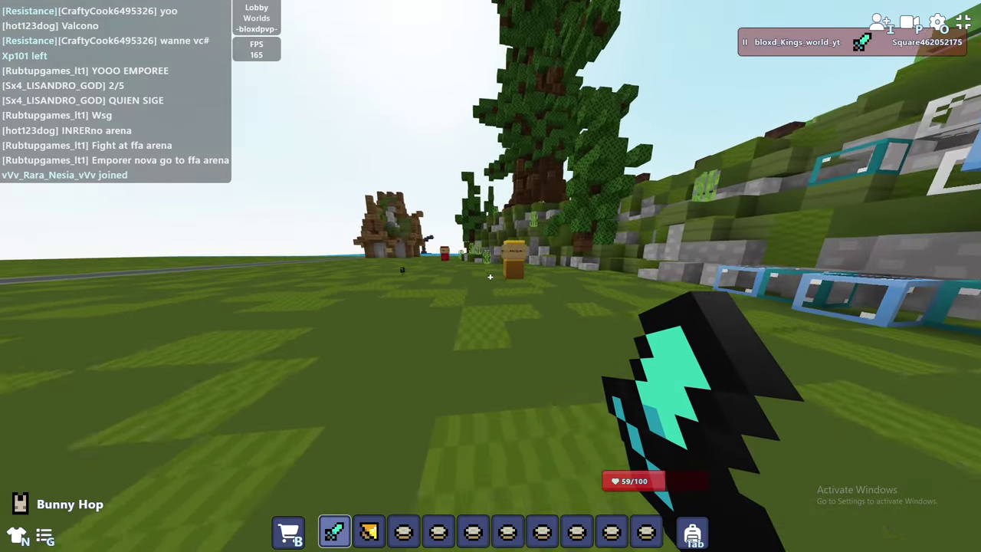
key("w")
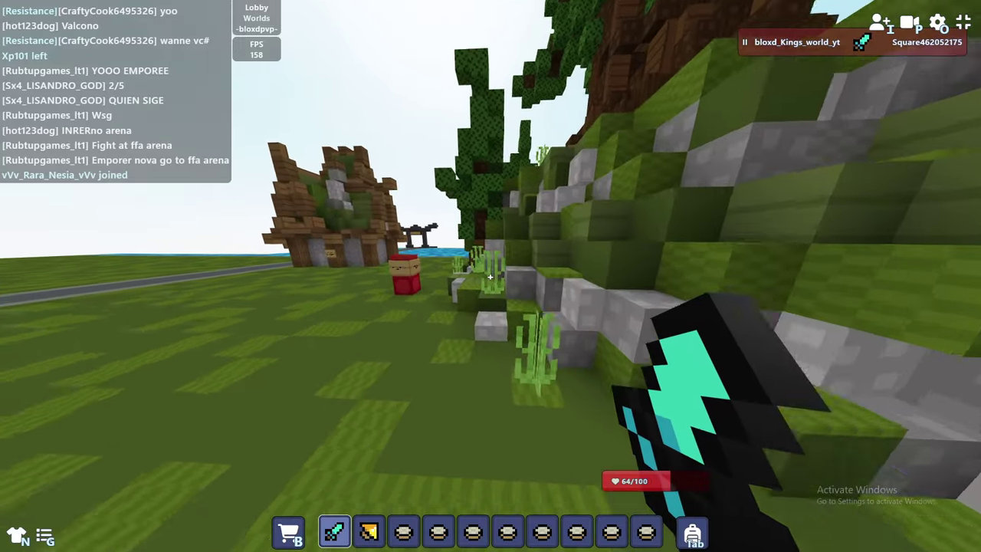
key("w")
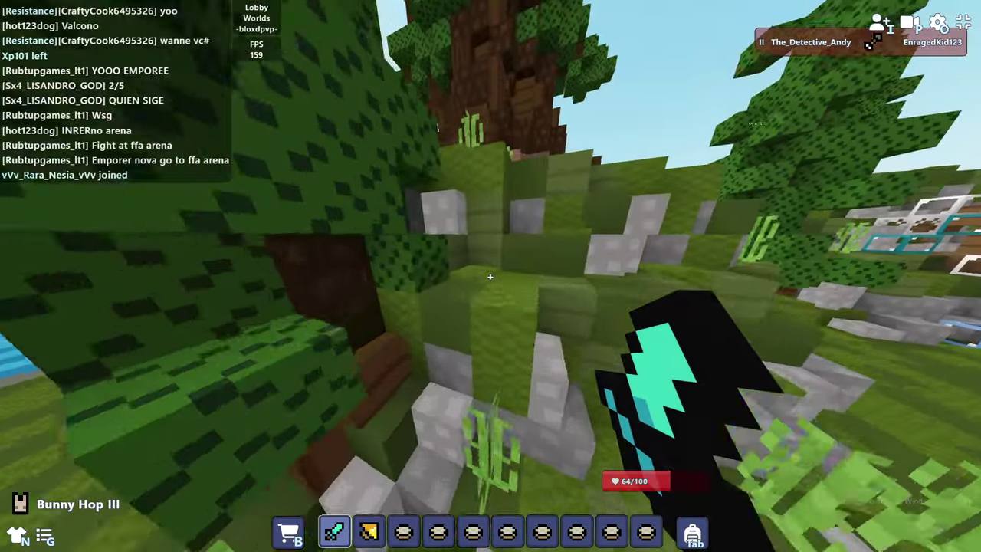
key("w")
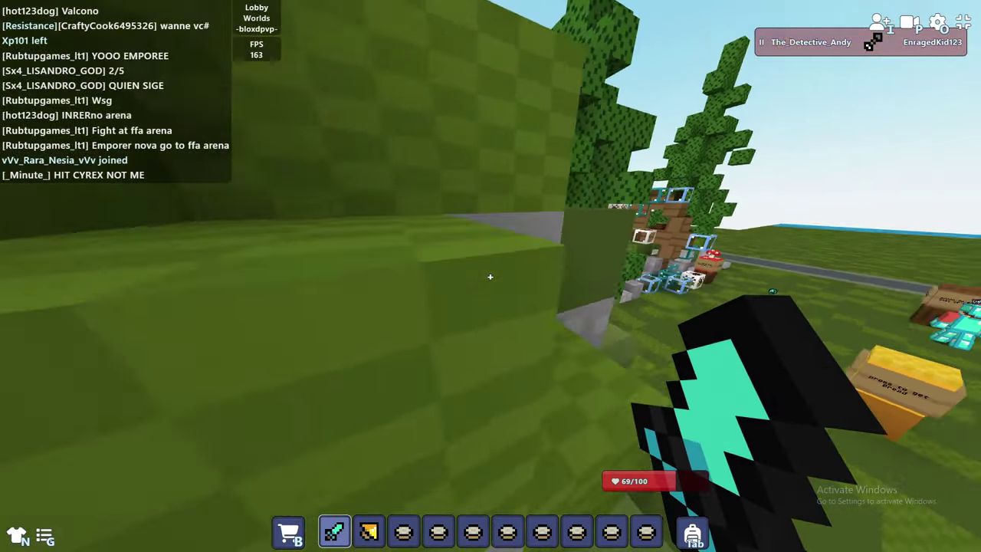
key("w")
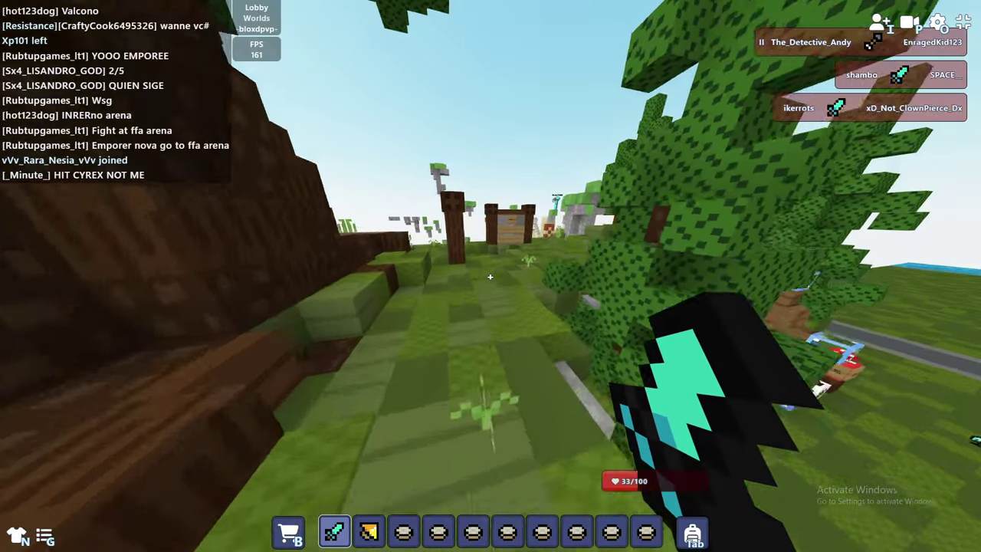
Step: Restock another Bowl of Rice and hop past the tall tree toward the water
key("e")
key("e")
key("e")
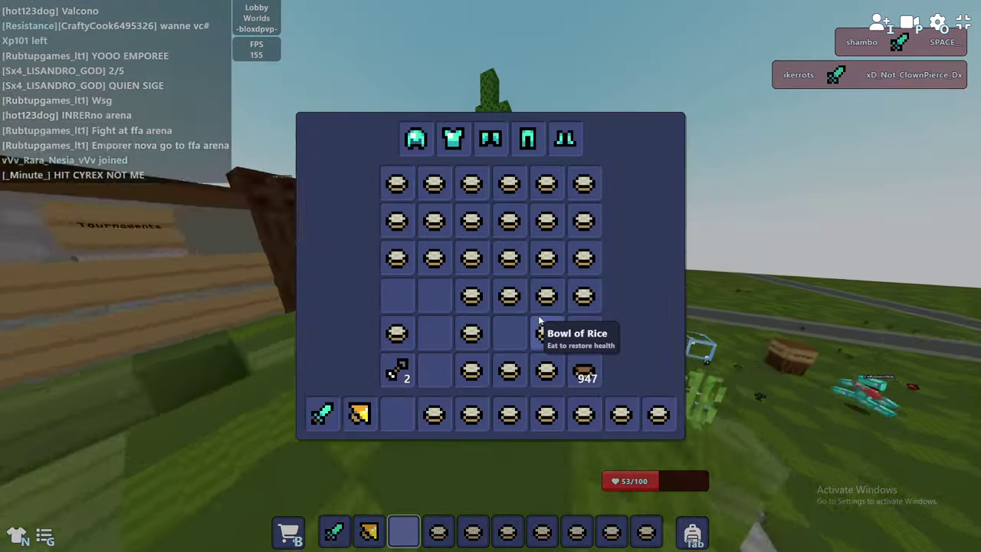
left_click(539, 321, "shift")
key("e")
key("w")
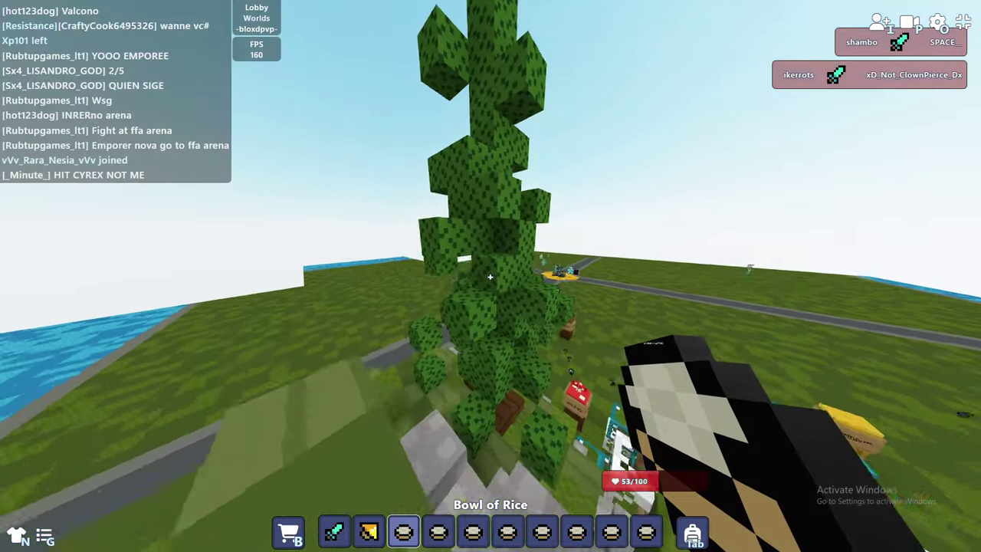
key("w")
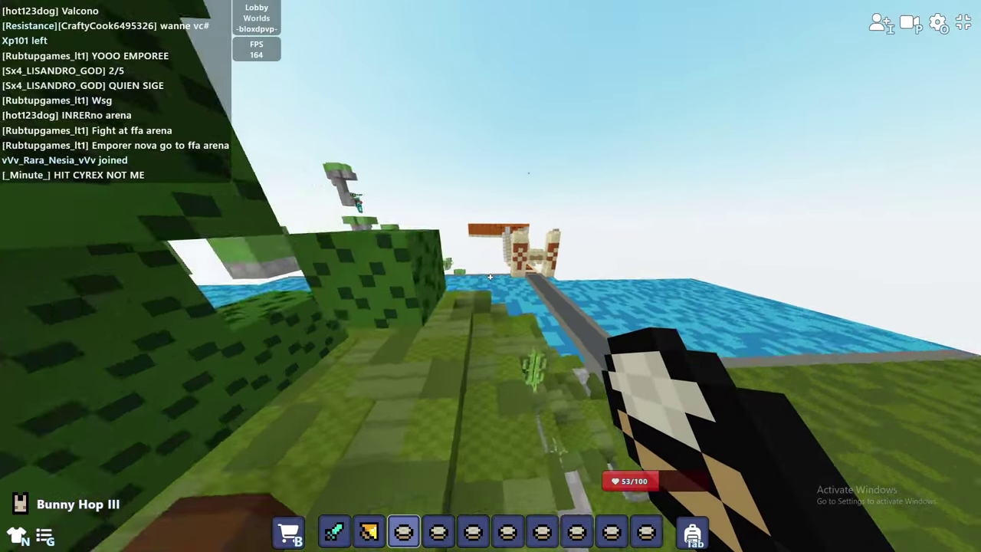
key("w")
key("w")
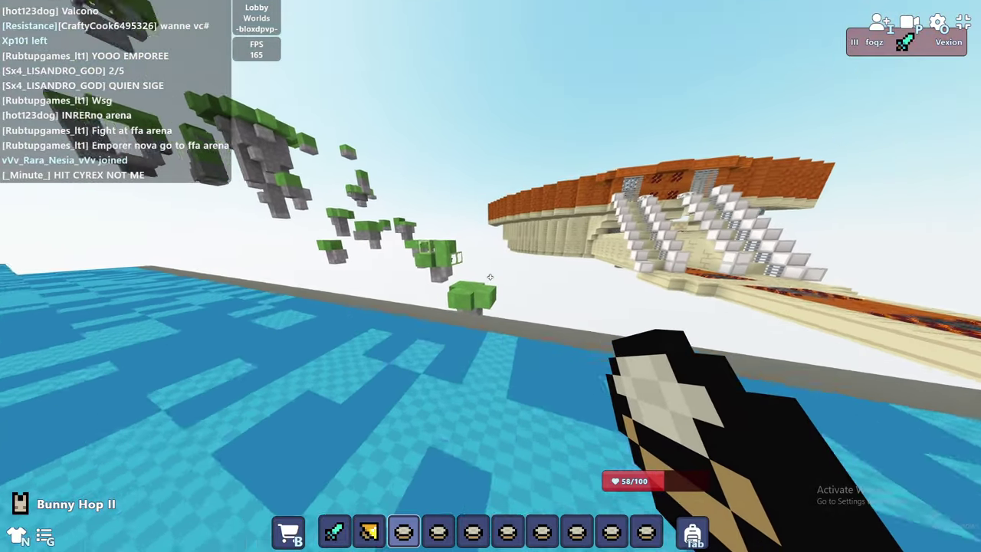
Step: Glide on the Gold Hang Glider, warp to Lobby Spawn, then leave fullscreen and resume
key("2")
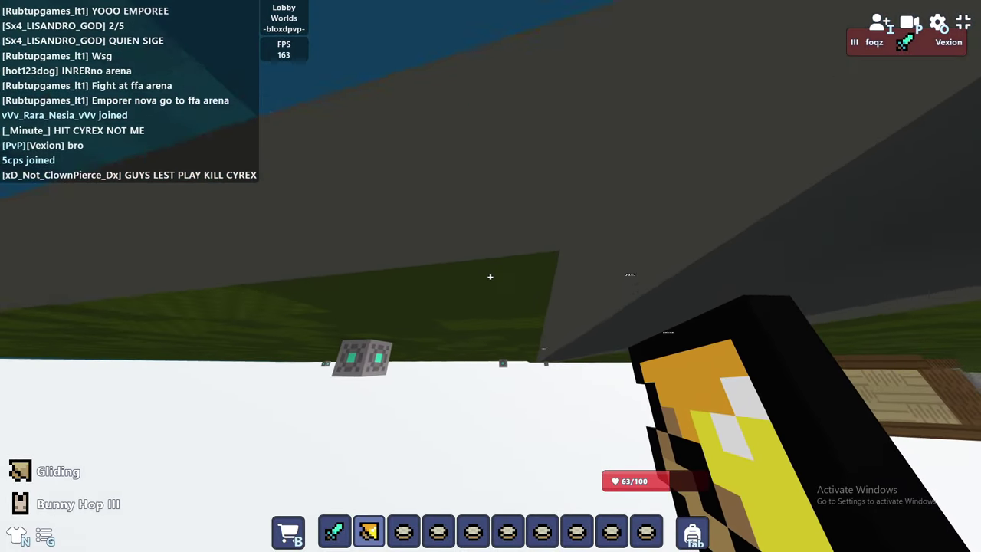
key("Escape")
left_click(391, 164)
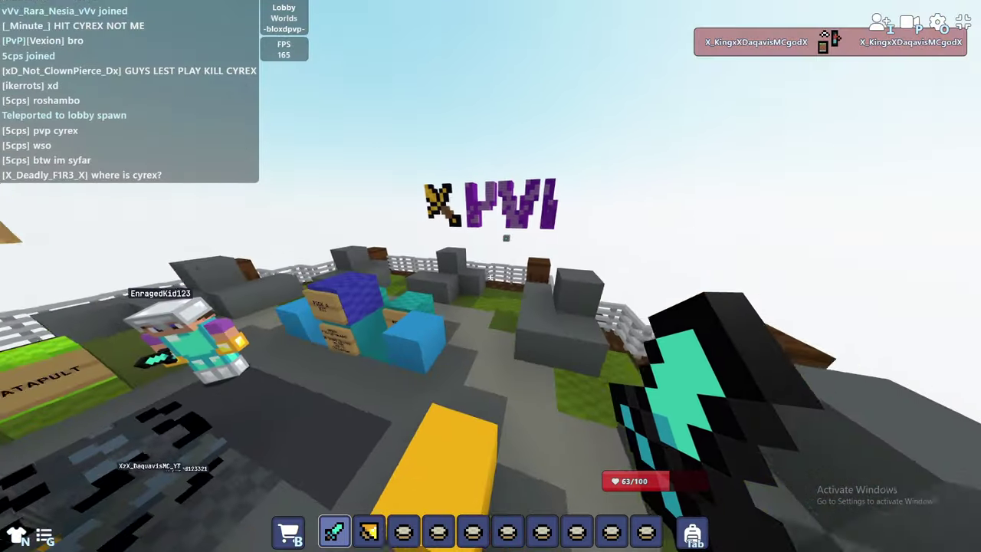
key("Escape")
left_click(23, 263)
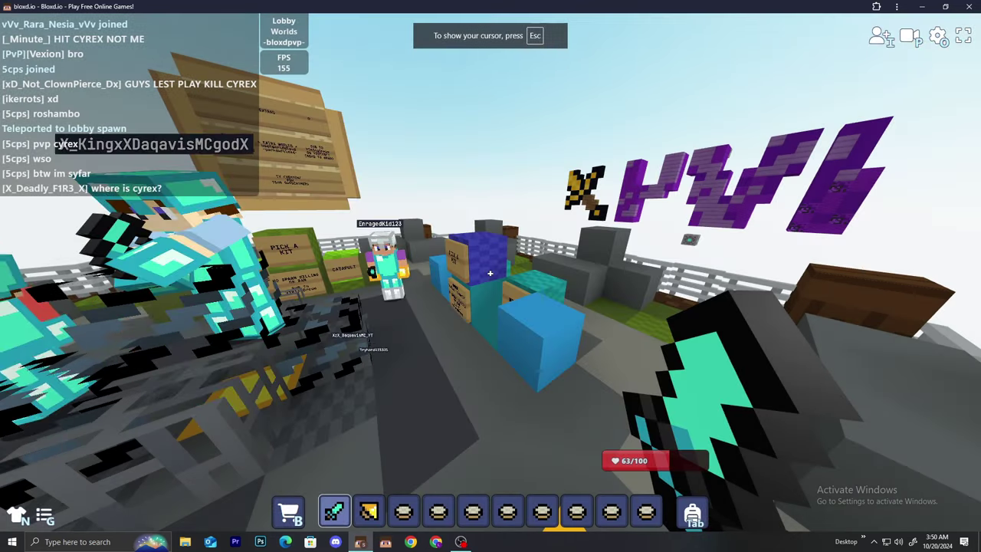